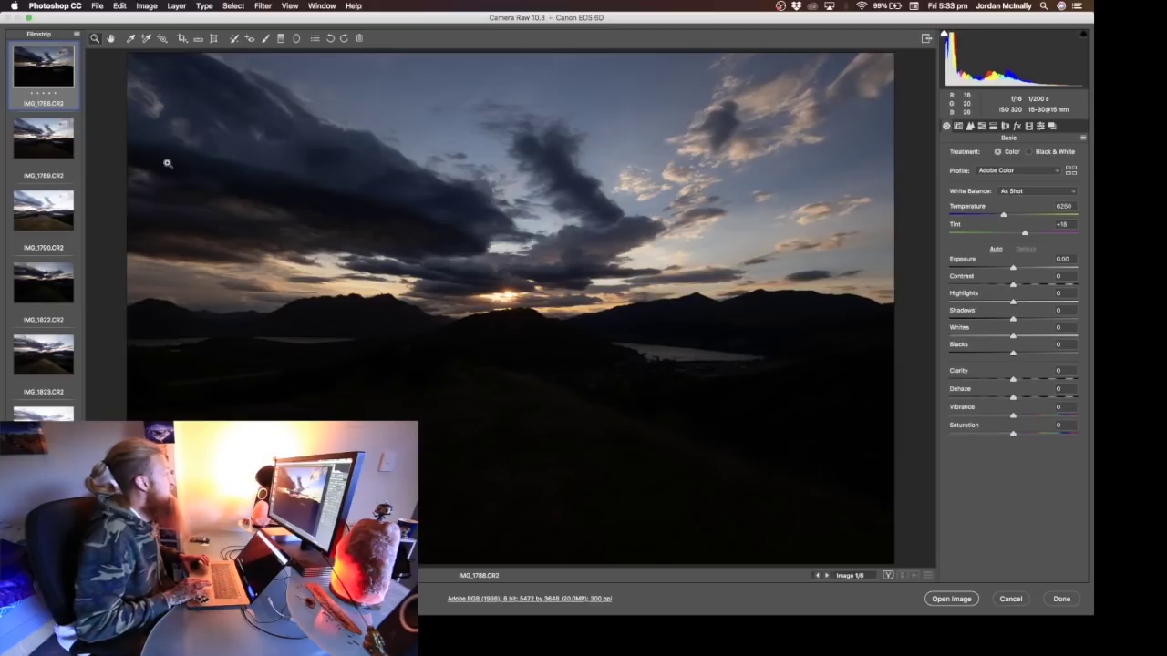
# Step: Browse the bracketed exposures in both filmstrip sets and examine their brightness in the sky and foreground
pyautogui.click(33, 143)
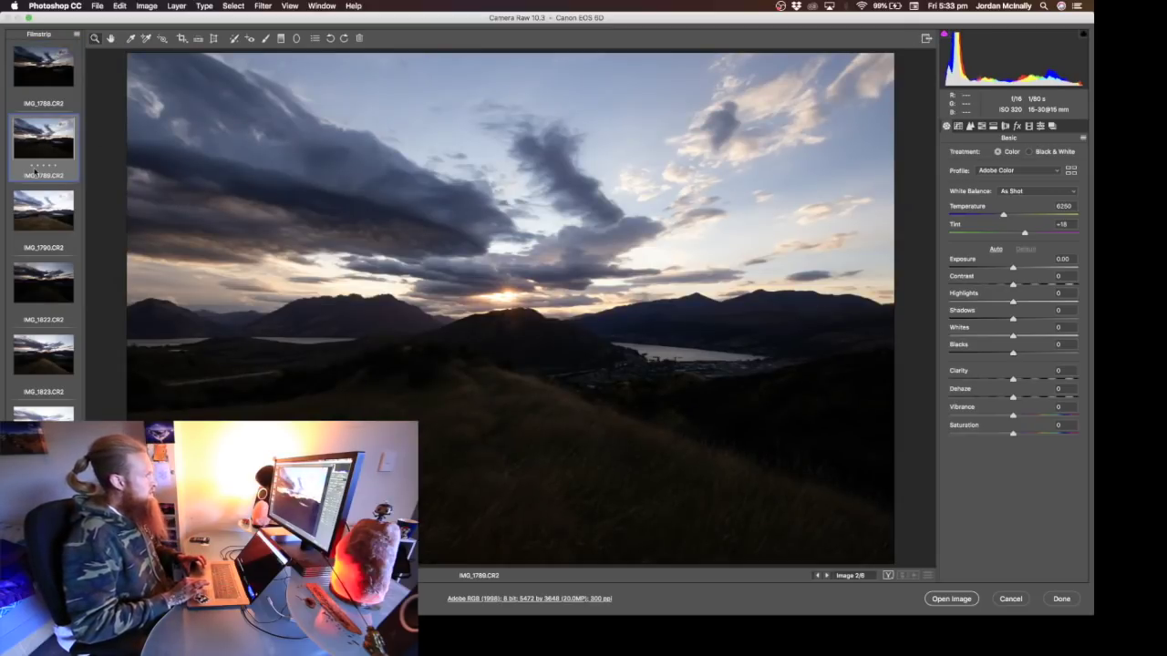
pyautogui.click(35, 200)
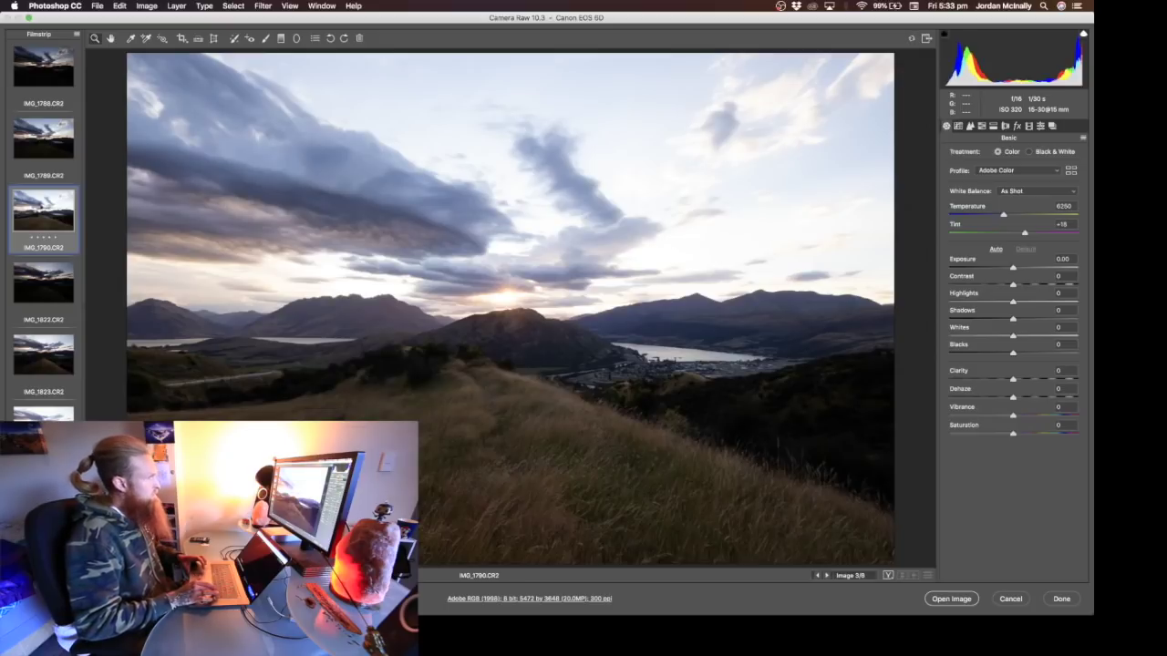
pyautogui.press('Down')
pyautogui.press('Down')
pyautogui.press('Down')
pyautogui.press('Up')
pyautogui.press('Down')
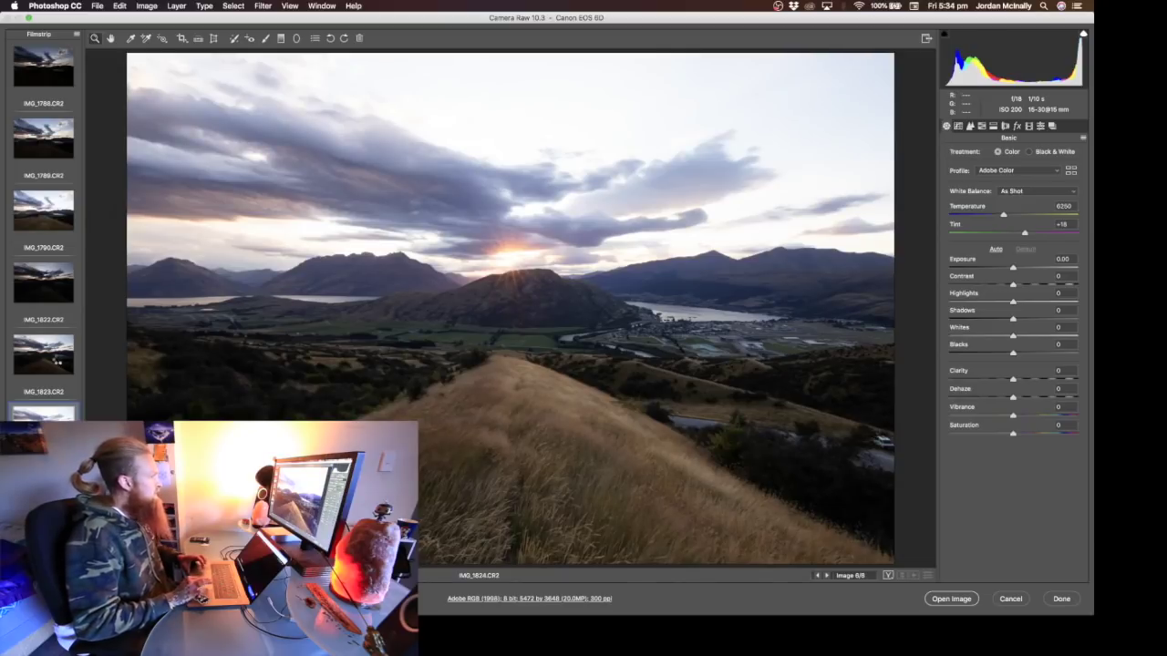
pyautogui.click(57, 362)
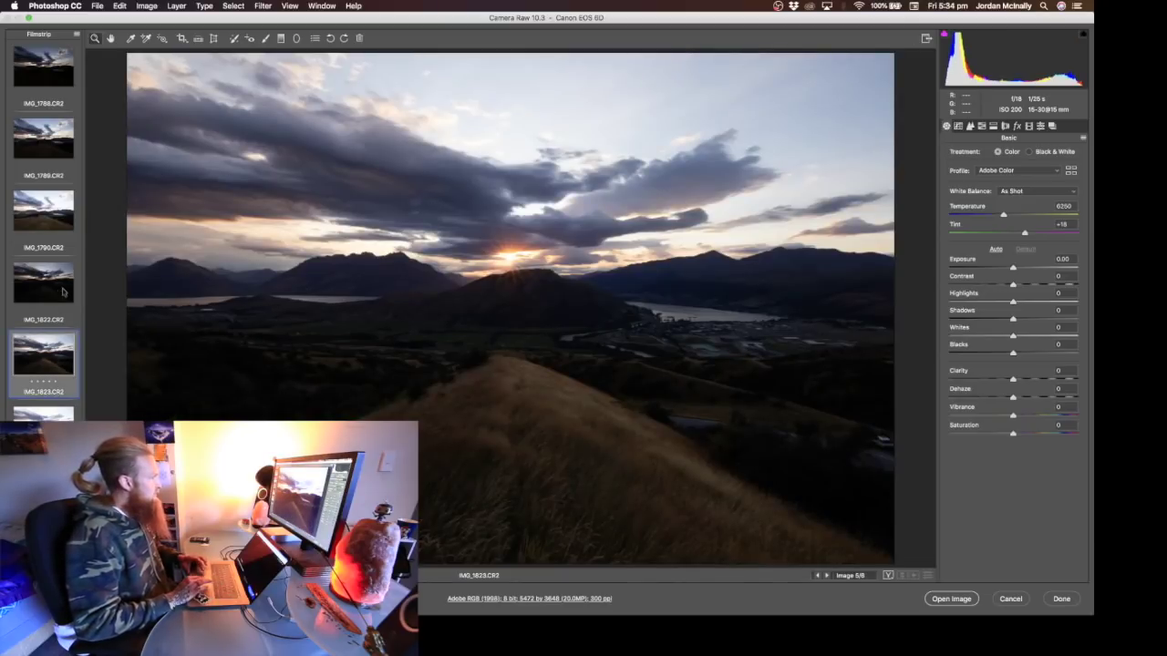
# Step: Compare the three exposures of the first set, IMG_1788, IMG_1789 and IMG_1790, for sky and foreground detail
pyautogui.click(44, 137)
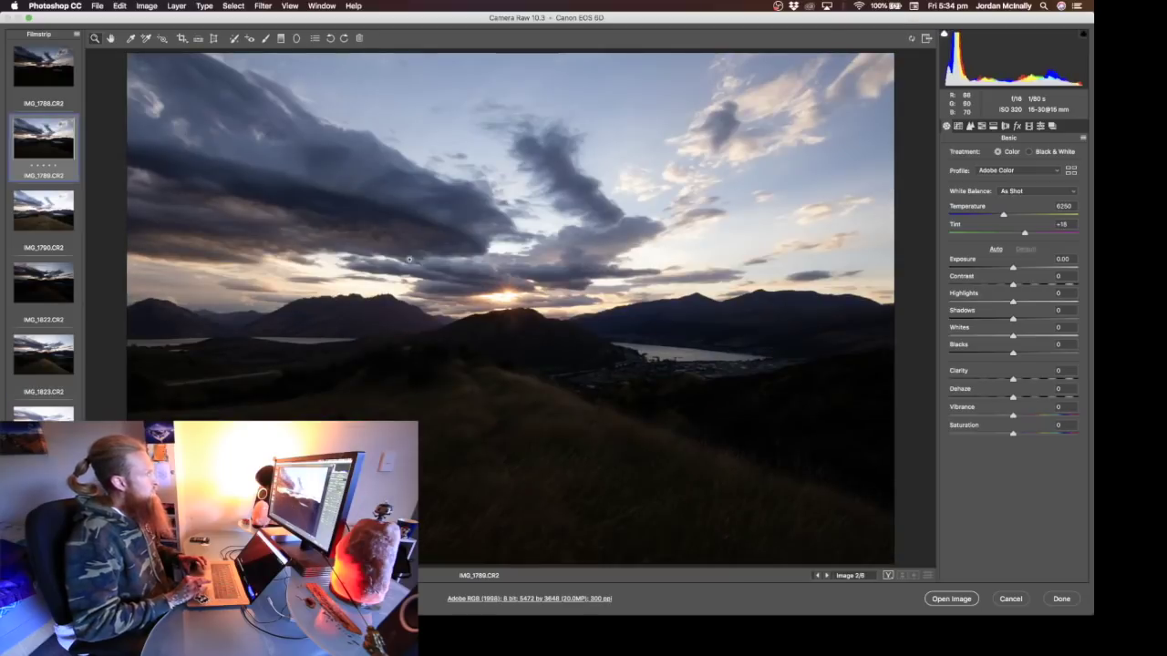
pyautogui.click(36, 62)
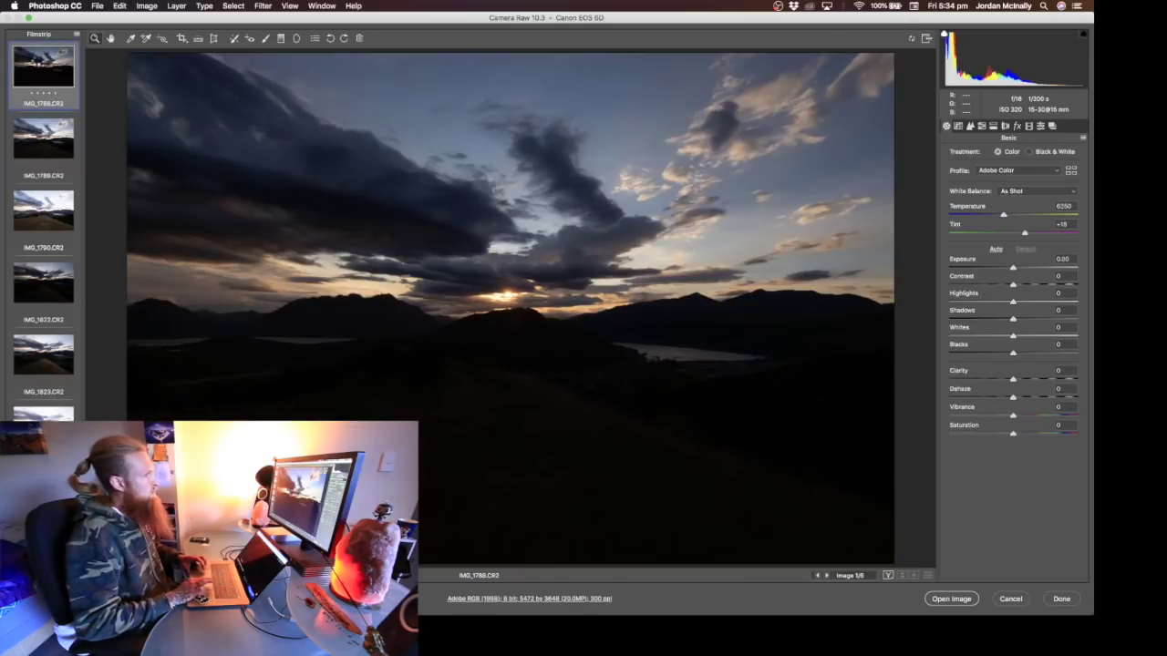
pyautogui.click(40, 148)
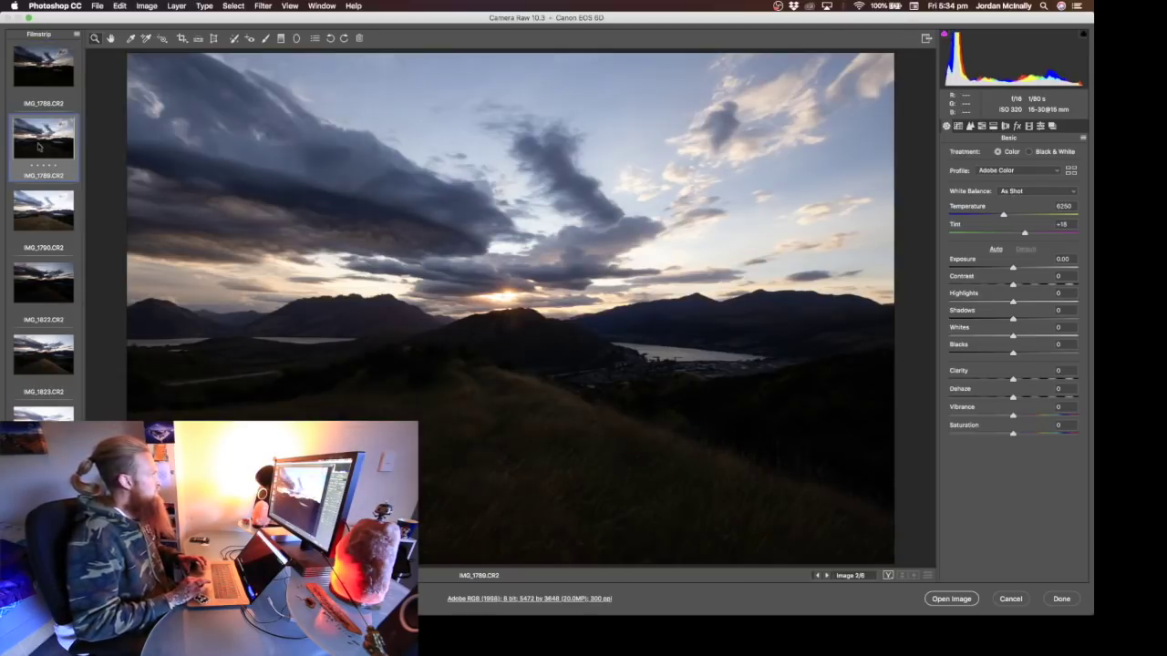
pyautogui.click(43, 224)
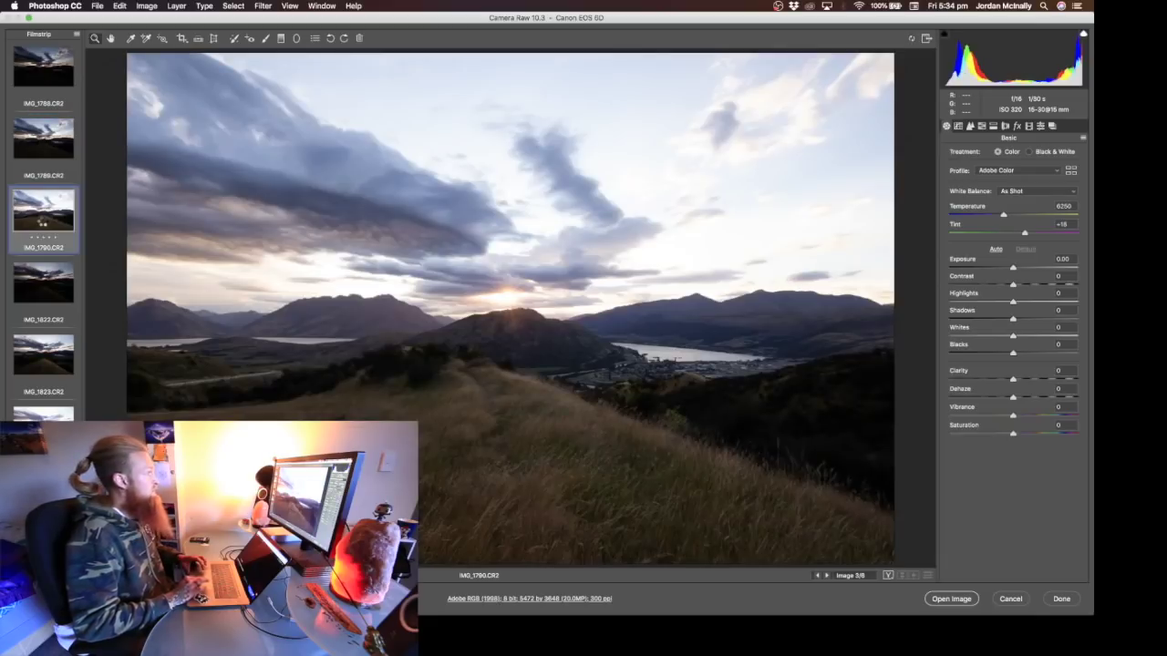
pyautogui.click(44, 138)
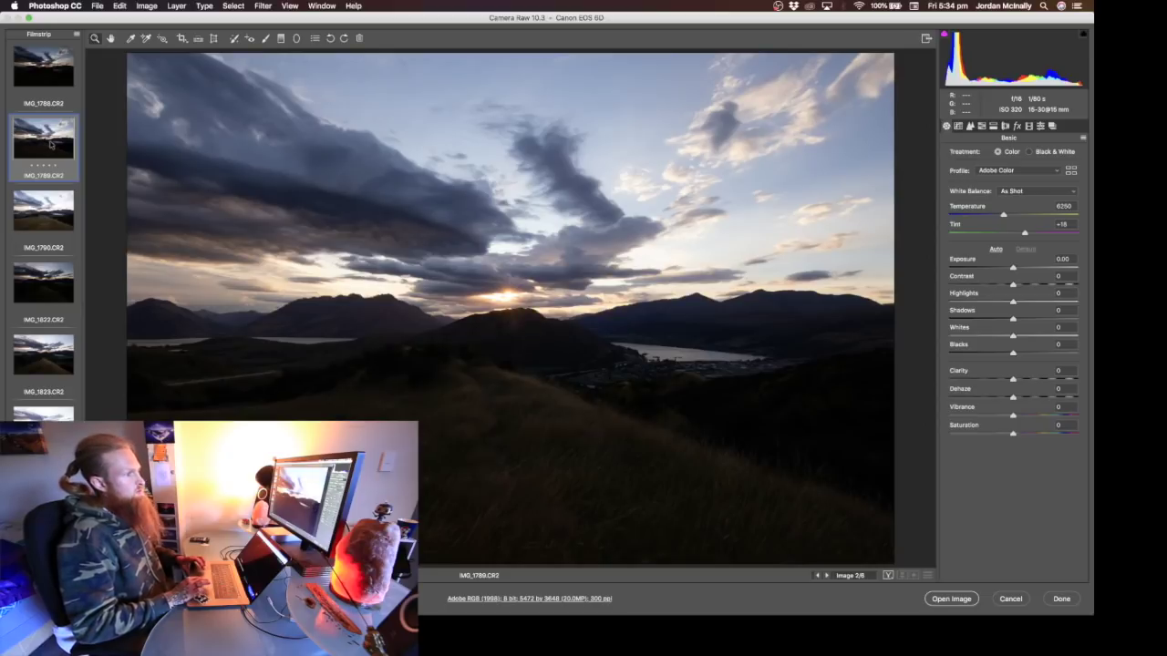
pyautogui.press('Down')
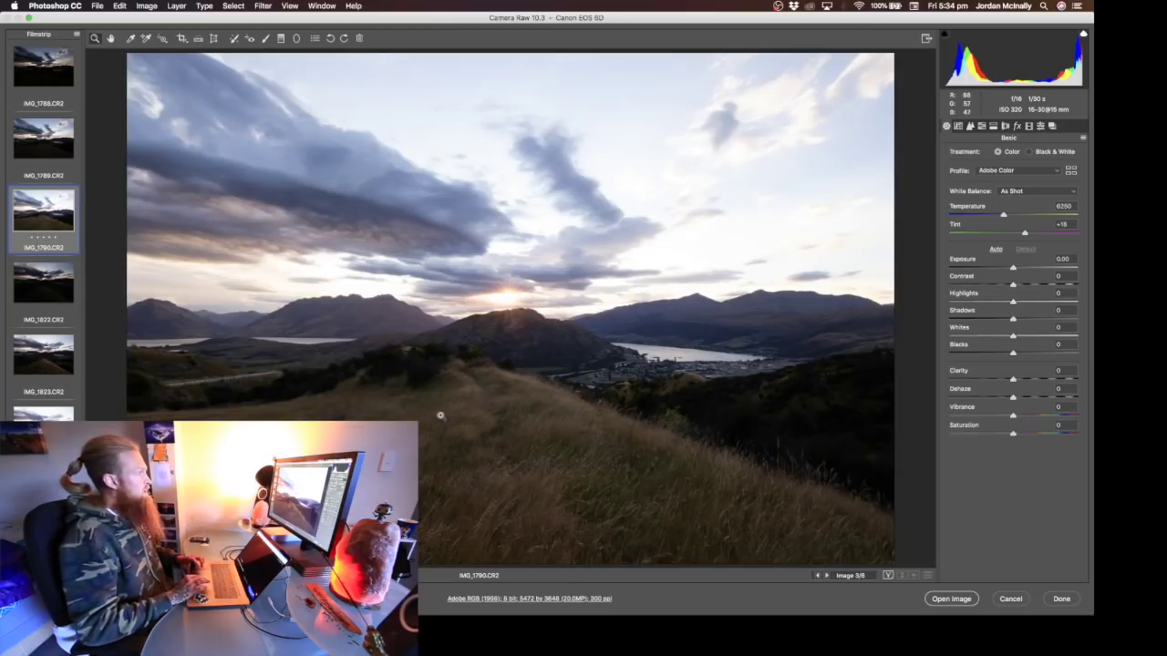
pyautogui.click(36, 153)
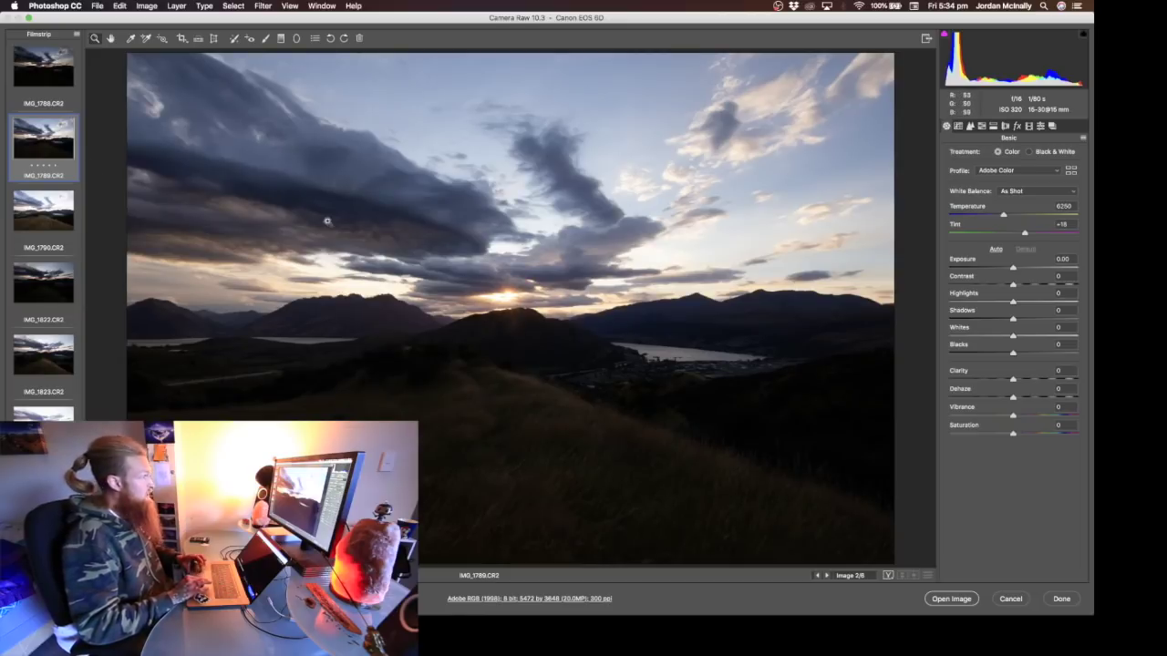
pyautogui.click(35, 208)
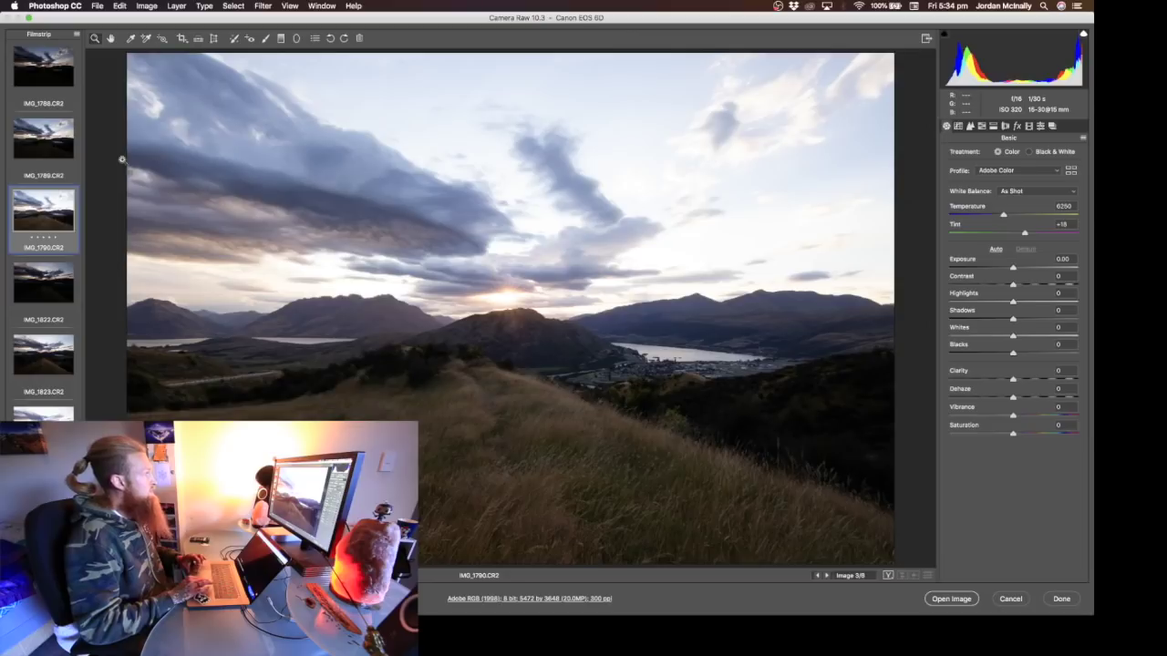
pyautogui.click(41, 147)
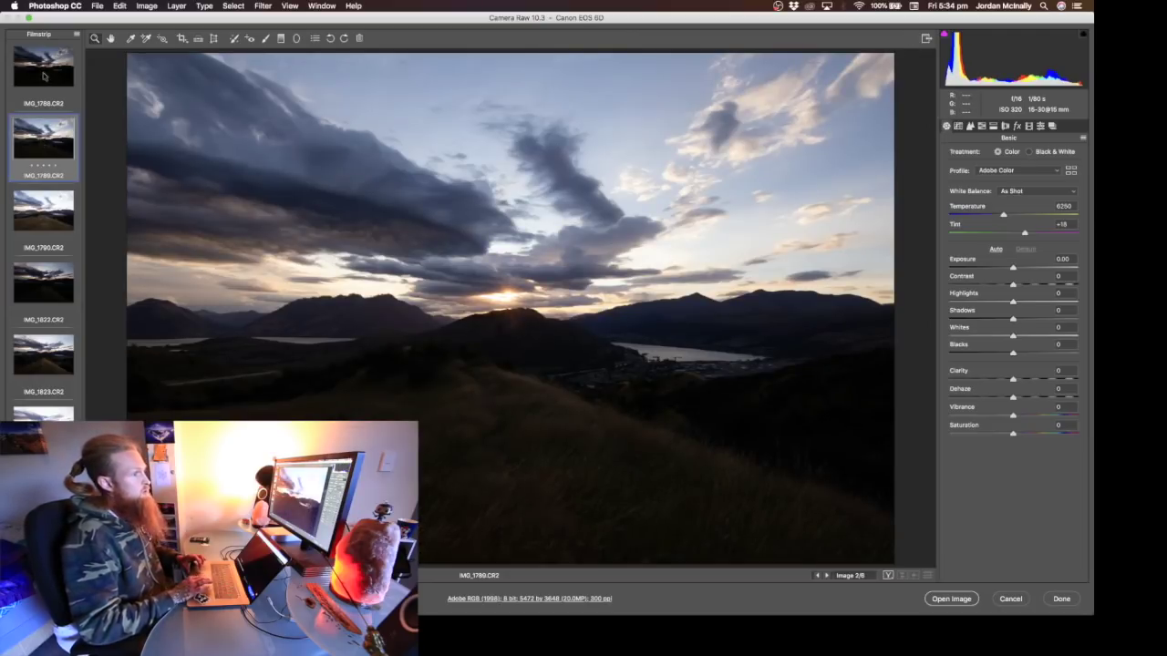
pyautogui.click(43, 76)
# Step: For IMG_1789.CR2, set Highlights to -100, Shadows to +100, Contrast to +19, Whites to +30 and Blacks to -8
pyautogui.click(51, 138)
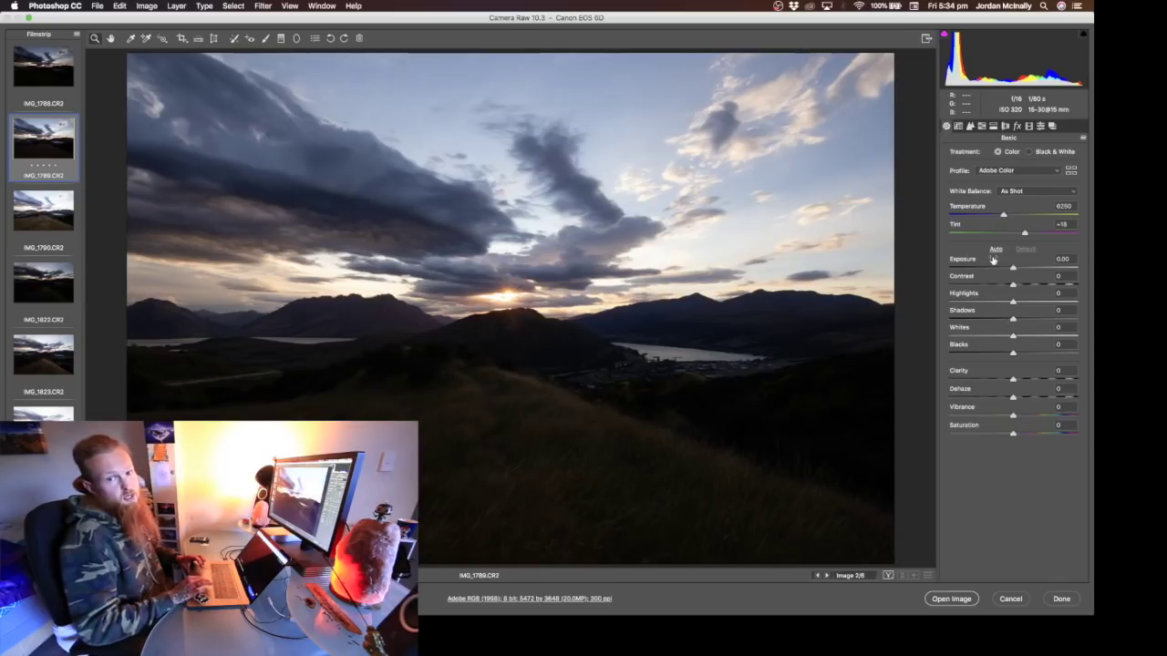
pyautogui.click(951, 303)
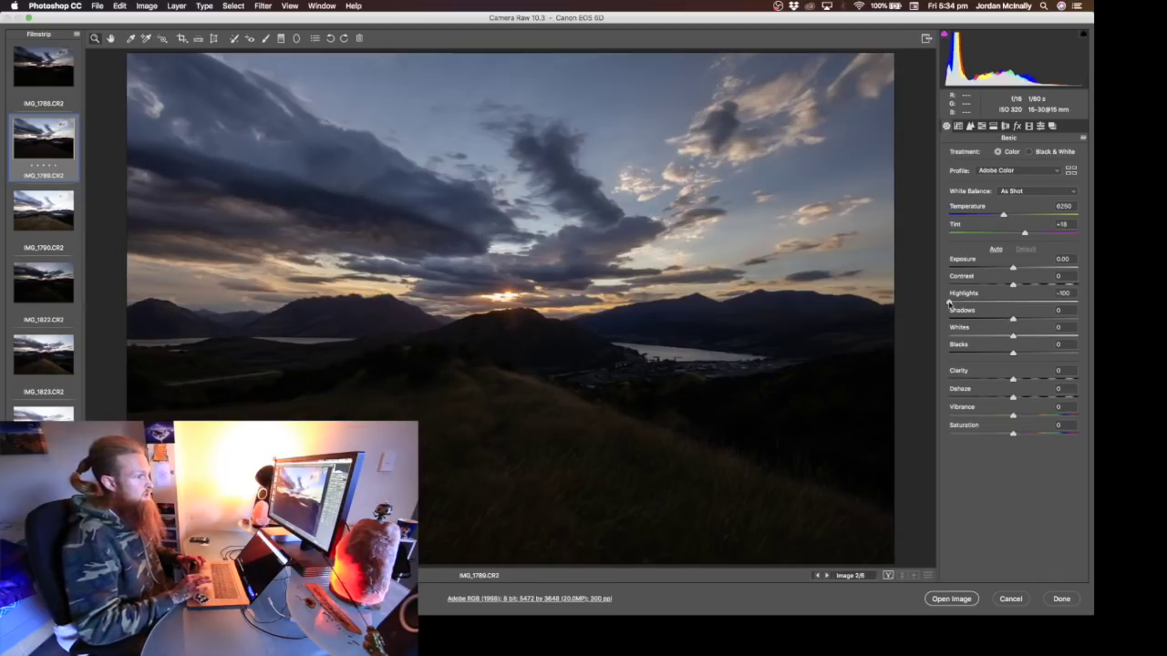
pyautogui.click(1077, 319)
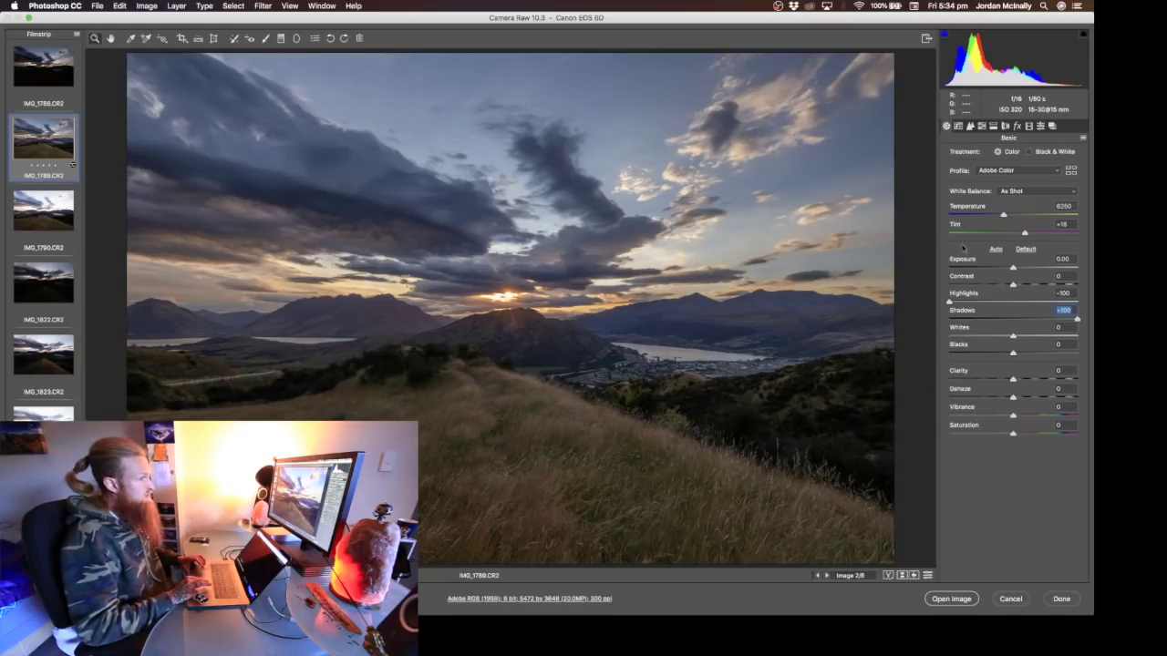
pyautogui.moveTo(1013, 285); pyautogui.dragTo(1026, 286)
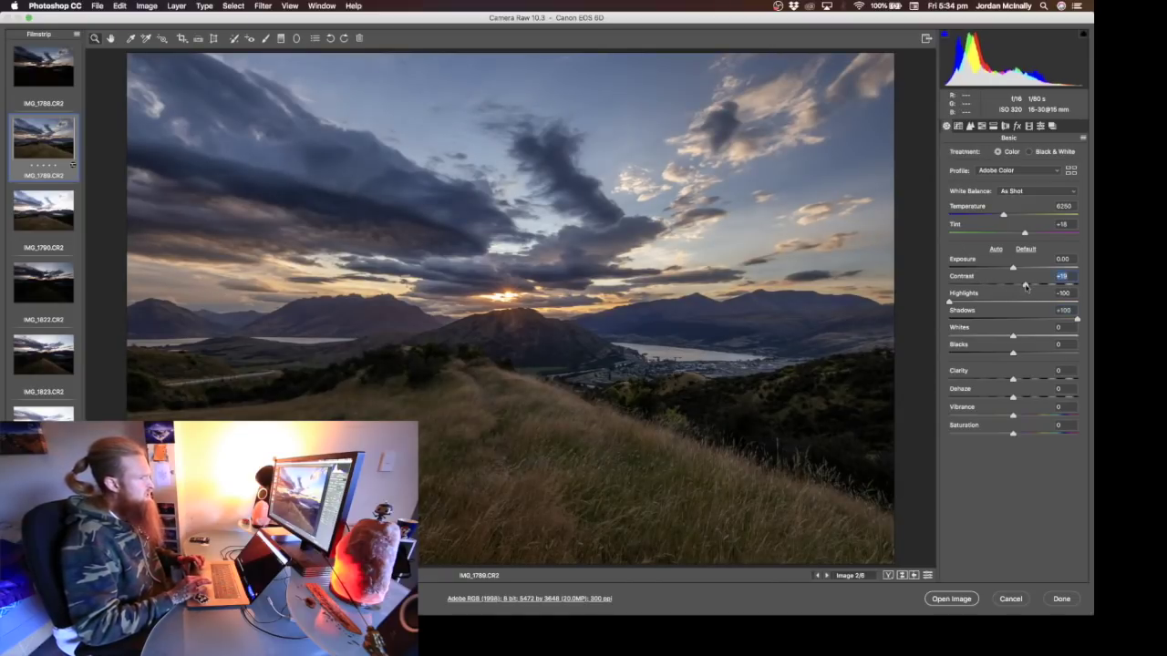
pyautogui.moveTo(1013, 336)
pyautogui.mouseDown()
pyautogui.moveTo(1037, 338)
pyautogui.moveTo(1008, 356)
pyautogui.moveTo(1032, 337)
pyautogui.mouseUp()
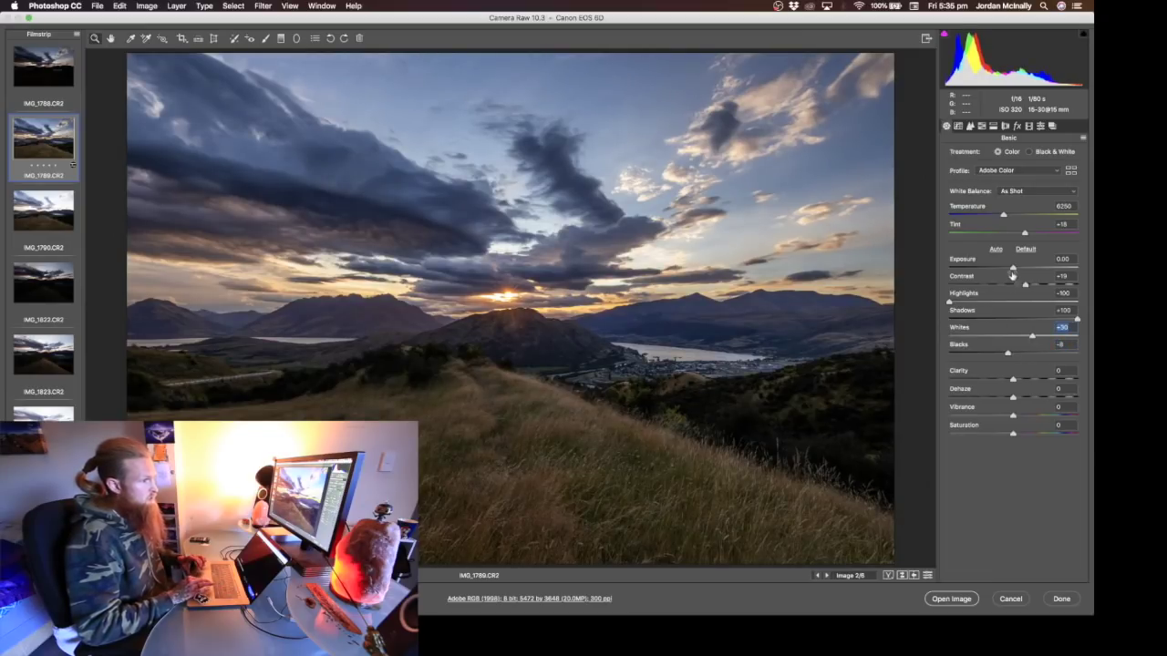
# Step: Set Dehaze to +7, Vibrance to +15 and Saturation to +6, and adjust the white balance to Temperature 6400 and Tint +20
pyautogui.moveTo(1017, 399); pyautogui.dragTo(1023, 418)
pyautogui.press('Tab')
pyautogui.write('6')
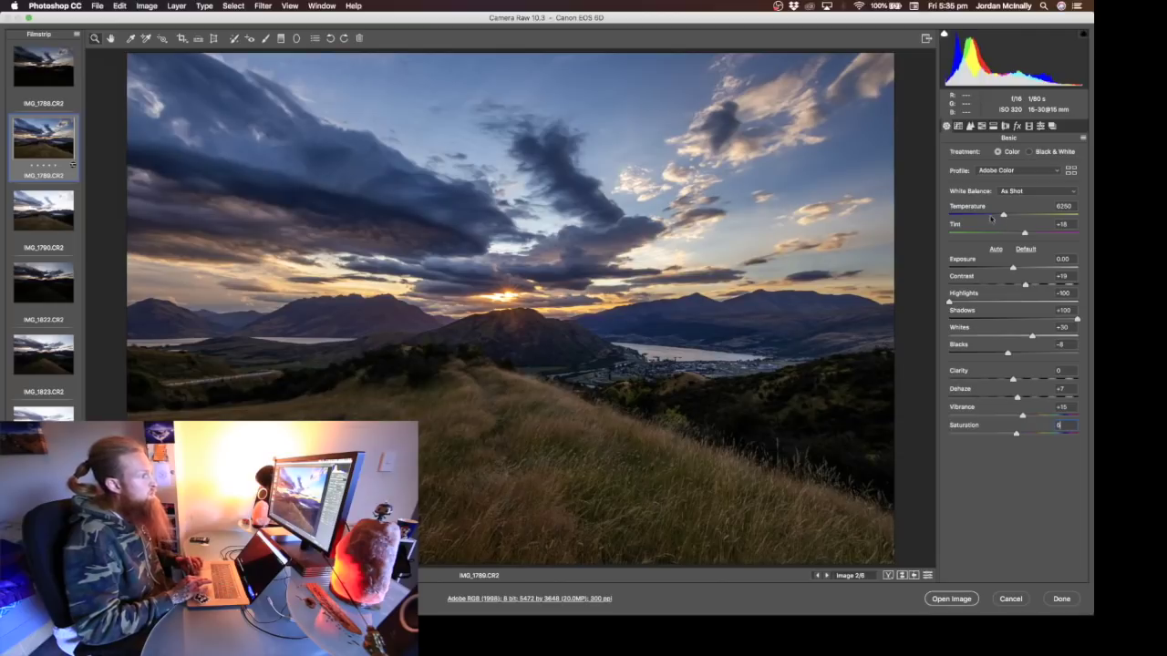
pyautogui.moveTo(1003, 216); pyautogui.dragTo(1027, 234)
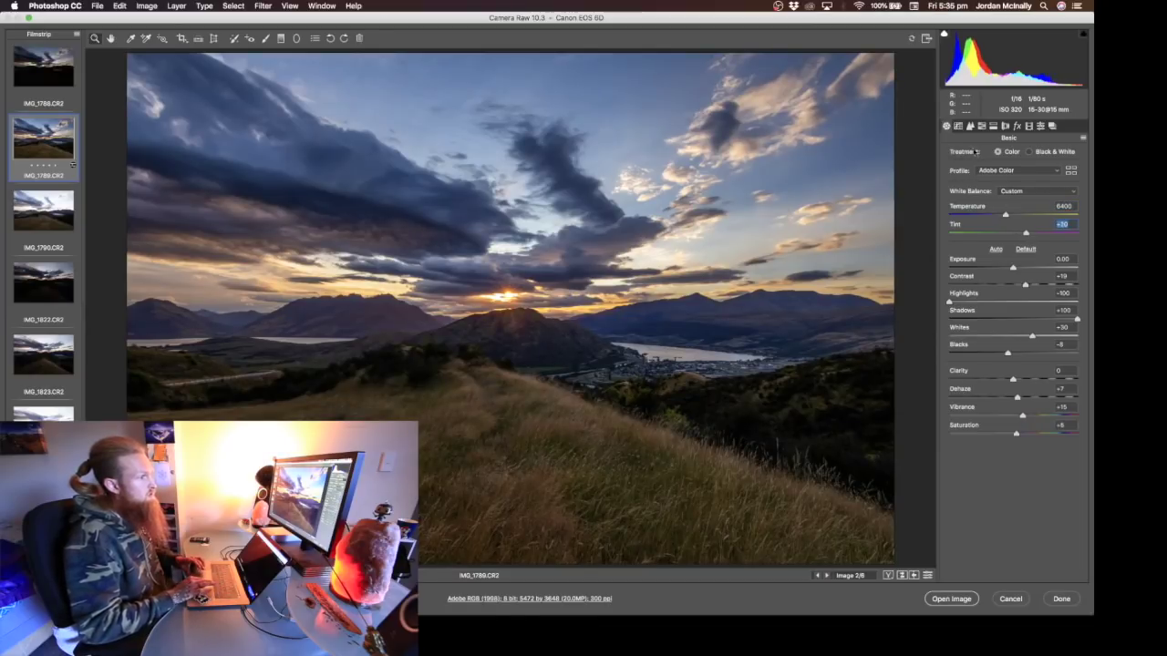
# Step: Adjust the parametric tone curve with Lights +20, Darks -8, Shadows +11 and Highlights +8
pyautogui.click(958, 128)
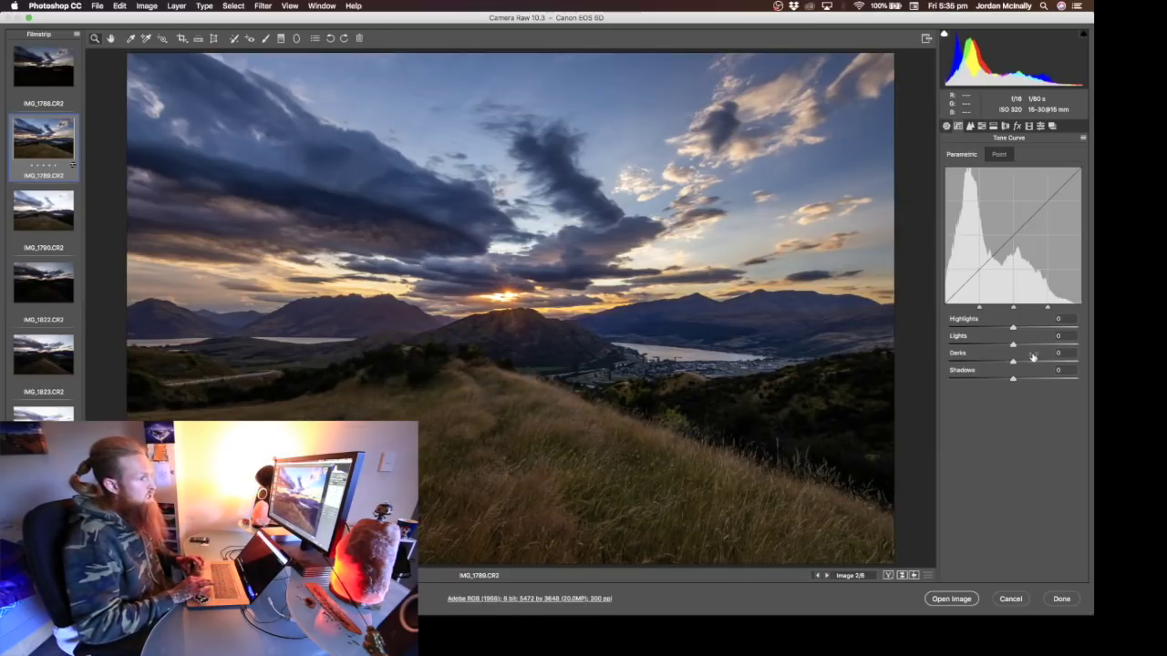
pyautogui.click(1027, 344)
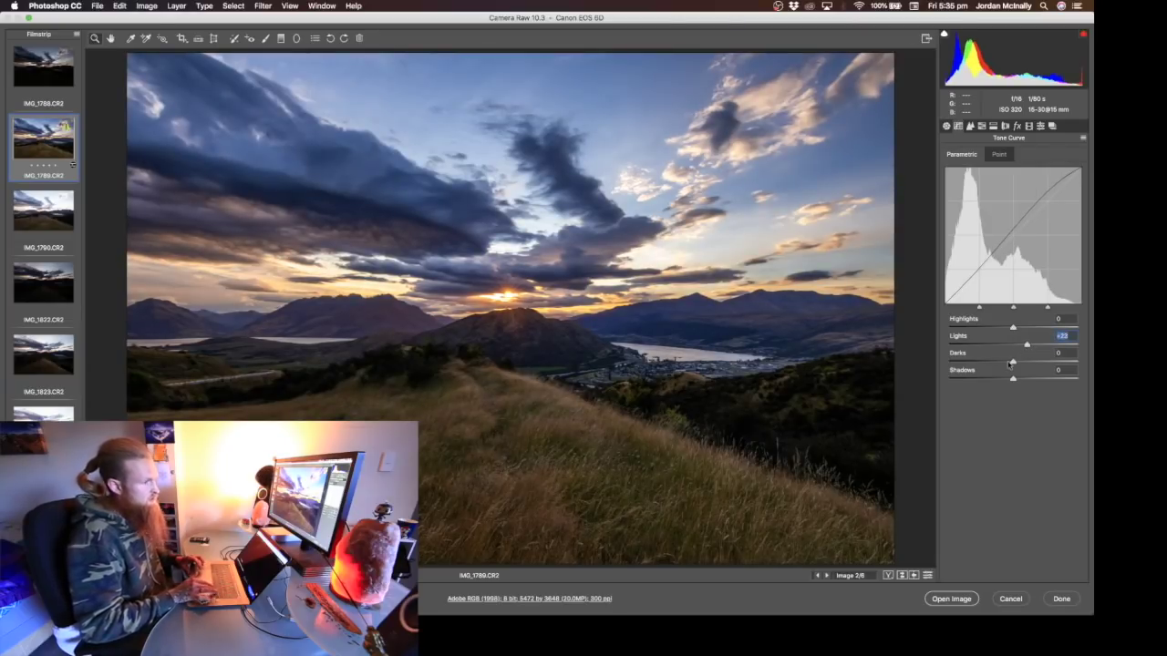
pyautogui.moveTo(1011, 364); pyautogui.dragTo(1008, 364)
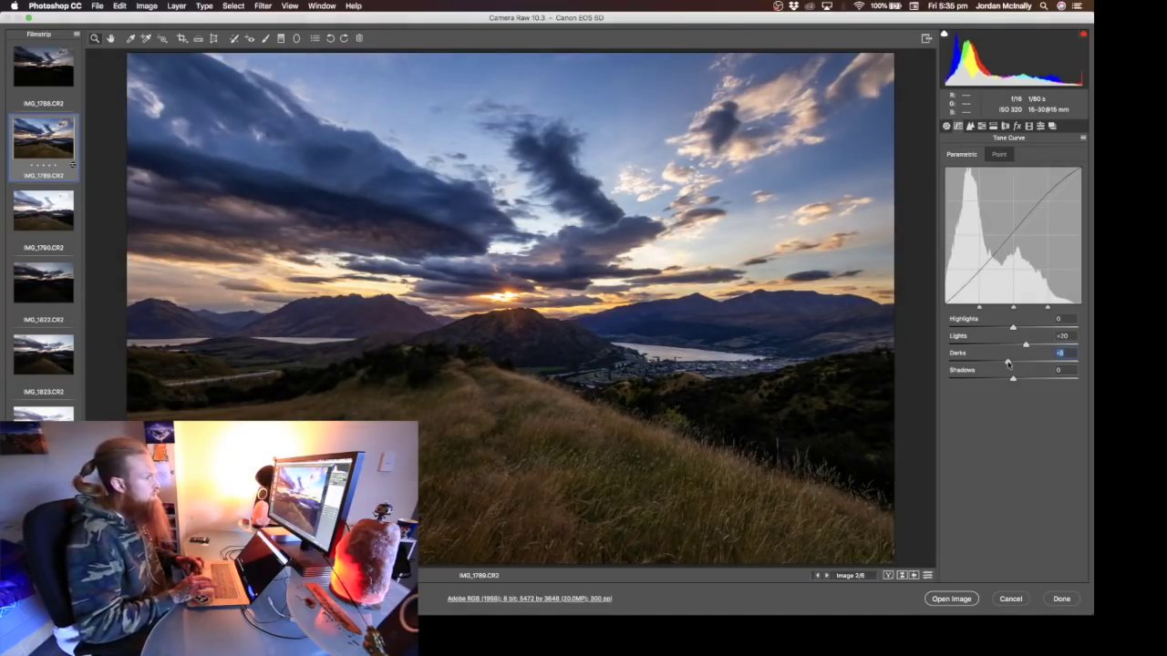
pyautogui.click(1021, 380)
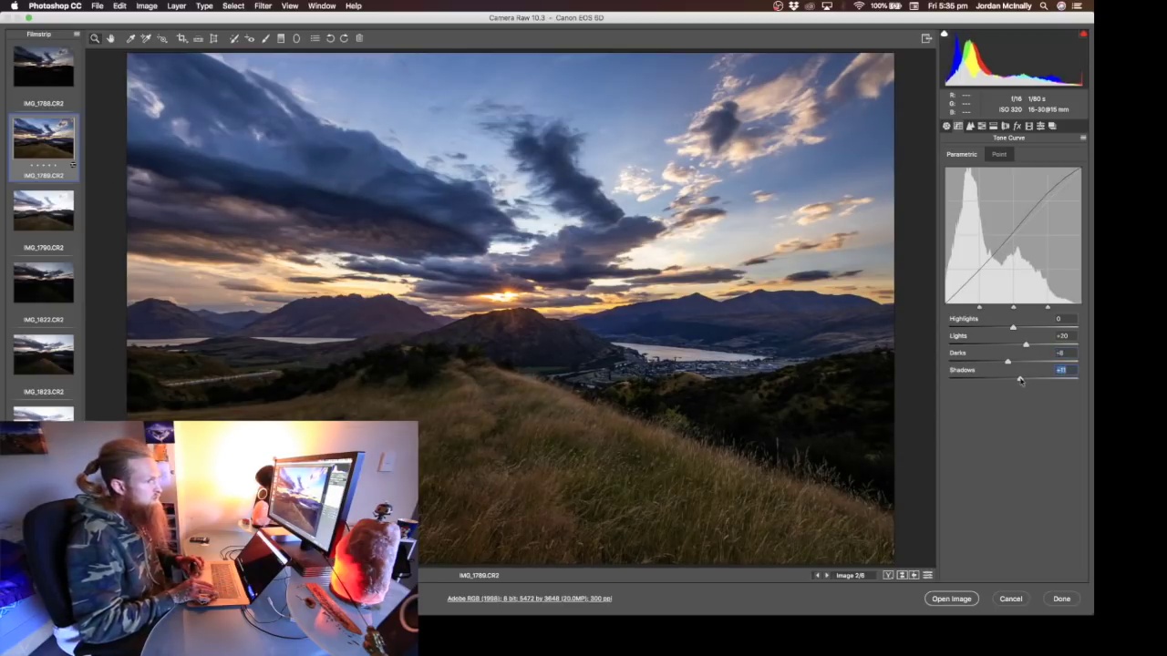
pyautogui.click(1019, 329)
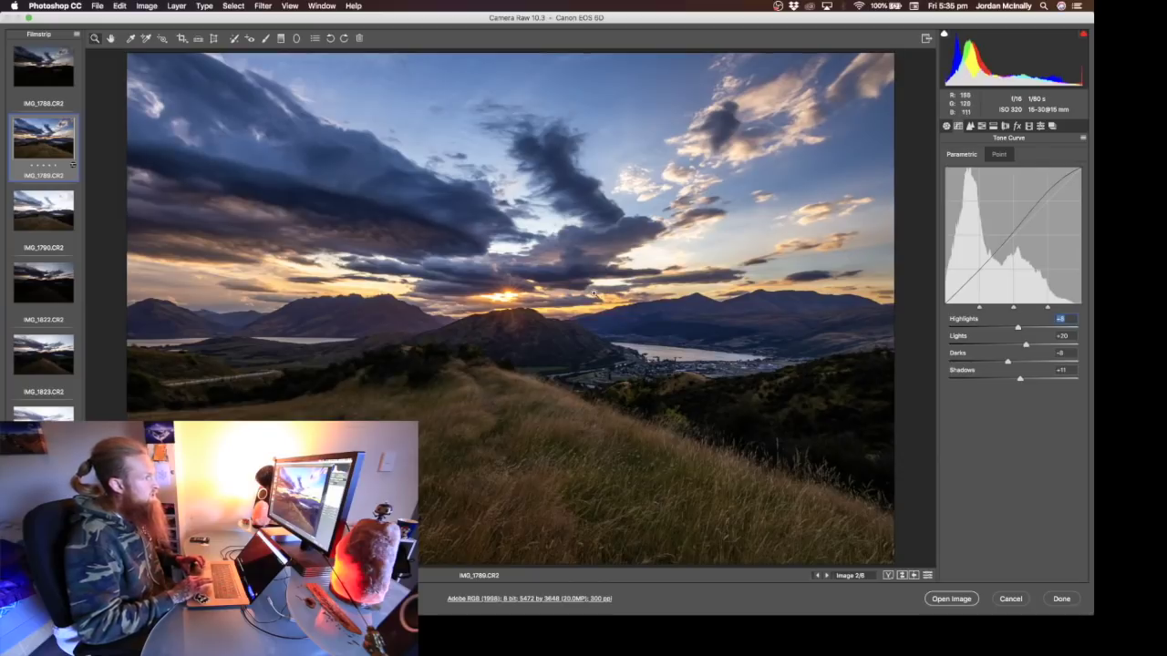
# Step: Sharpen the photo with Amount 97, Radius 0.8, Detail 30 and Masking 50
pyautogui.click(970, 126)
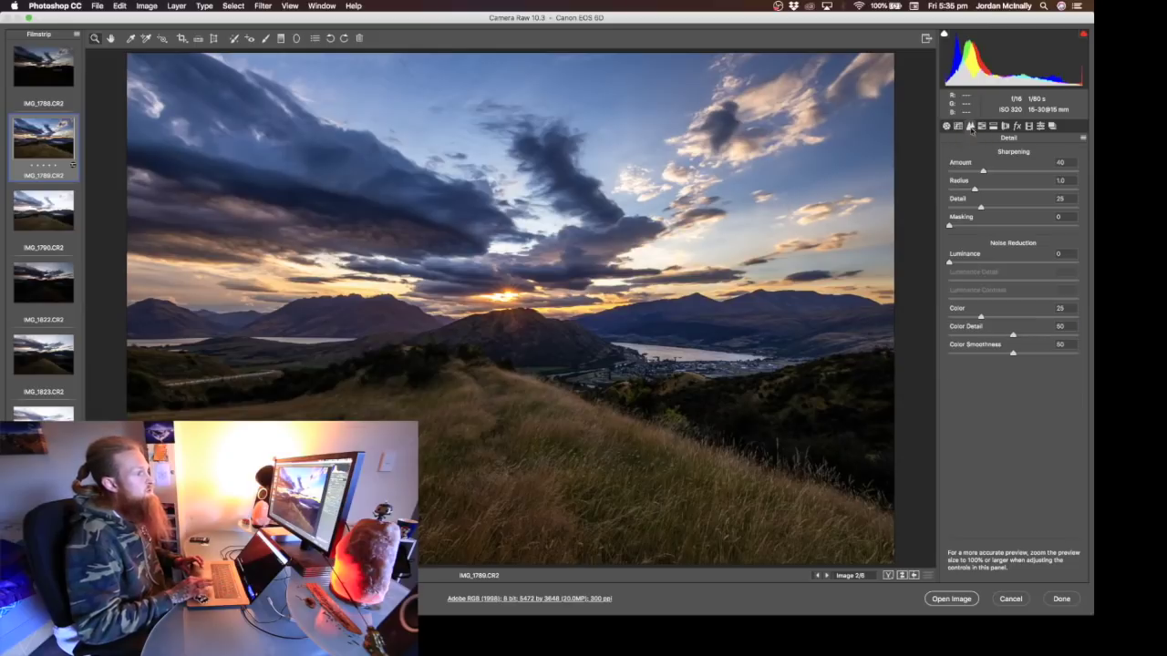
pyautogui.click(1027, 173)
pyautogui.moveTo(1028, 173); pyautogui.dragTo(1030, 173)
pyautogui.click(965, 190)
pyautogui.click(988, 208)
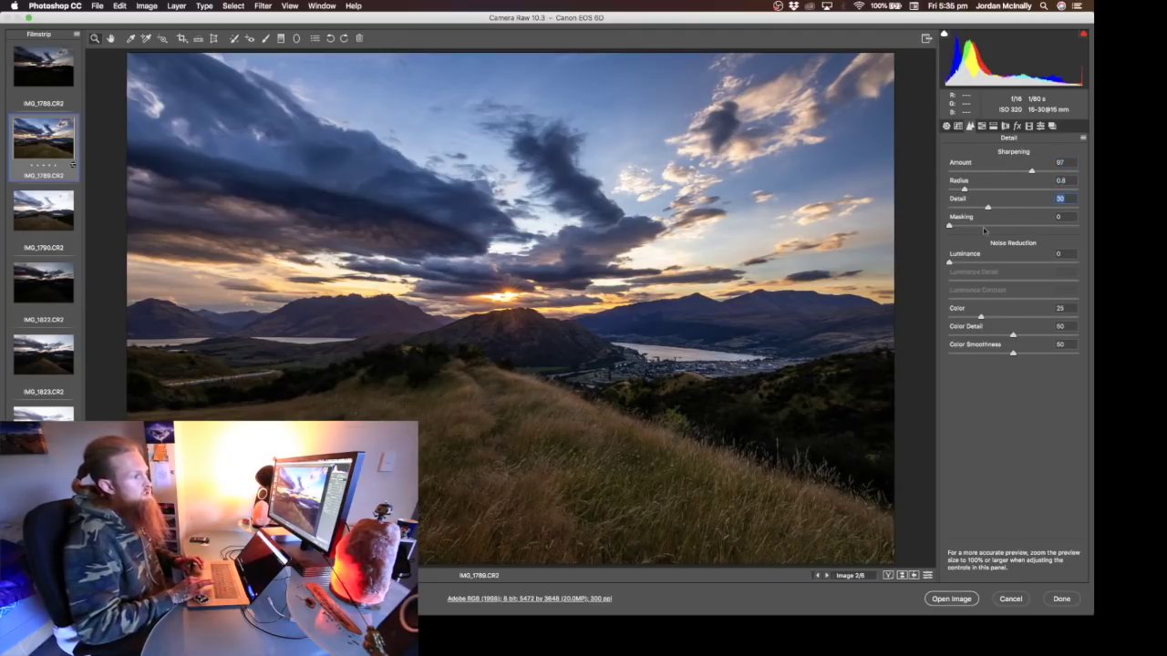
pyautogui.click(1034, 227)
pyautogui.moveTo(1034, 228); pyautogui.dragTo(1017, 230)
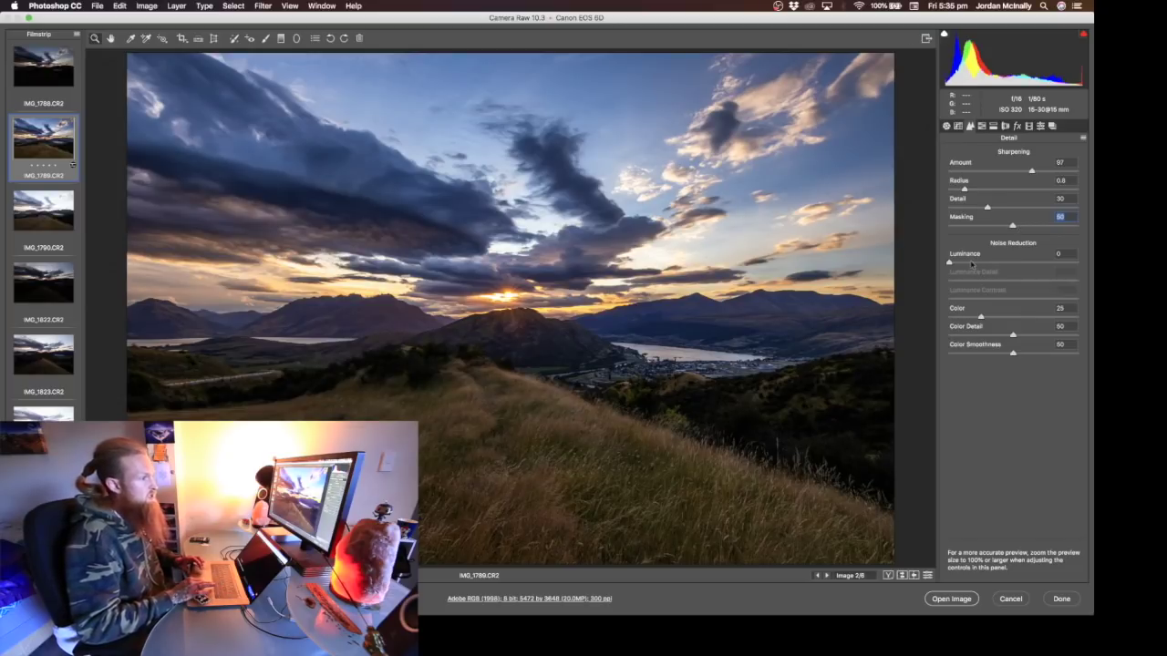
# Step: Set luminance noise reduction to 22 and check the detail up close around the sun and mountains
pyautogui.click(971, 263)
pyautogui.moveTo(971, 263); pyautogui.dragTo(974, 263)
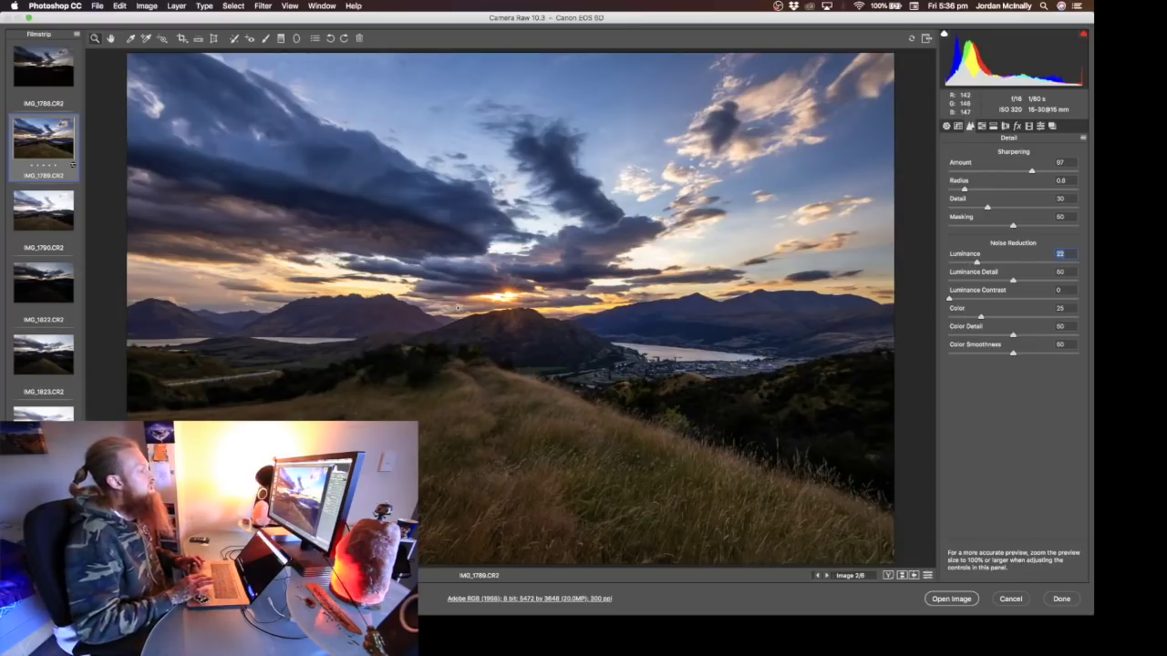
pyautogui.rightClick(499, 309)
pyautogui.click(533, 398)
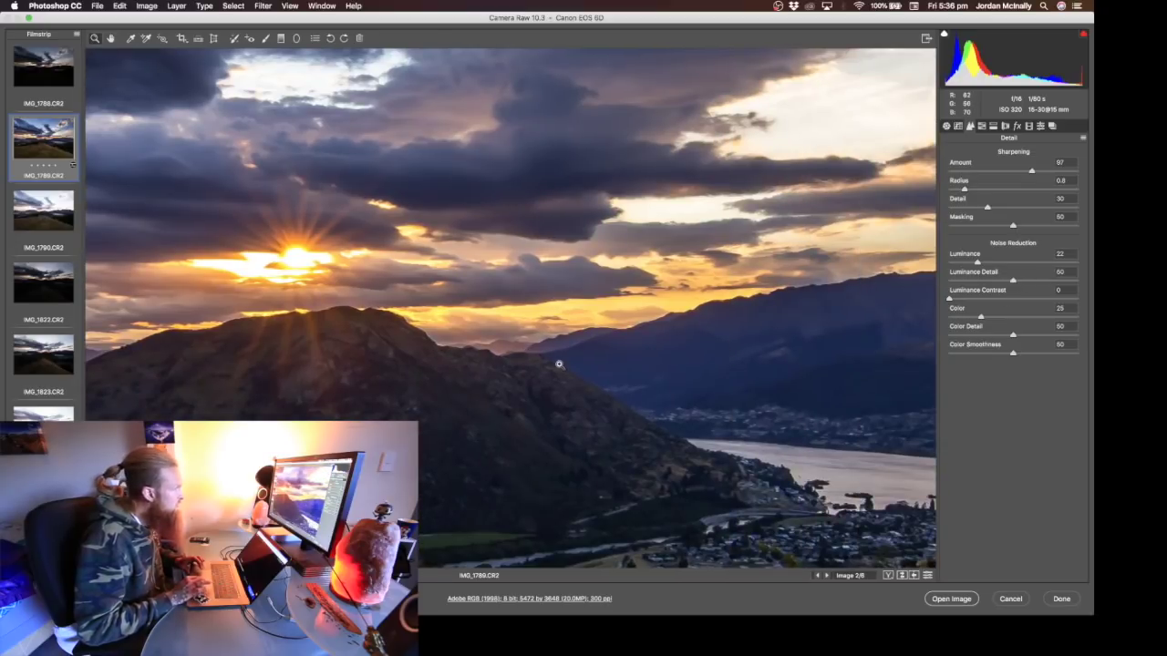
pyautogui.hscroll(-10, 560, 365)
pyautogui.rightClick(560, 365)
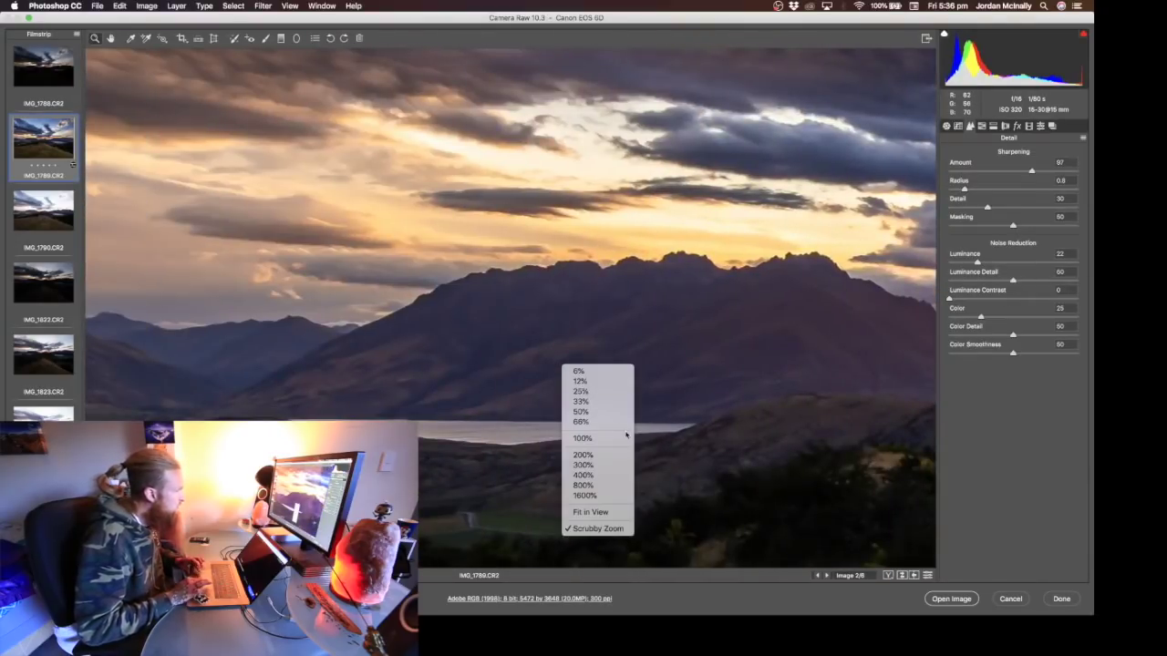
pyautogui.click(611, 512)
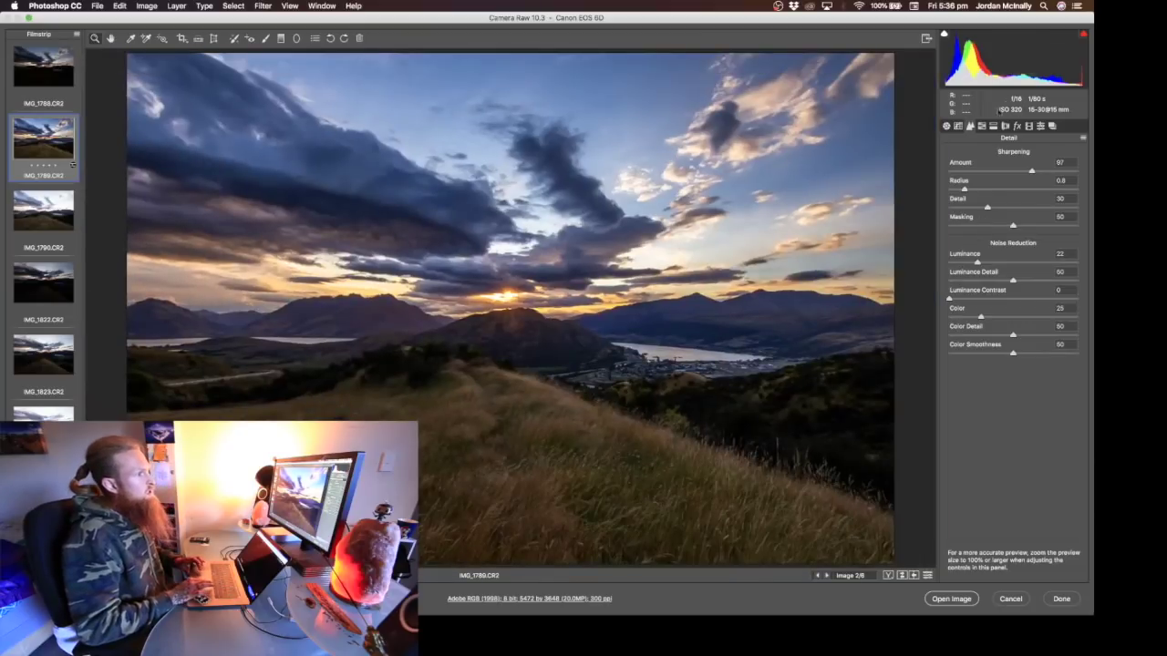
# Step: Reduce the saturation of the blues to -21 in the HSL adjustments
pyautogui.click(982, 128)
pyautogui.moveTo(1013, 286); pyautogui.dragTo(1001, 287)
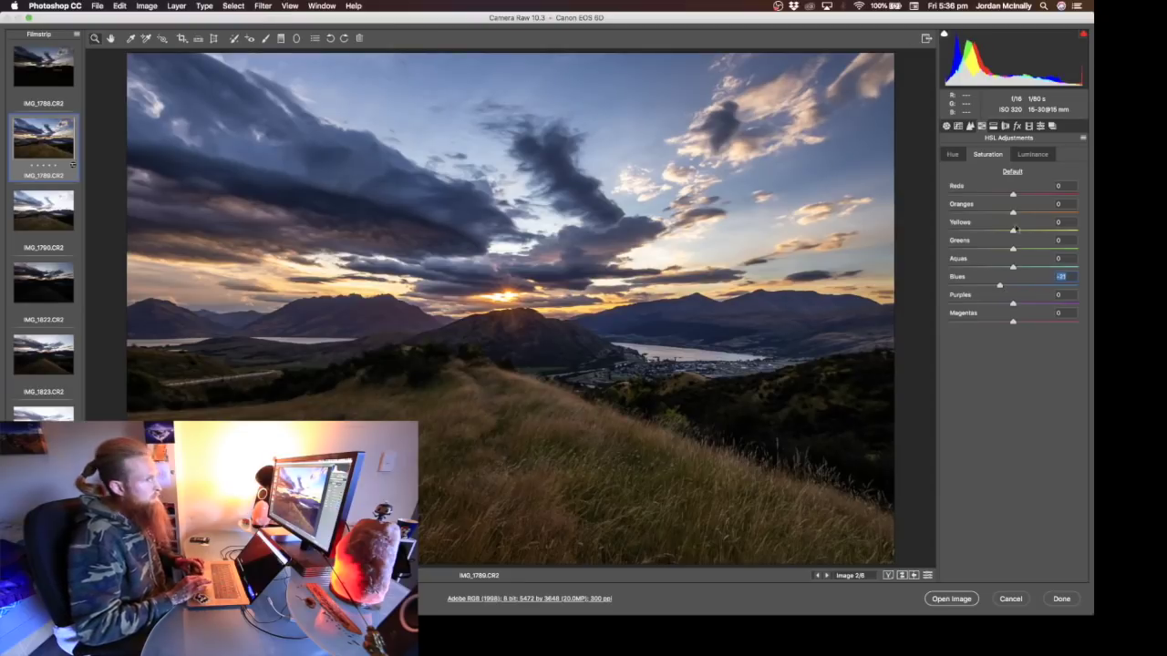
# Step: Apply split toning to the highlights with Hue 32 and Saturation 10
pyautogui.click(993, 126)
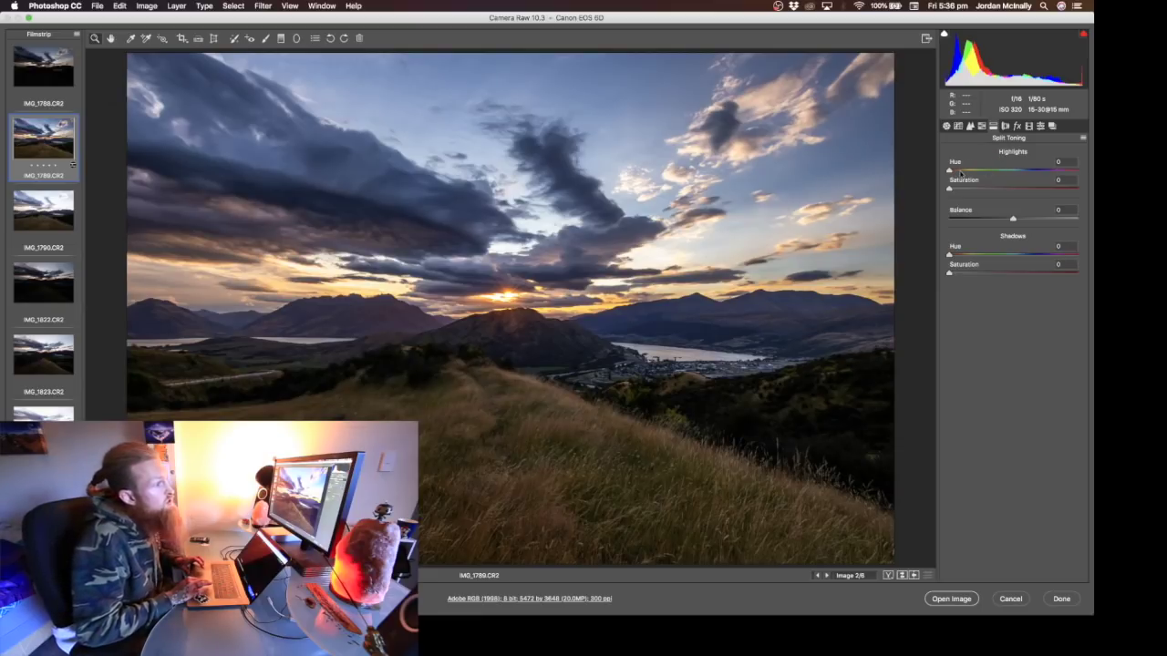
pyautogui.click(961, 171)
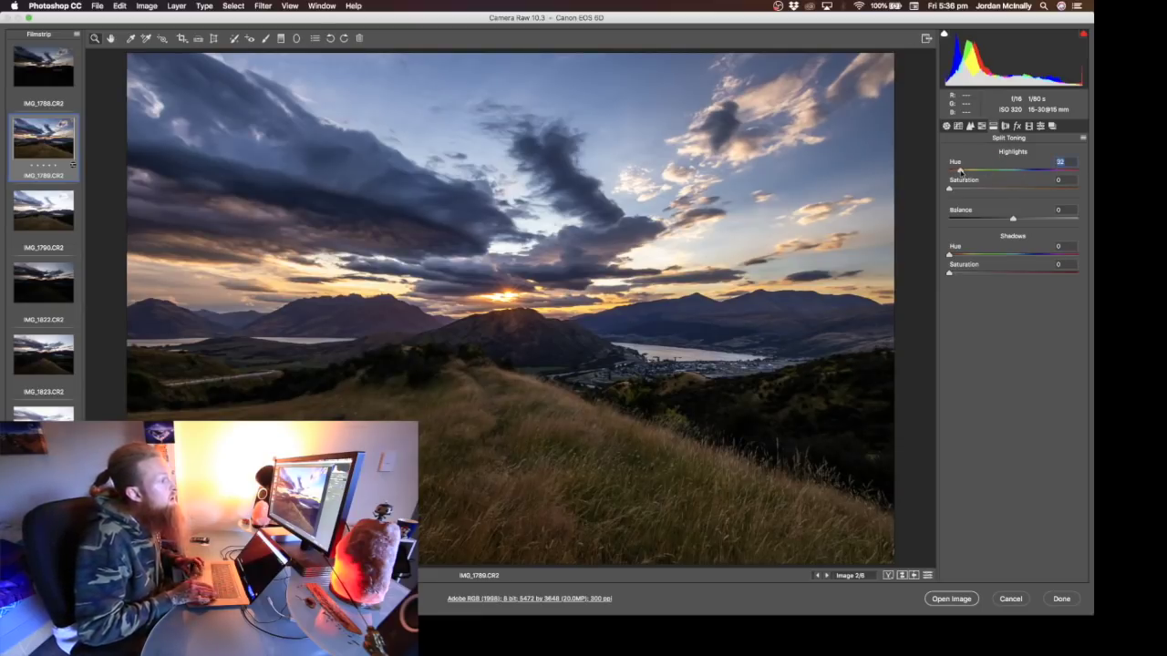
pyautogui.press('Tab')
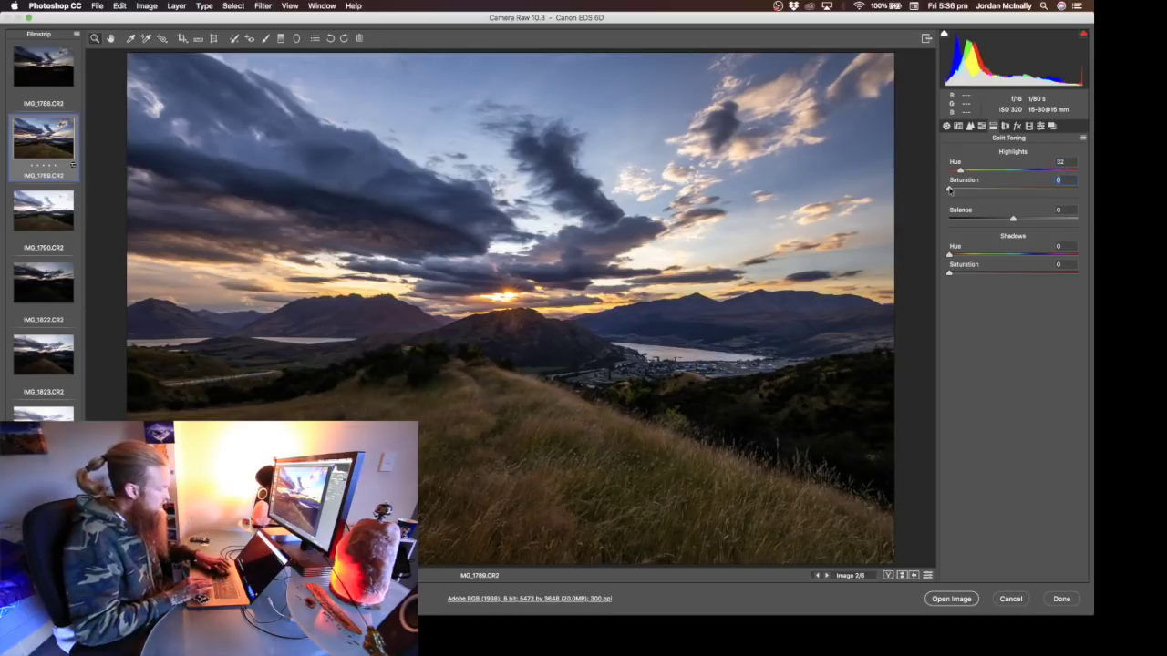
pyautogui.moveTo(950, 189); pyautogui.dragTo(955, 189)
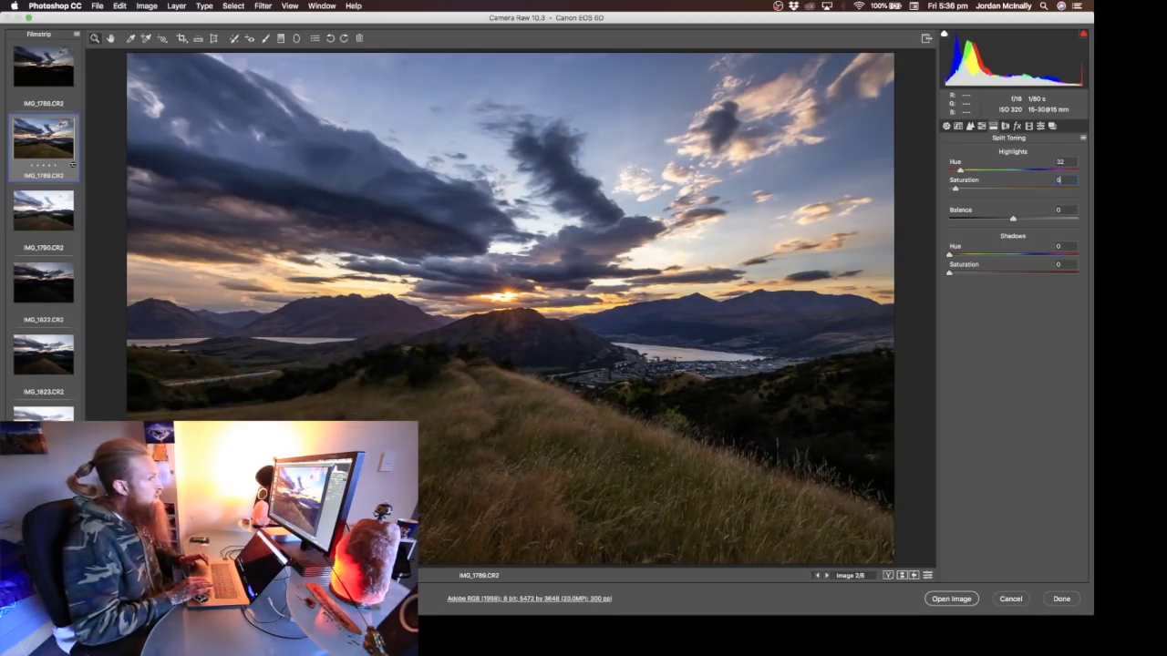
pyautogui.doubleClick(962, 190)
pyautogui.click(962, 190)
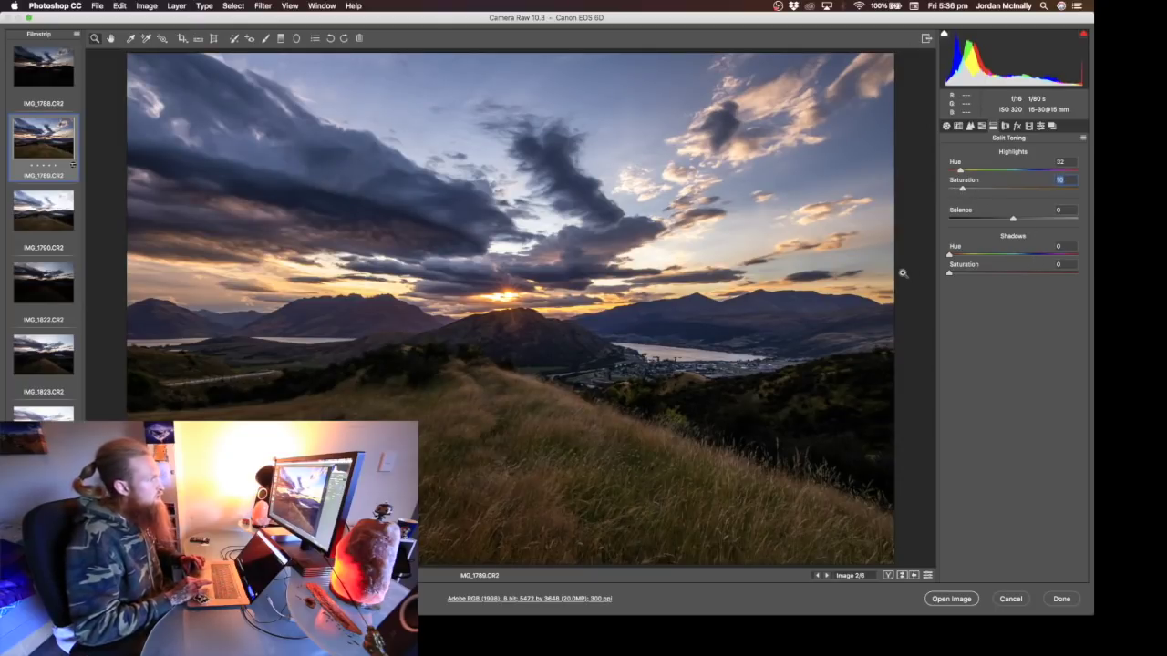
# Step: Set the manual lens correction vignetting amount to +8
pyautogui.click(1005, 127)
pyautogui.click(956, 154)
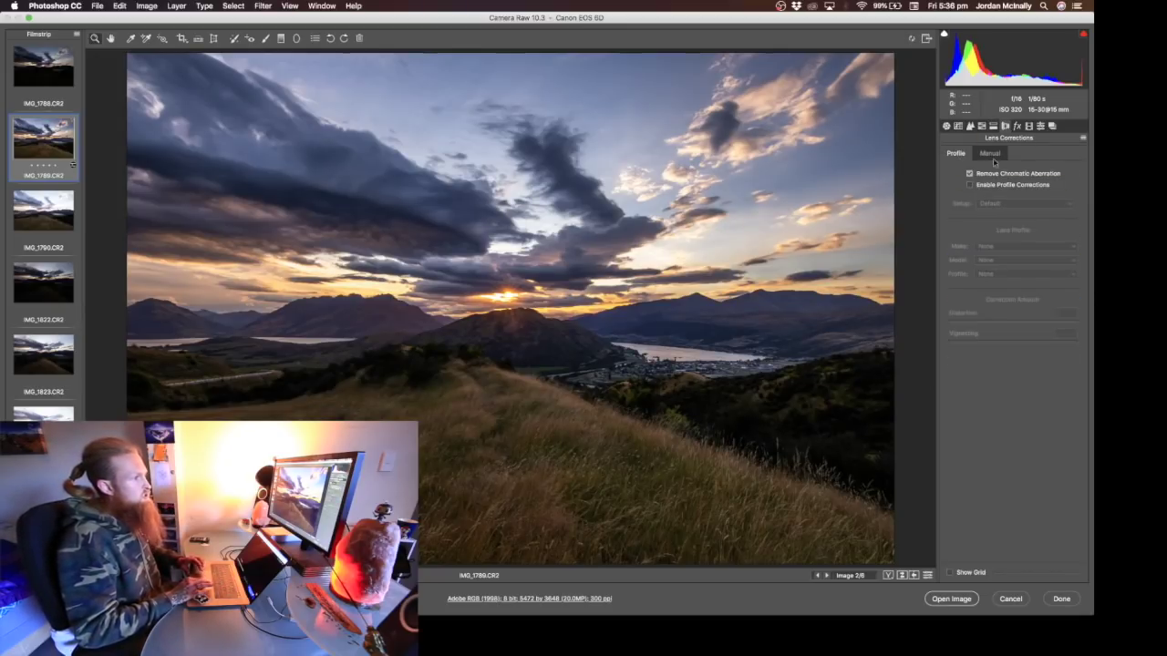
pyautogui.click(991, 154)
pyautogui.click(1021, 350)
pyautogui.moveTo(1021, 349); pyautogui.dragTo(1021, 349)
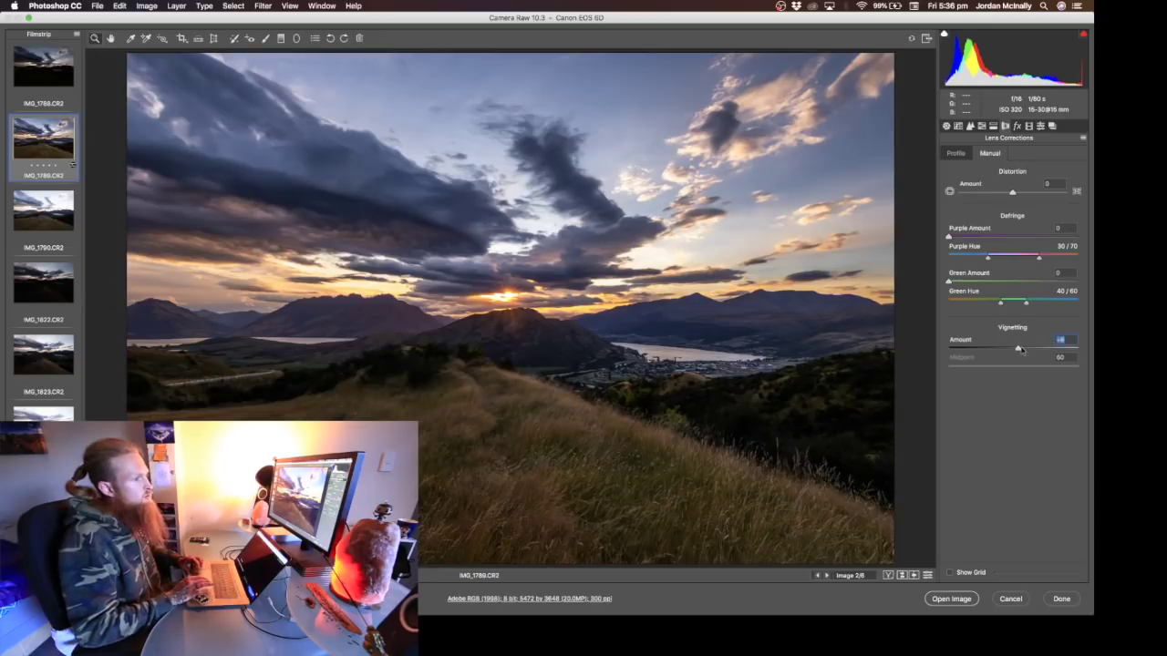
# Step: Add a Highlight Priority post-crop vignette with Amount -7, Midpoint 37, Feather 68 and Highlights 100, and set the calibration shadows tint to 2
pyautogui.click(1017, 126)
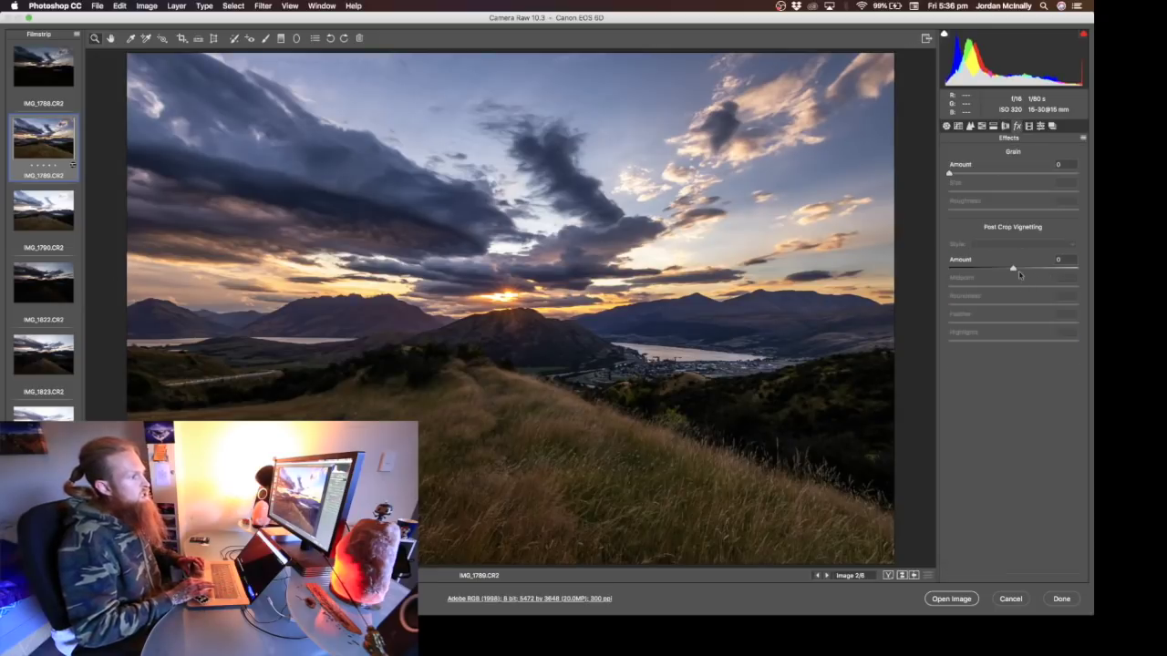
pyautogui.click(1005, 269)
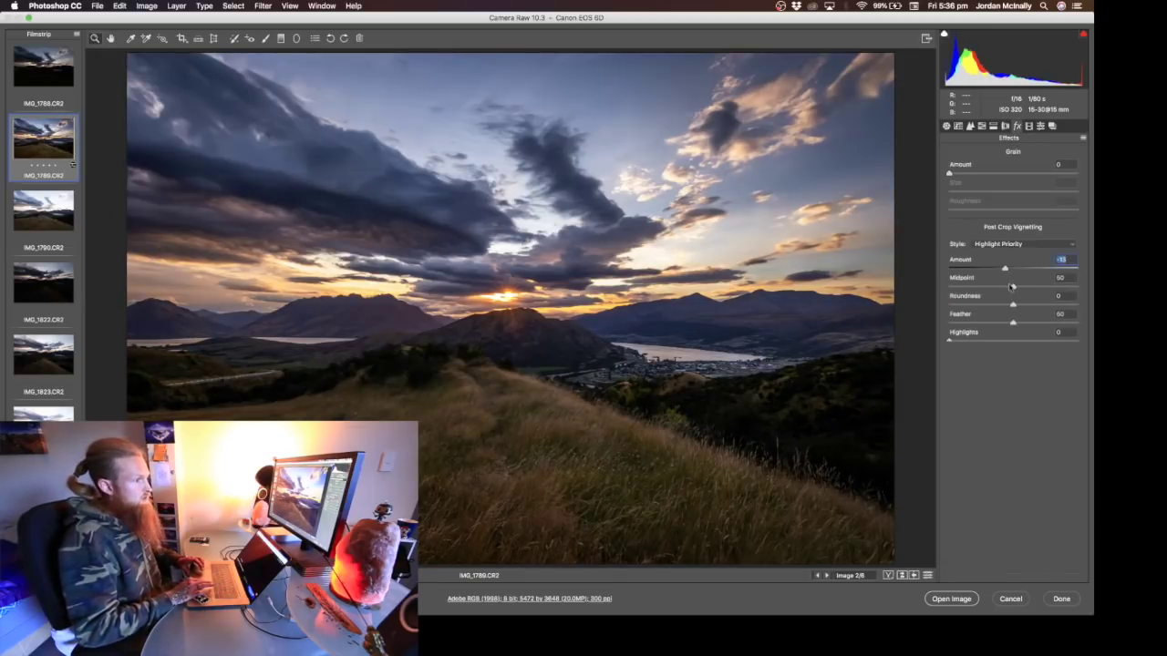
pyautogui.click(997, 287)
pyautogui.click(1036, 324)
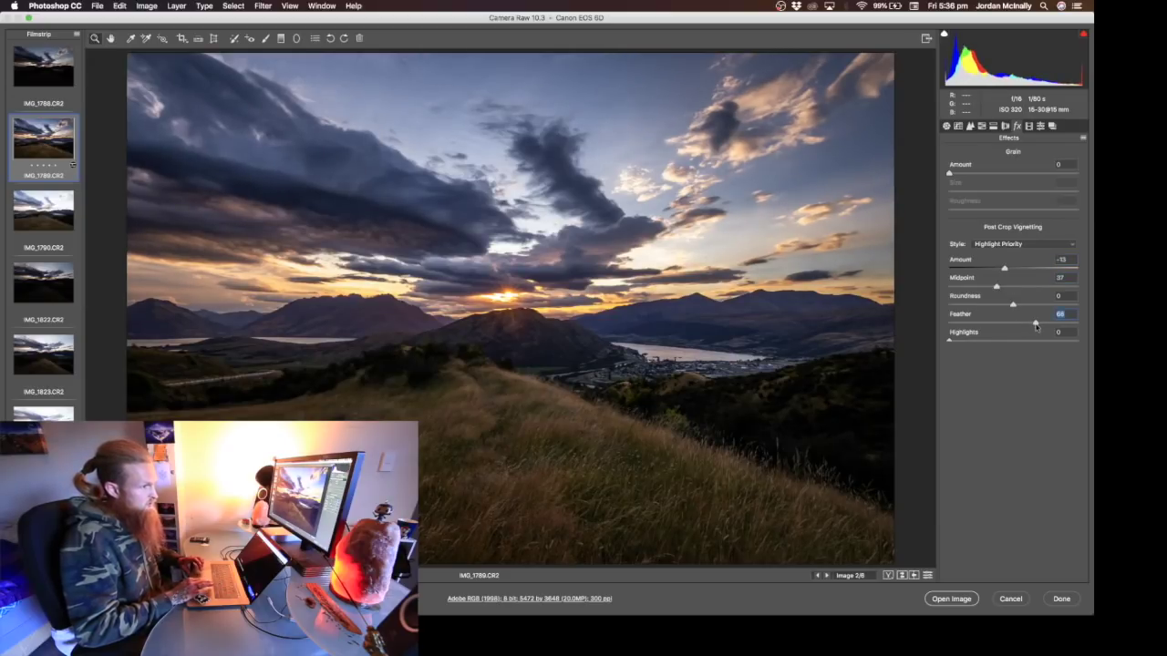
pyautogui.click(1005, 268)
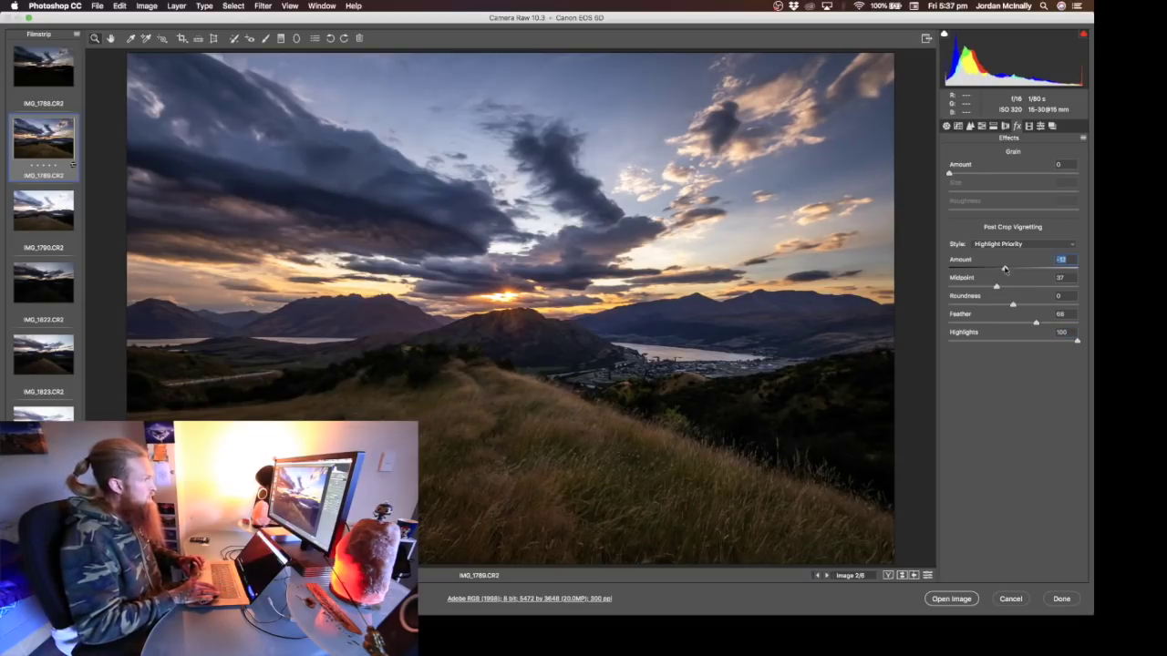
pyautogui.moveTo(1005, 270); pyautogui.dragTo(1006, 269)
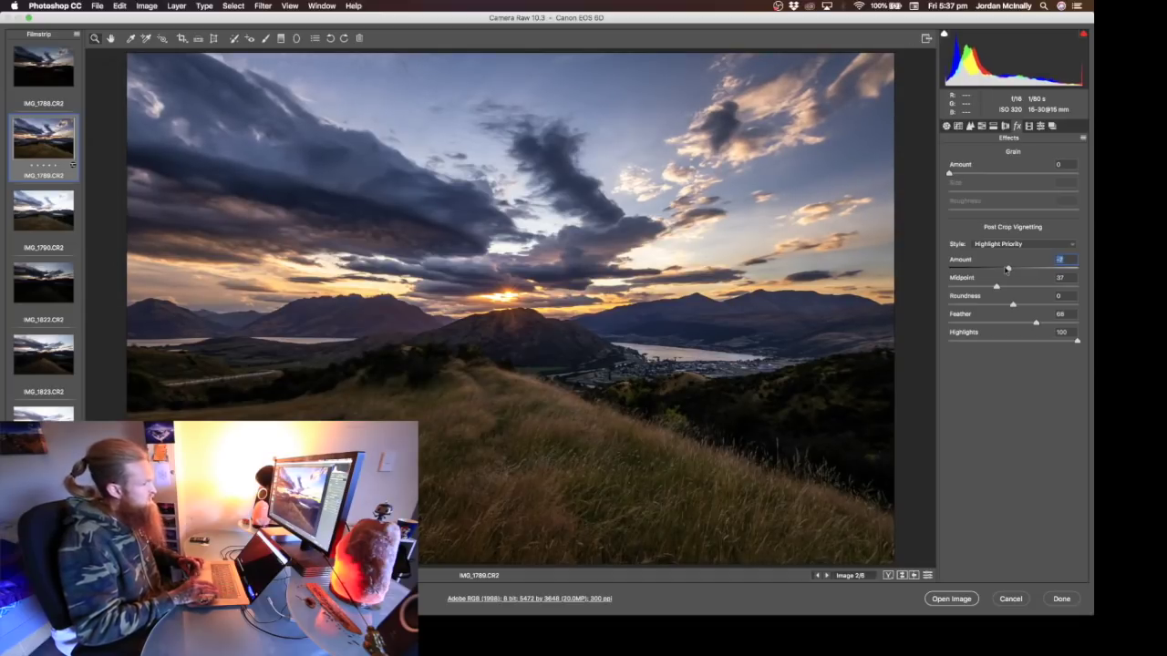
pyautogui.click(1029, 127)
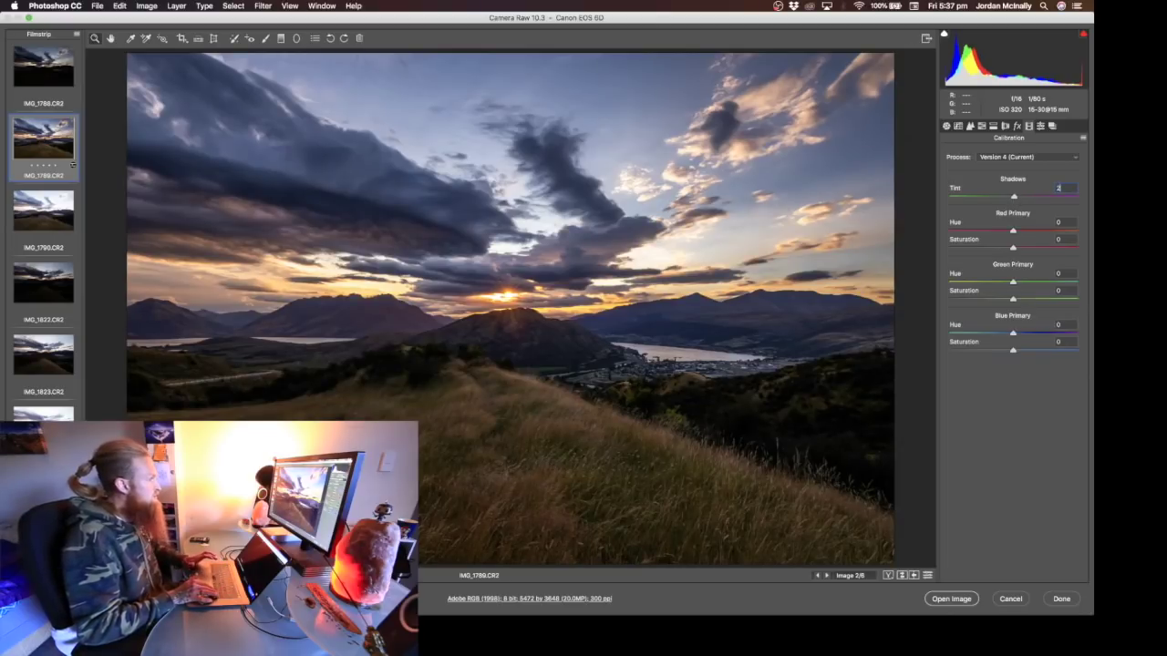
# Step: Try a lower basic exposure on IMG_1789.CR2 and undo the change
pyautogui.click(945, 127)
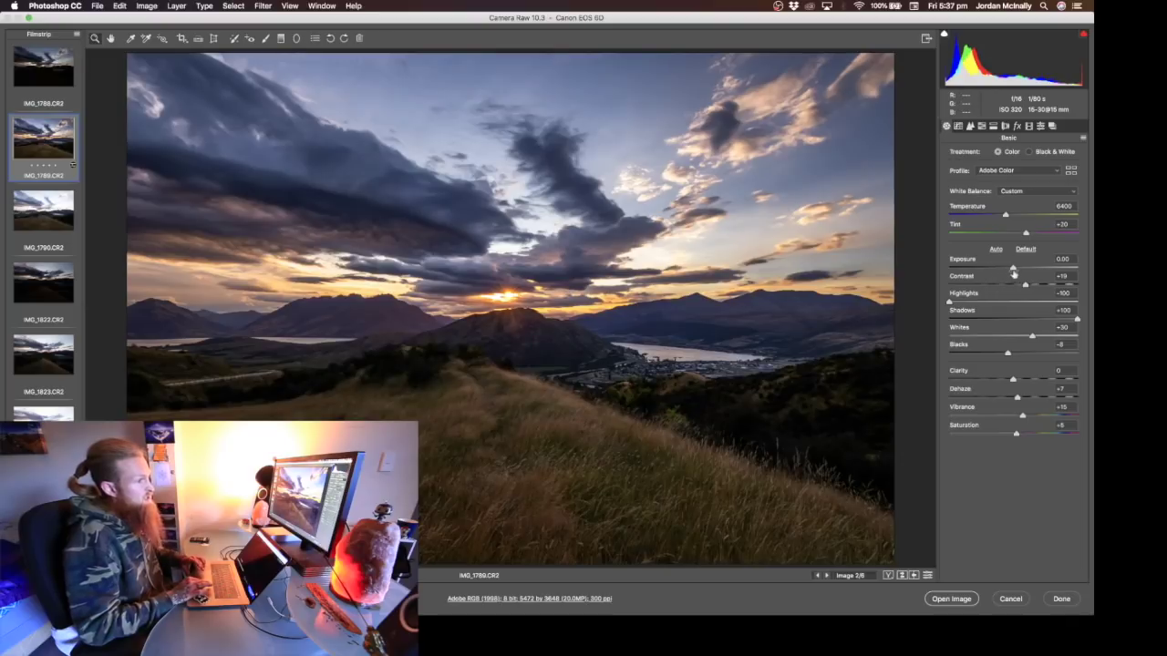
pyautogui.moveTo(1009, 269); pyautogui.dragTo(1005, 268)
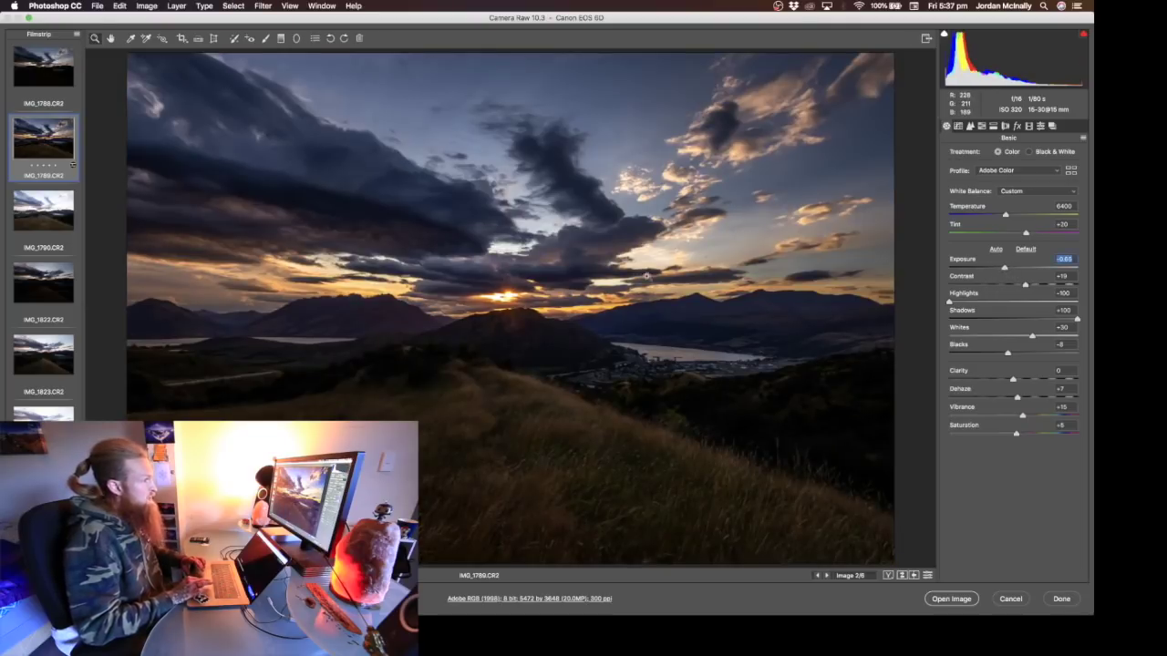
pyautogui.press('super+z')
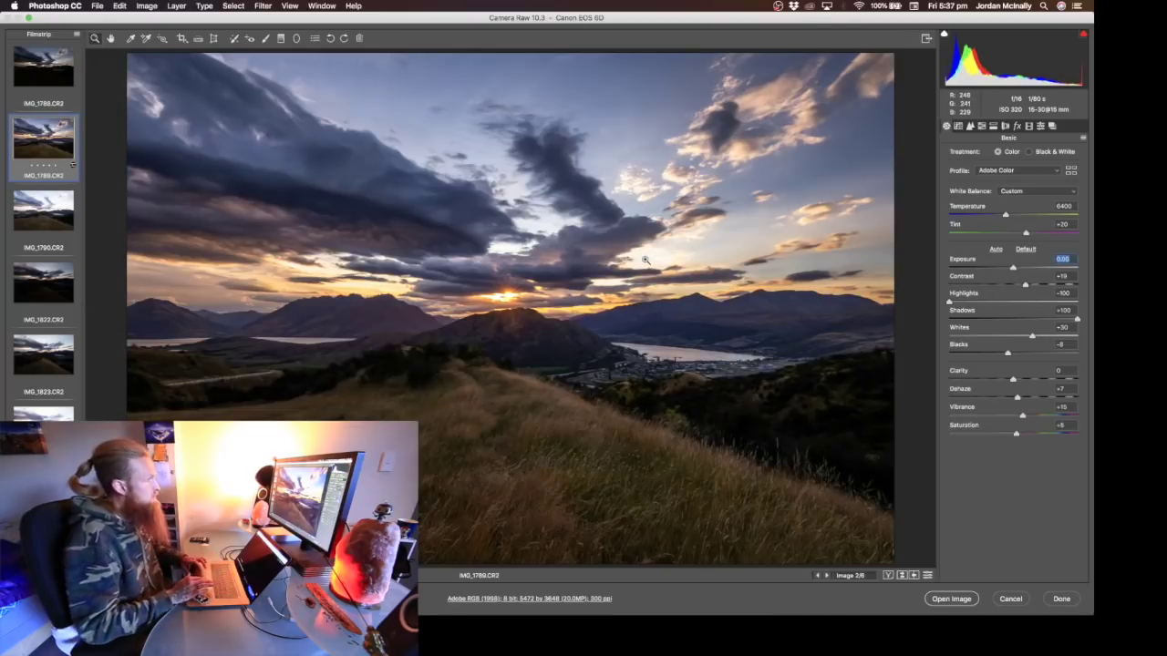
# Step: Synchronize the develop settings of IMG_1789.CR2 to IMG_1788.CR2 and IMG_1790.CR2
pyautogui.keyDown('super'); pyautogui.click(34, 72); pyautogui.keyUp('super')
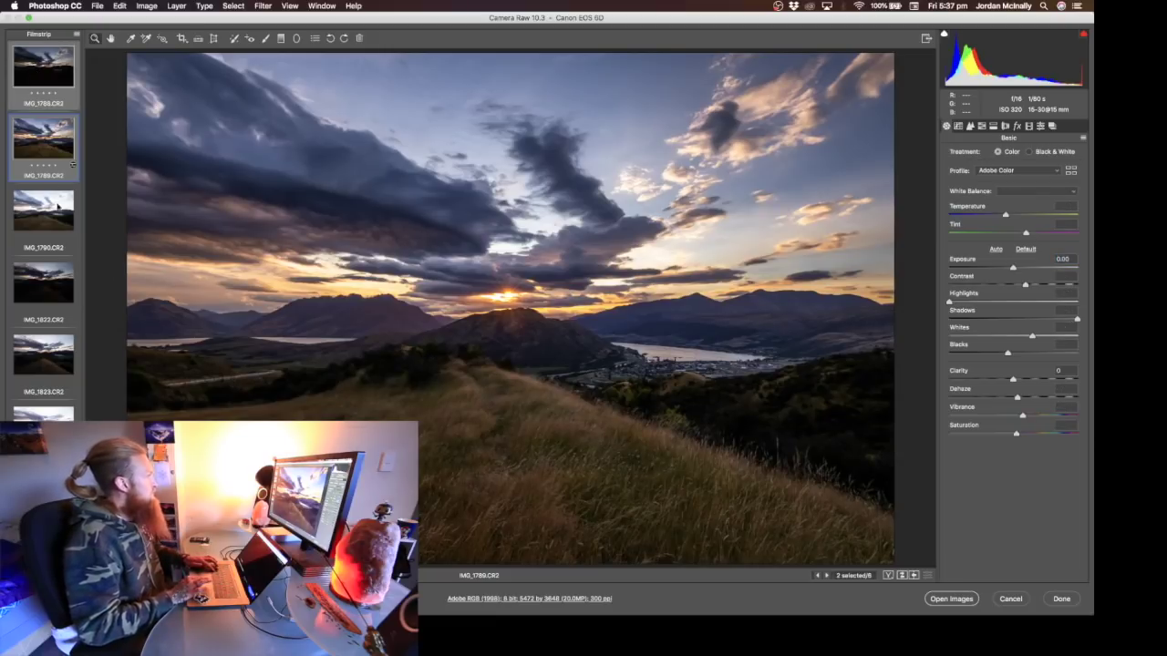
pyautogui.keyDown('super'); pyautogui.click(53, 225); pyautogui.keyUp('super')
pyautogui.click(77, 36)
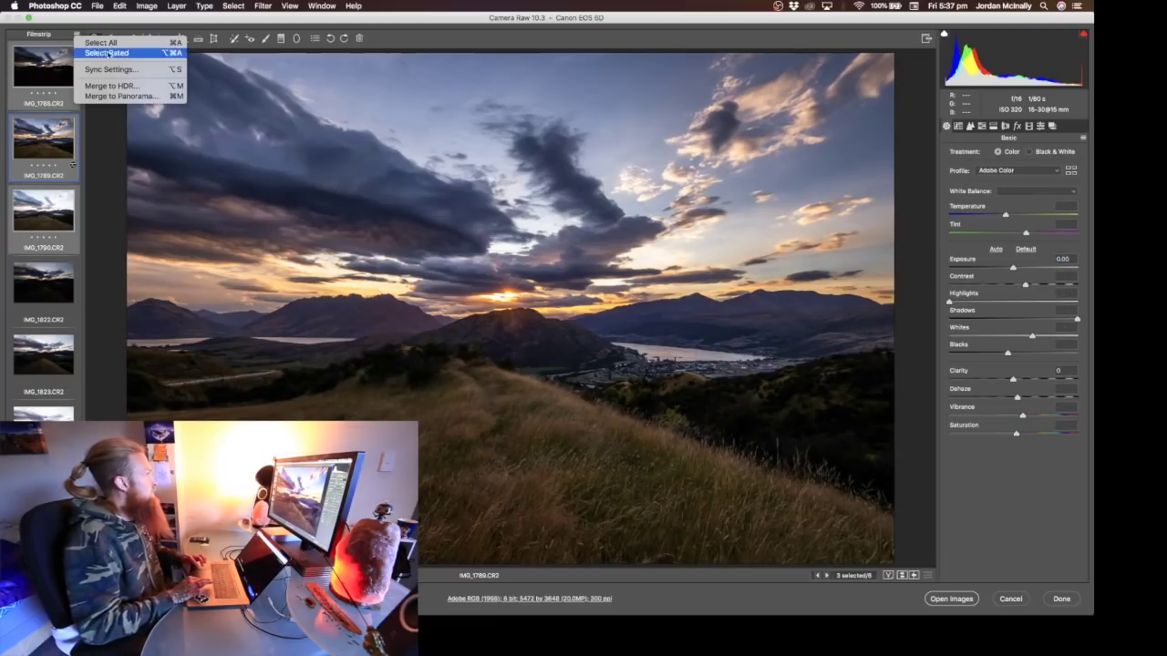
pyautogui.click(123, 69)
pyautogui.click(627, 109)
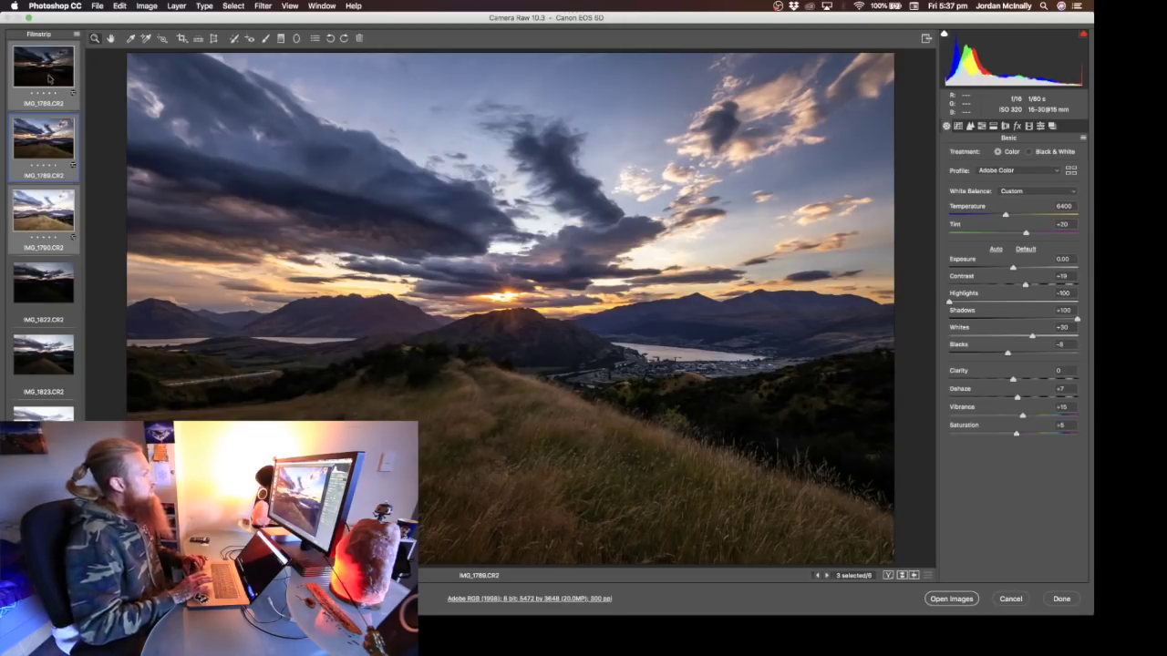
# Step: Turn on the highlight clipping warning for IMG_1788.CR2 and raise its exposure to +1.00
pyautogui.click(49, 77)
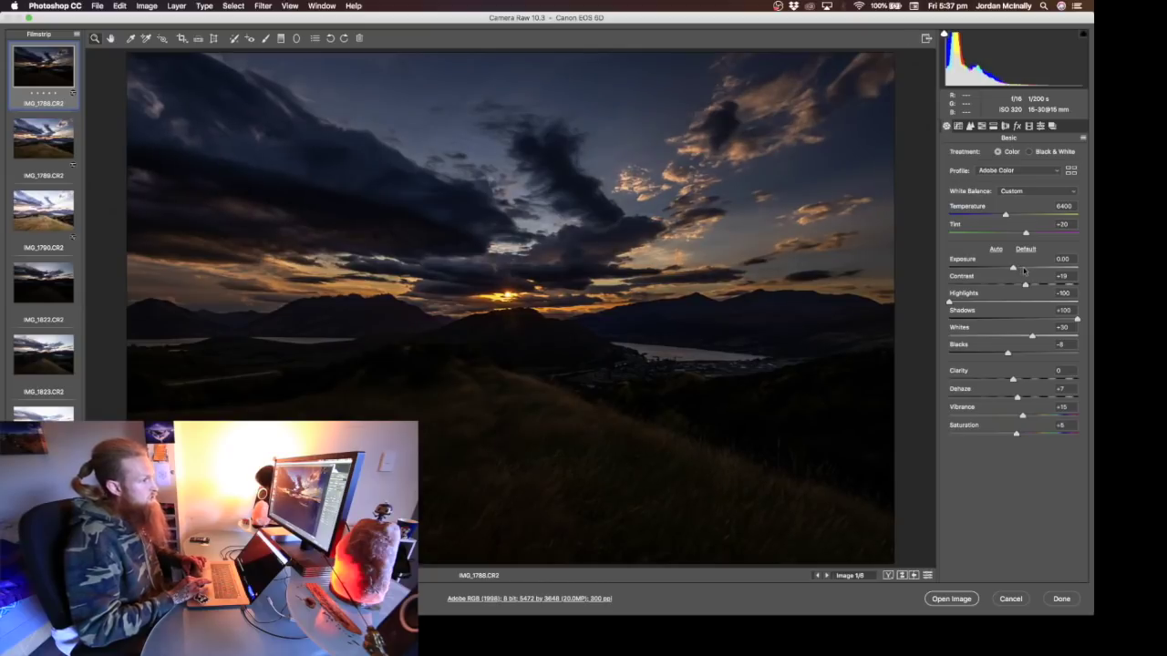
pyautogui.press('o')
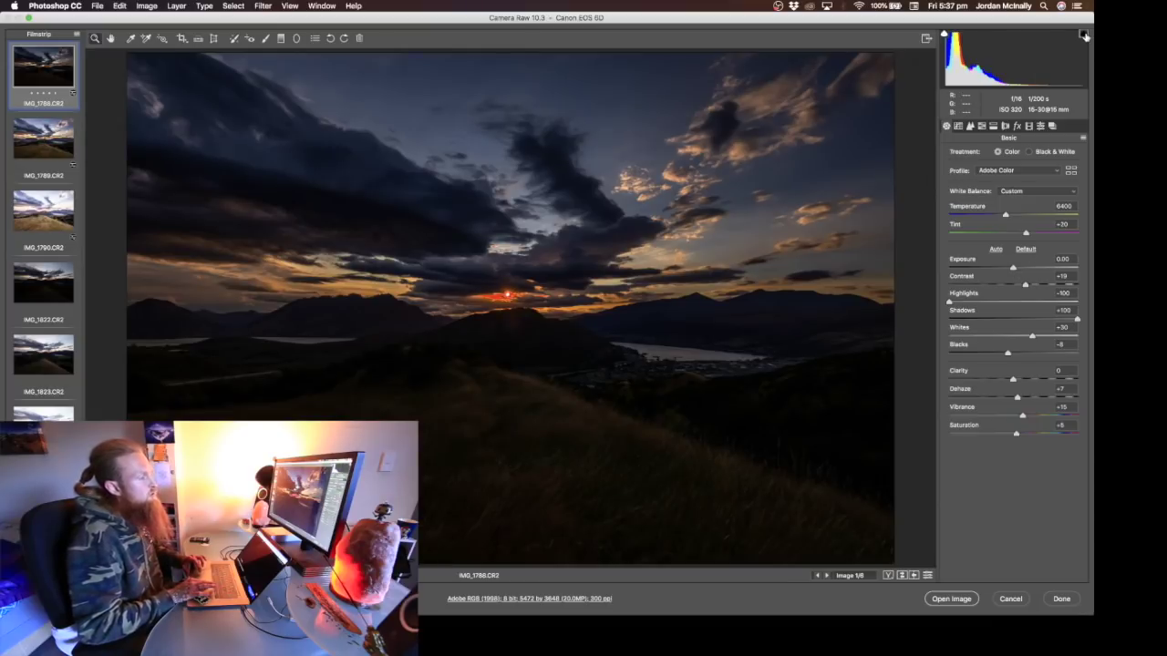
pyautogui.click(1022, 270)
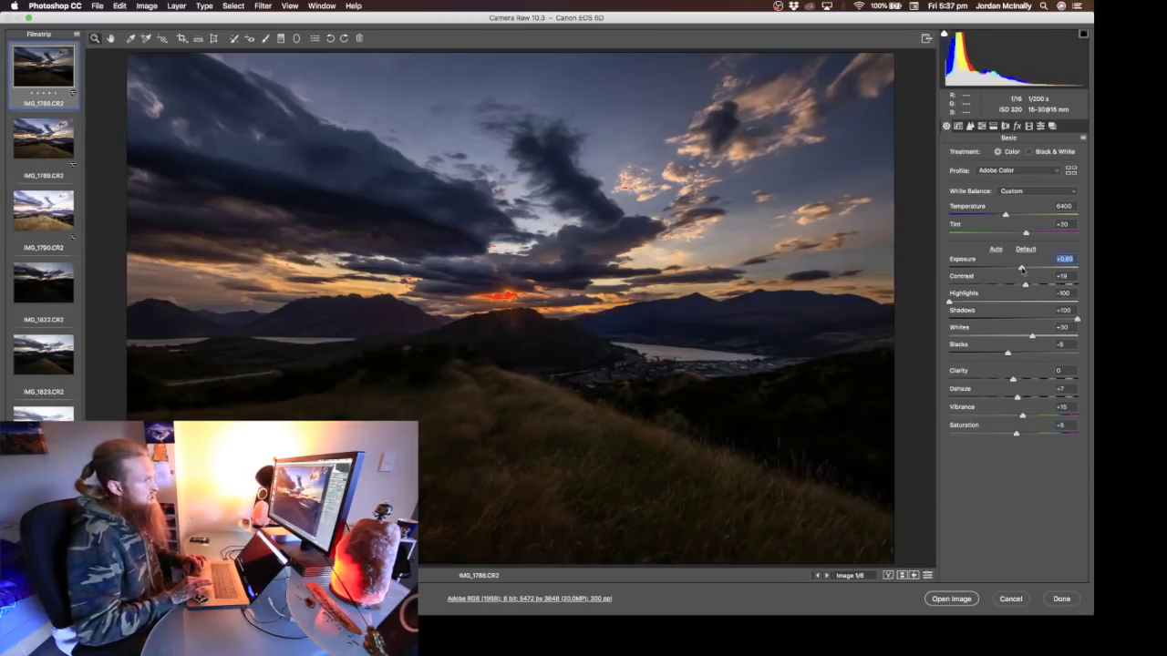
pyautogui.moveTo(1022, 269); pyautogui.dragTo(1024, 270)
pyautogui.press('Up')
pyautogui.press('Up')
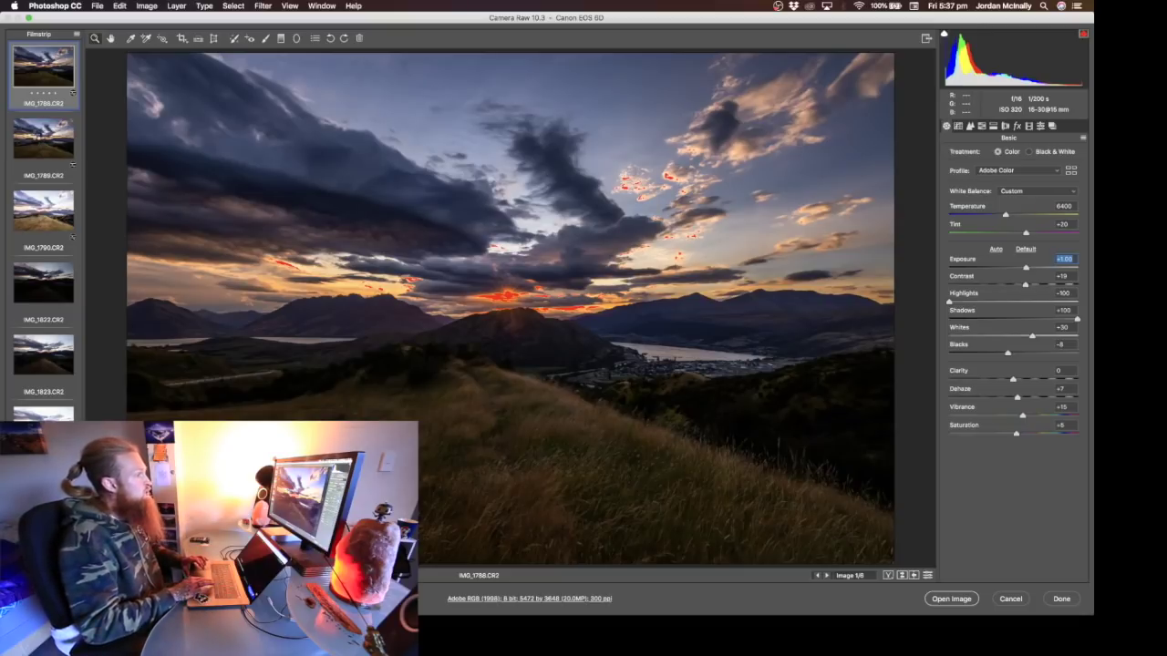
# Step: Compare the clipped highlights of IMG_1789.CR2 and IMG_1788.CR2, and turn off the highlight clipping warning
pyautogui.click(38, 136)
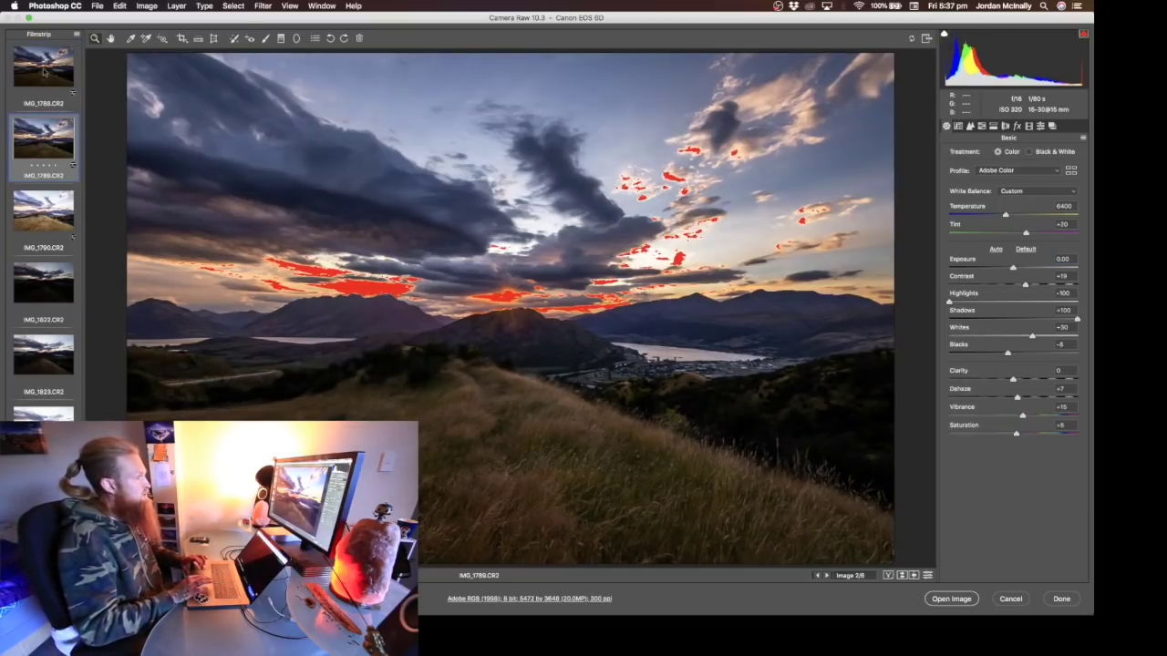
pyautogui.click(43, 72)
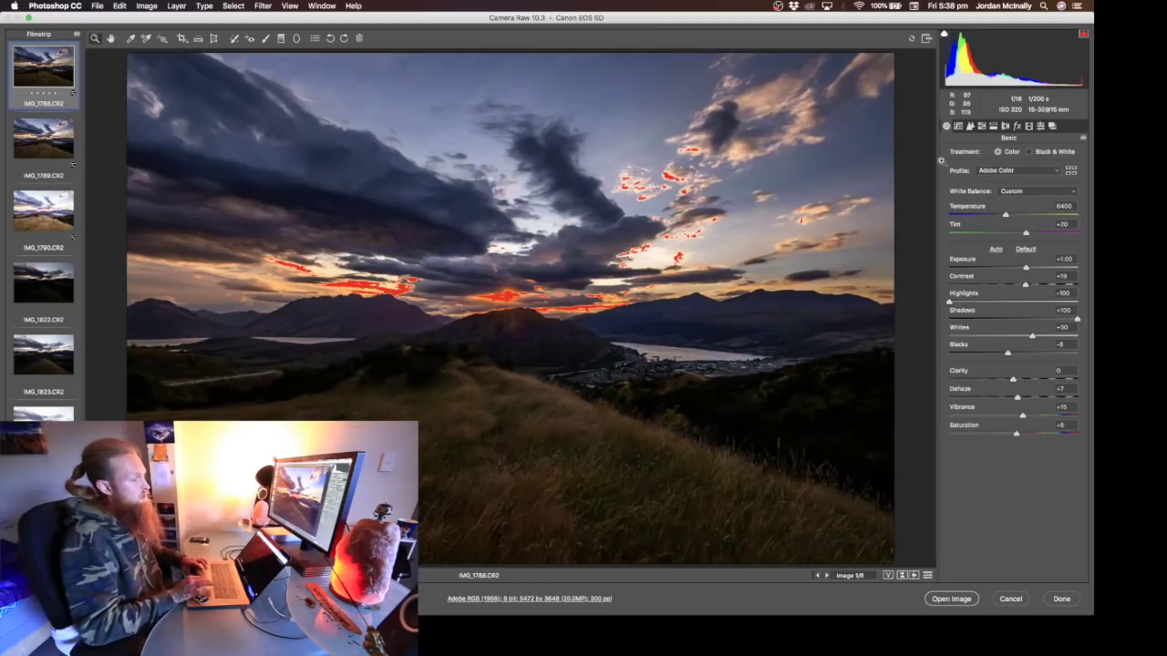
pyautogui.press('o')
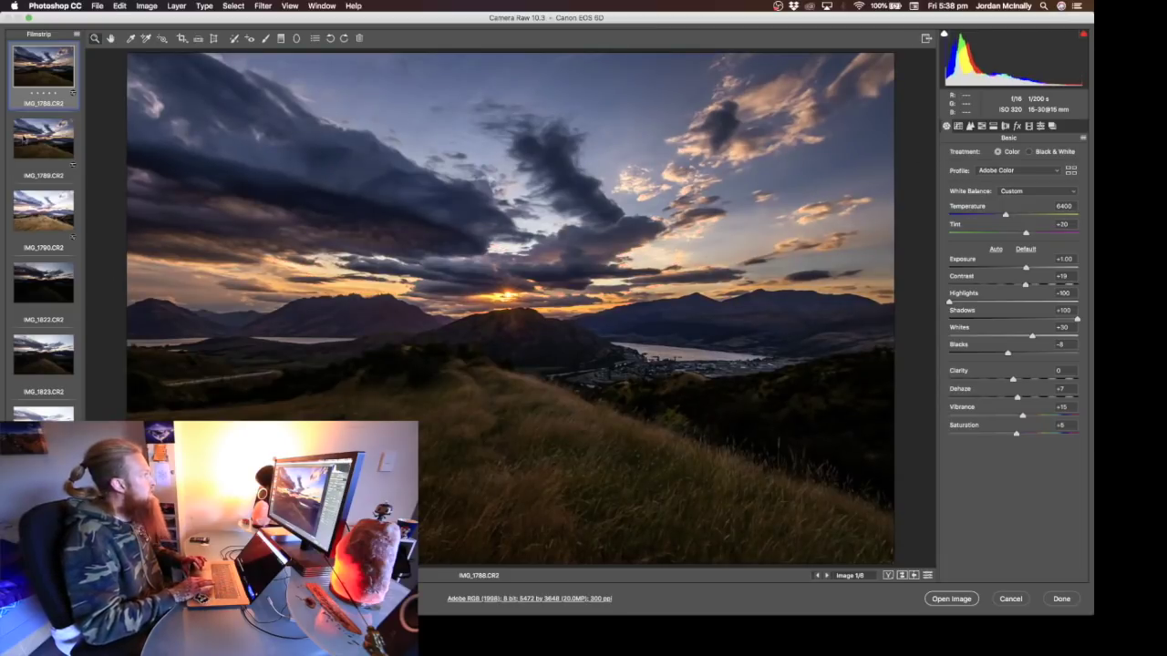
# Step: Alternate between IMG_1788.CR2 and IMG_1789.CR2 to compare their brightness, sky and foreground detail
pyautogui.press('Down')
pyautogui.press('Up')
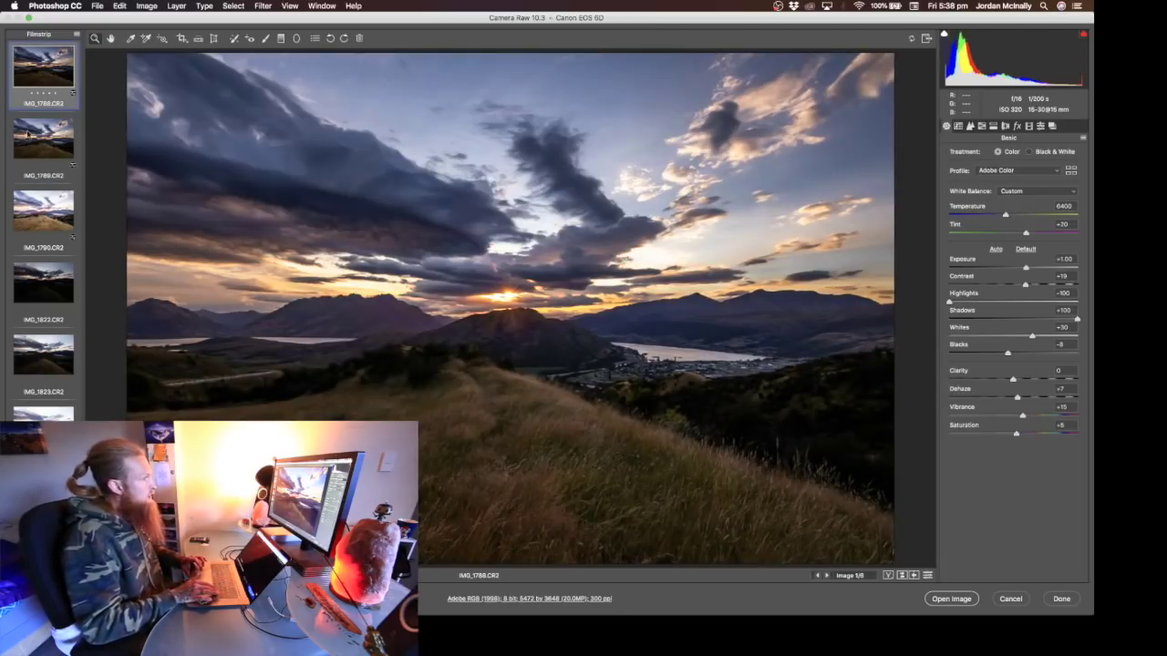
pyautogui.click(28, 133)
pyautogui.press('Up')
pyautogui.press('Down')
pyautogui.press('Up')
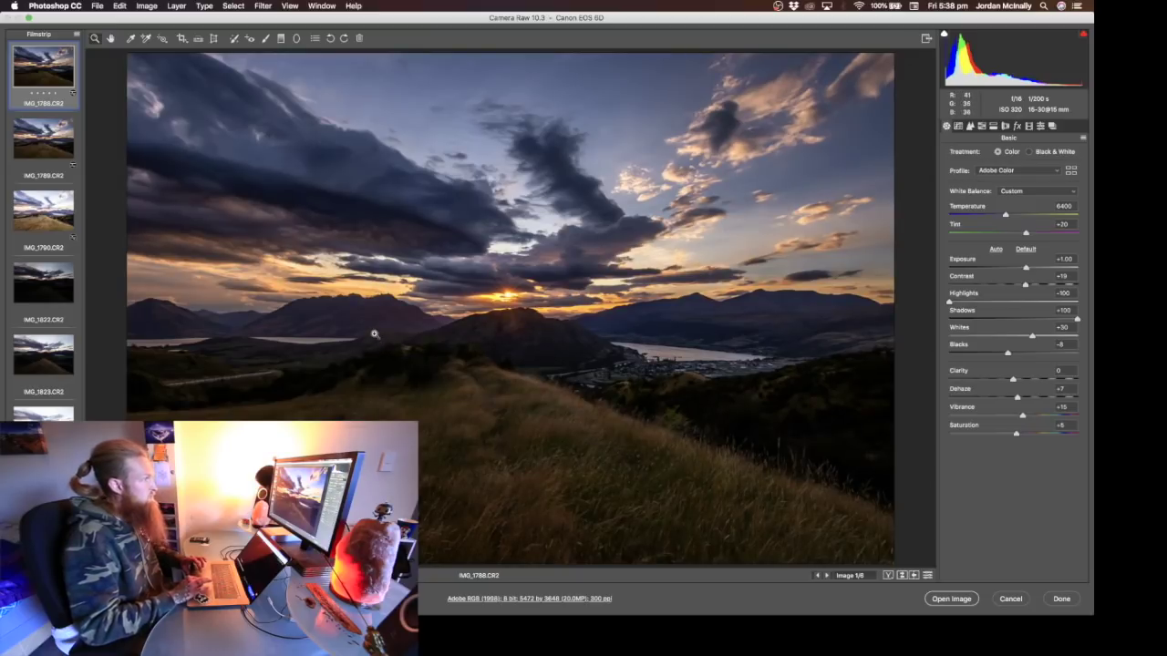
pyautogui.click(35, 137)
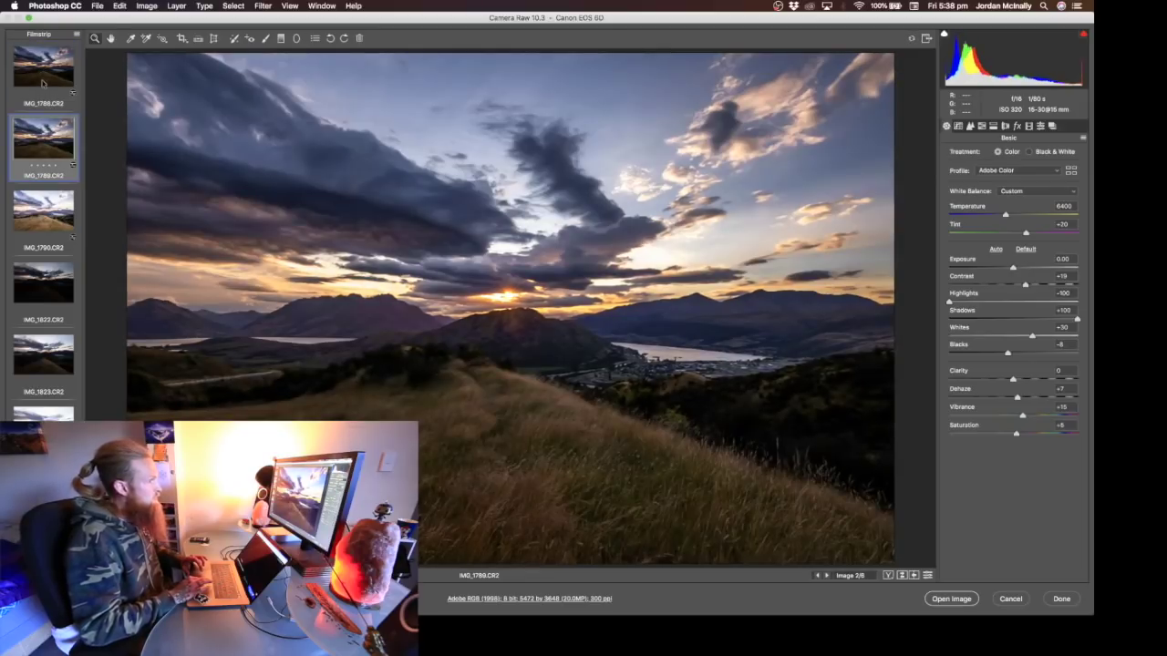
pyautogui.click(42, 83)
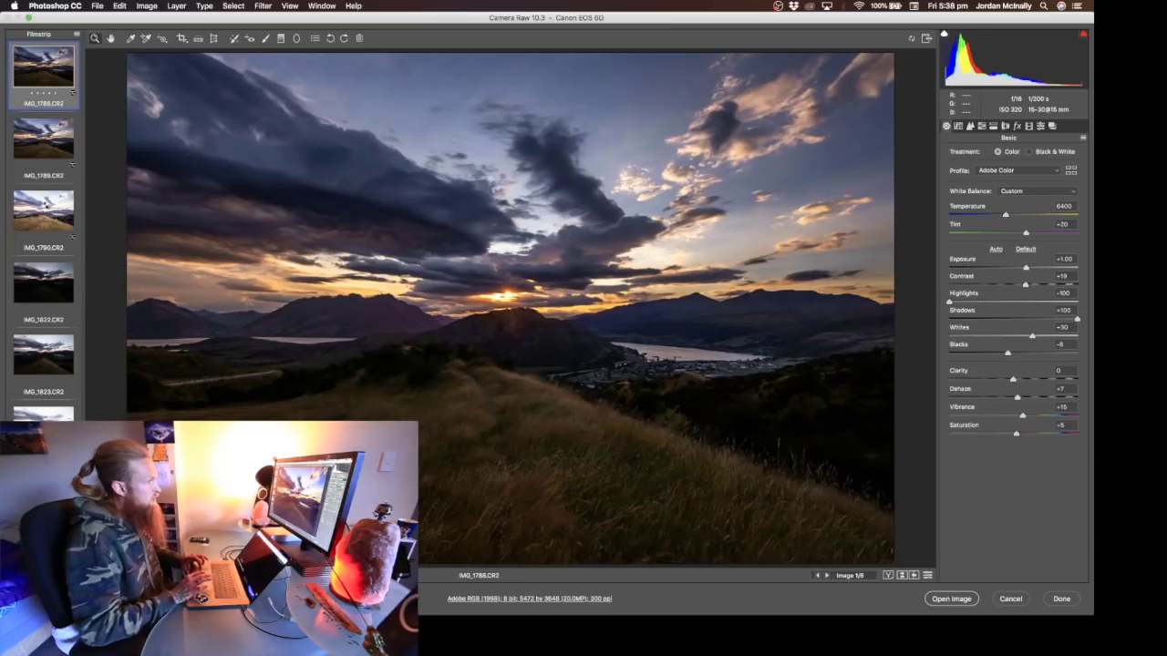
# Step: Lower the exposure of IMG_1790.CR2 to -1.20, comparing it with IMG_1789.CR2 to match the brightness
pyautogui.click(43, 209)
pyautogui.moveTo(1011, 268); pyautogui.dragTo(1001, 268)
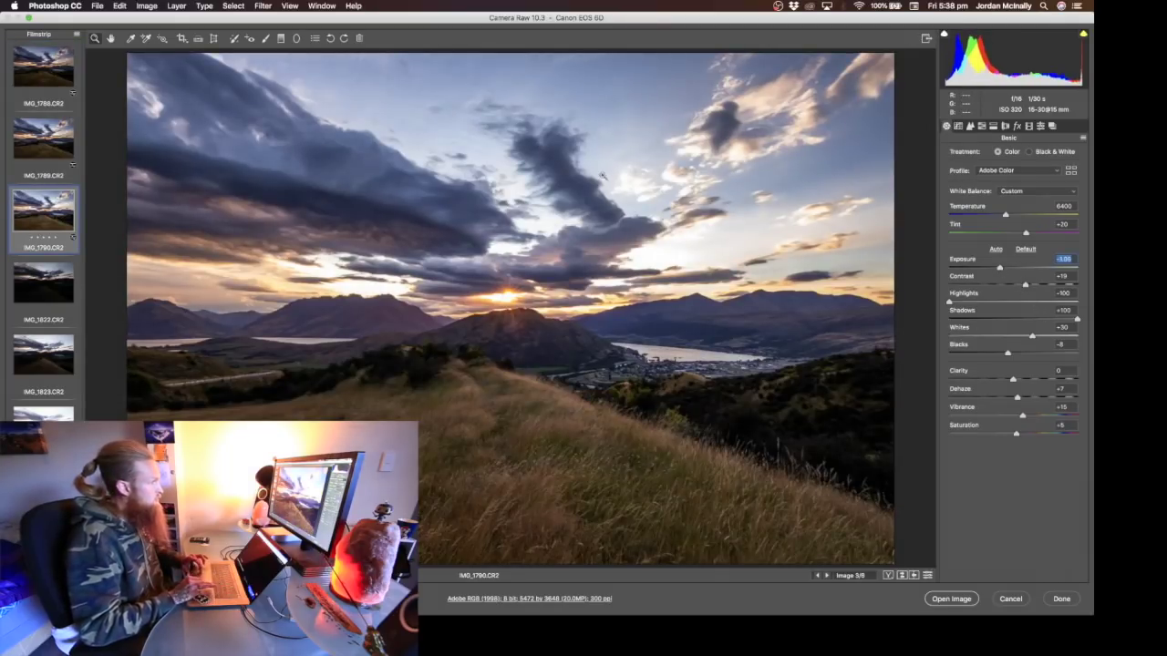
pyautogui.click(27, 152)
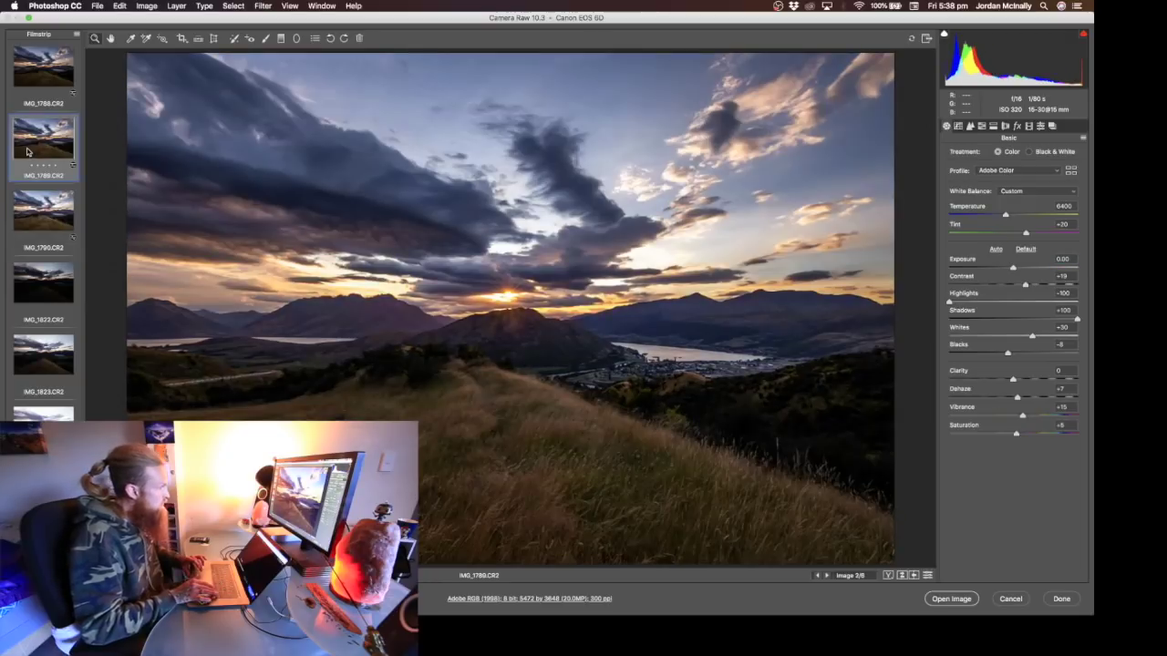
pyautogui.press('Down')
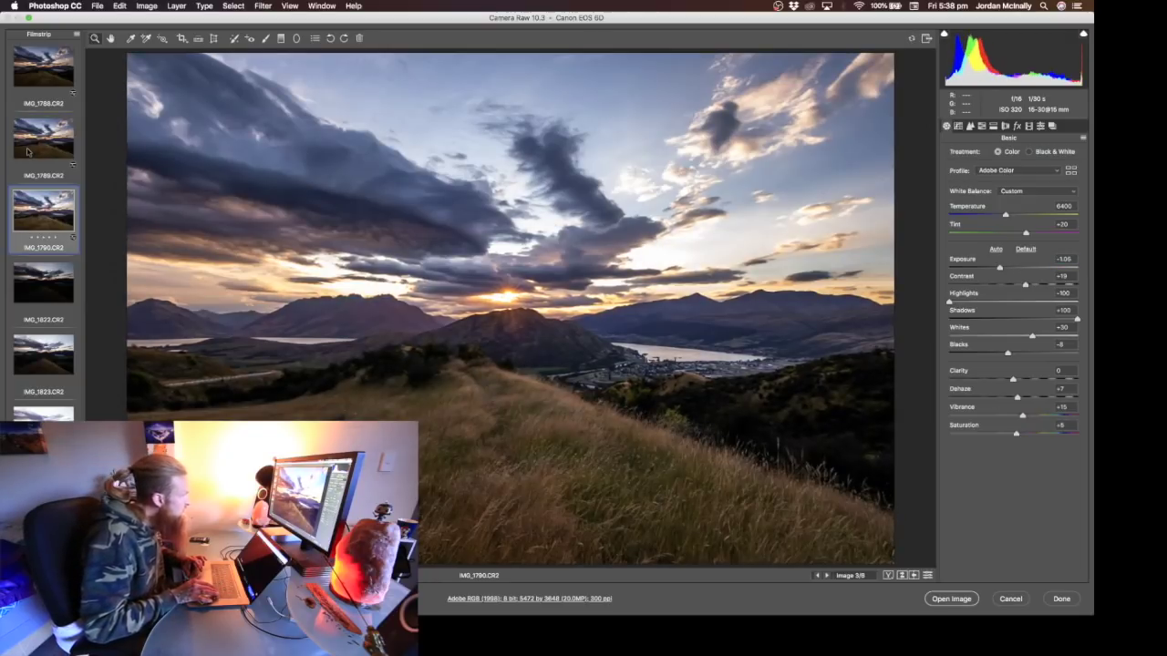
pyautogui.click(27, 152)
pyautogui.press('Down')
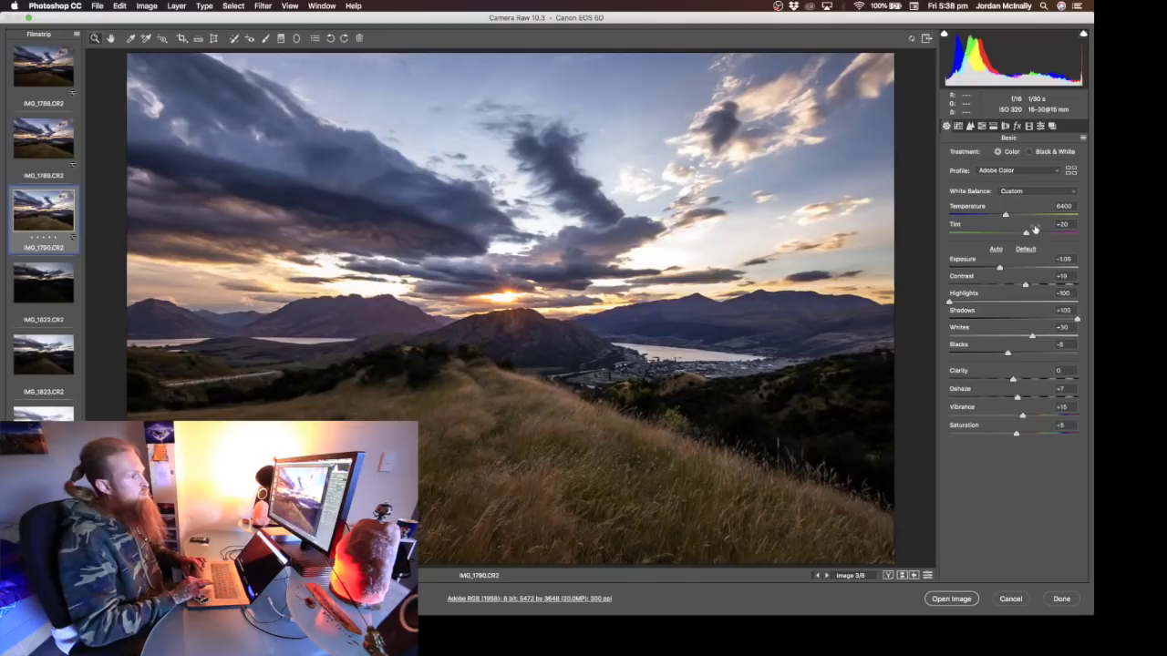
pyautogui.moveTo(999, 269); pyautogui.dragTo(999, 269)
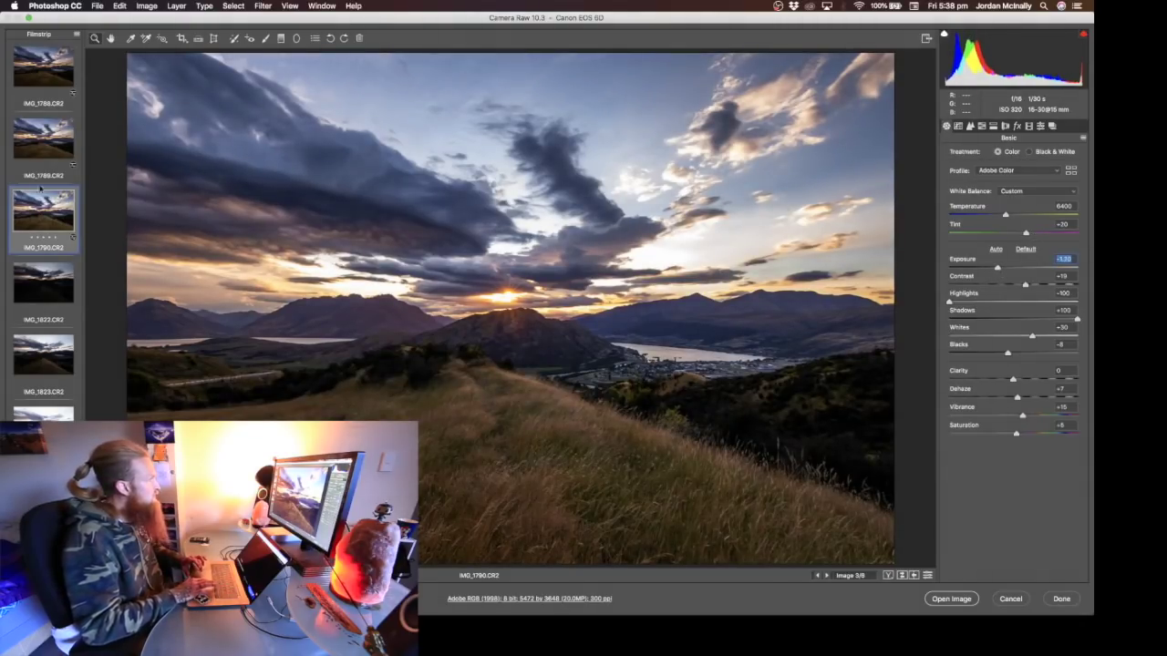
# Step: Alternate between IMG_1789.CR2, IMG_1790.CR2 and IMG_1788.CR2 to compare their matched brightness and detail
pyautogui.click(44, 137)
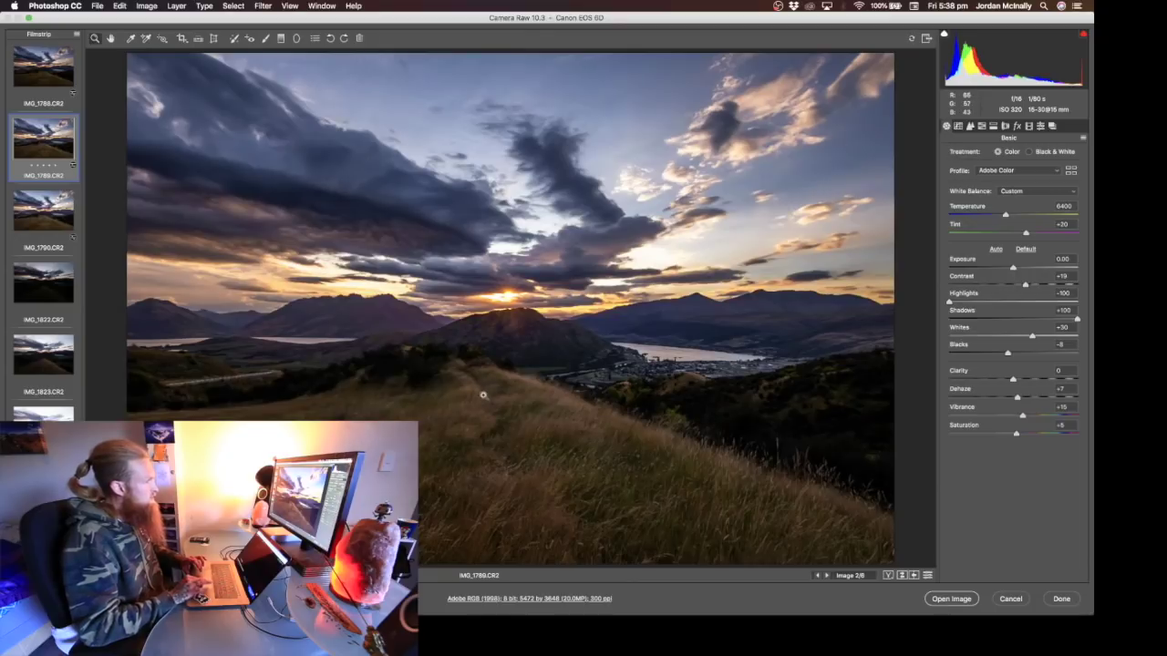
pyautogui.click(36, 199)
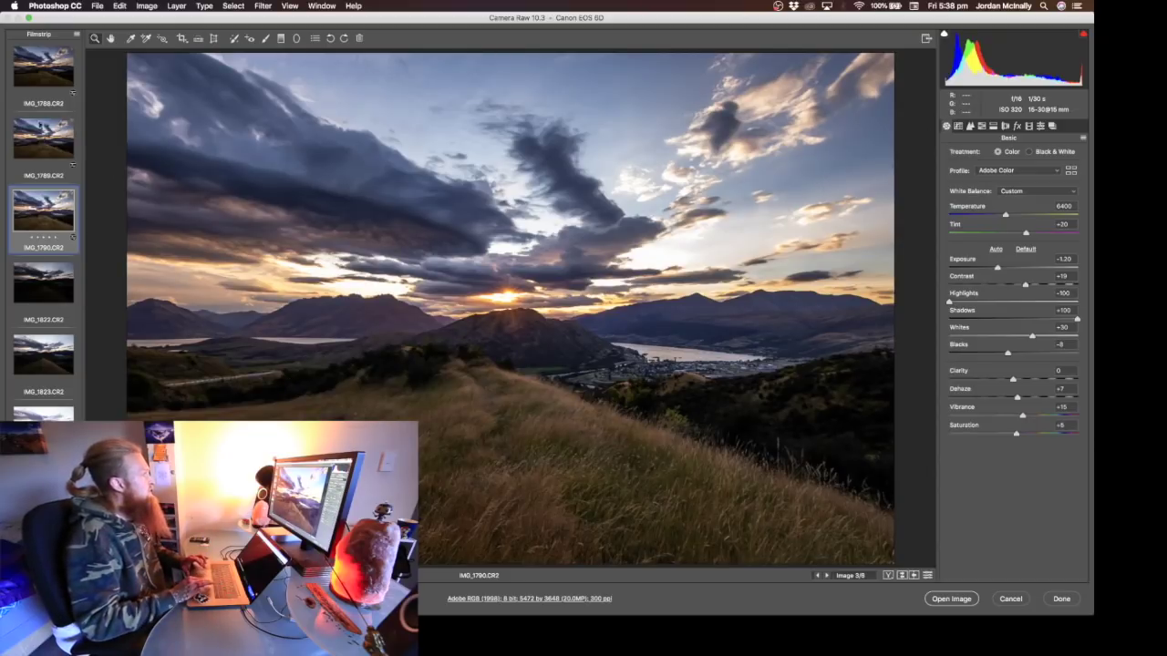
pyautogui.click(40, 130)
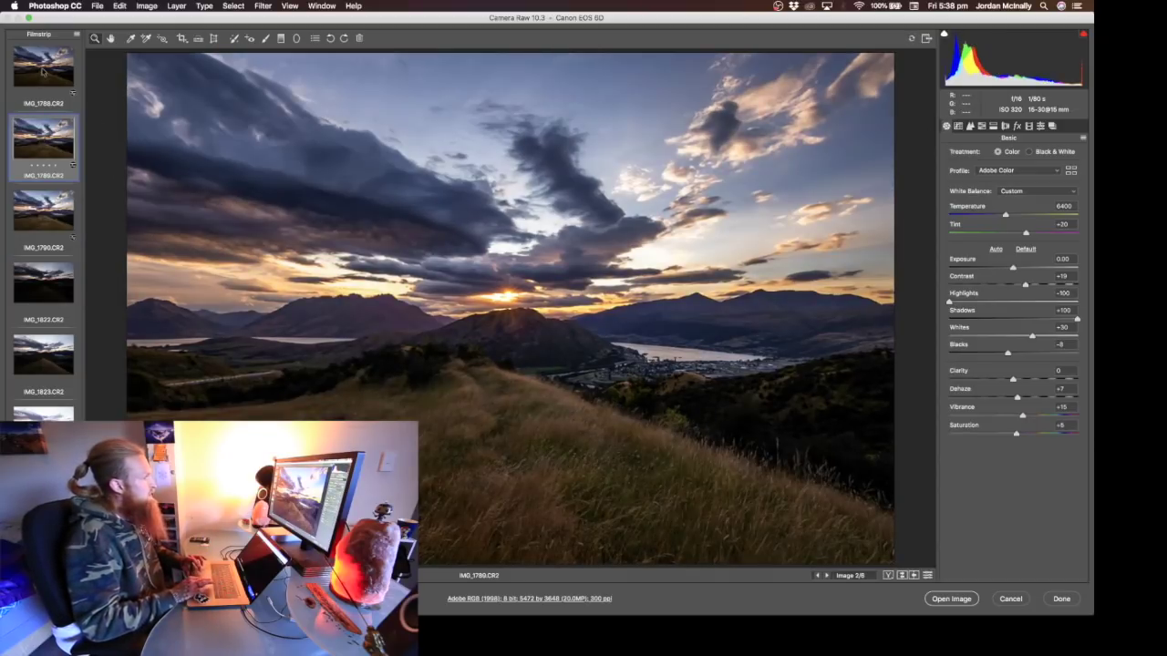
pyautogui.click(42, 73)
# Step: Select IMG_1788.CR2, IMG_1789.CR2 and IMG_1790.CR2 together and open them as Photoshop documents
pyautogui.click(46, 131)
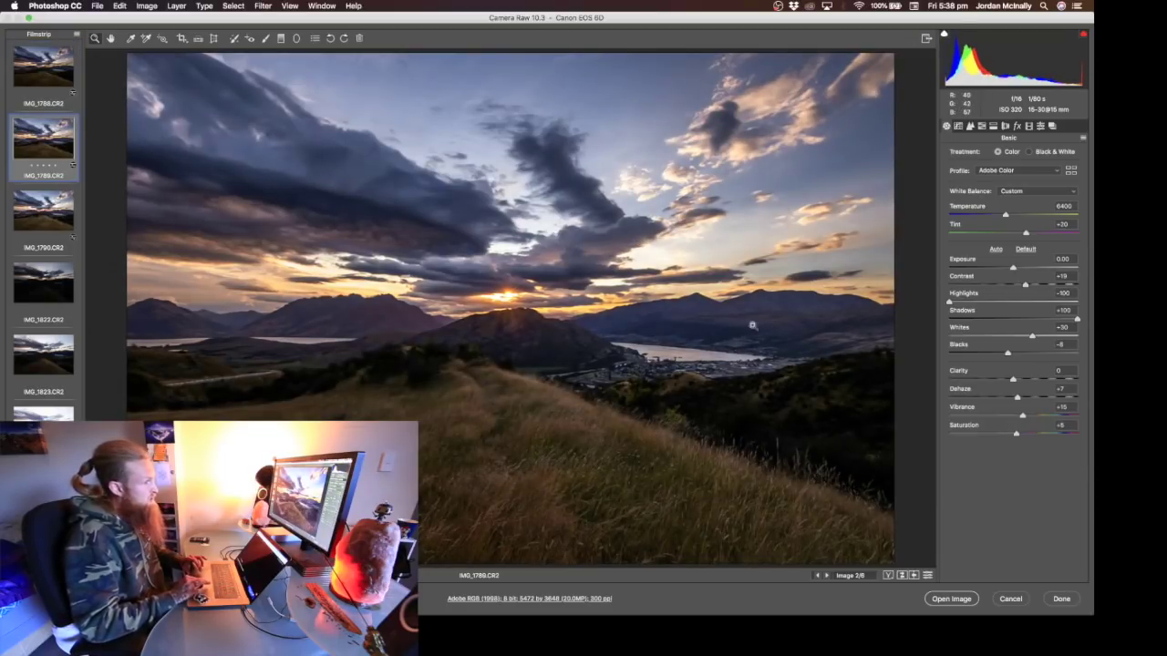
pyautogui.keyDown('super'); pyautogui.click(50, 211); pyautogui.keyUp('super')
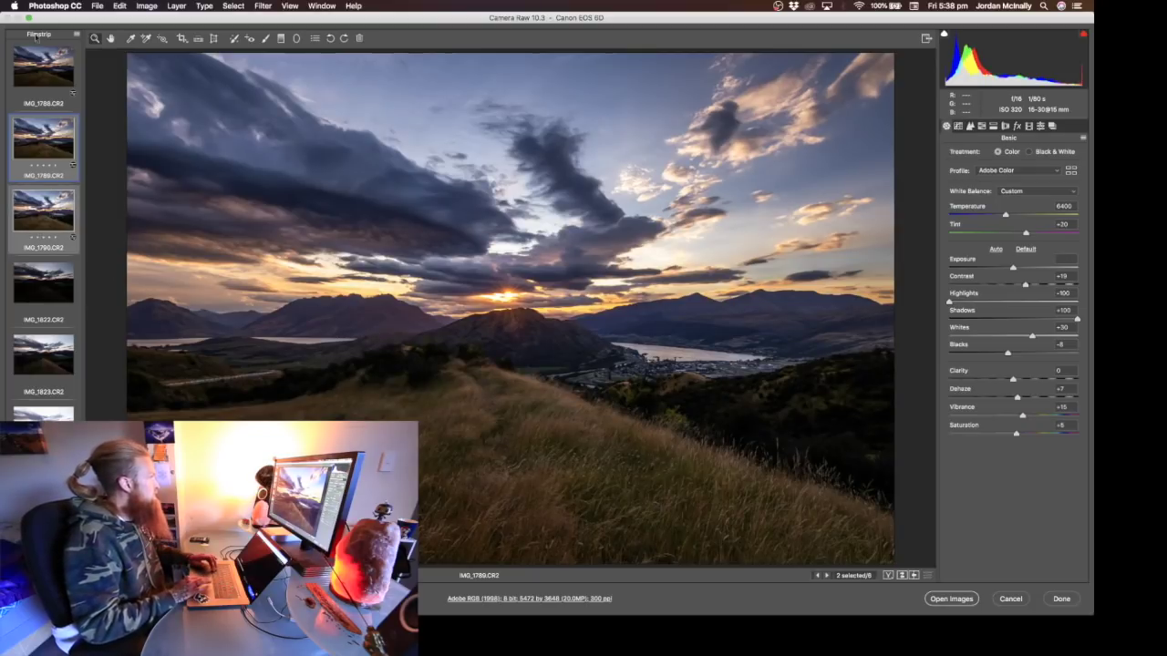
pyautogui.keyDown('super'); pyautogui.click(43, 57); pyautogui.keyUp('super')
pyautogui.click(958, 602)
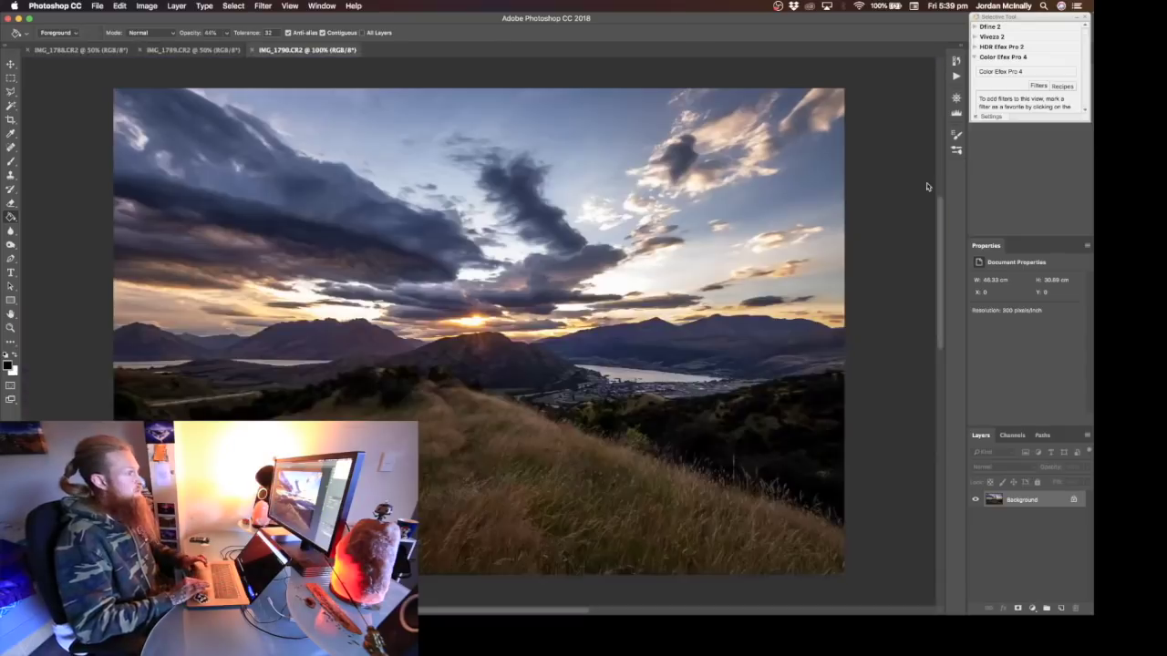
# Step: Inspect the sun and surrounding clouds up close in IMG_1789.CR2, and return to the full image
pyautogui.click(186, 53)
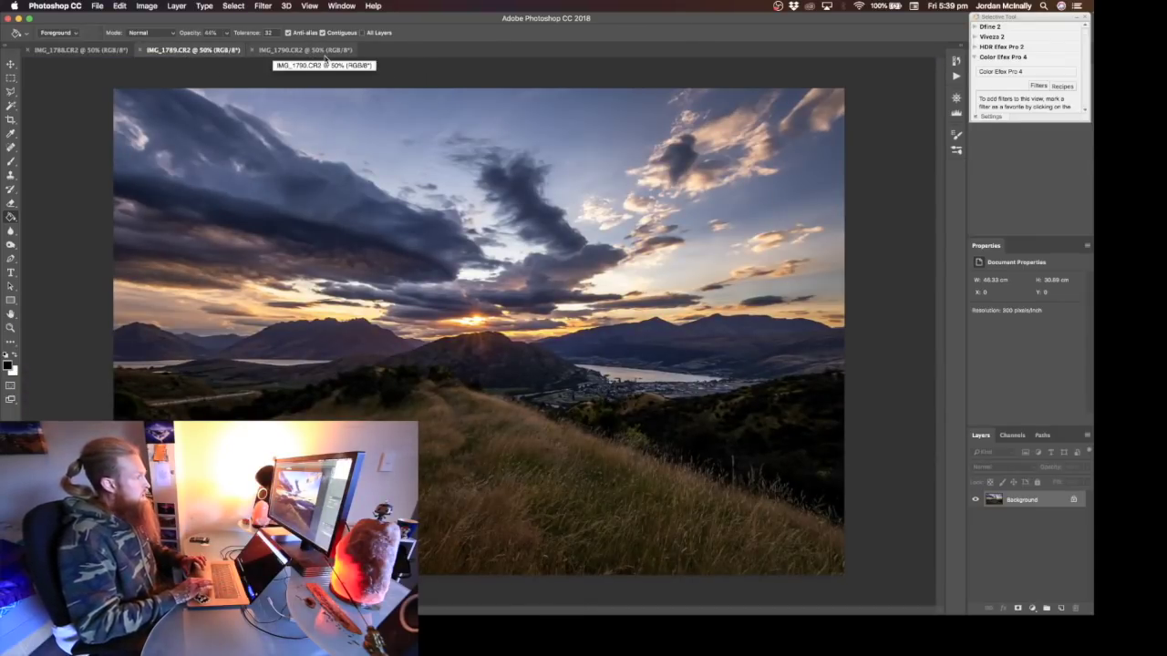
pyautogui.scroll(3, 437, 340)
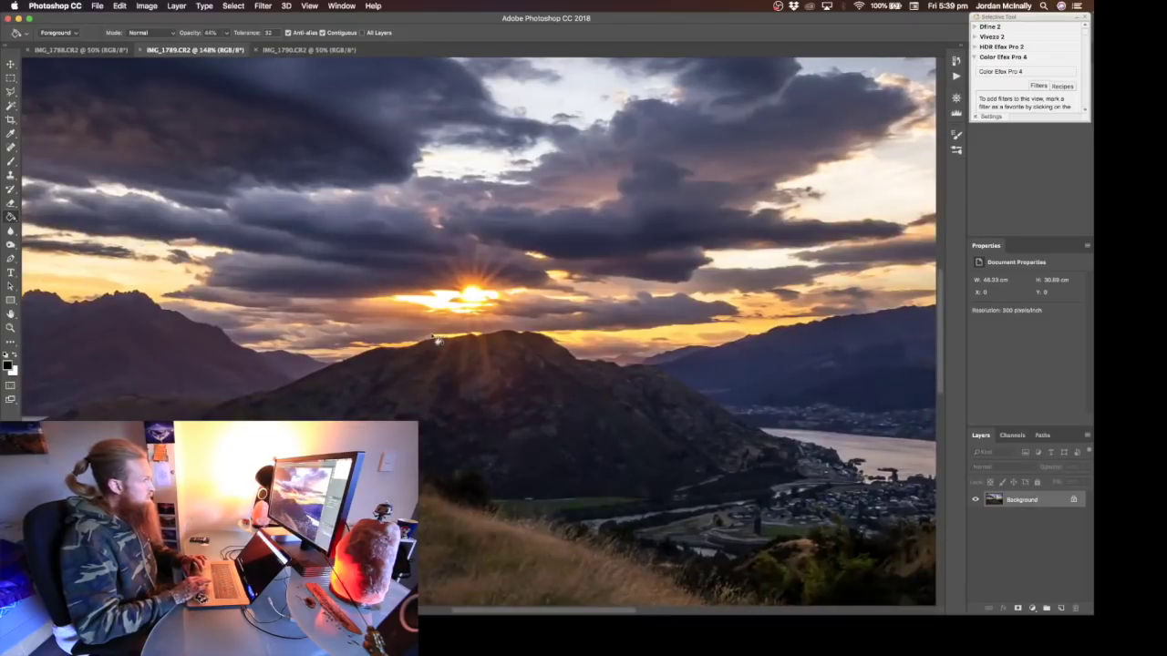
pyautogui.scroll(5, 437, 339)
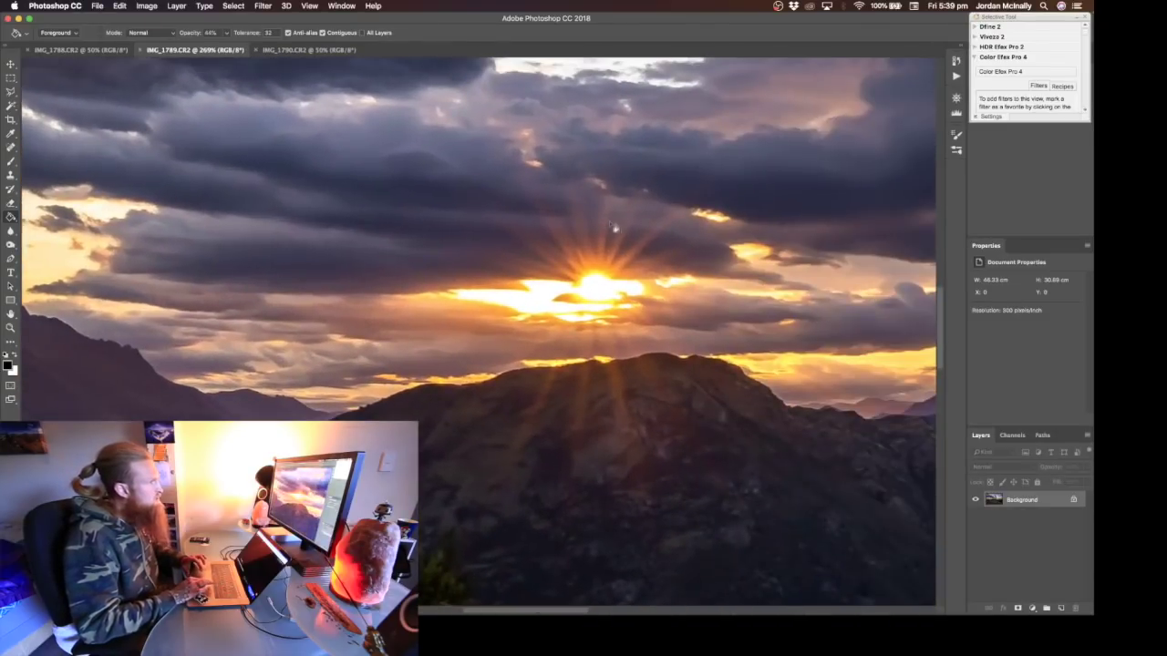
pyautogui.hscroll(5, 561, 241)
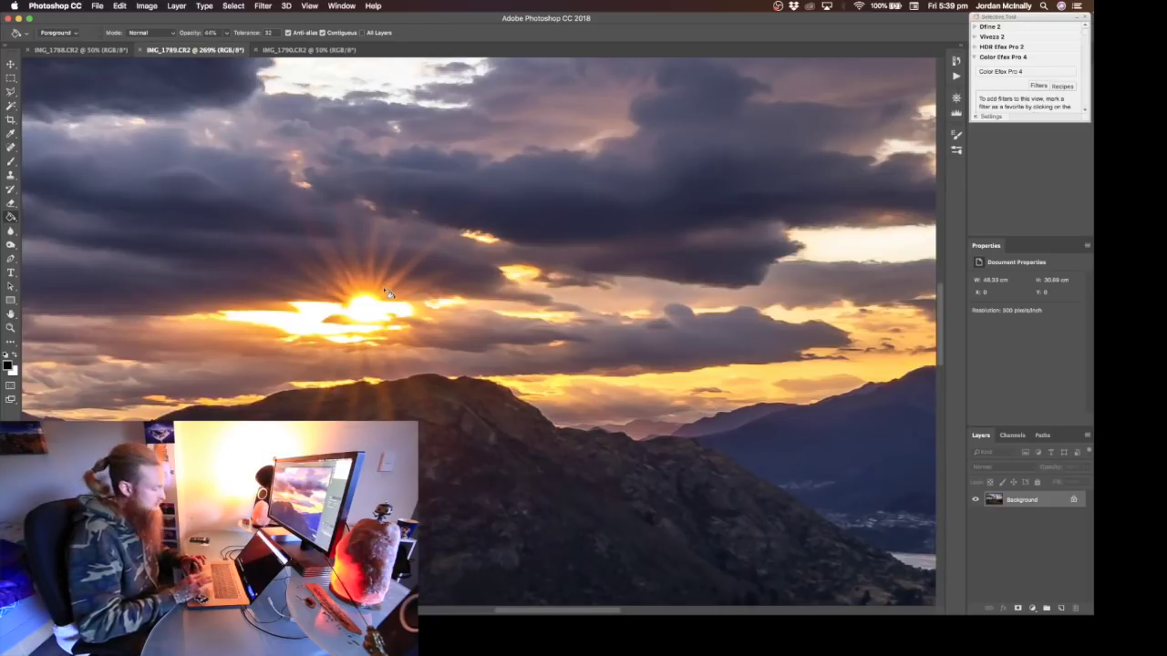
pyautogui.press('super+0')
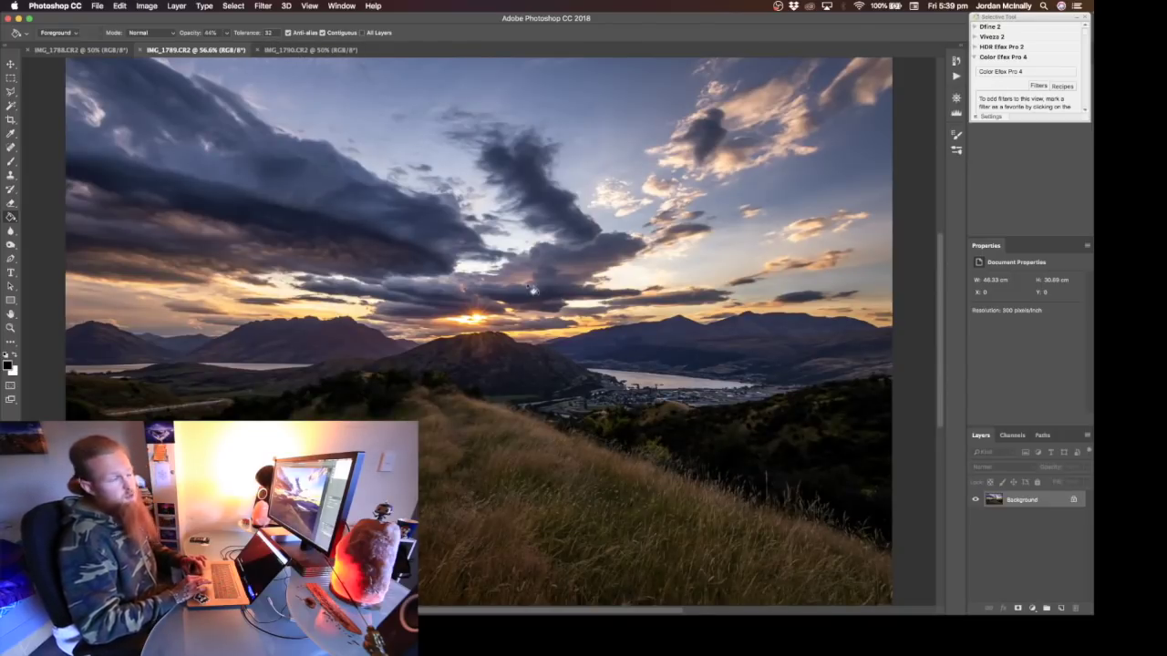
# Step: Copy the whole IMG_1790.CR2 image into IMG_1789.CR2 as a new layer and add a black layer mask
pyautogui.click(323, 49)
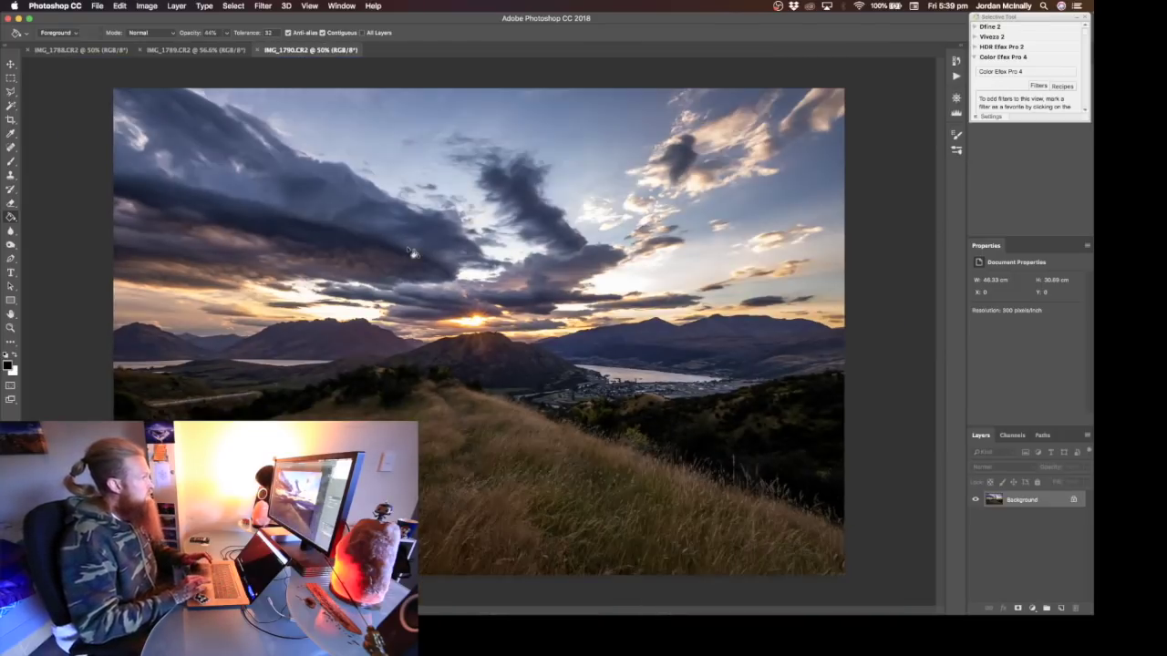
pyautogui.press('super+a')
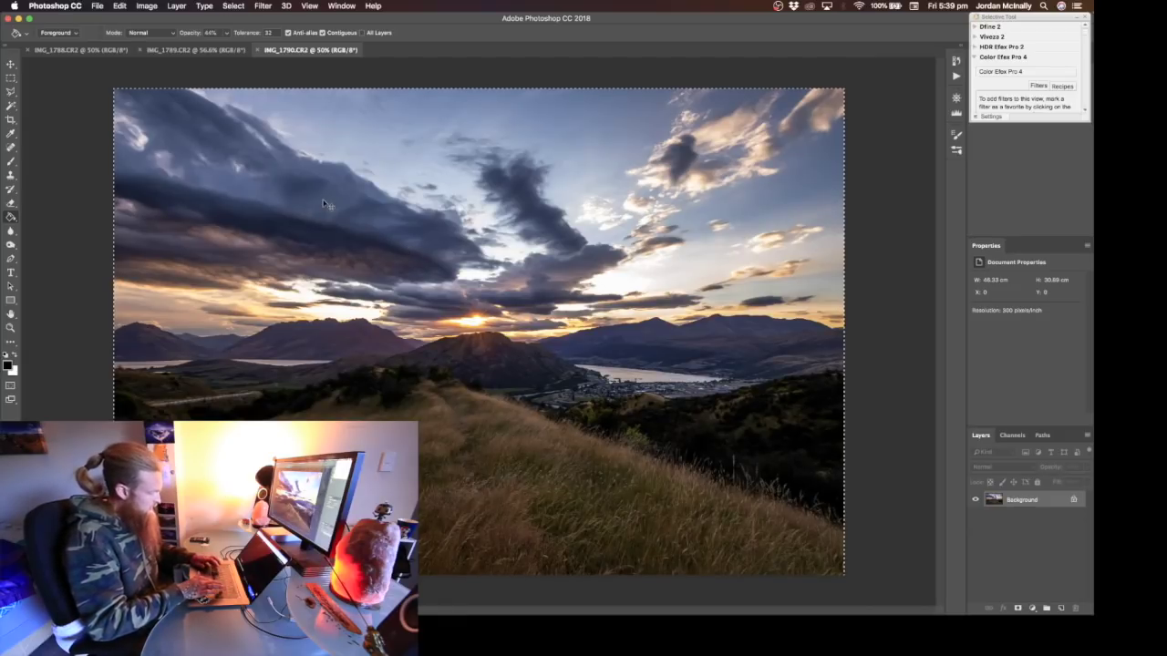
pyautogui.click(228, 51)
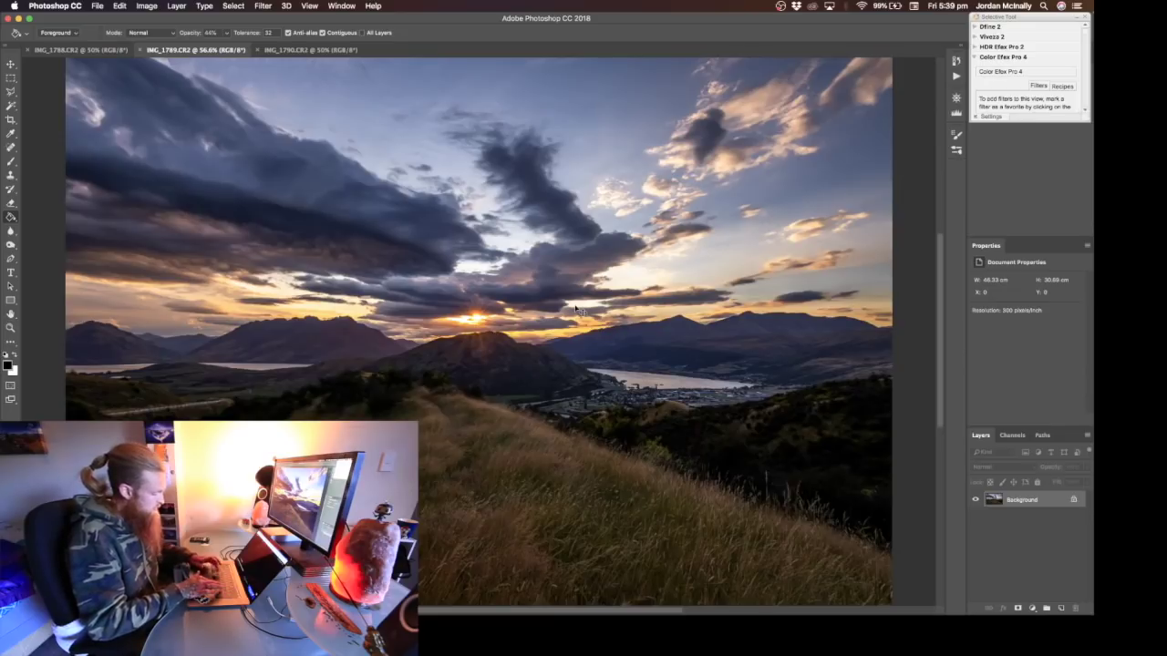
pyautogui.press('super+v')
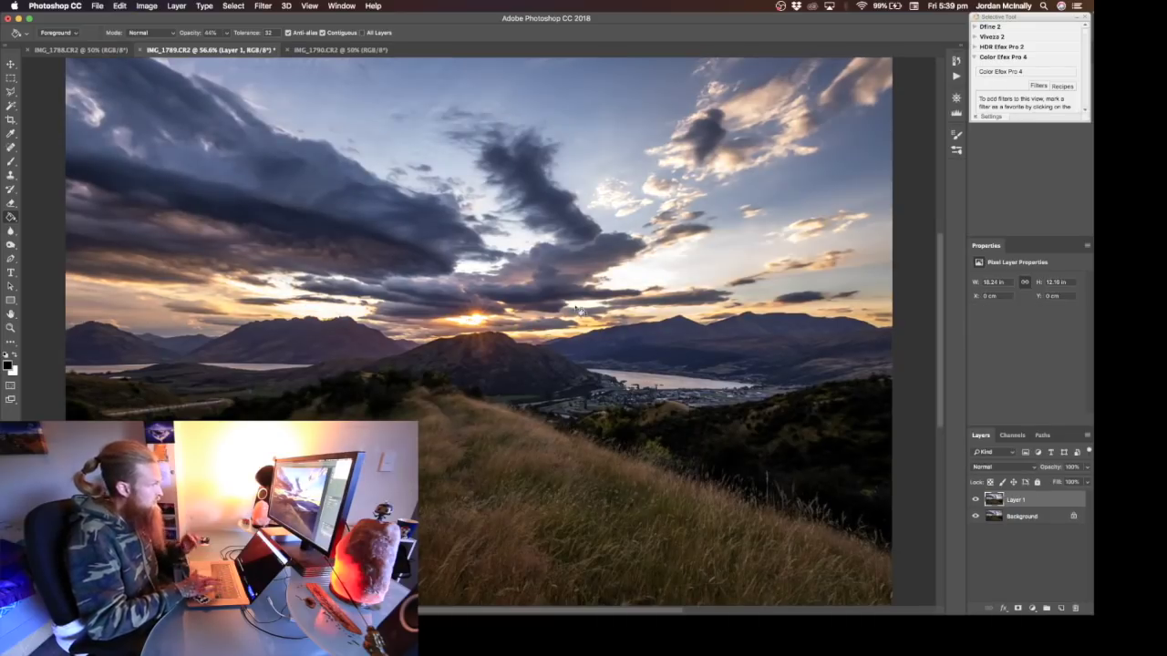
pyautogui.click(1018, 608)
# Step: Copy the whole IMG_1788.CR2 image onto the layer stack of IMG_1789.CR2 and give it a black layer mask
pyautogui.click(96, 50)
pyautogui.press('super+a')
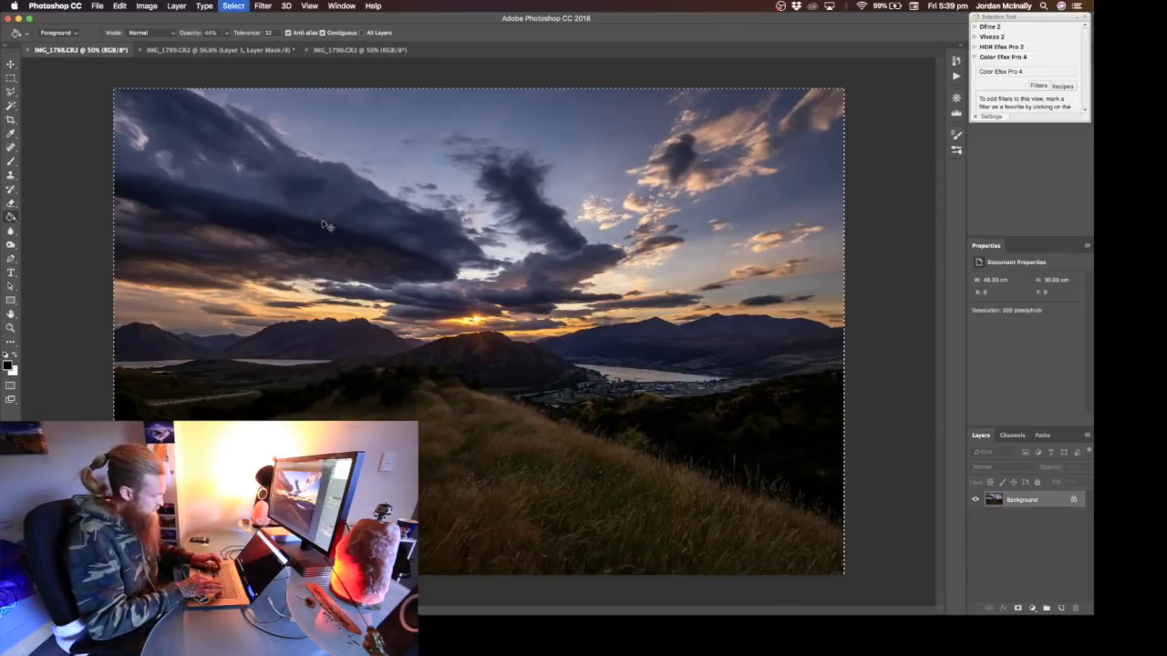
pyautogui.click(245, 50)
pyautogui.press('super+v')
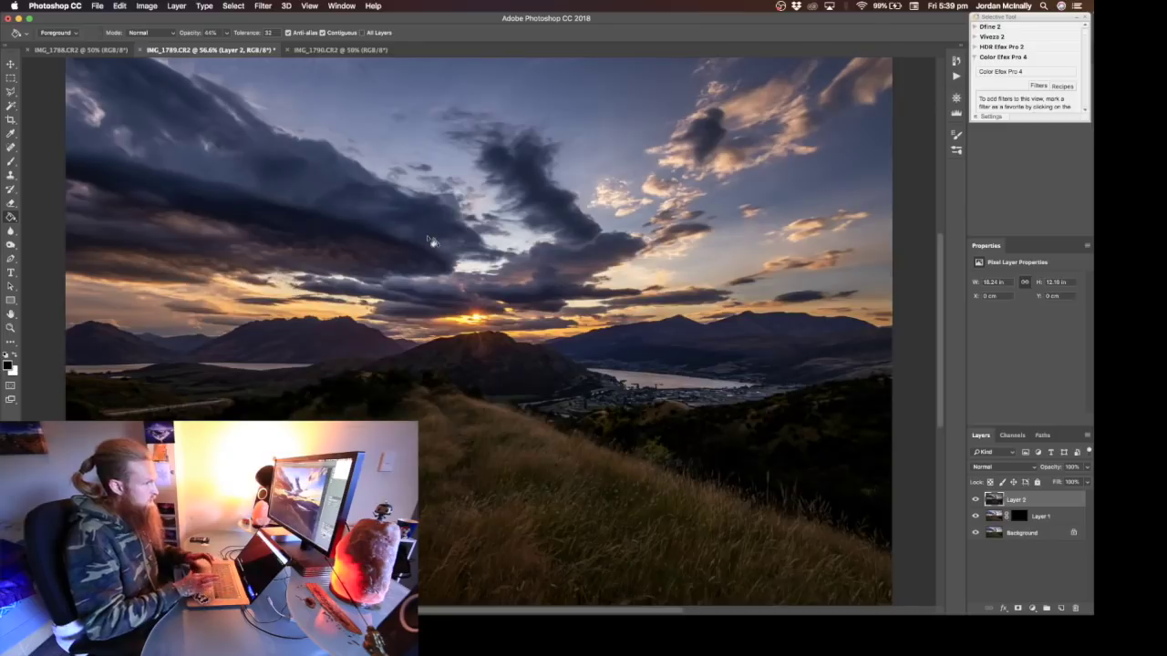
pyautogui.keyDown('alt'); pyautogui.click(1018, 608); pyautogui.keyUp('alt')
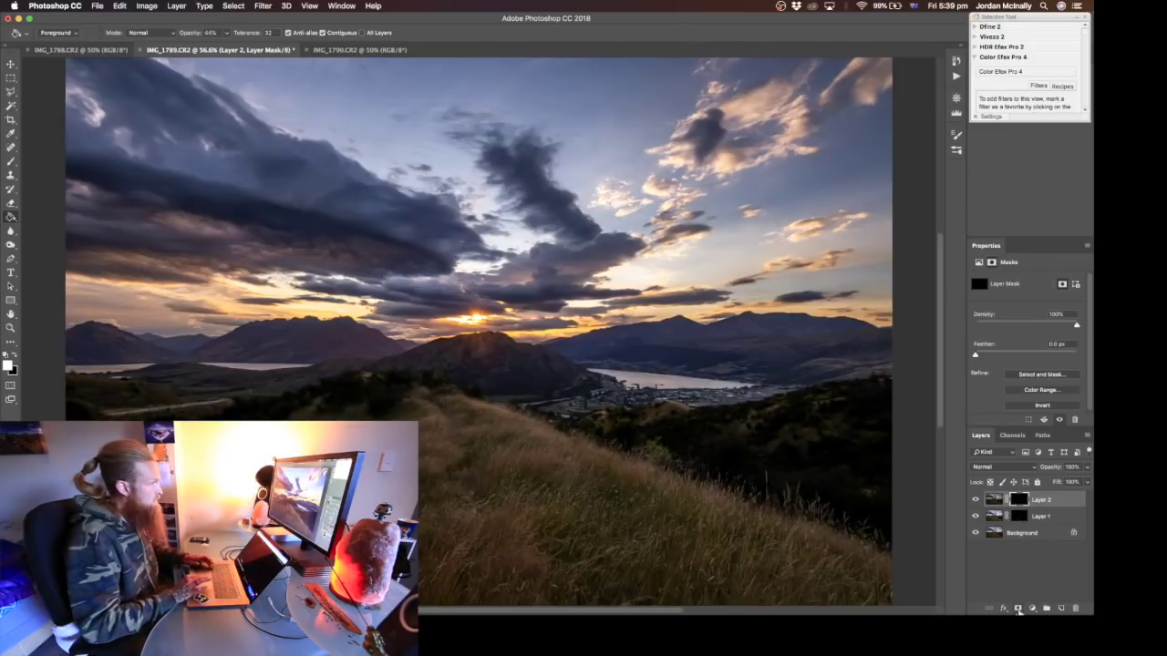
# Step: Undo and redo Layer 2's mask repeatedly while inspecting the sun and mountains for misalignment between the exposures
pyautogui.press('super+z')
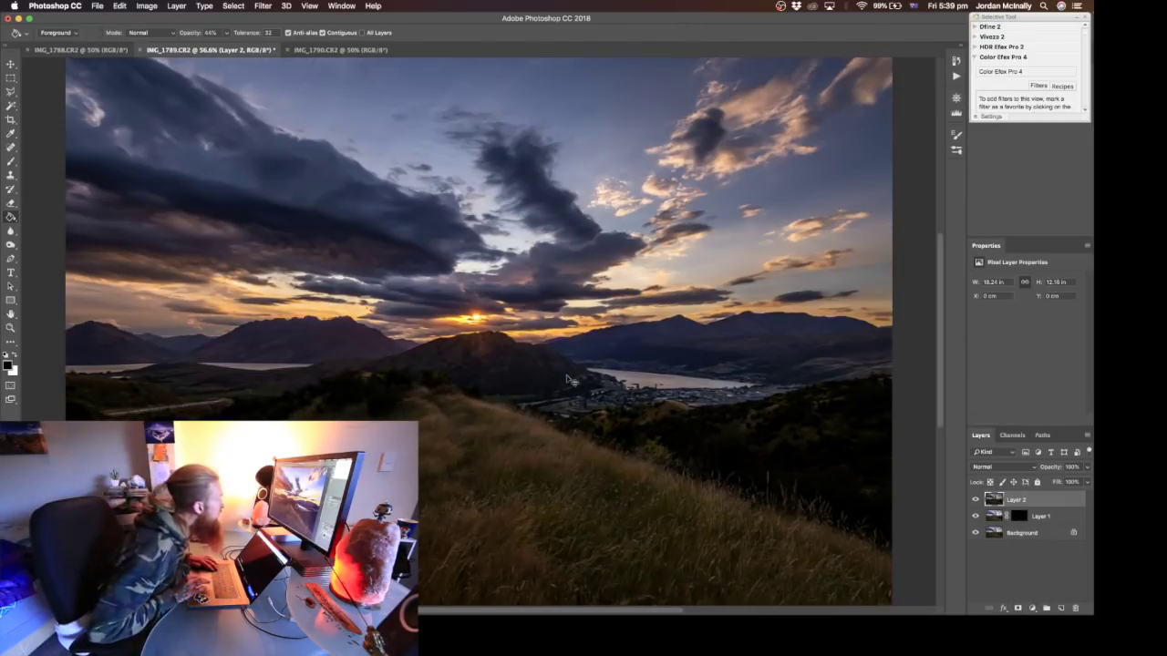
pyautogui.press('super+z')
pyautogui.scroll(10, 477, 334)
pyautogui.hscroll(-6, 313, 299)
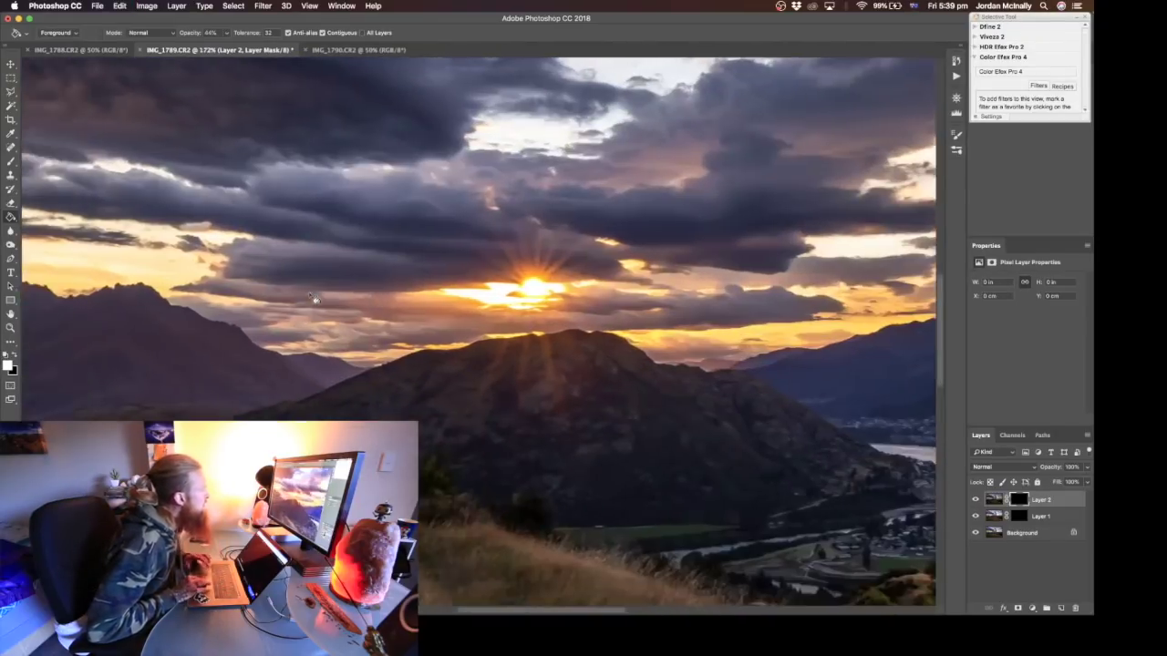
pyautogui.press('super+z')
pyautogui.press('super+z')
pyautogui.press('super+z')
pyautogui.press('super+z')
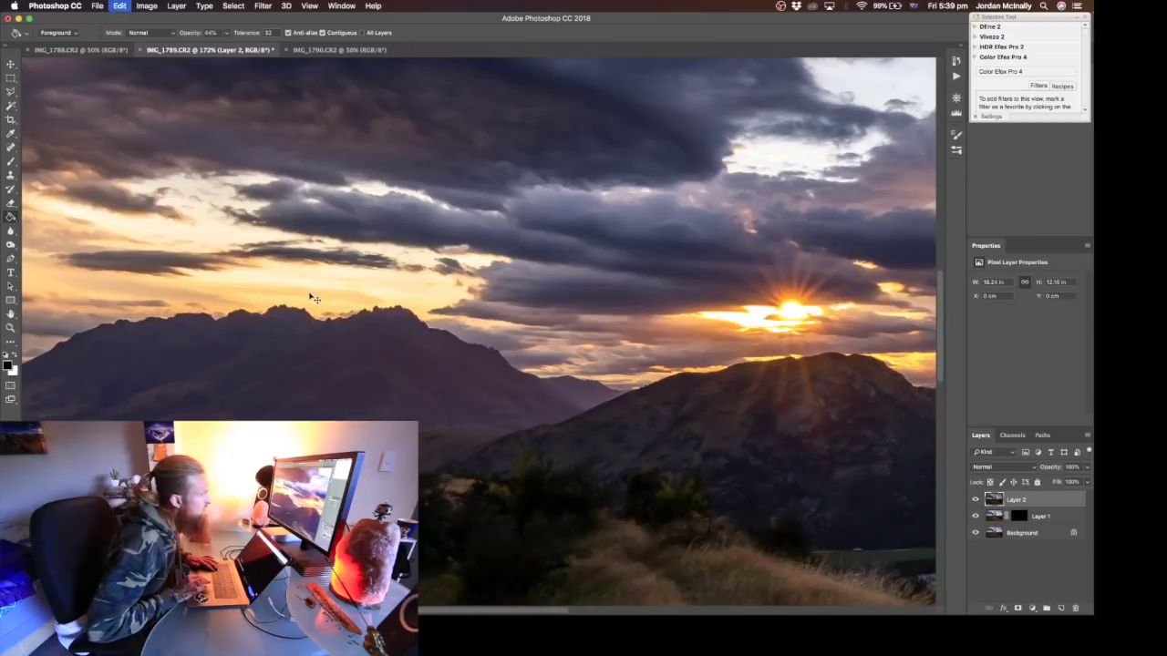
pyautogui.press('super+z')
pyautogui.hscroll(3, 533, 424)
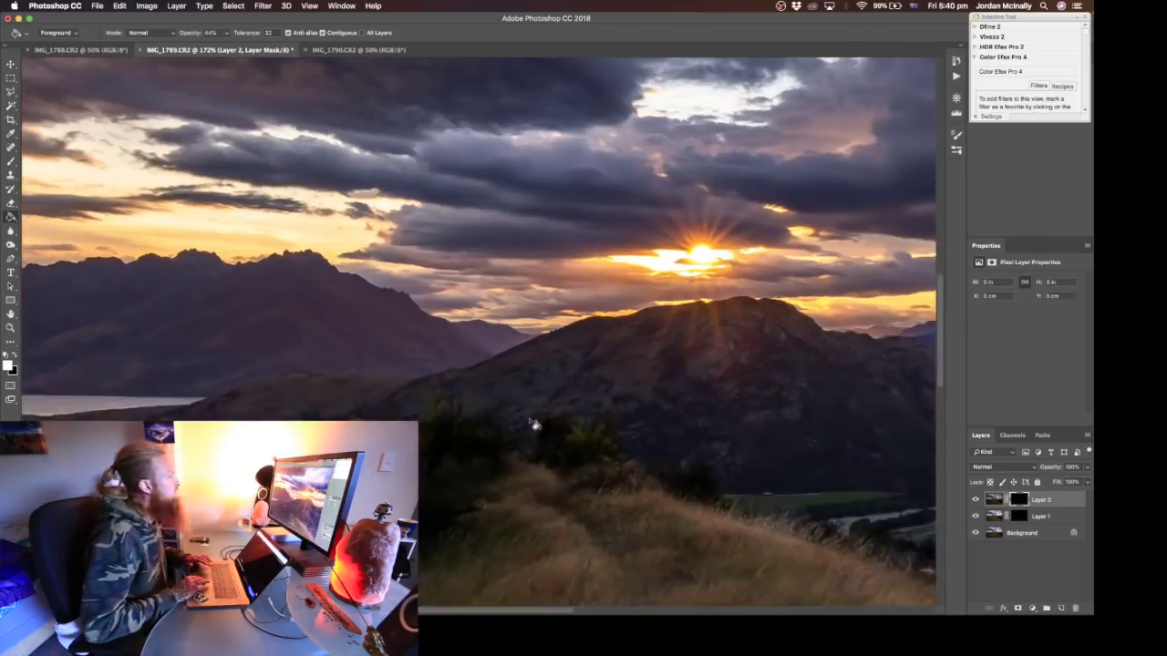
pyautogui.hscroll(5, 534, 424)
pyautogui.press('super+0')
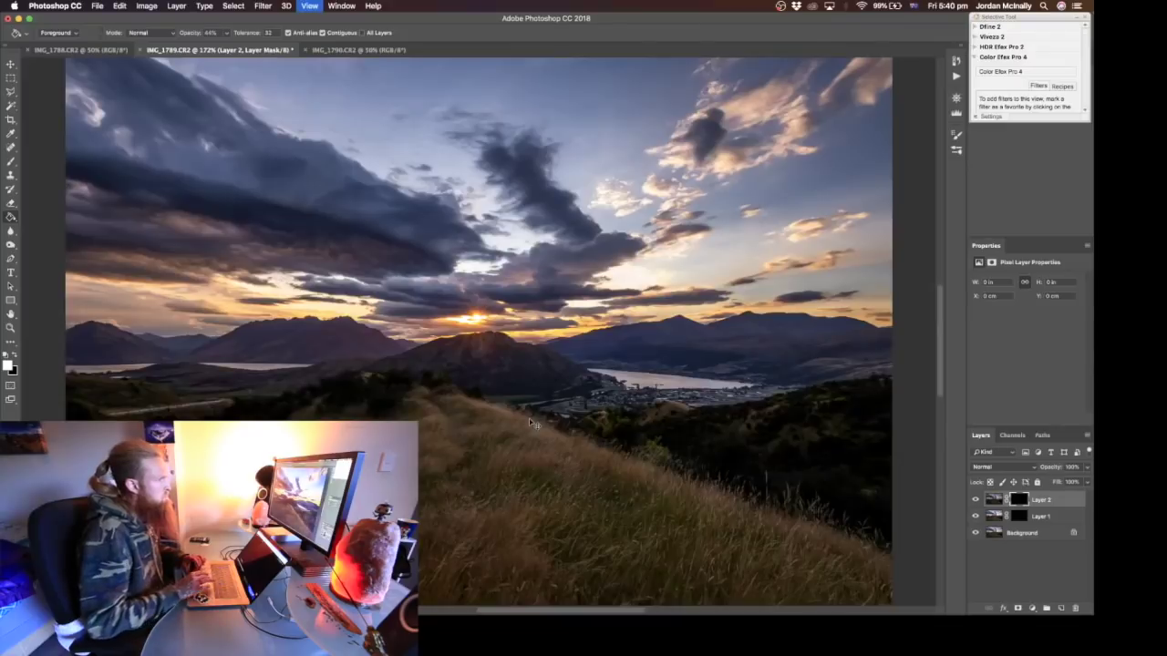
pyautogui.scroll(3, 584, 329)
pyautogui.scroll(-3, 583, 330)
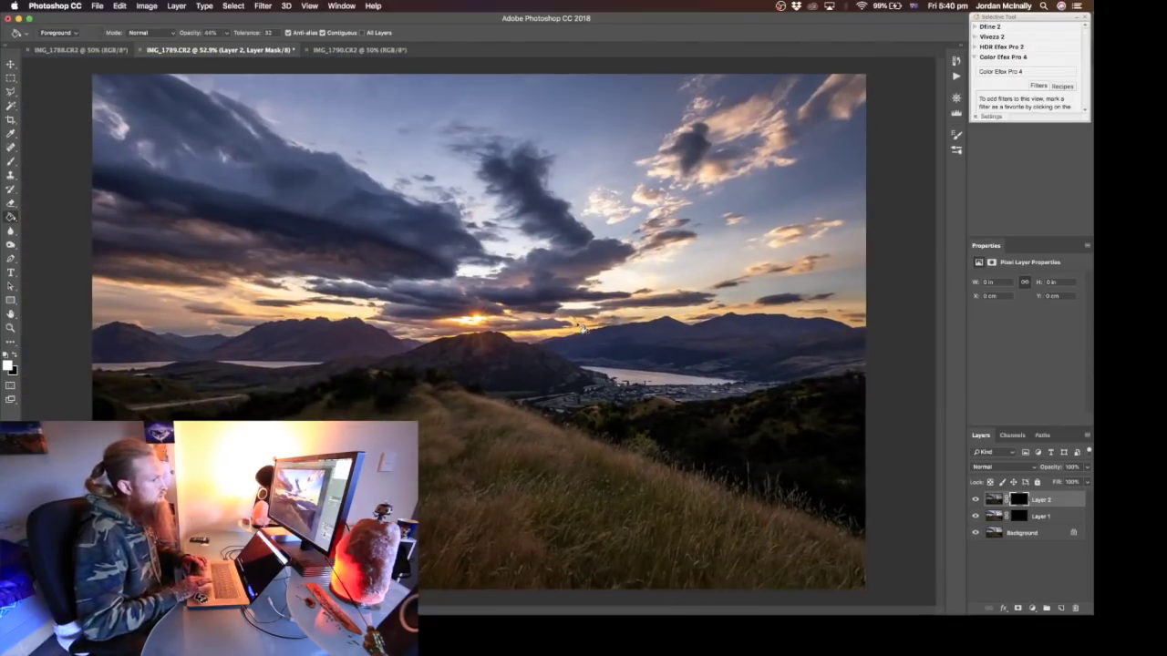
# Step: Try to auto-align Layer 2, Layer 1 and the Background with the black masks in place
pyautogui.keyDown('shift'); pyautogui.click(1011, 534); pyautogui.keyUp('shift')
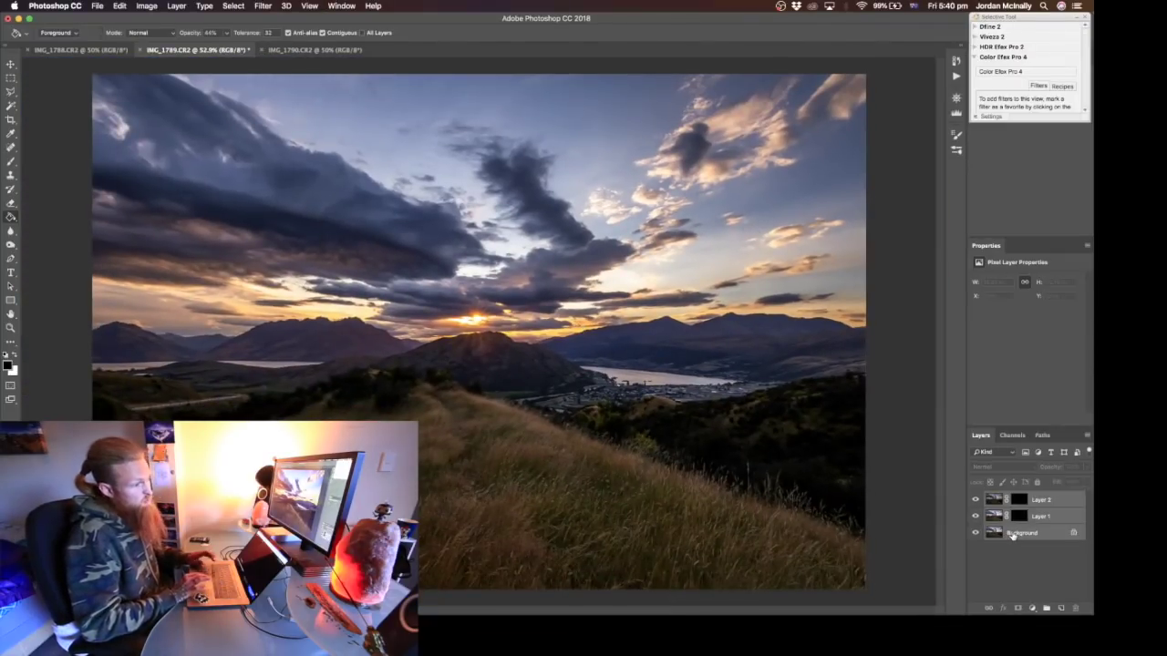
pyautogui.click(119, 5)
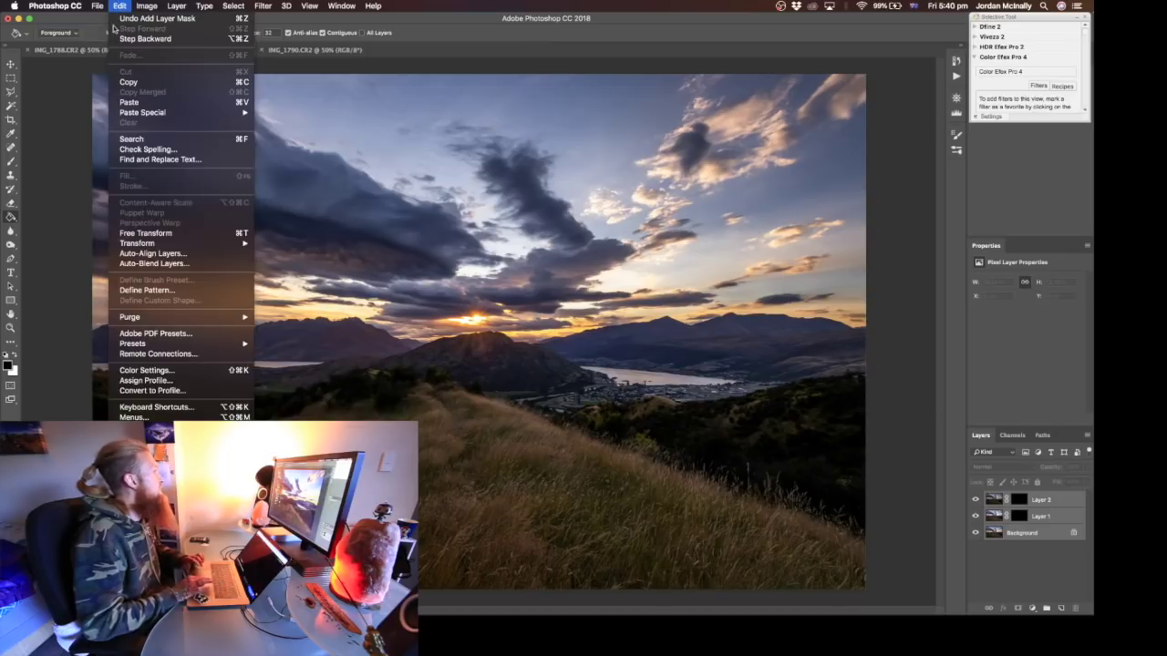
pyautogui.click(153, 254)
pyautogui.click(585, 168)
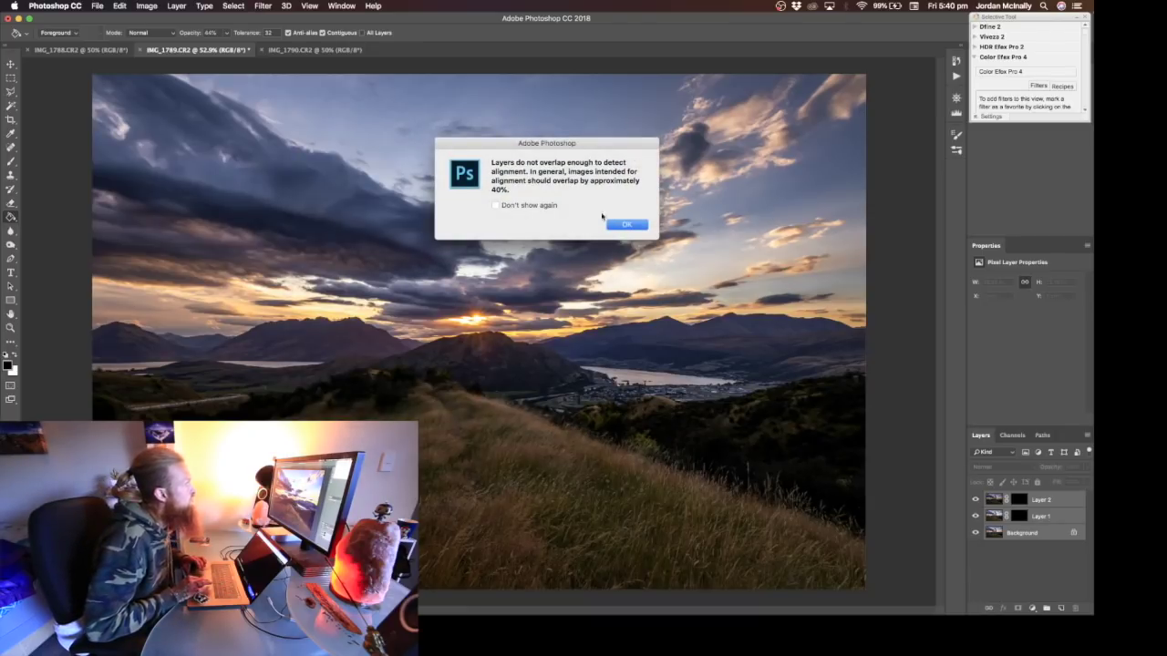
pyautogui.click(628, 223)
# Step: Invert the layer masks of Layer 2 and Layer 1 to white
pyautogui.click(1018, 501)
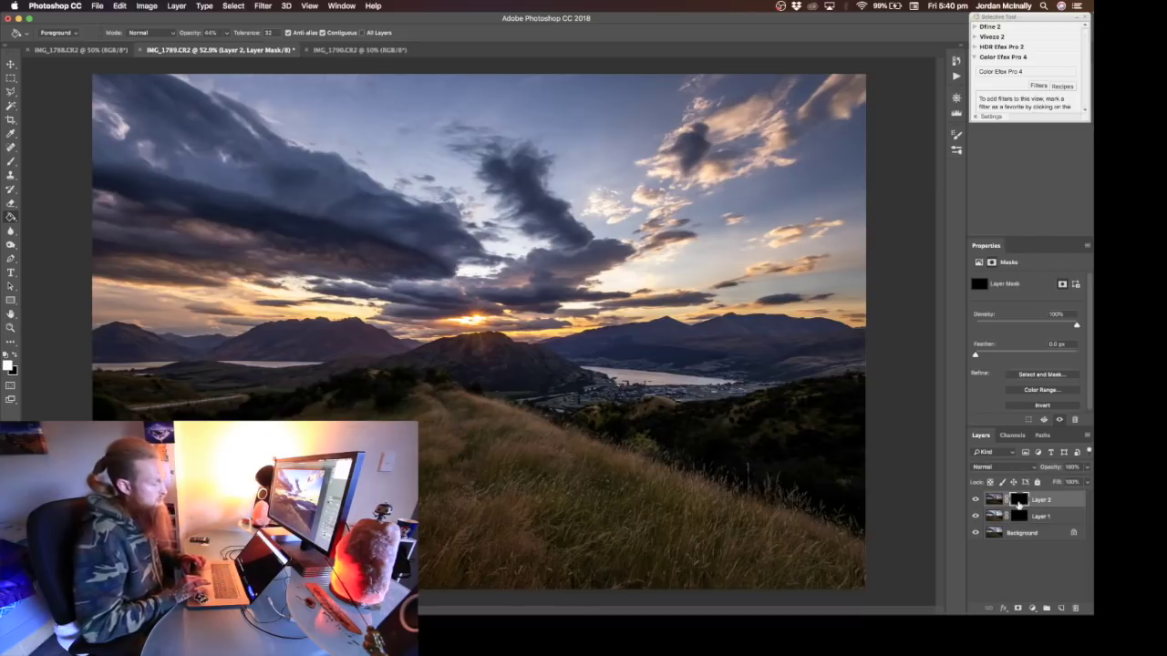
pyautogui.hotkey('ctrl', 'i')
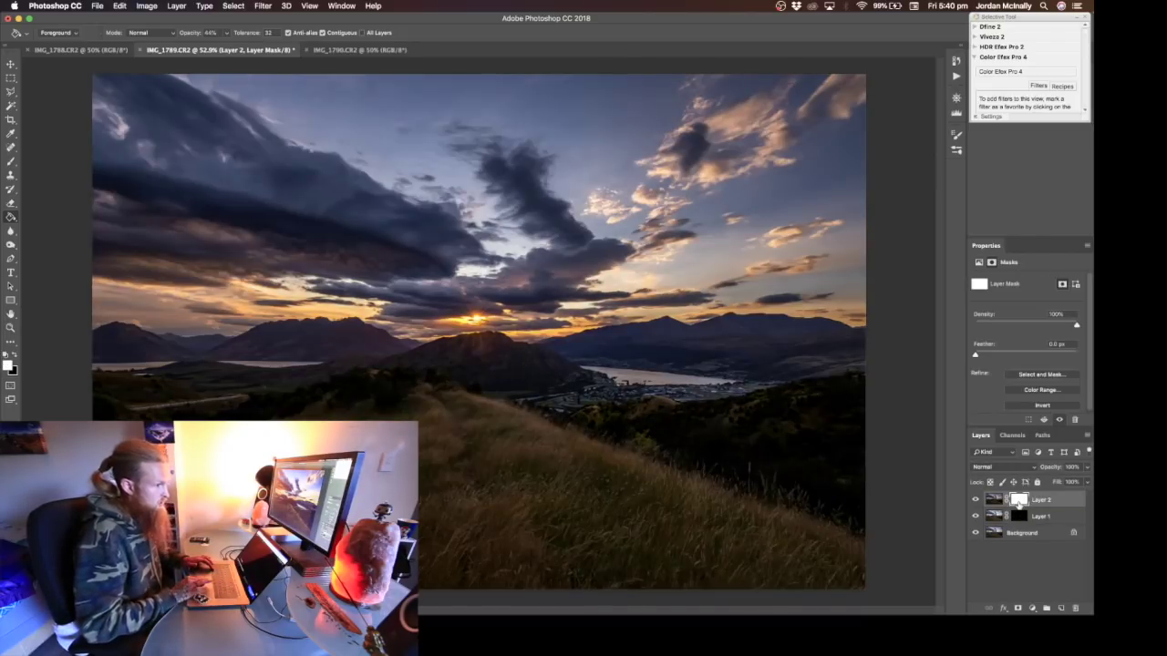
pyautogui.click(1018, 516)
pyautogui.hotkey('ctrl', 'i')
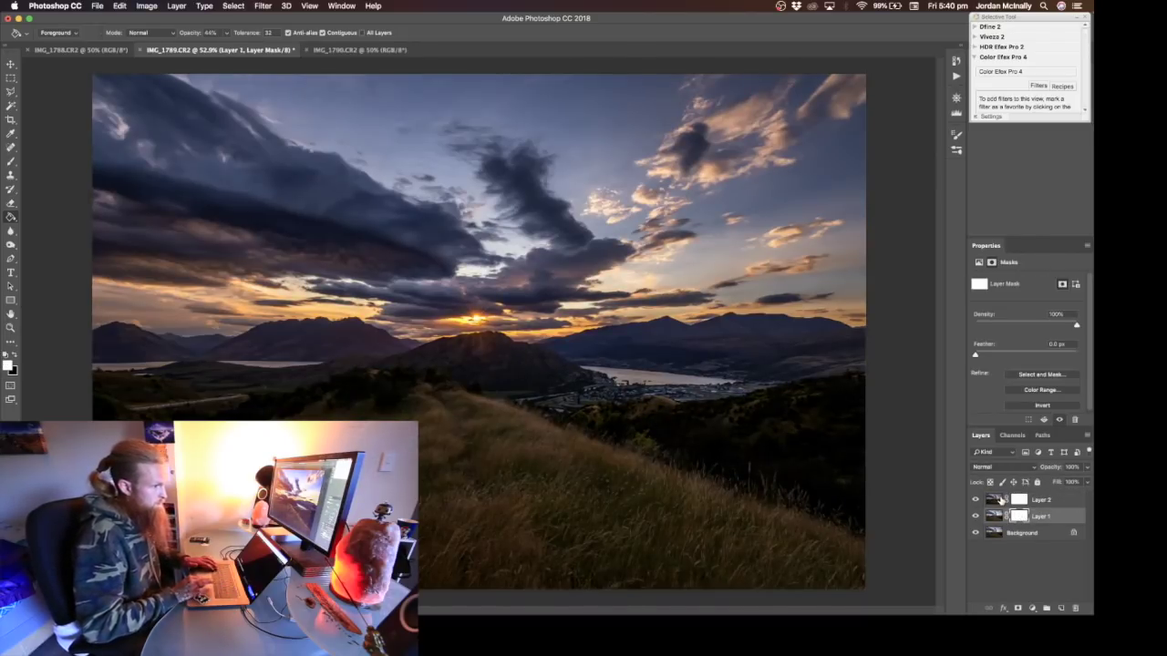
# Step: Auto-align Layer 2, Layer 1 and the Background using the Auto projection
pyautogui.click(1001, 500)
pyautogui.keyDown('shift'); pyautogui.click(1000, 516); pyautogui.keyUp('shift')
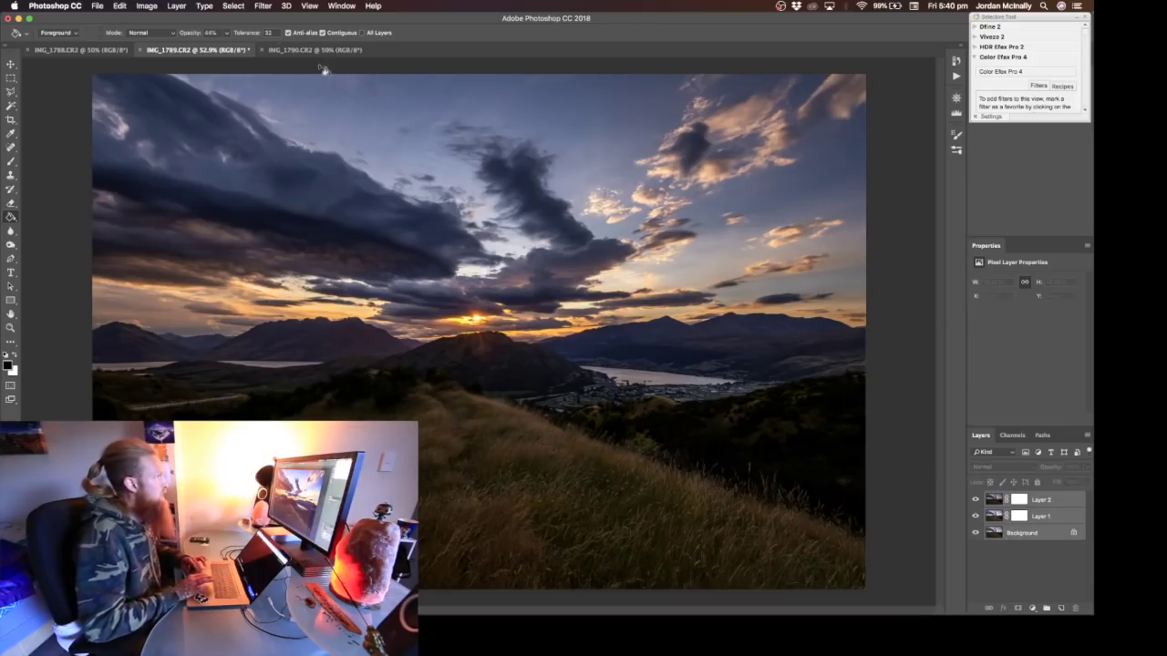
pyautogui.click(117, 6)
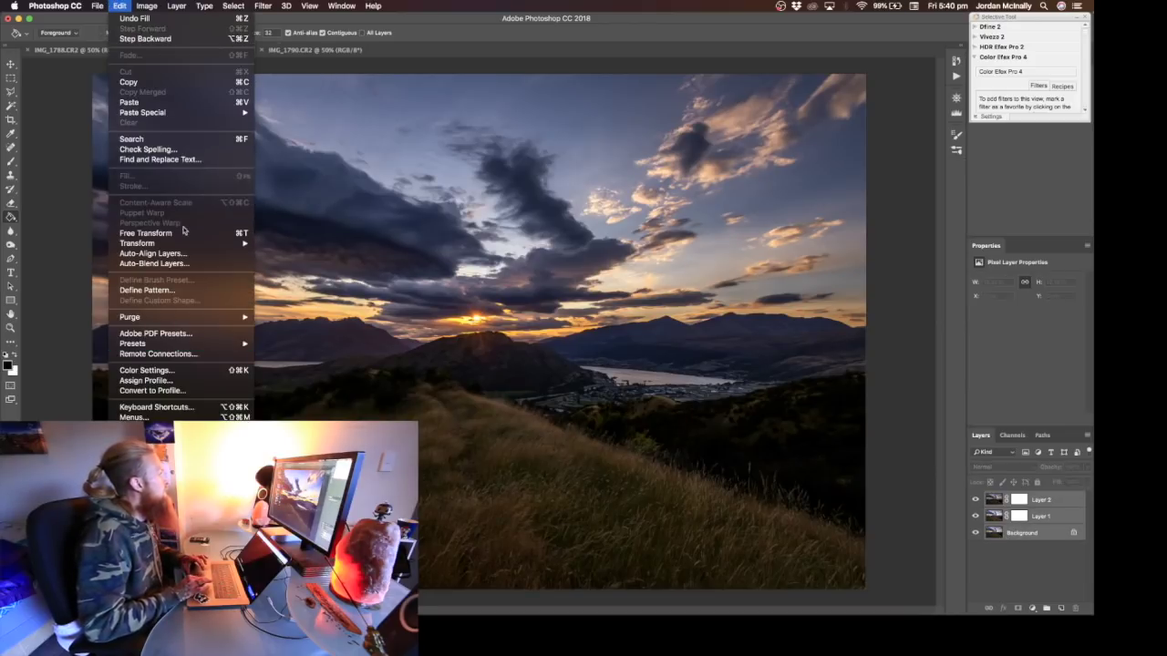
pyautogui.click(166, 253)
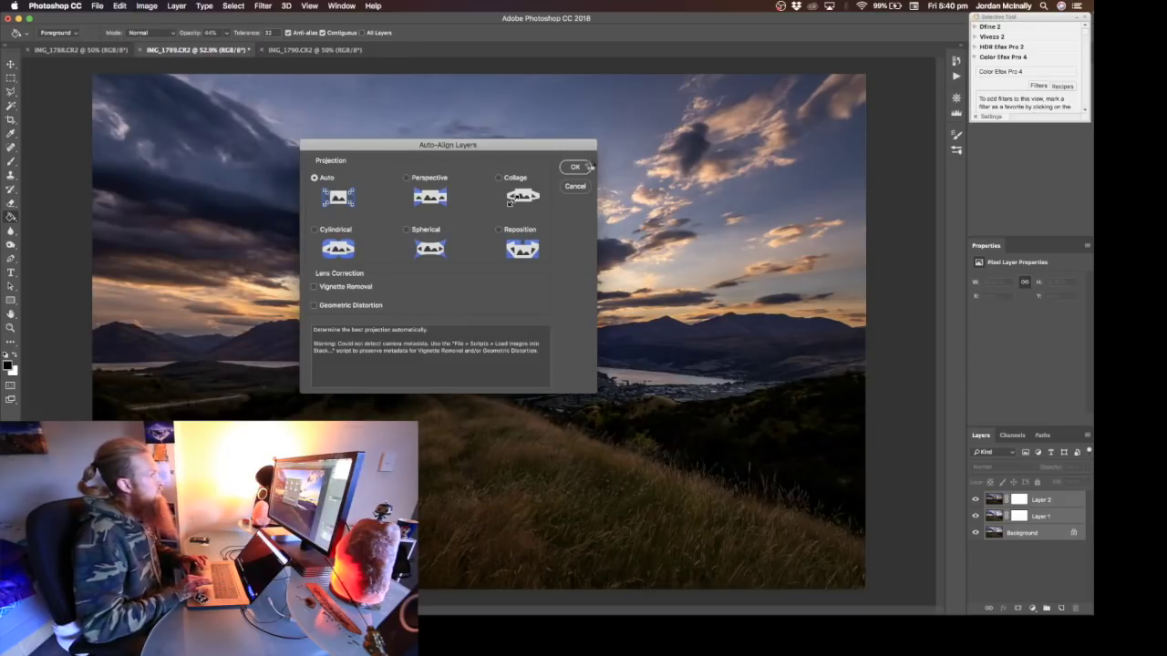
pyautogui.click(590, 166)
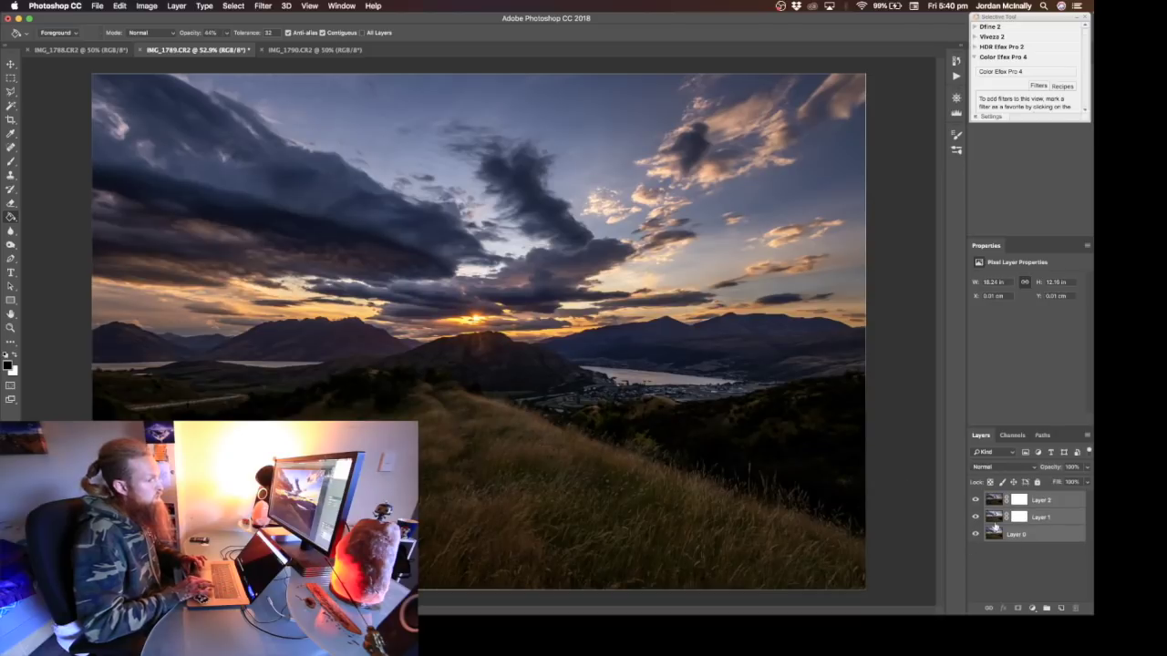
# Step: Toggle the visibility of Layer 2 and Layer 1 to examine how well the aligned exposures match
pyautogui.click(976, 499)
pyautogui.click(976, 500)
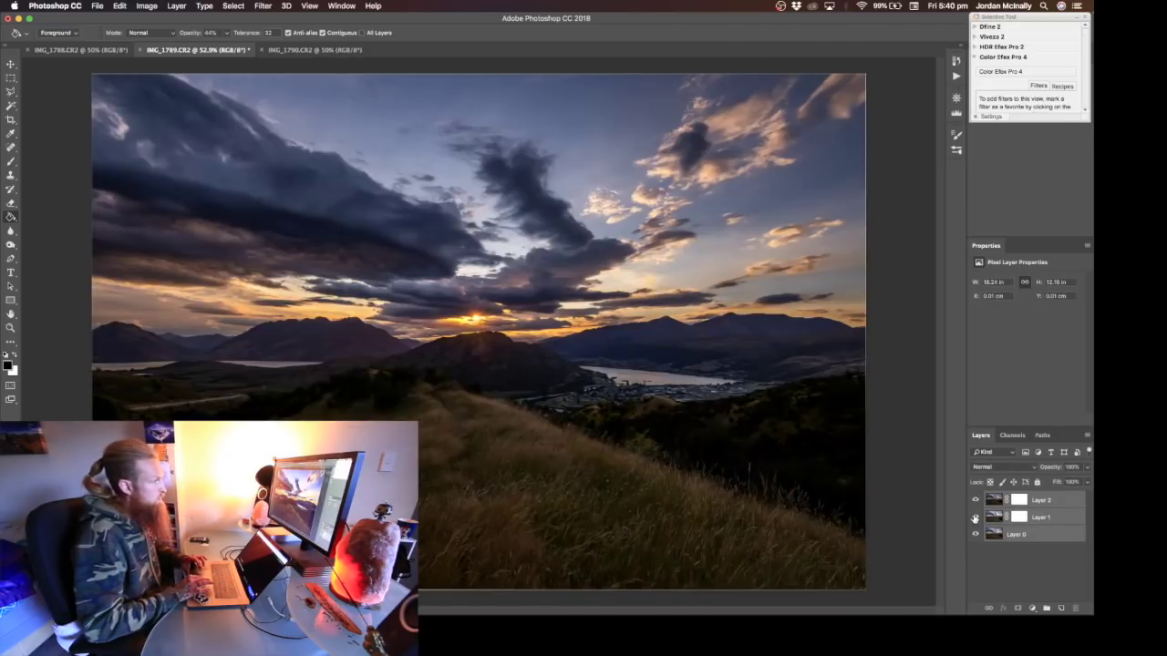
pyautogui.click(975, 499)
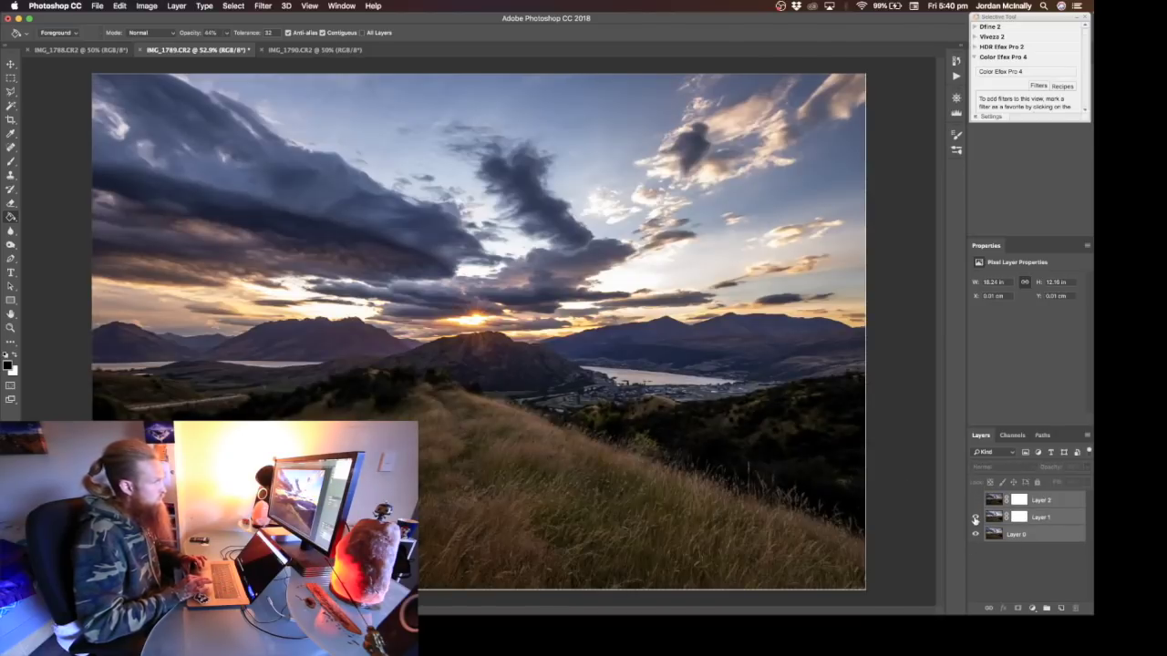
pyautogui.click(975, 517)
pyautogui.click(974, 517)
pyautogui.click(975, 517)
pyautogui.click(975, 517)
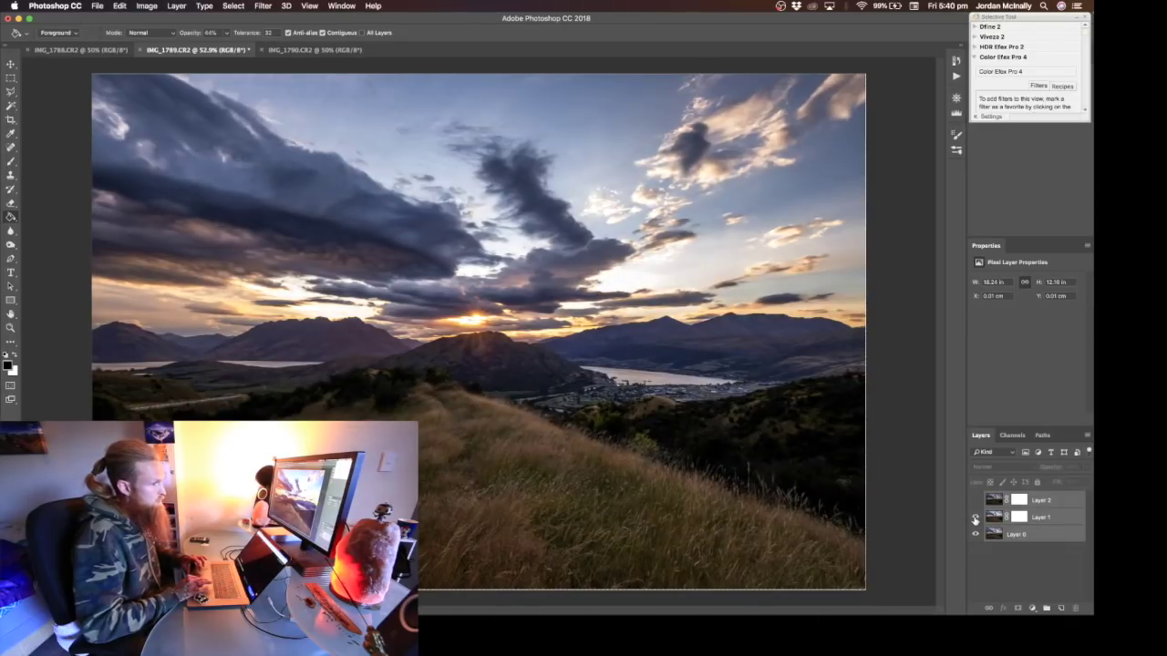
pyautogui.click(976, 500)
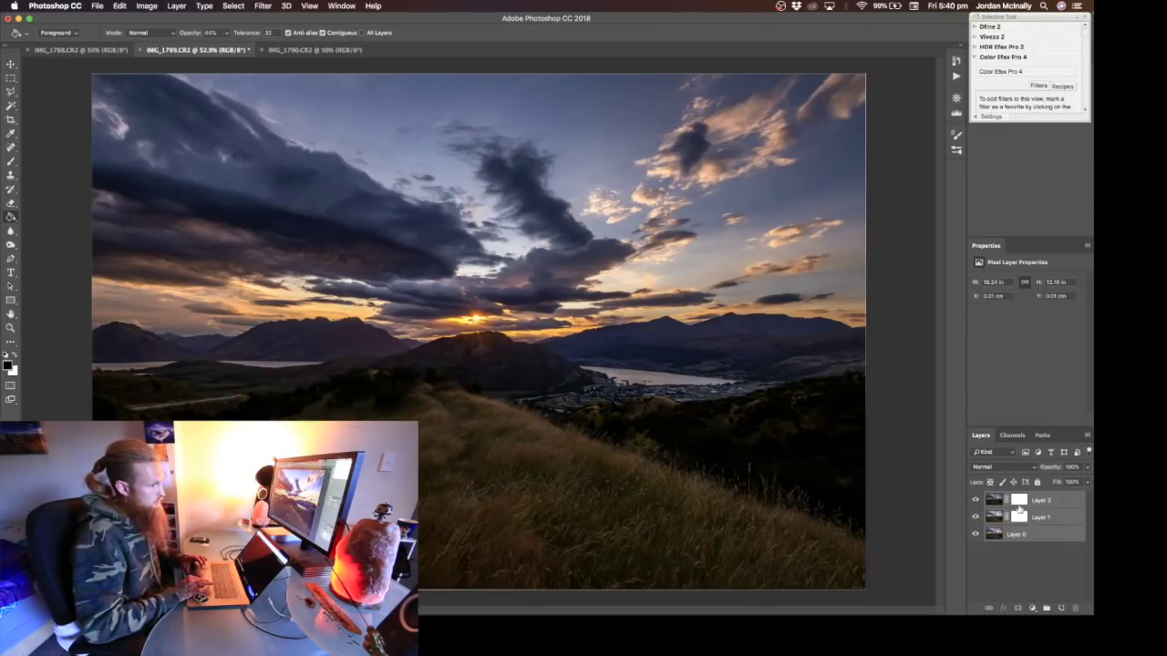
# Step: Invert the layer masks of Layer 2 and Layer 1 to black
pyautogui.click(1019, 502)
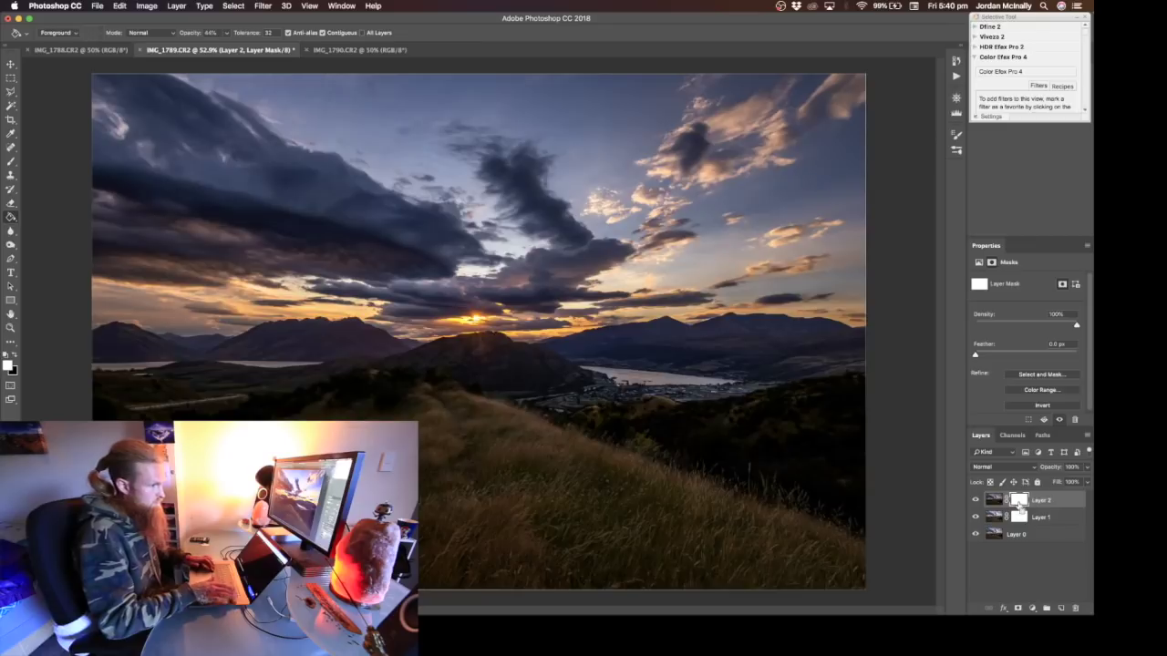
pyautogui.press('super+i')
pyautogui.click(1019, 517)
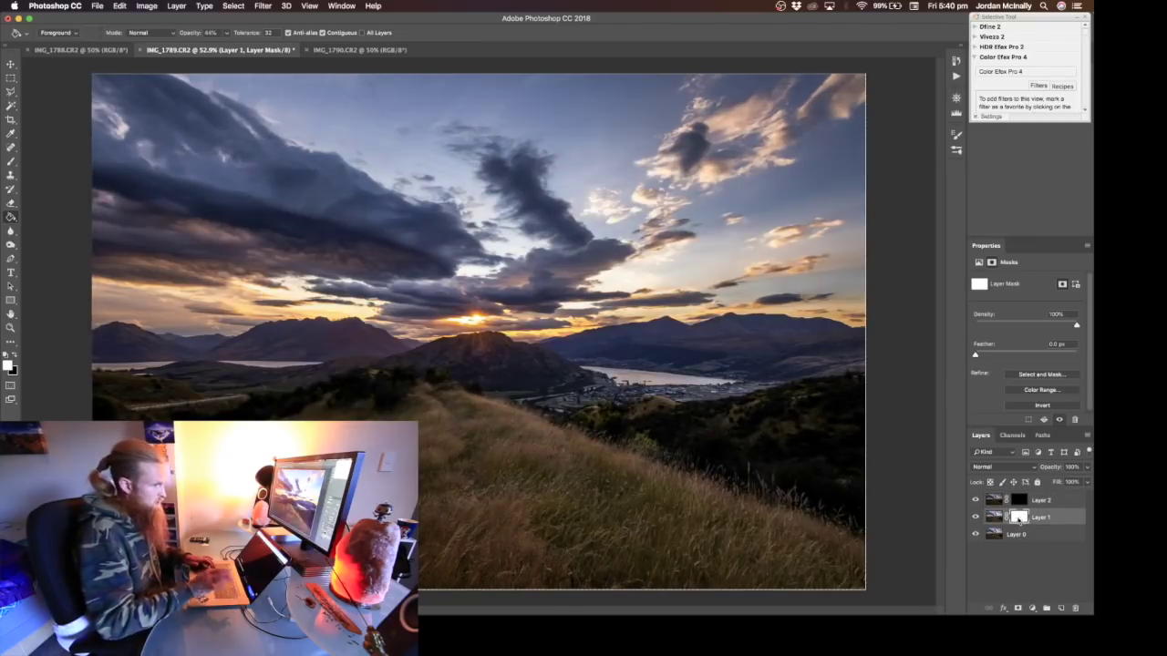
pyautogui.press('super+i')
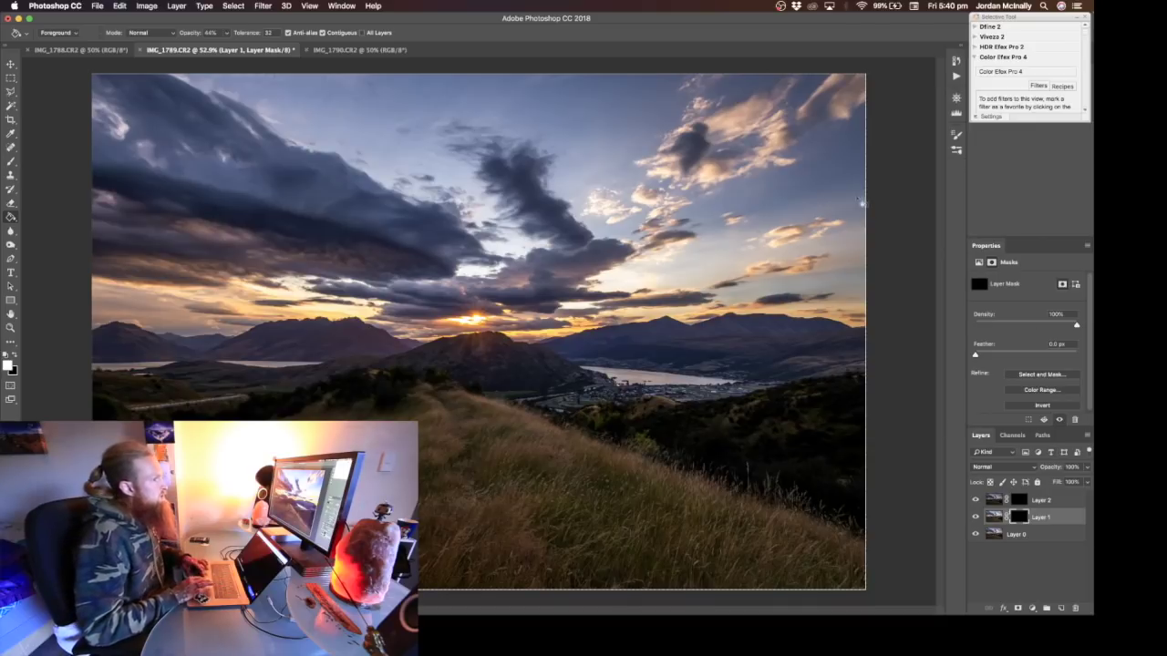
pyautogui.click(957, 78)
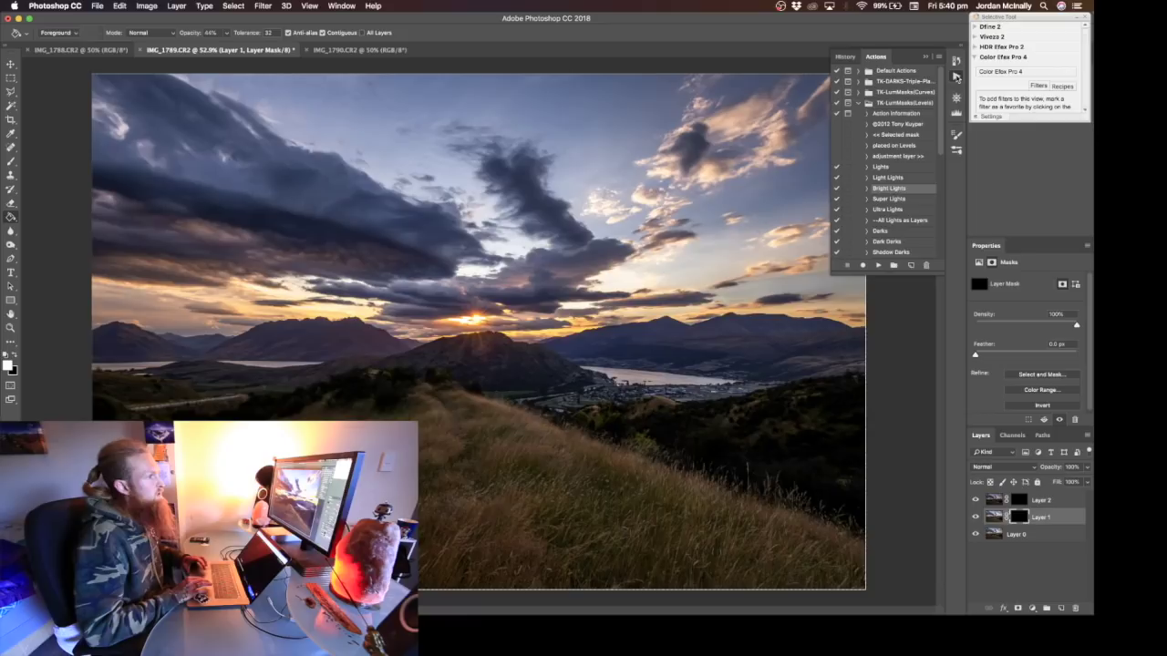
pyautogui.click(956, 79)
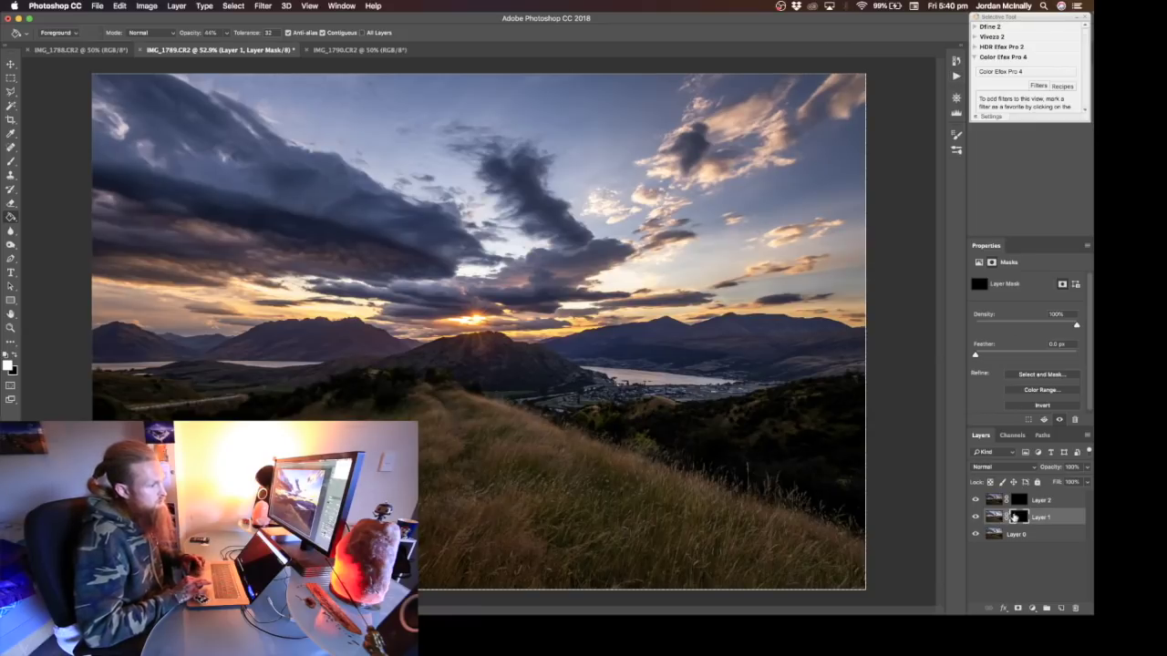
pyautogui.press('b')
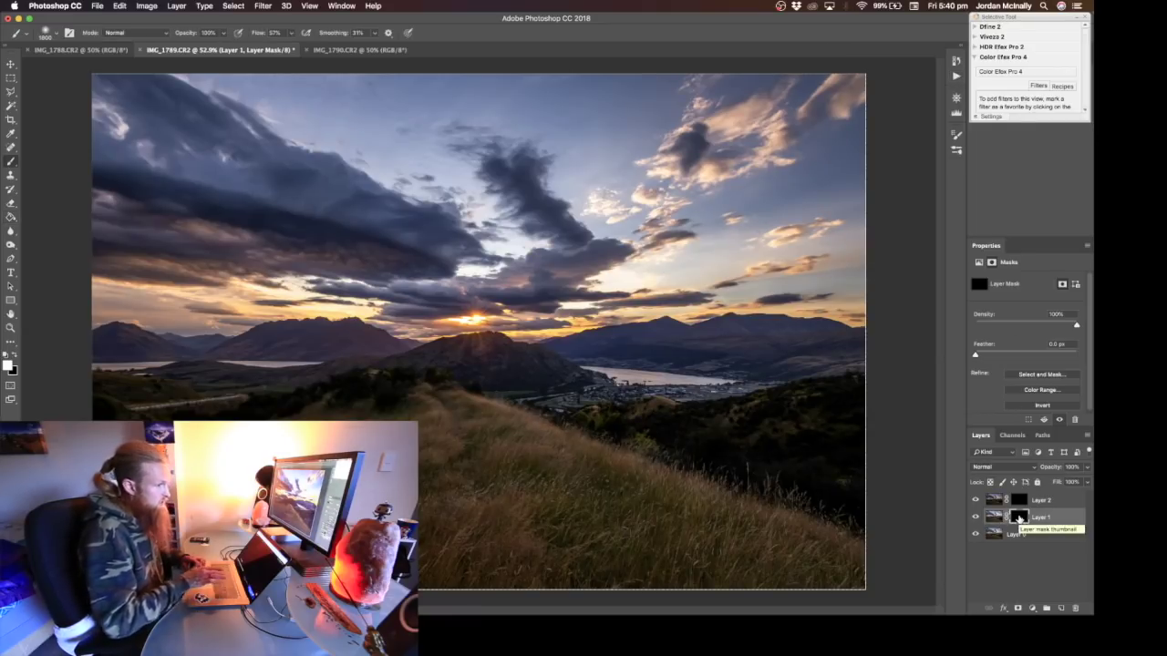
# Step: Draw a short upward white-to-black gradient on Layer 1's mask across the central hill below the sun, and check it with the mask overlay
pyautogui.moveTo(10, 216); pyautogui.dragTo(55, 216)
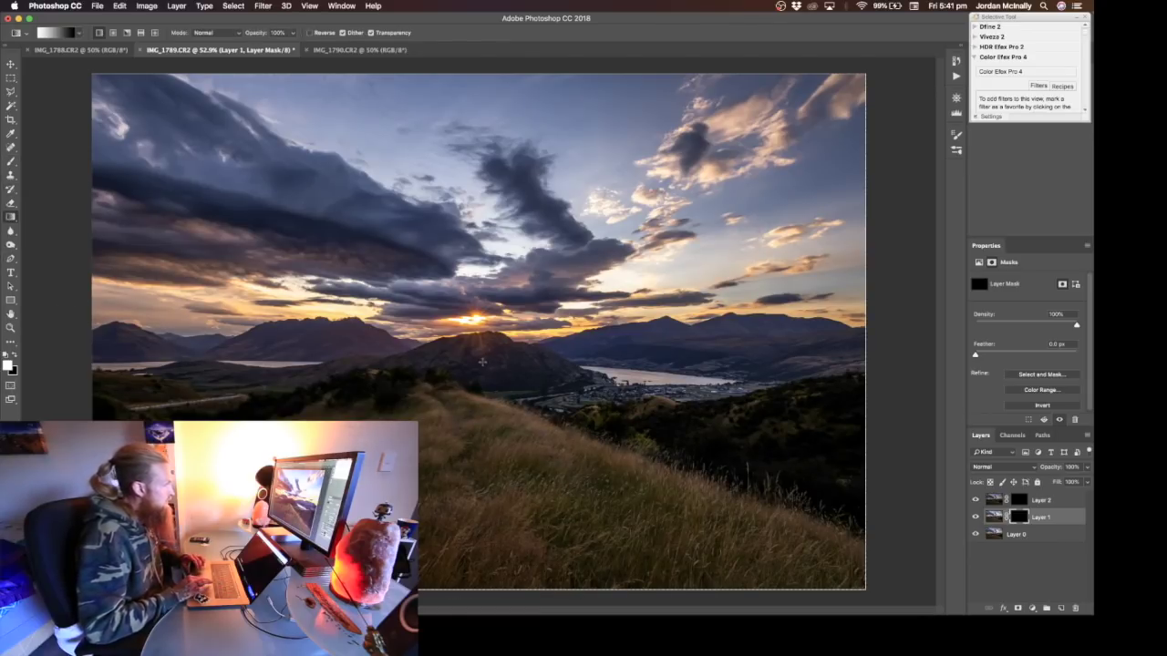
pyautogui.moveTo(486, 372); pyautogui.dragTo(486, 342)
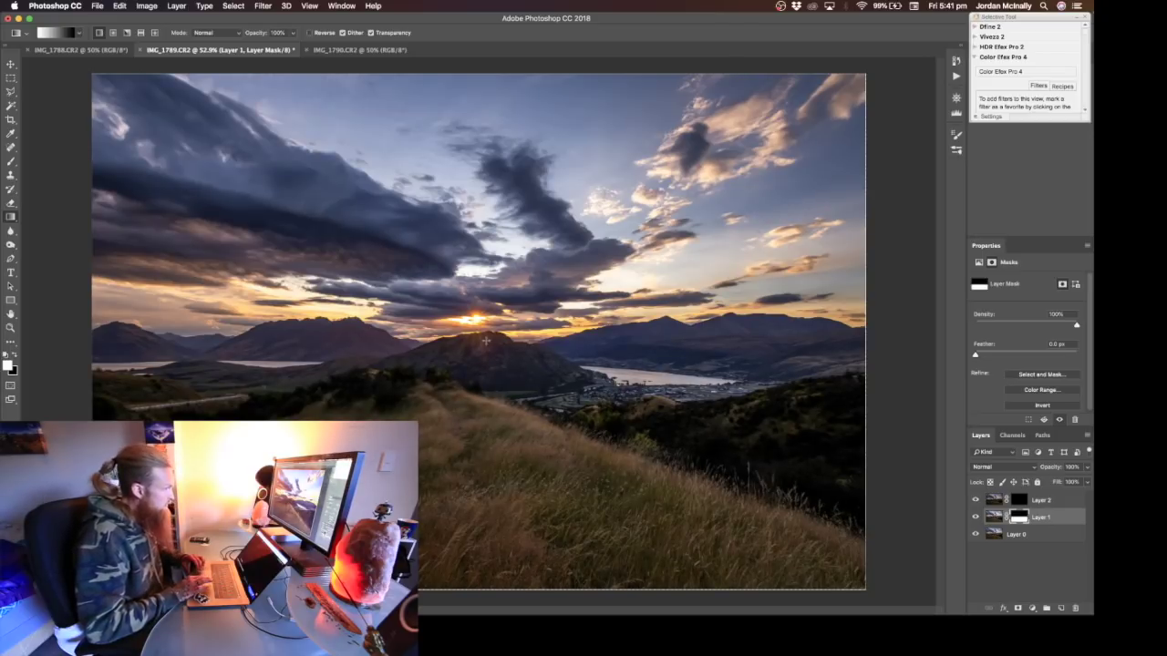
pyautogui.press('\\')
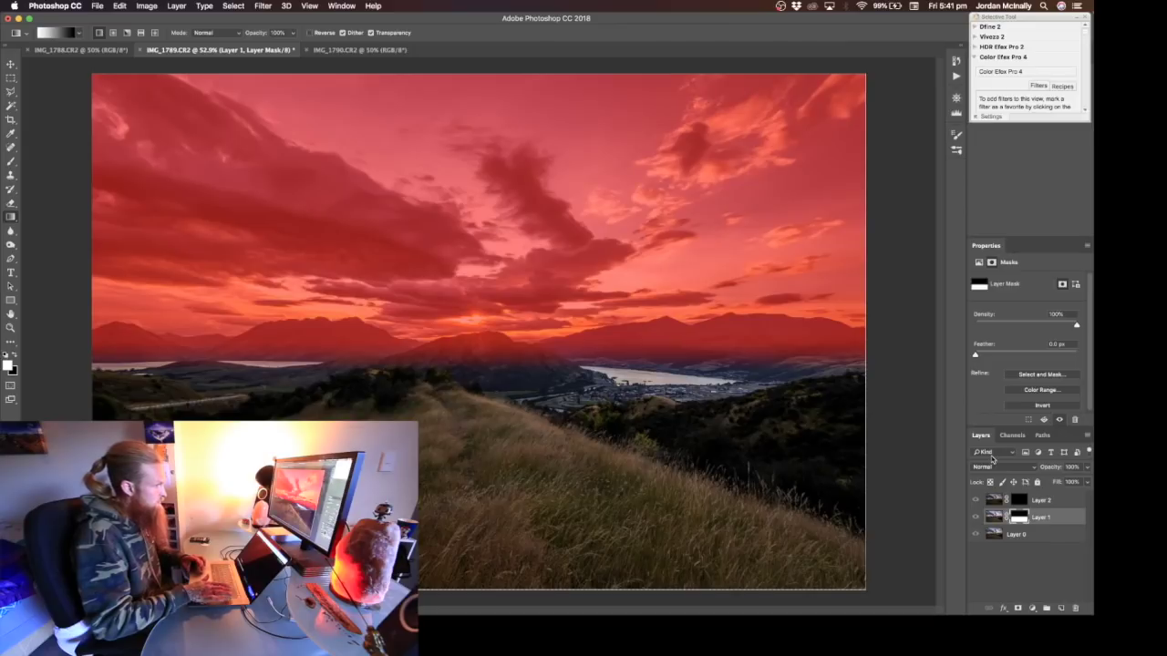
pyautogui.press('\\')
# Step: Toggle Layer 1's visibility and examine the gradient blend around the valley, road and dark bushes up close
pyautogui.click(974, 520)
pyautogui.click(975, 520)
pyautogui.click(975, 519)
pyautogui.press('super+plus')
pyautogui.press('super+plus')
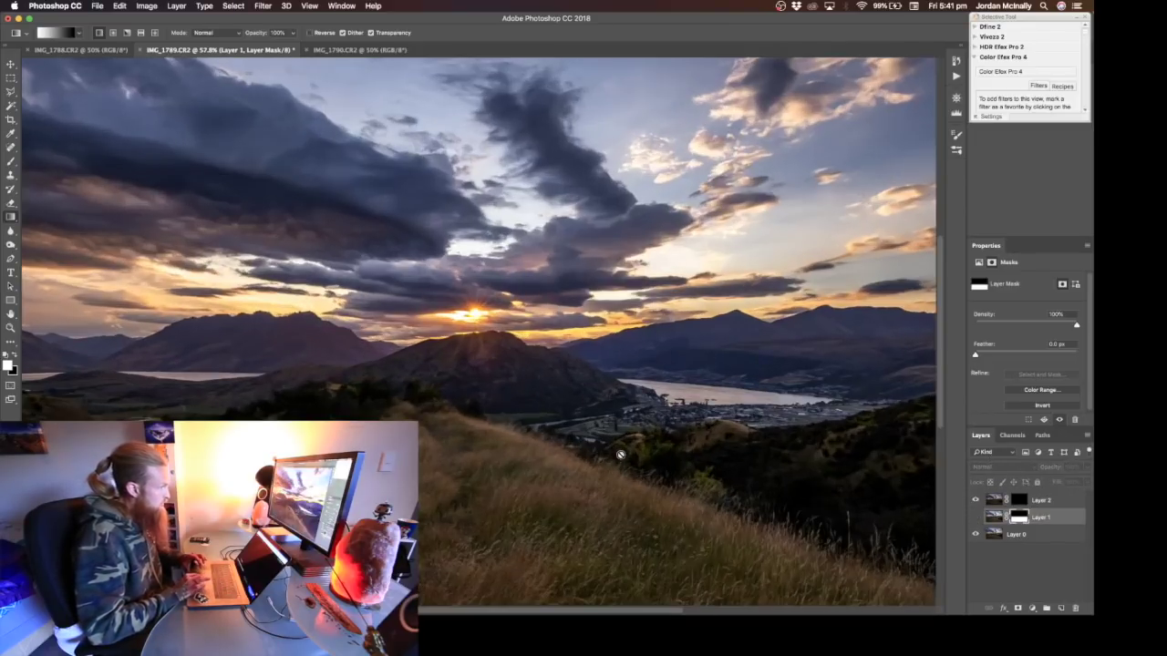
pyautogui.scroll(8, 620, 454)
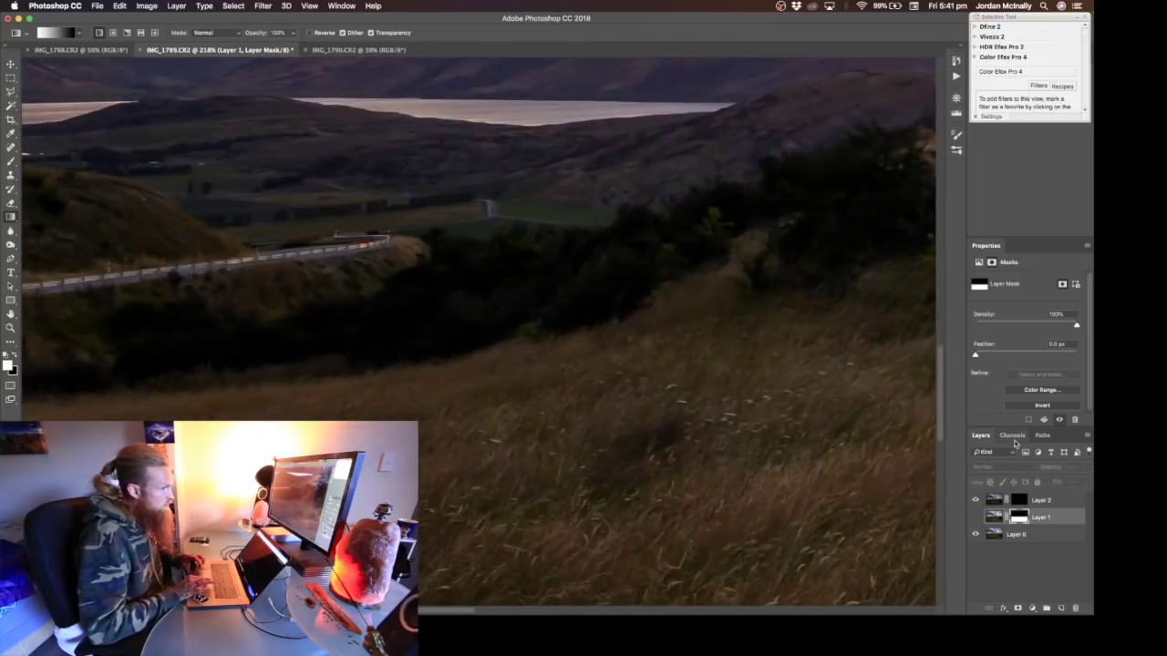
pyautogui.click(975, 519)
pyautogui.click(975, 519)
pyautogui.click(975, 519)
pyautogui.scroll(5, 514, 311)
pyautogui.scroll(6, 514, 311)
pyautogui.hscroll(-4, 514, 311)
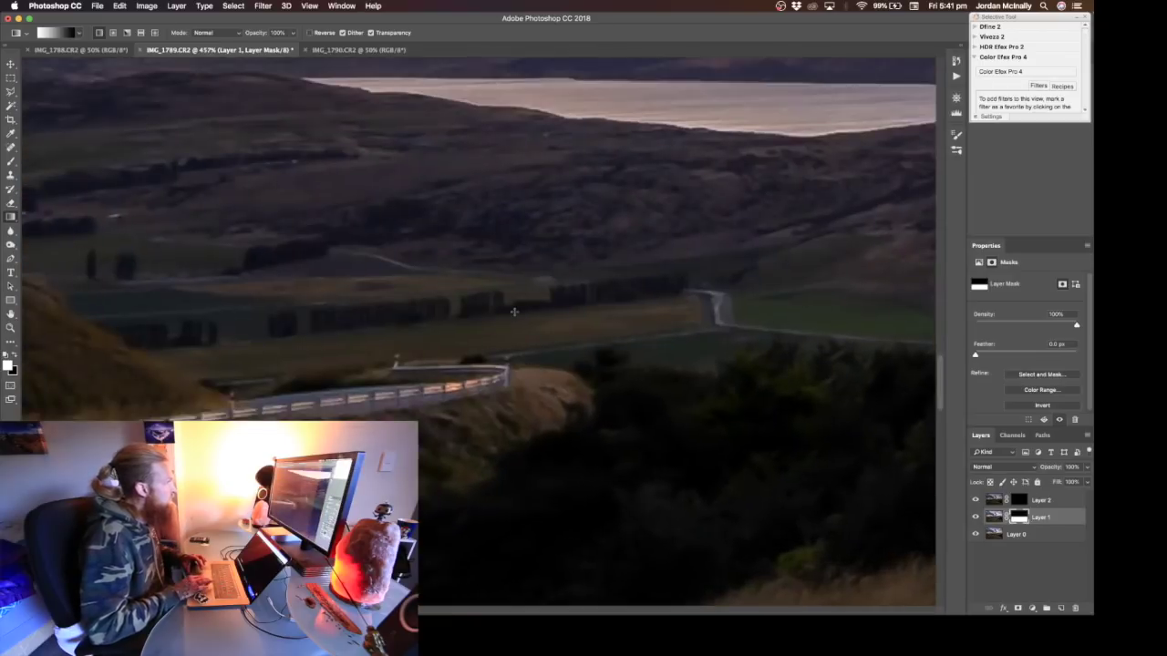
pyautogui.scroll(-3, 776, 480)
pyautogui.hscroll(-4, 771, 478)
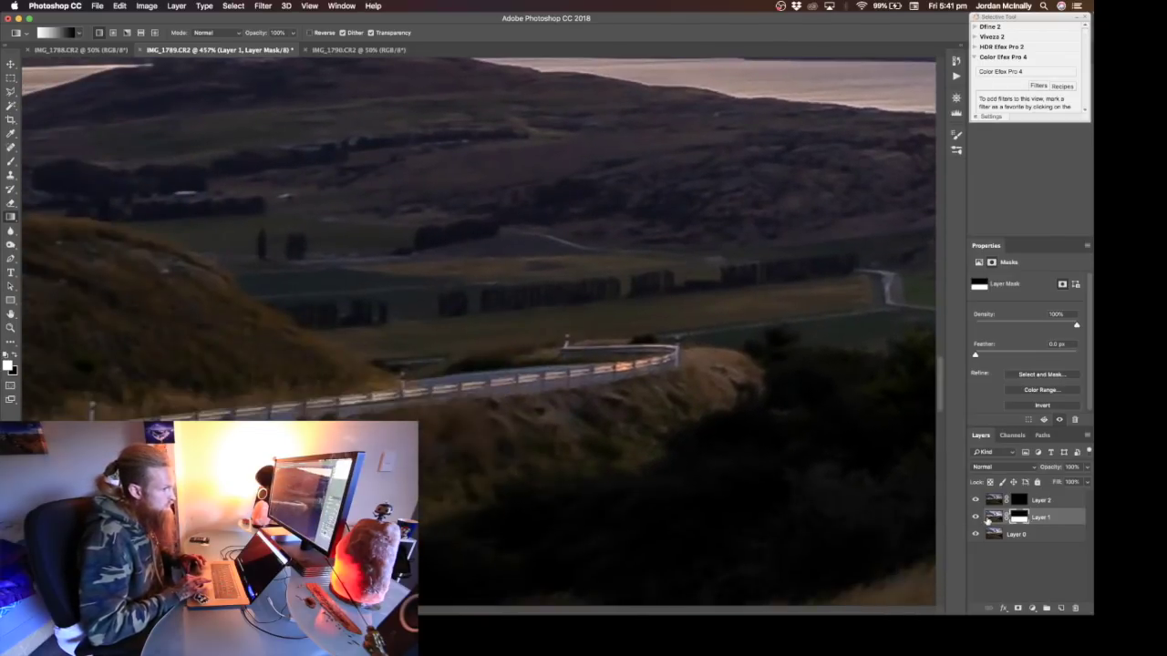
pyautogui.click(975, 519)
pyautogui.click(975, 519)
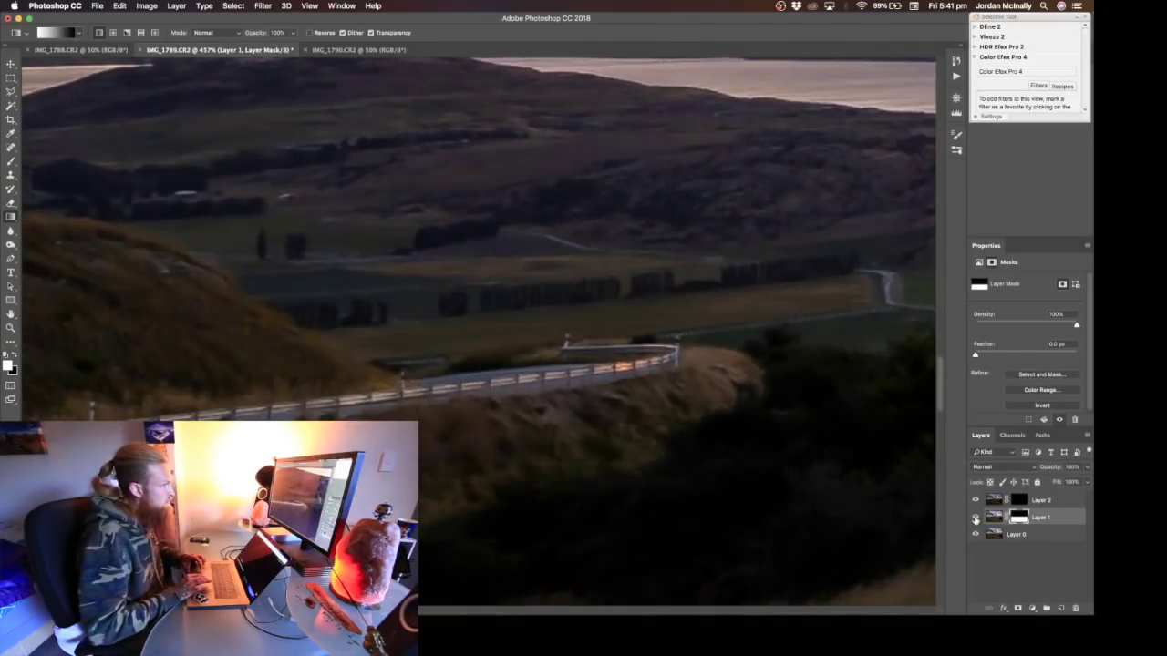
pyautogui.click(975, 519)
pyautogui.click(974, 519)
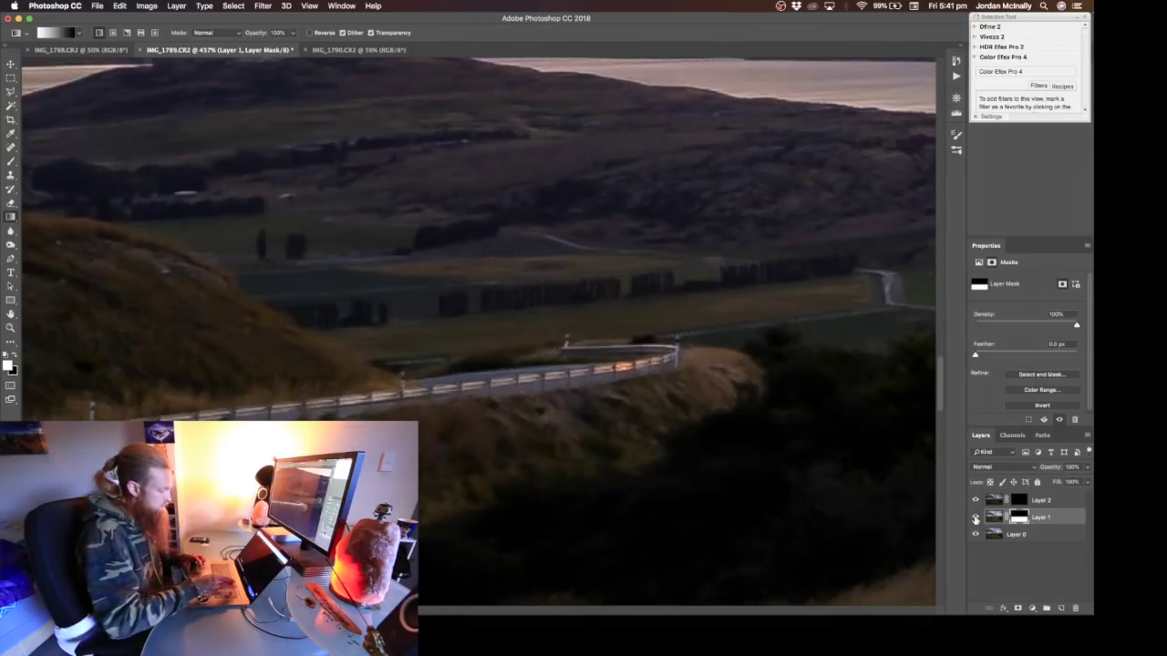
pyautogui.press('super+0')
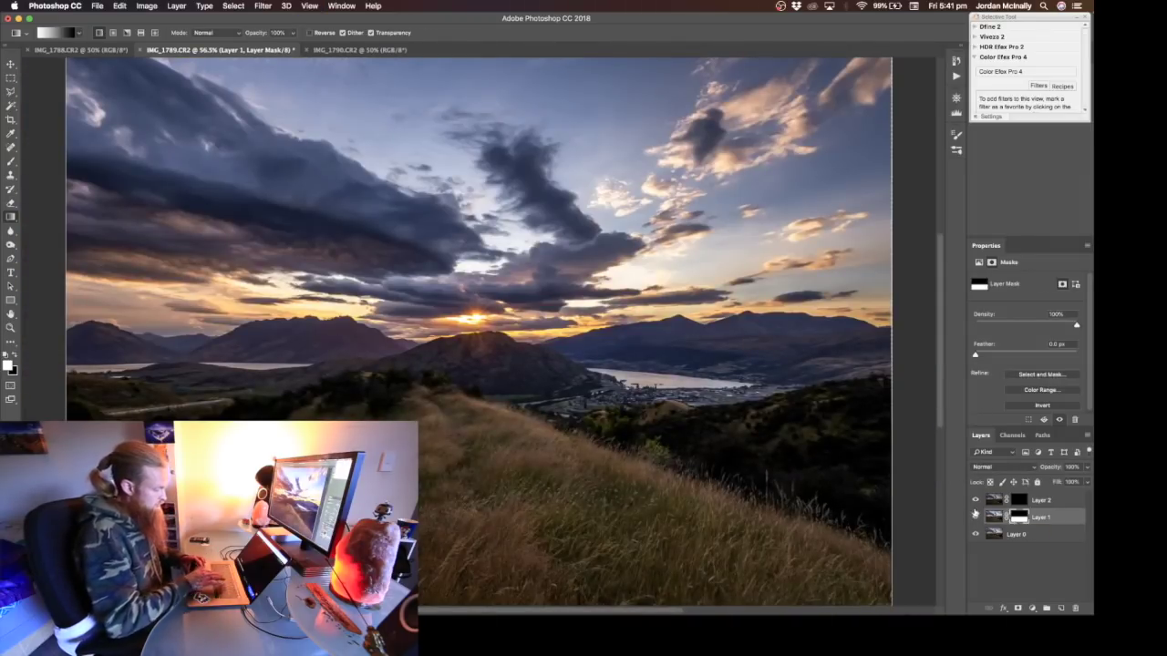
# Step: Paint white with a smaller brush on Layer 1's mask along the whole mountain range, using the mask overlay as a guide
pyautogui.press('b')
pyautogui.press('[')
pyautogui.press('[')
pyautogui.press('[')
pyautogui.press('[')
pyautogui.press('[')
pyautogui.press('[')
pyautogui.press('[')
pyautogui.press('[')
pyautogui.press('[')
pyautogui.press('[')
pyautogui.press('[')
pyautogui.press('[')
pyautogui.press('[')
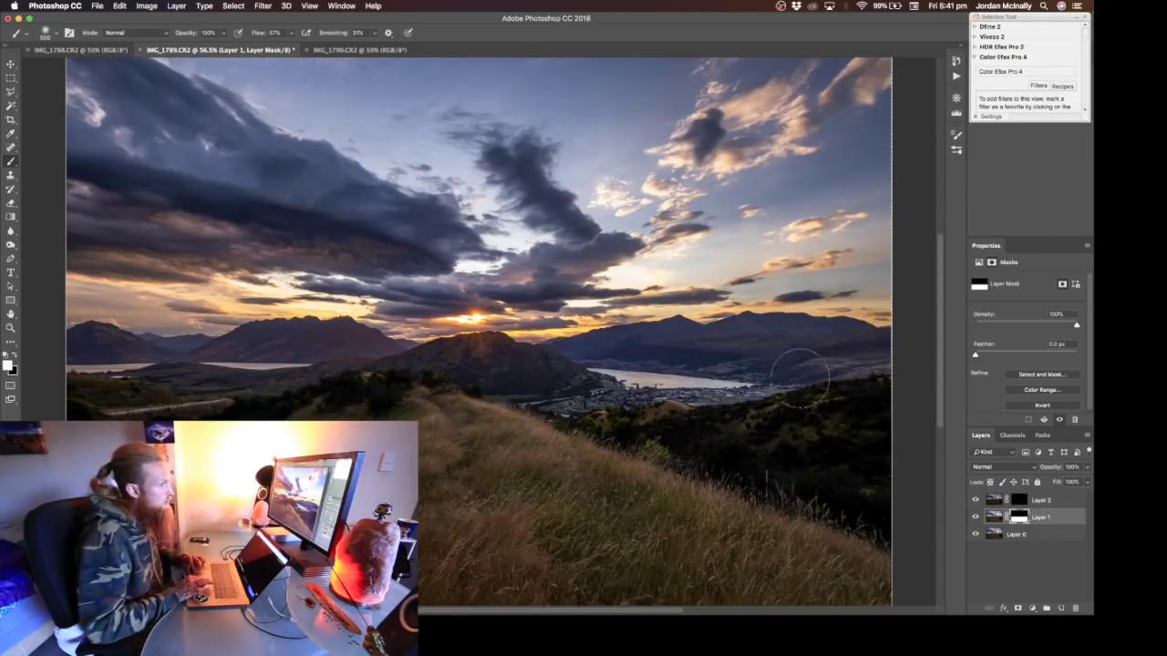
pyautogui.press('\\')
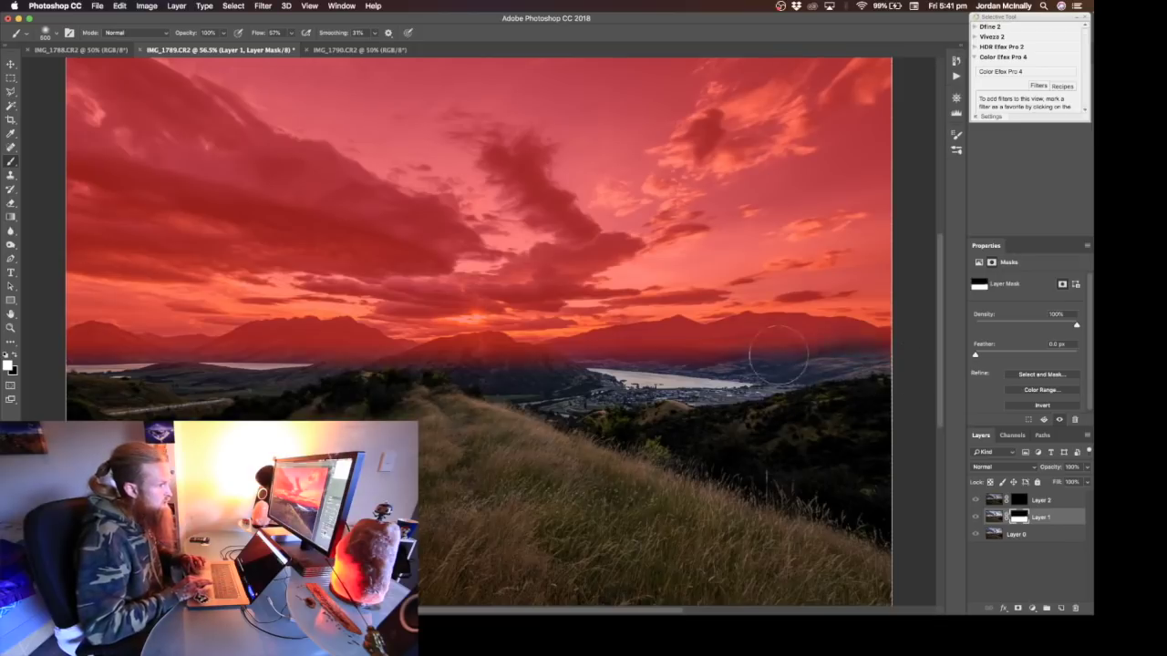
pyautogui.moveTo(781, 351)
pyautogui.mouseDown()
pyautogui.moveTo(588, 349)
pyautogui.moveTo(580, 362)
pyautogui.moveTo(381, 381)
pyautogui.moveTo(285, 355)
pyautogui.moveTo(314, 349)
pyautogui.moveTo(296, 370)
pyautogui.moveTo(83, 358)
pyautogui.mouseUp()
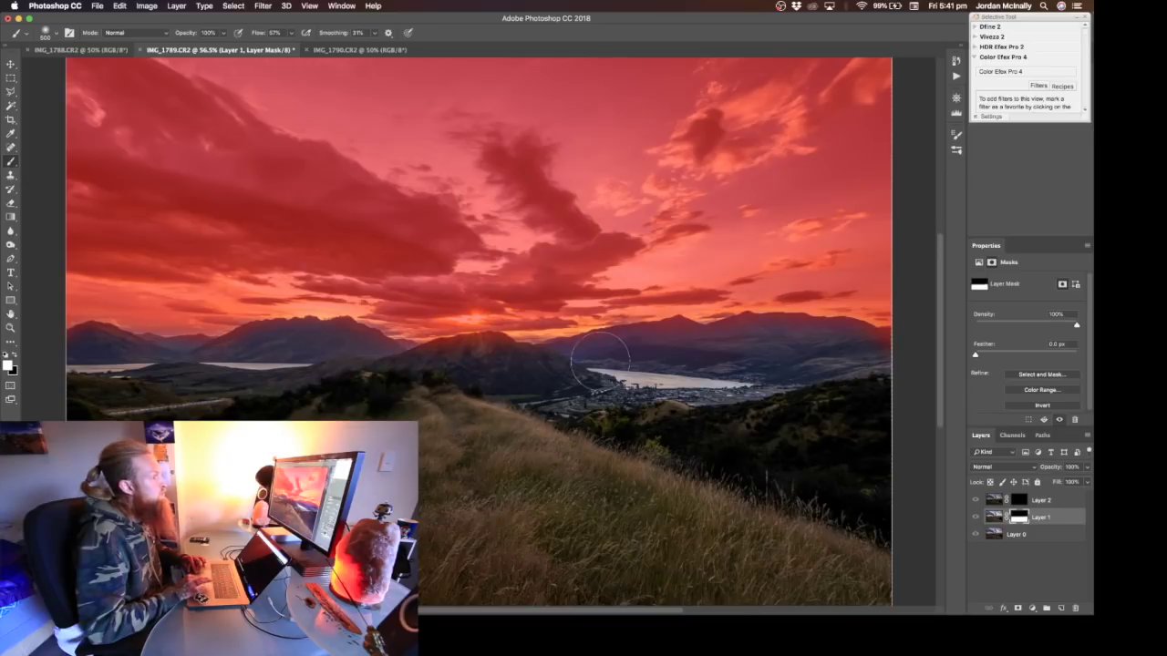
pyautogui.press('\\')
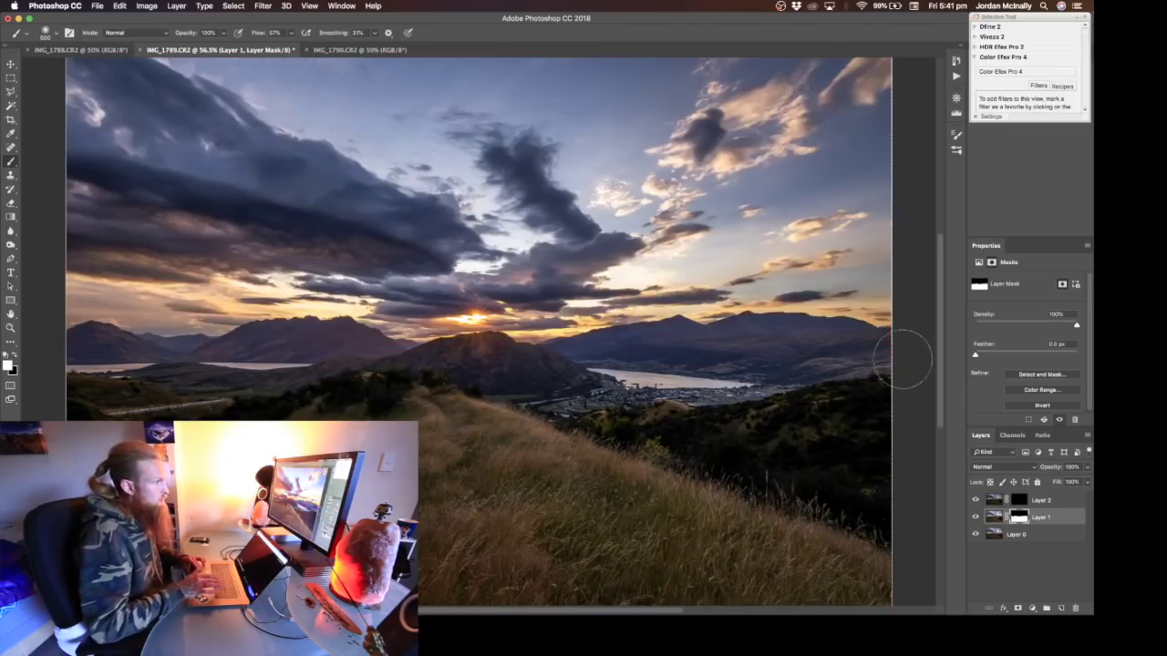
# Step: Compare the image with and without Layer 1 to examine the blend on the mountains and foreground
pyautogui.click(977, 518)
pyautogui.click(978, 518)
pyautogui.click(977, 518)
pyautogui.click(978, 518)
pyautogui.click(977, 518)
pyautogui.click(977, 518)
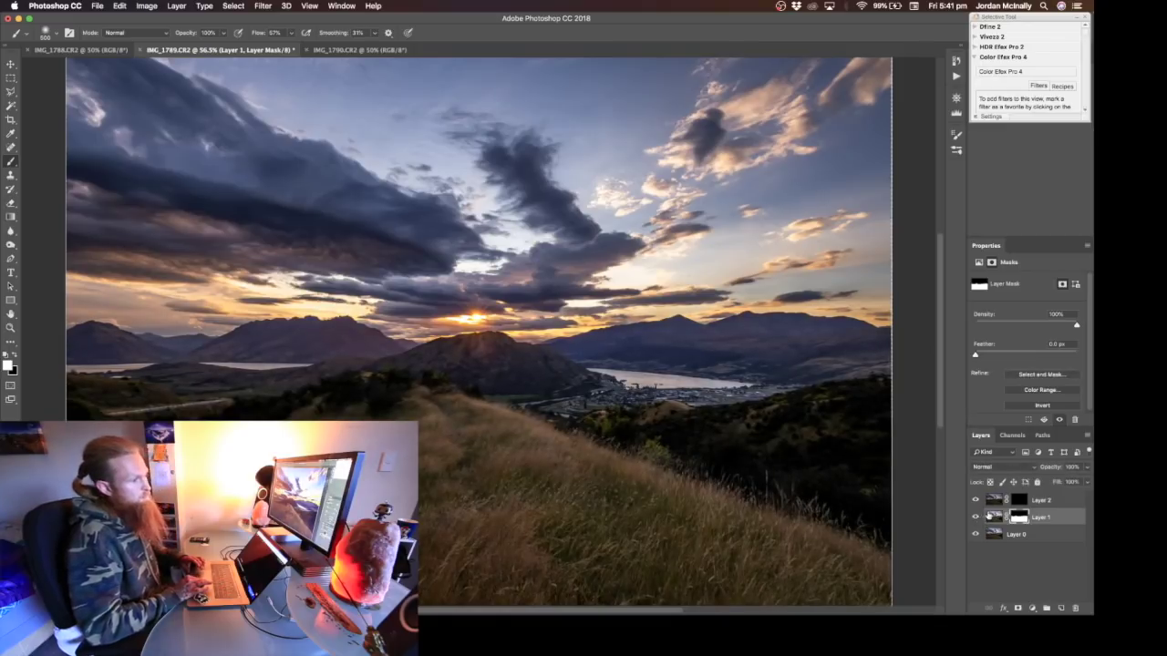
# Step: Run the Bright Lights action from the TK-LumMasks channels set with Layer 2 selected
pyautogui.click(1018, 502)
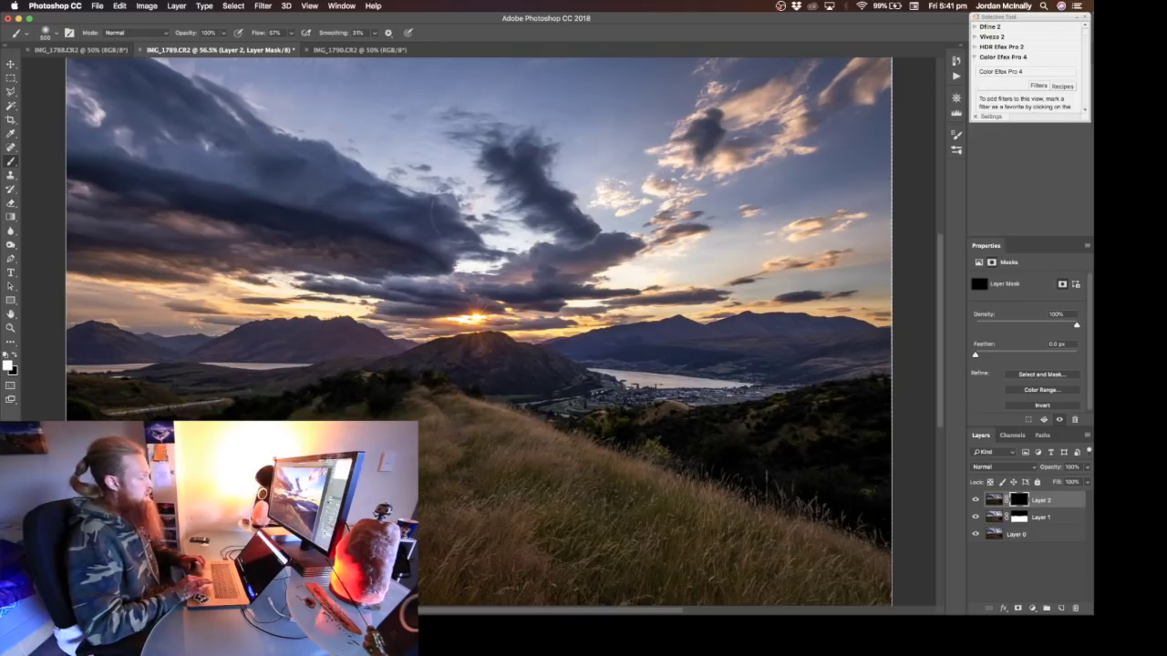
pyautogui.press('v')
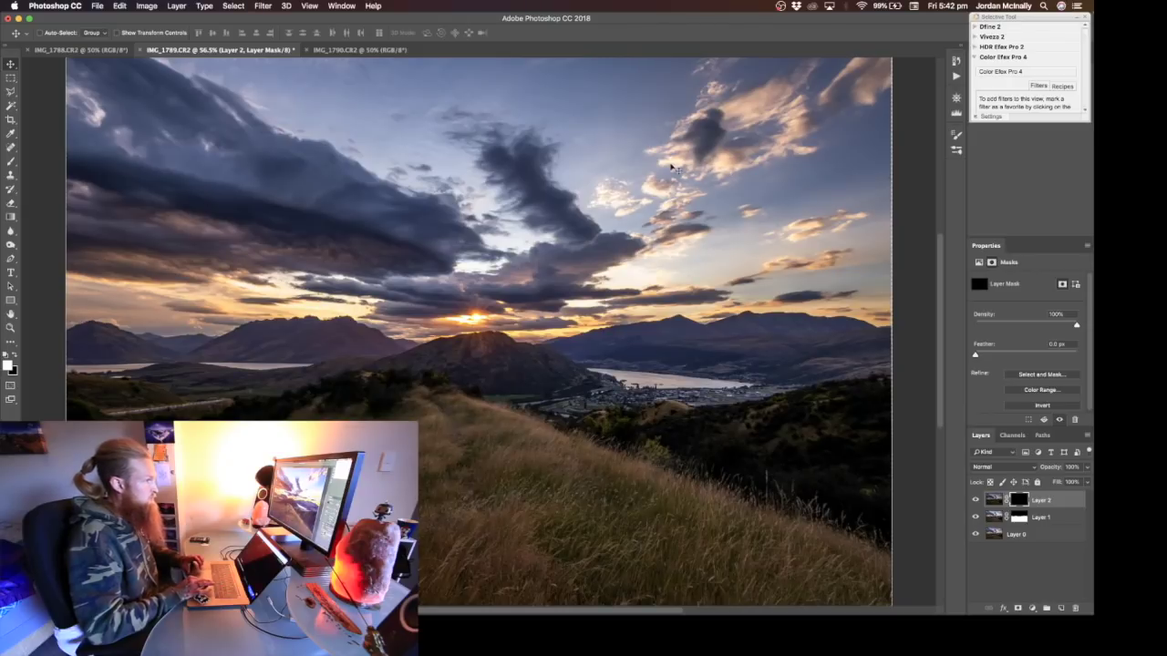
pyautogui.click(955, 76)
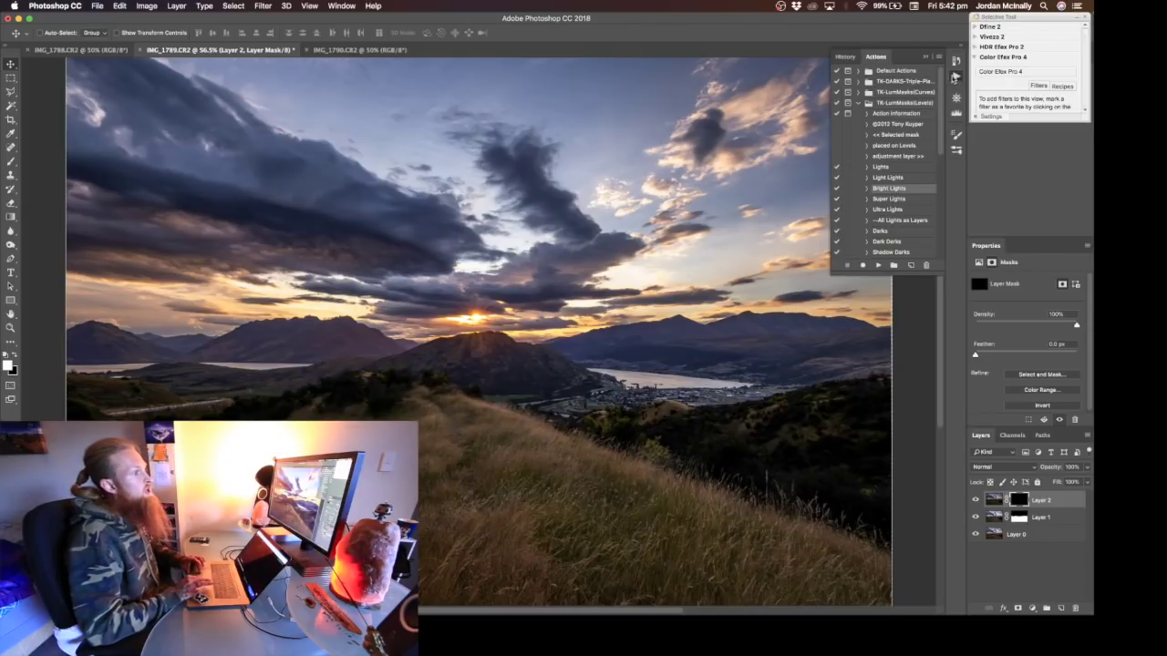
pyautogui.click(858, 103)
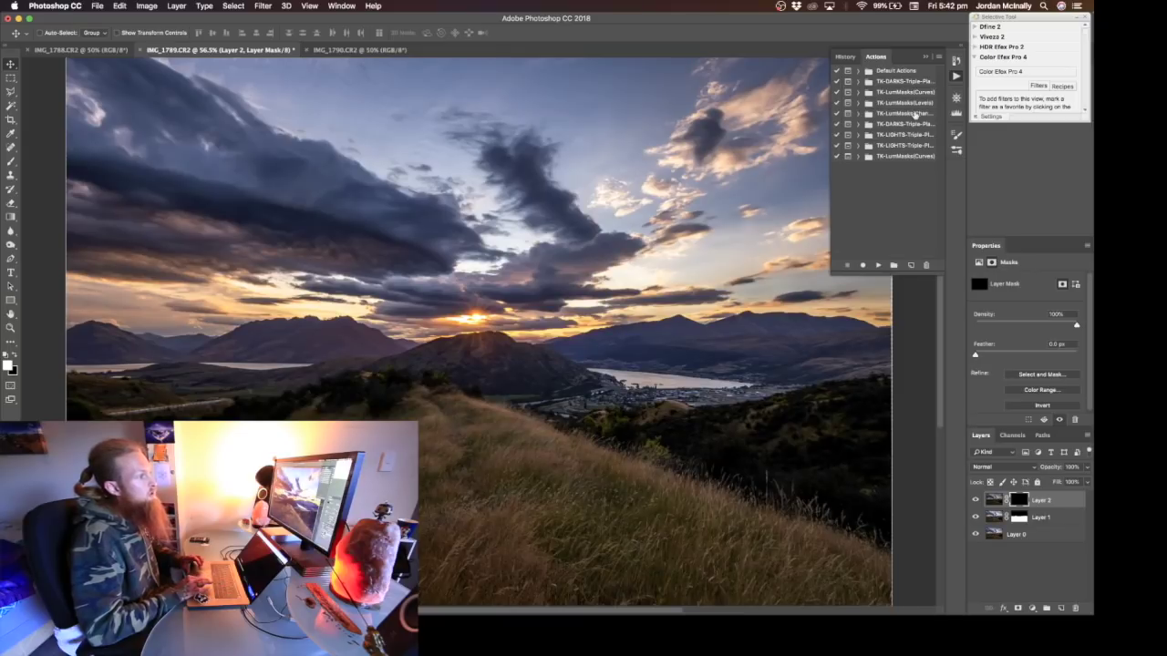
pyautogui.click(858, 113)
pyautogui.click(890, 199)
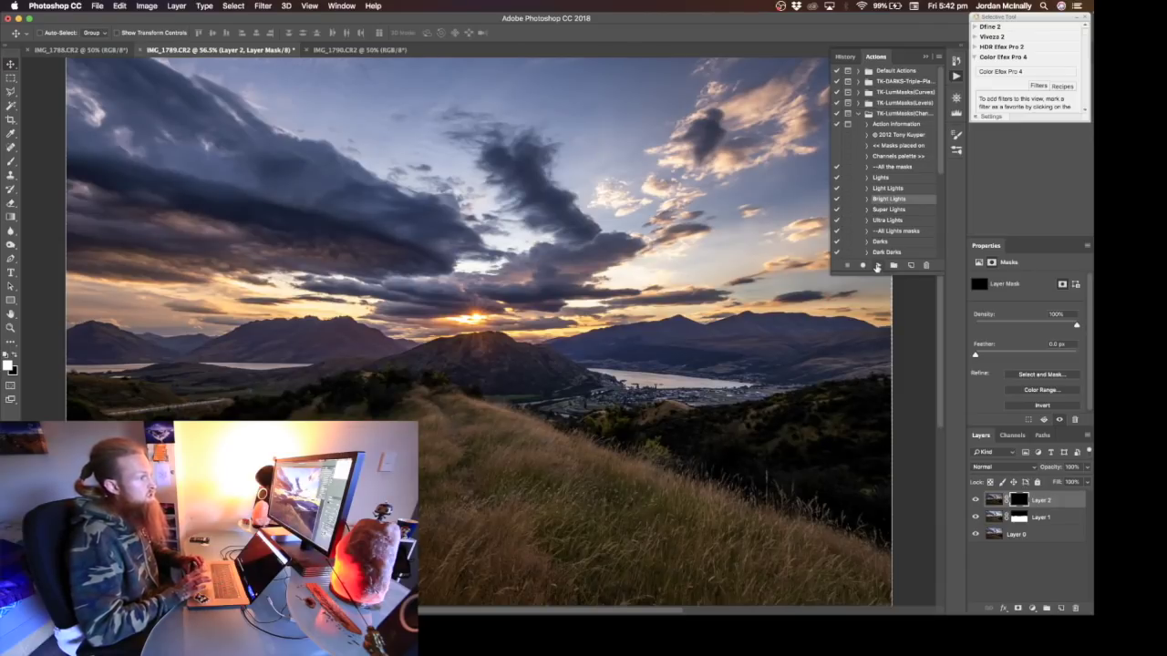
pyautogui.click(878, 264)
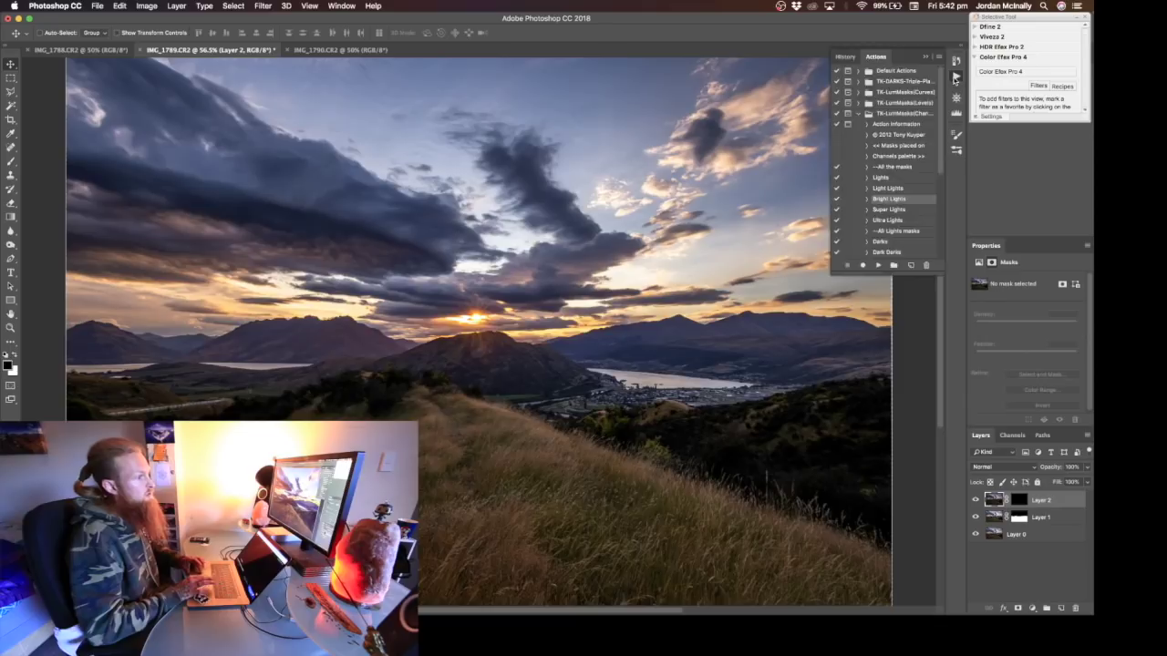
pyautogui.click(956, 77)
# Step: Load the Bright Lights channel as a selection, target Layer 2's mask and hide the selection outline
pyautogui.click(1014, 435)
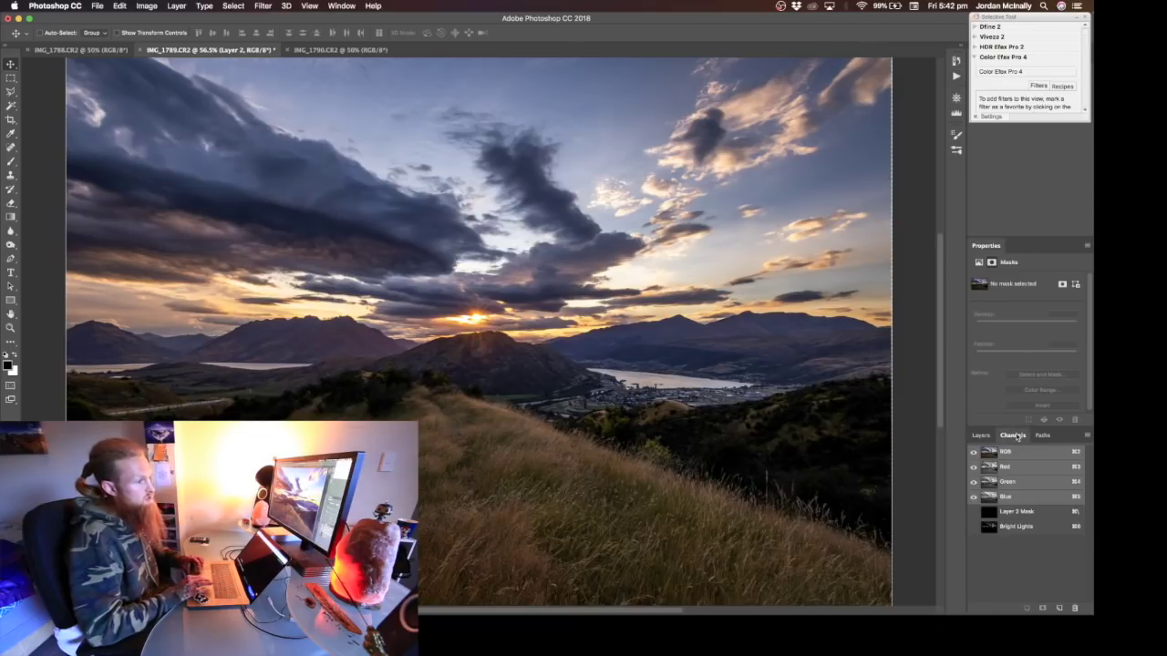
pyautogui.keyDown('super'); pyautogui.click(989, 529); pyautogui.keyUp('super')
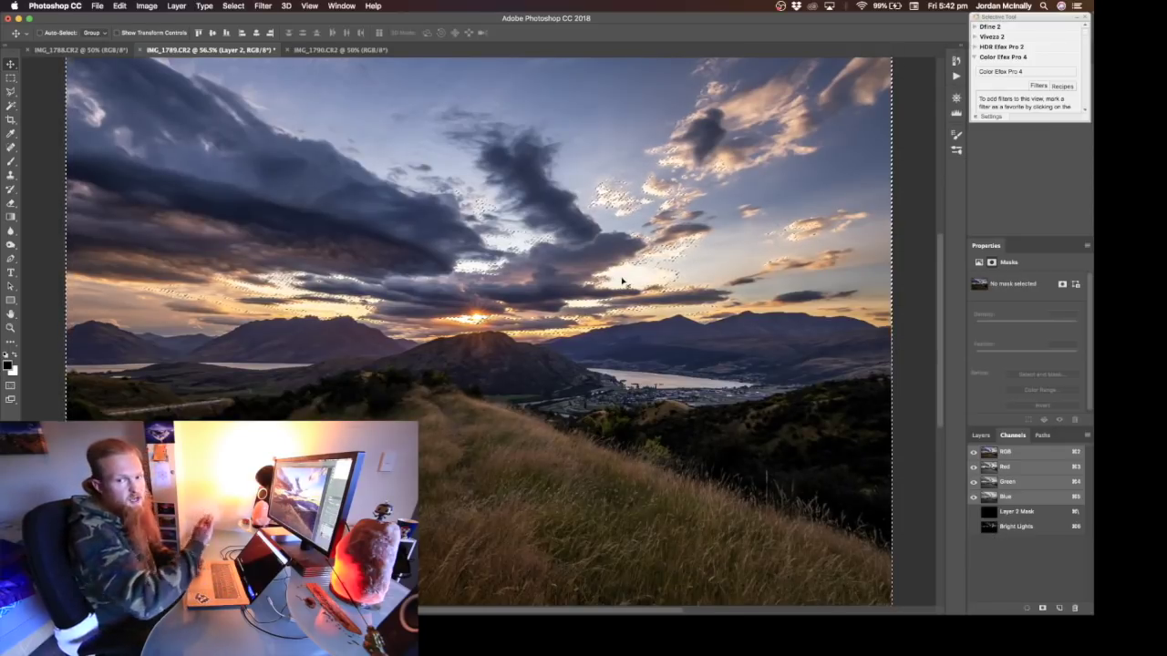
pyautogui.click(990, 437)
pyautogui.click(1018, 500)
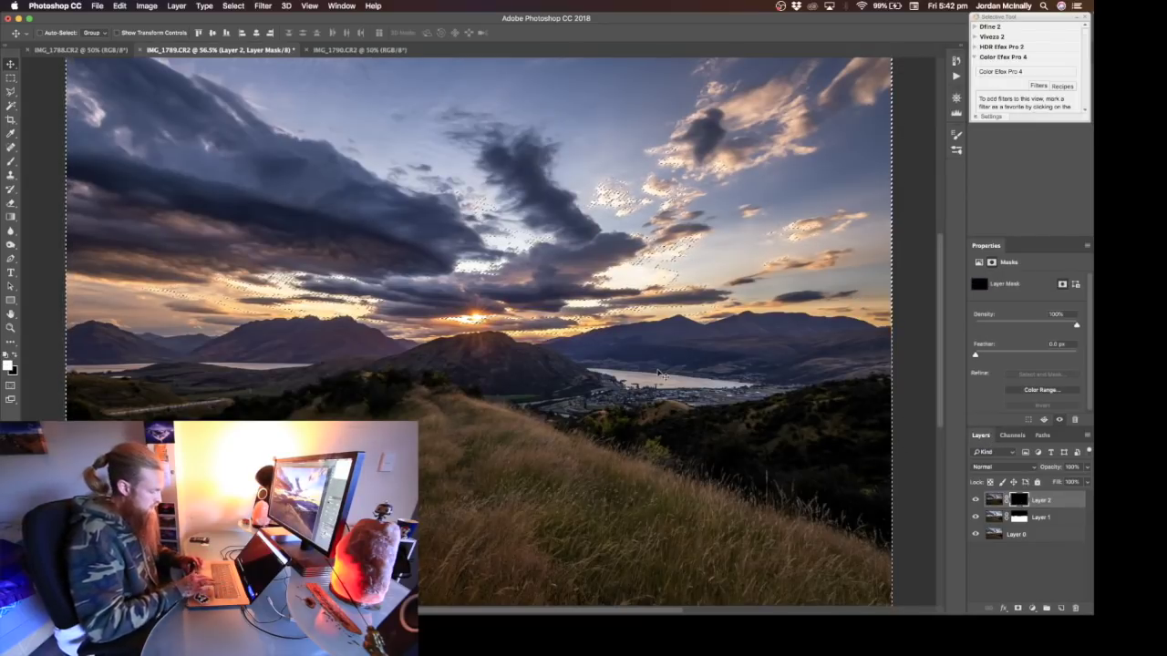
pyautogui.press('super+d')
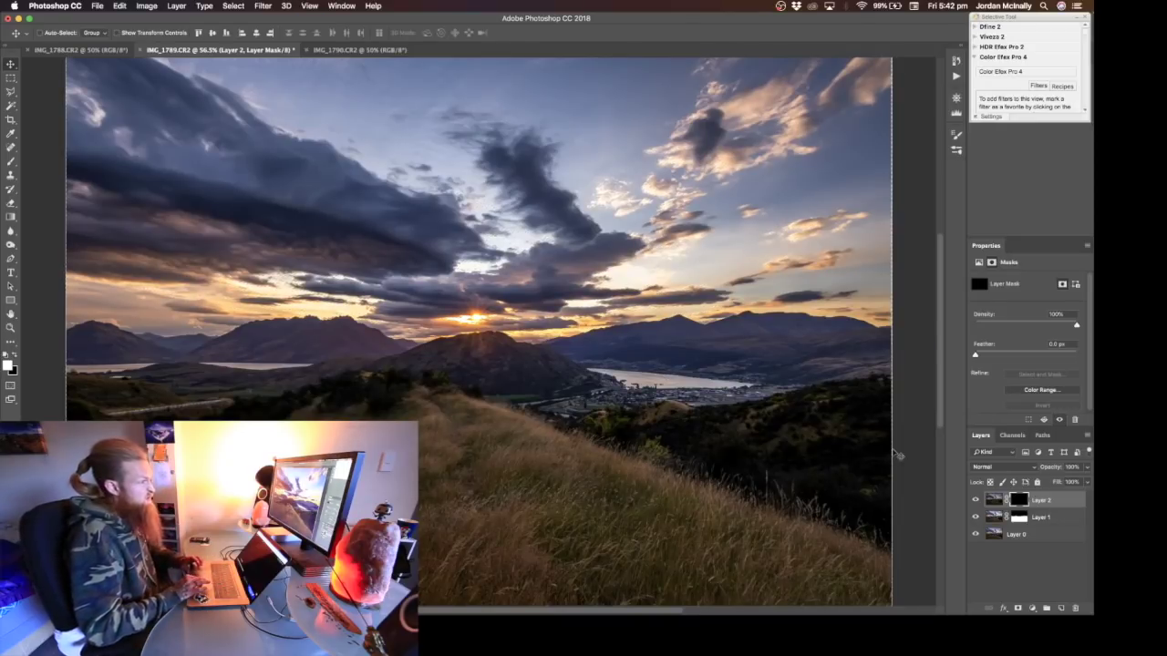
# Step: Paint white through the Bright Lights selection on Layer 2's mask over the bright sky, using the Brush at 33% opacity
pyautogui.press('b')
pyautogui.press('5')
pyautogui.press('3')
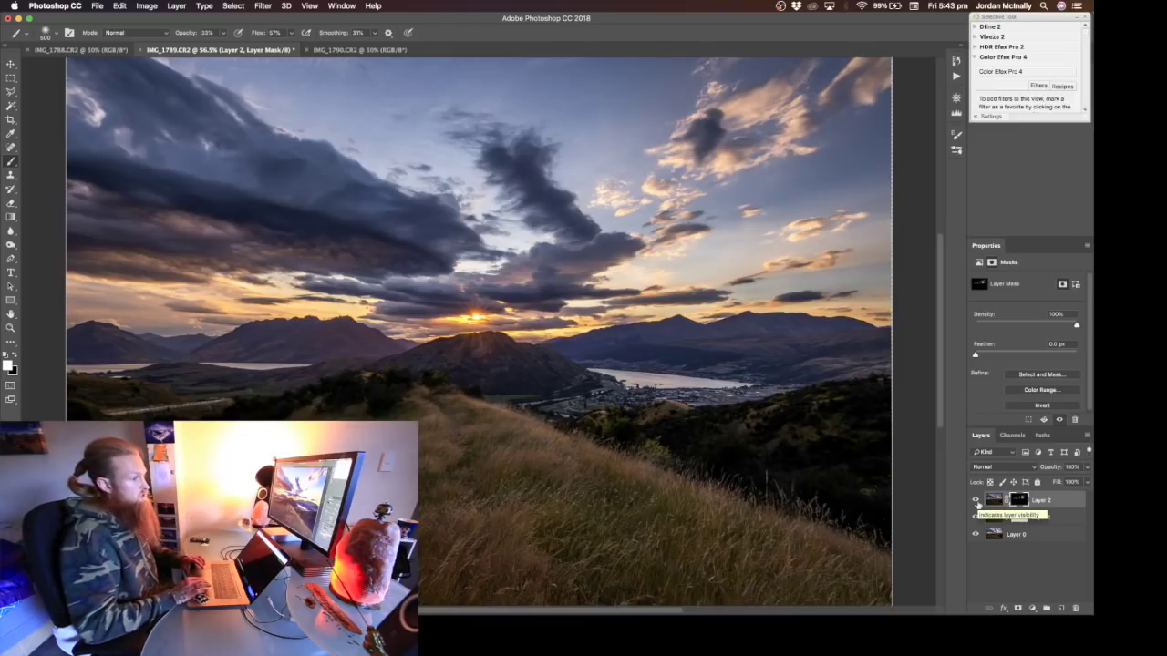
# Step: Compare the whole image with and without Layer 2 to examine the blend in the bright sky
pyautogui.click(974, 500)
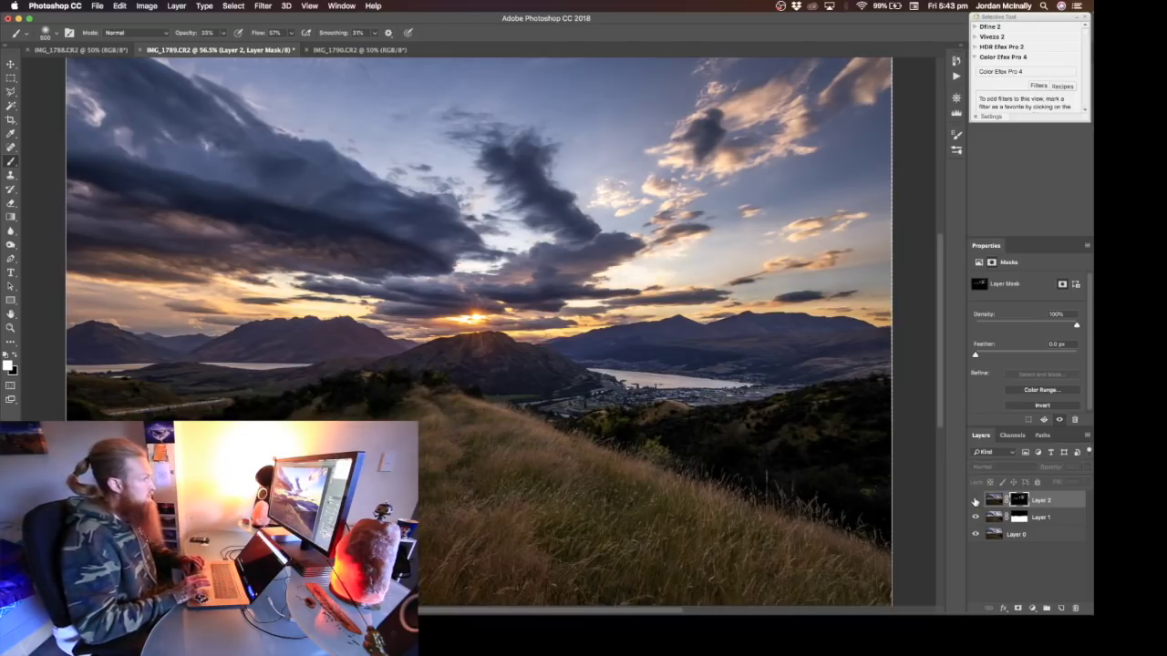
pyautogui.click(975, 501)
pyautogui.click(975, 501)
pyautogui.click(975, 502)
pyautogui.click(976, 501)
pyautogui.click(976, 502)
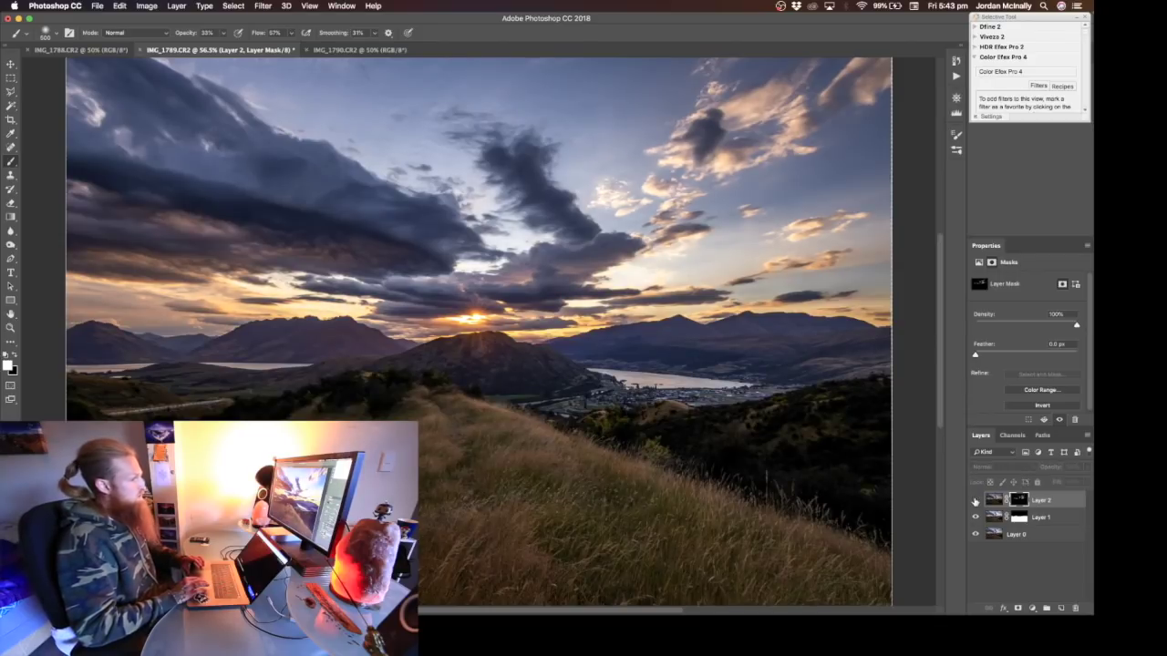
pyautogui.click(975, 501)
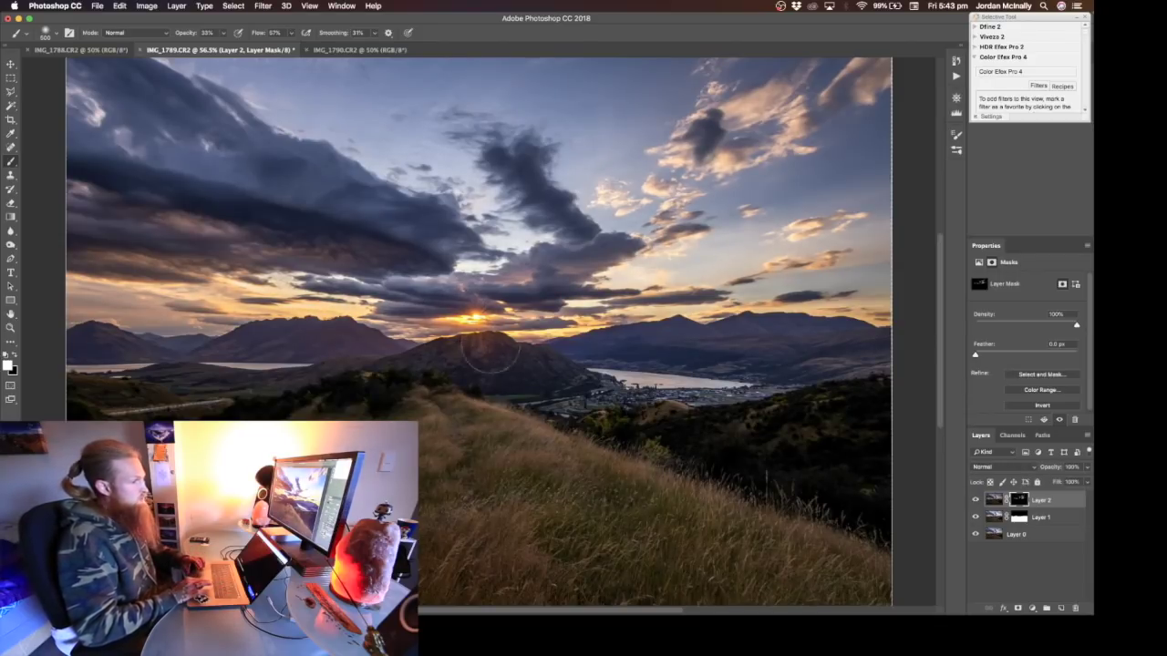
# Step: Set the brush to black and reduce its size to 150 for work on Layer 2's mask around the sun
pyautogui.scroll(3, 614, 372)
pyautogui.scroll(6, 614, 369)
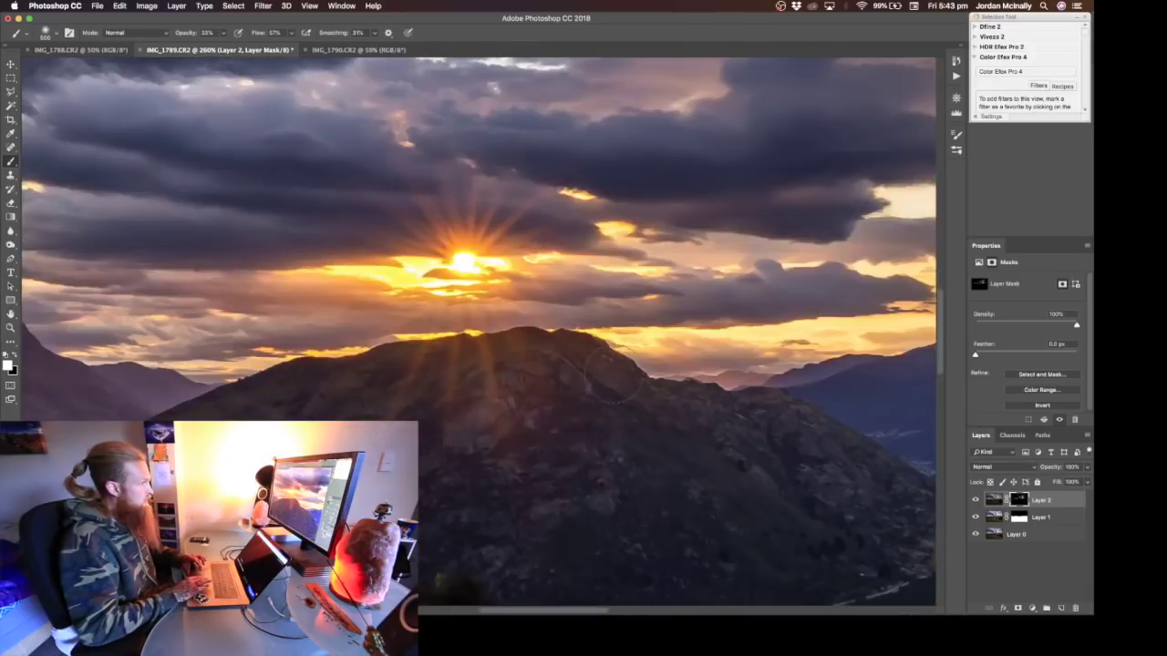
pyautogui.press('x')
pyautogui.press('[')
pyautogui.press('[')
pyautogui.press('[')
pyautogui.press('[')
pyautogui.press('[')
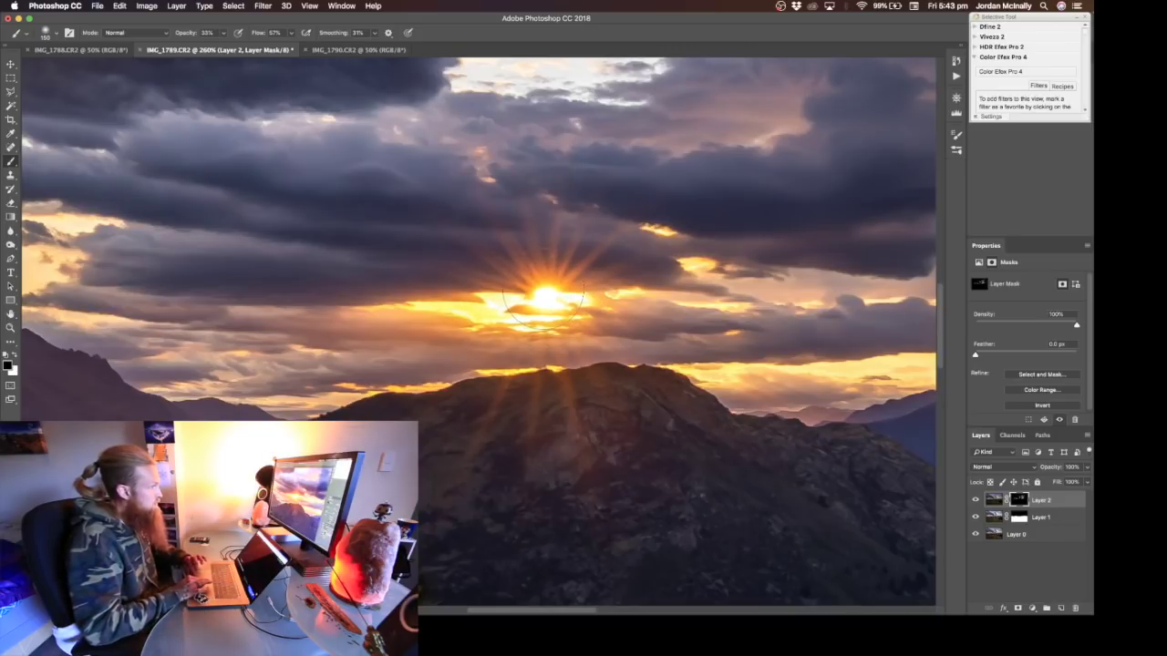
# Step: Compare the close-up of the sun and hilltop with and without Layer 2
pyautogui.click(978, 501)
pyautogui.click(977, 502)
pyautogui.click(977, 501)
pyautogui.click(978, 501)
pyautogui.click(977, 501)
pyautogui.click(978, 501)
pyautogui.click(977, 502)
pyautogui.click(977, 501)
pyautogui.click(977, 501)
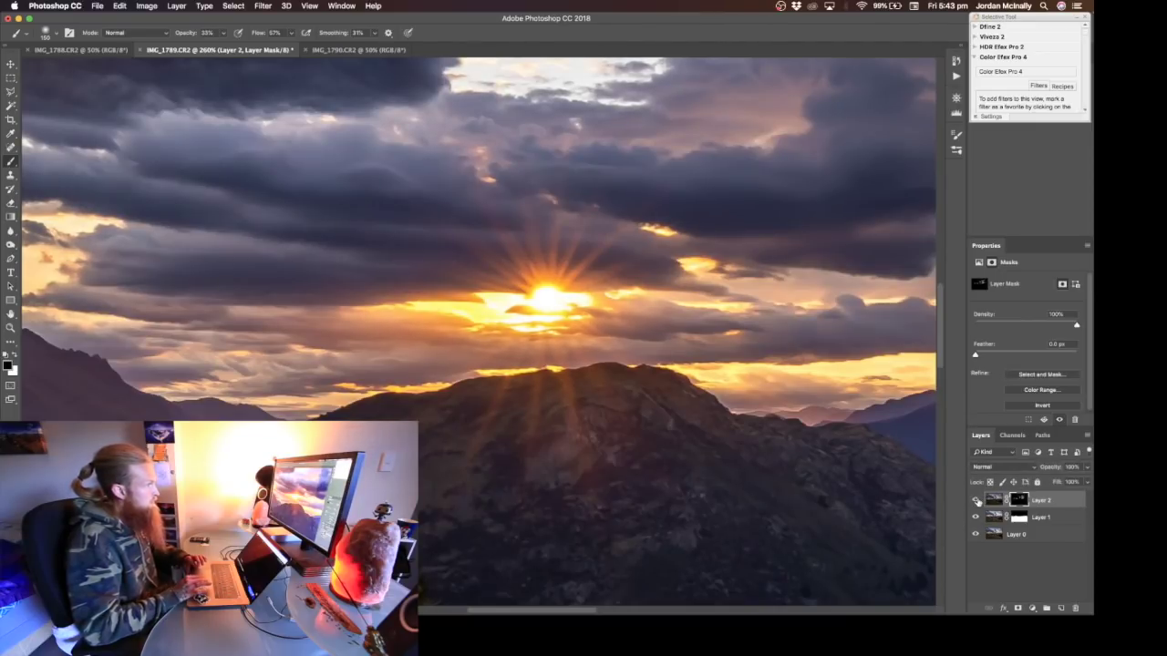
# Step: Flatten the blended exposure layers into a single Background layer
pyautogui.press('super+0')
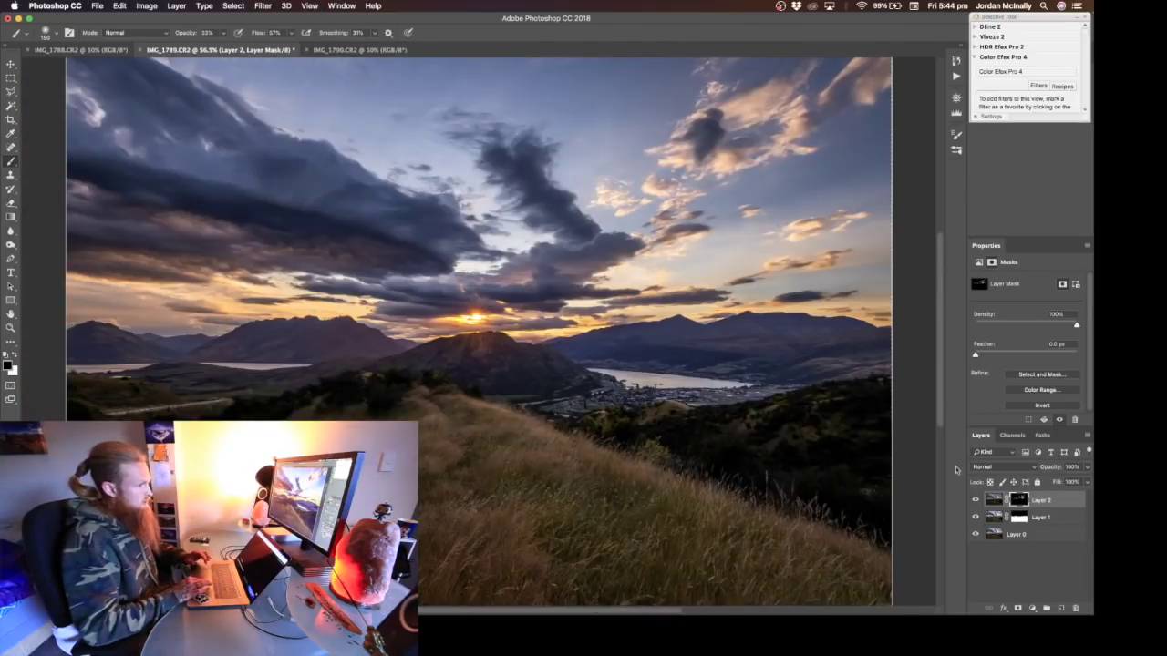
pyautogui.hscroll(5, 737, 263)
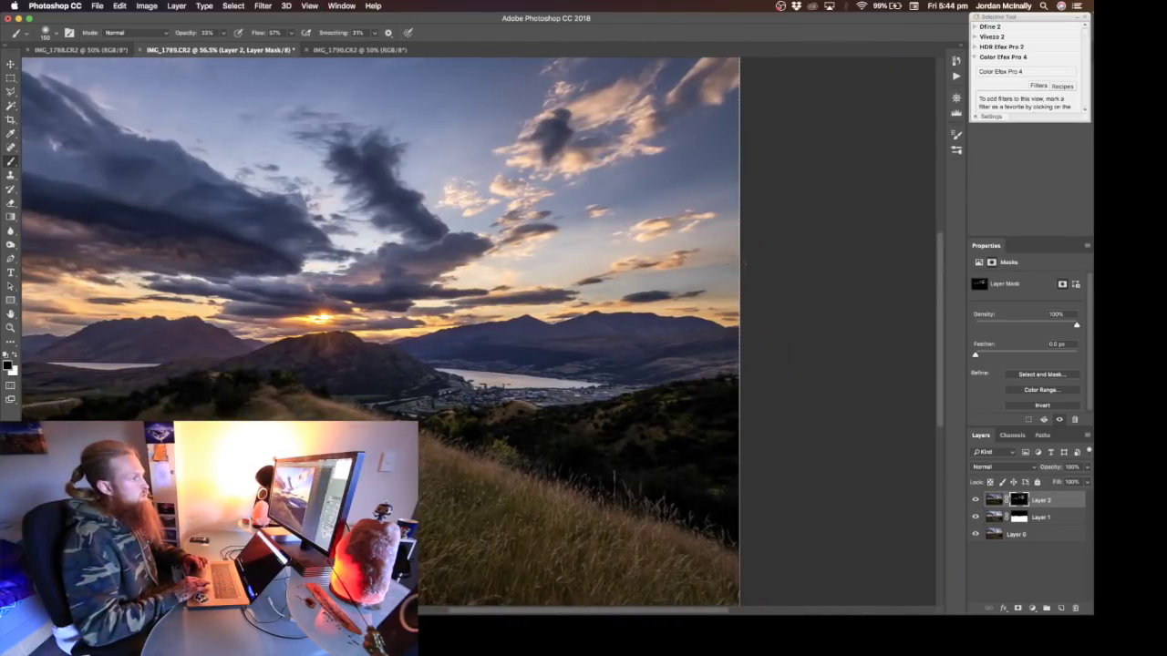
pyautogui.hscroll(-3, 745, 314)
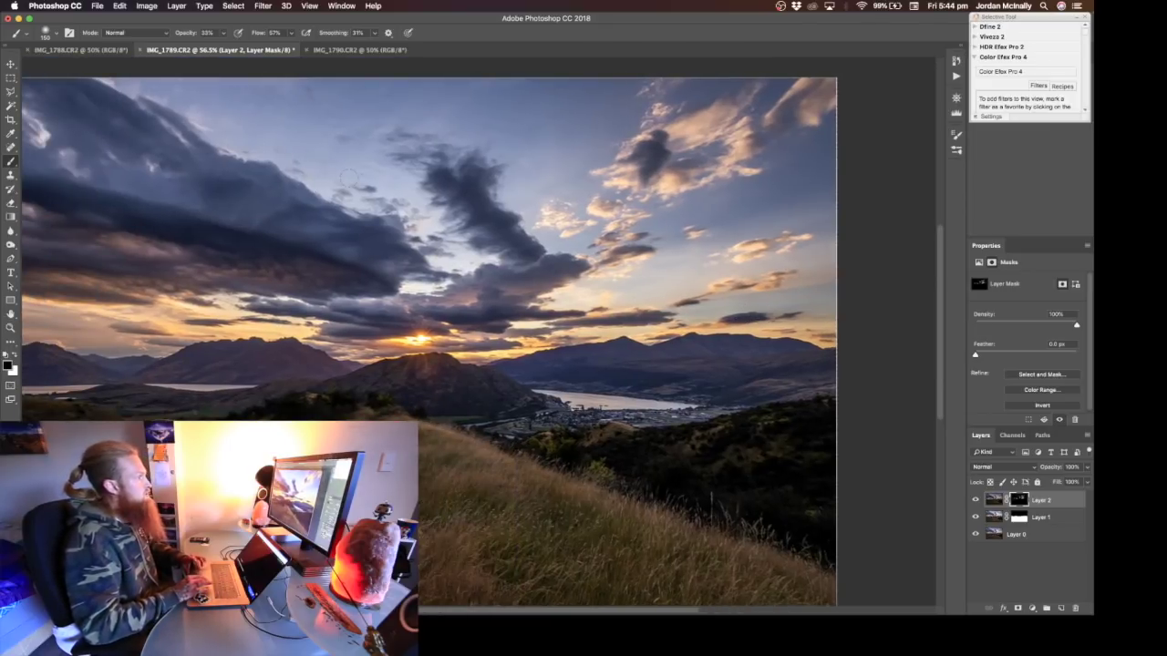
pyautogui.scroll(-4, 349, 178)
pyautogui.scroll(3, 349, 178)
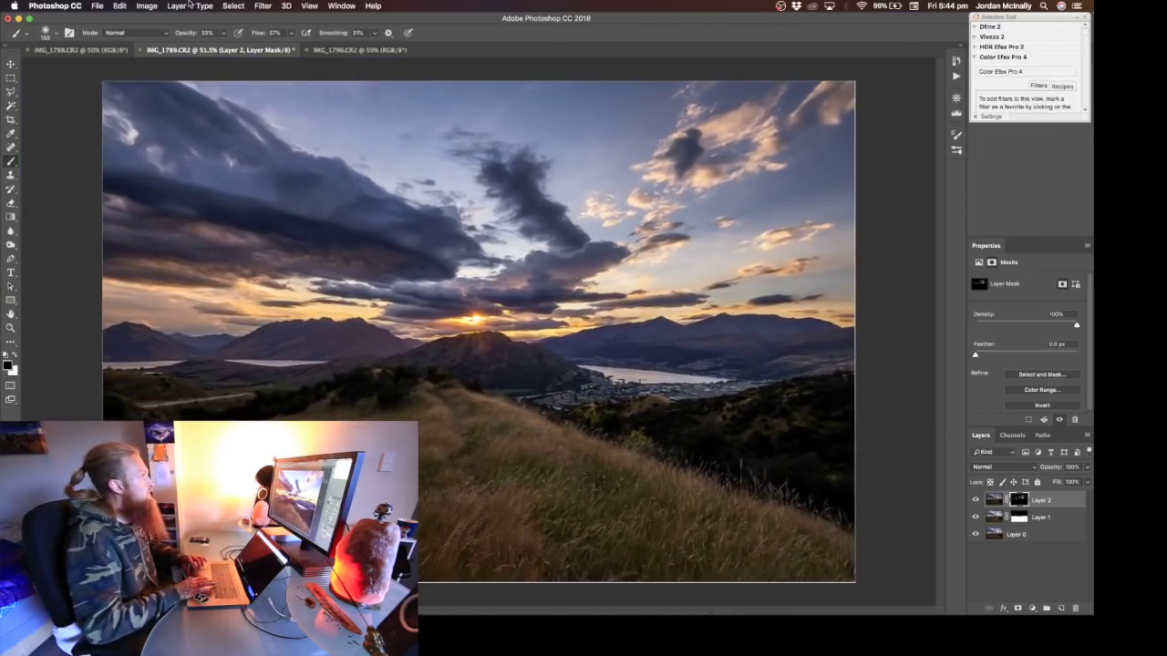
pyautogui.click(176, 5)
pyautogui.click(219, 416)
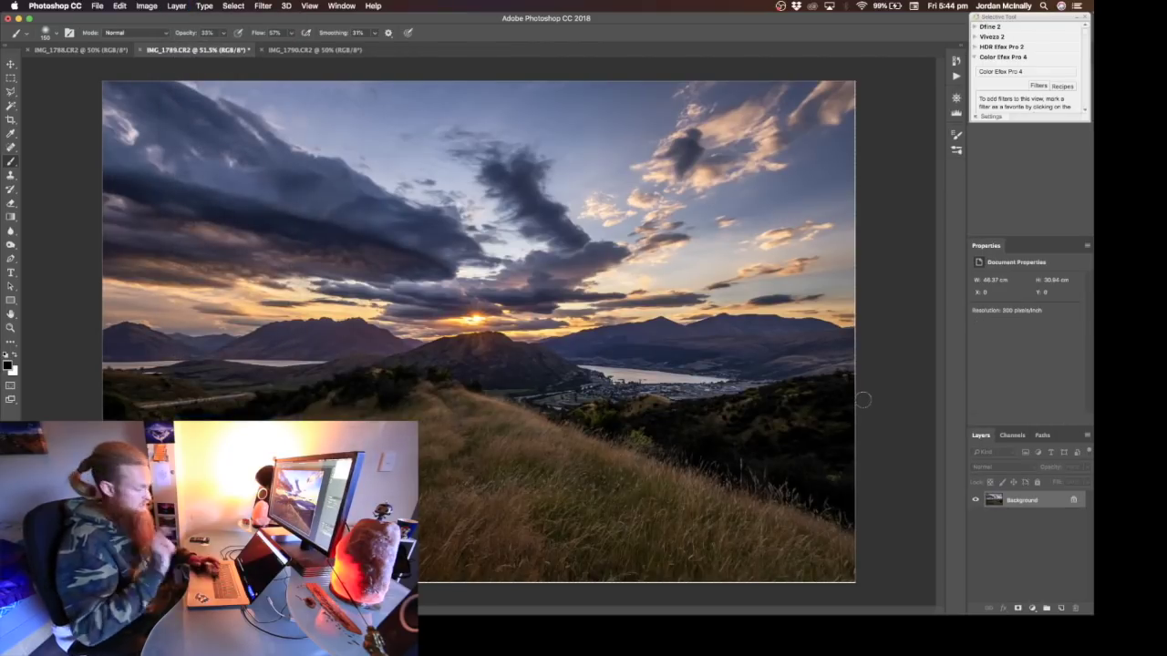
# Step: Crop the thin white strip off the image's right edge
pyautogui.press('c')
pyautogui.scroll(5, 884, 331)
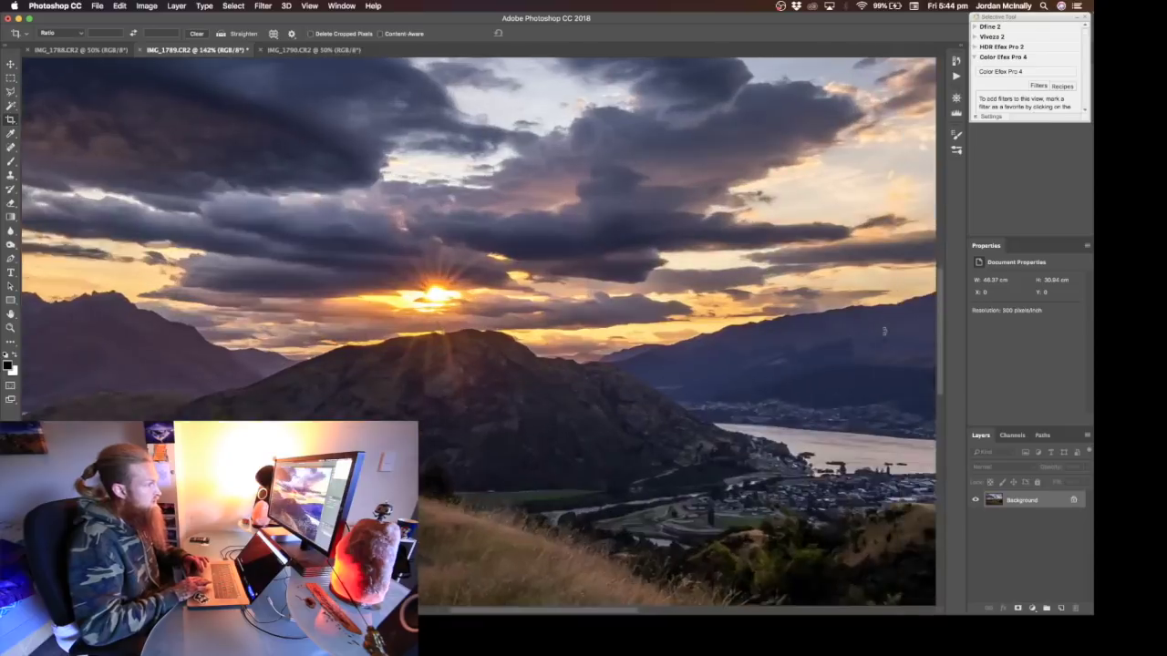
pyautogui.scroll(6, 883, 331)
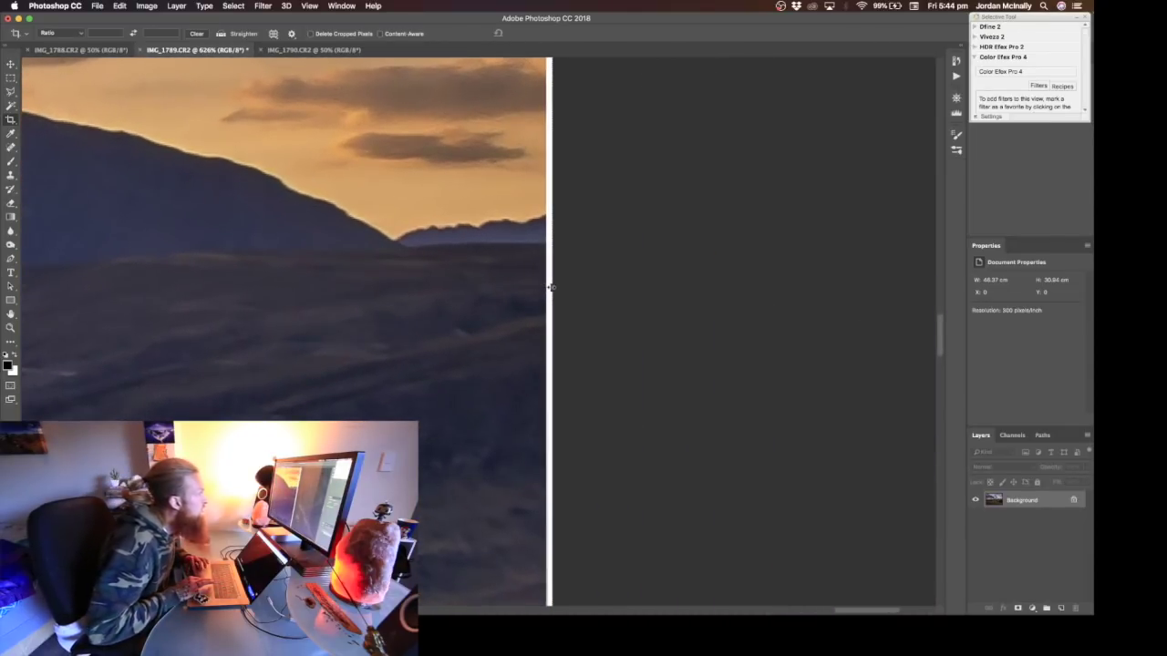
pyautogui.moveTo(551, 289); pyautogui.dragTo(548, 287)
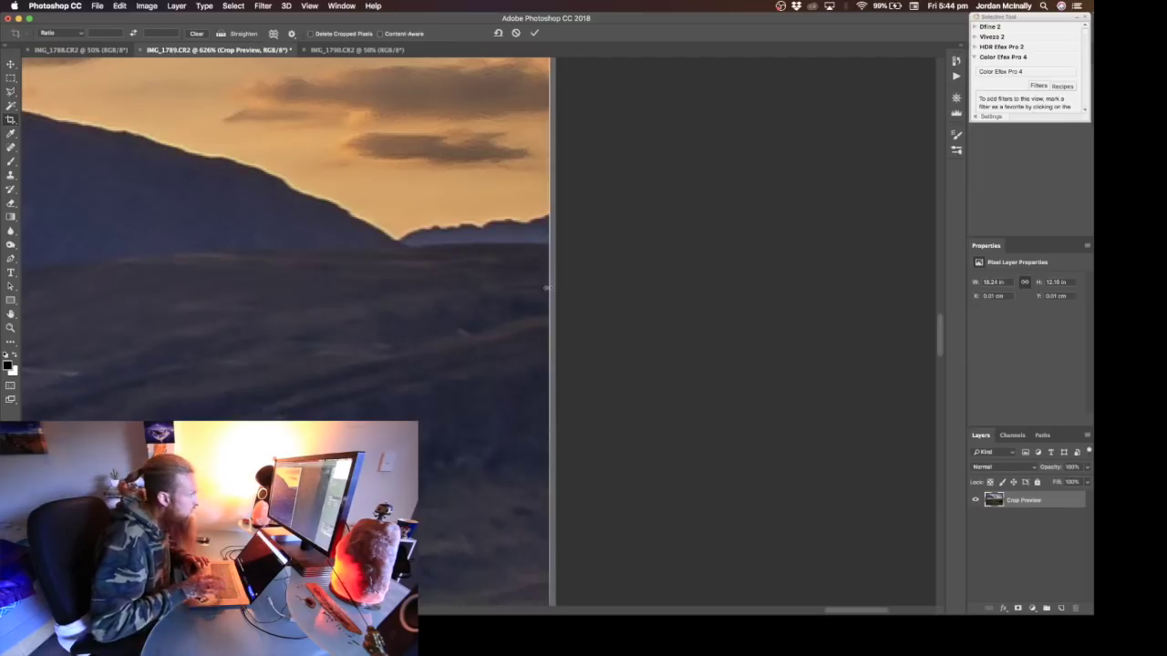
pyautogui.press('Return')
# Step: Crop the thin white line off the image's top edge above the sky
pyautogui.scroll(10, 657, 288)
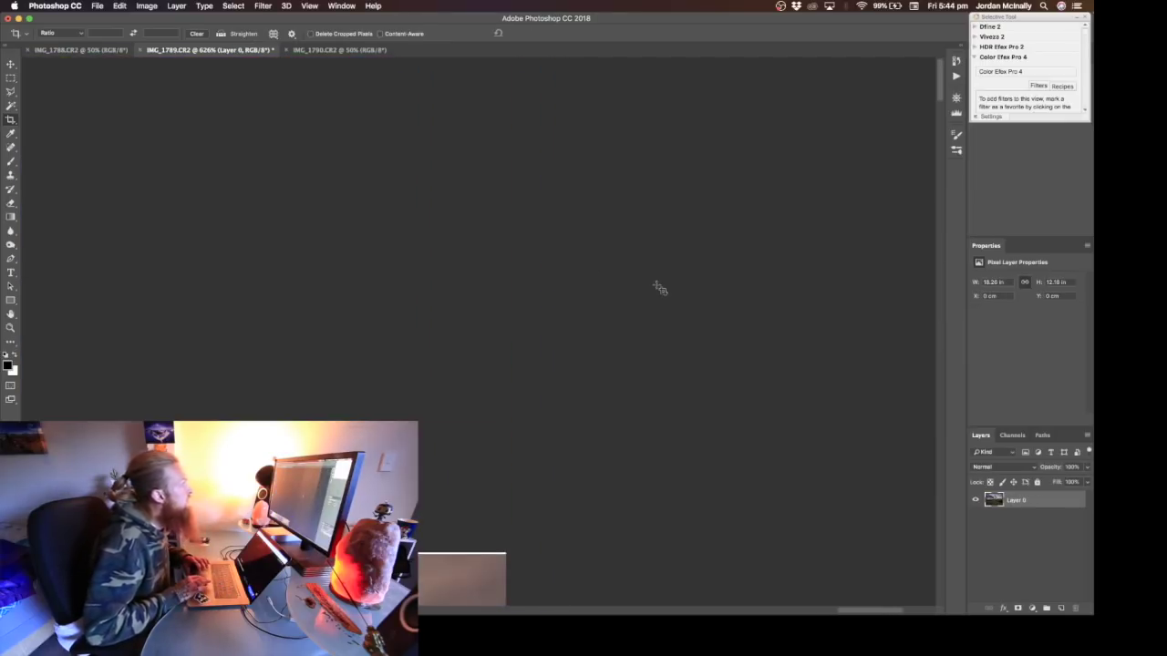
pyautogui.click(422, 380)
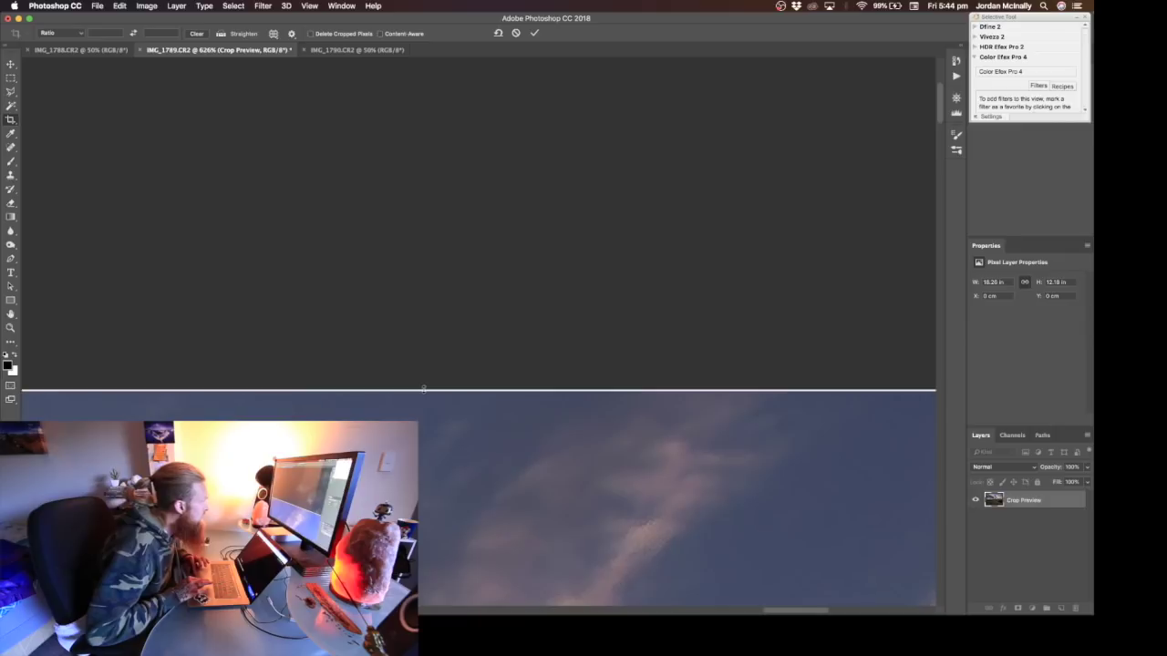
pyautogui.moveTo(424, 387); pyautogui.dragTo(427, 395)
pyautogui.scroll(10, 423, 387)
pyautogui.scroll(-5, 424, 388)
pyautogui.press('Return')
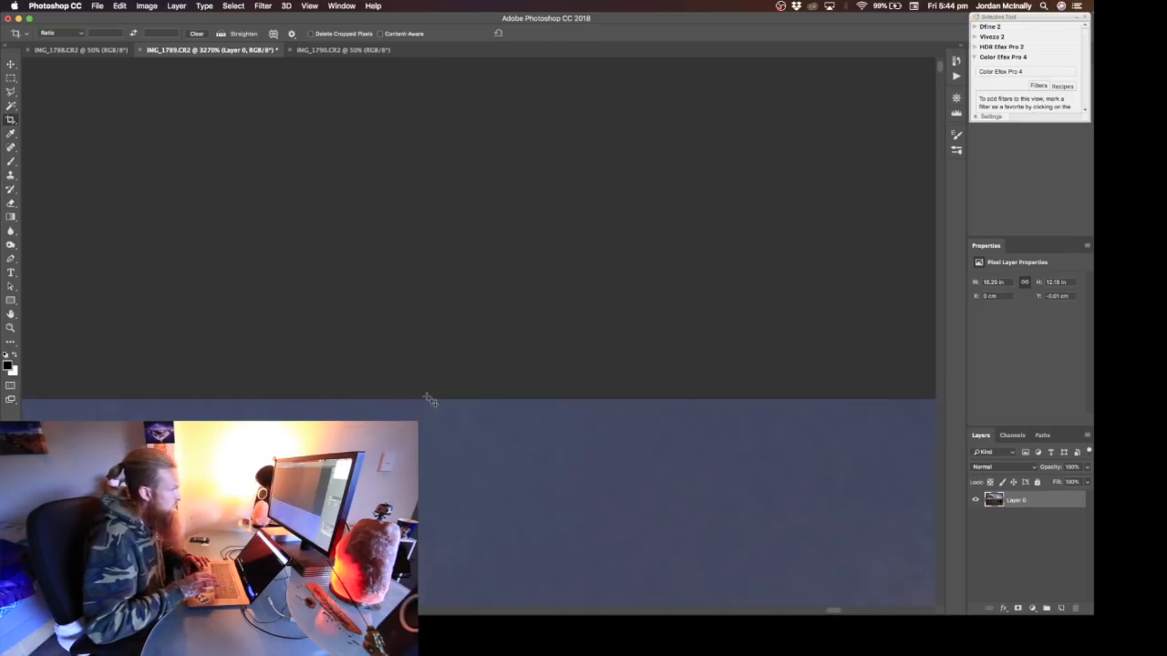
# Step: Crop the white strip off the image's left edge beside the dark clouds
pyautogui.scroll(-15, 431, 401)
pyautogui.scroll(8, 430, 401)
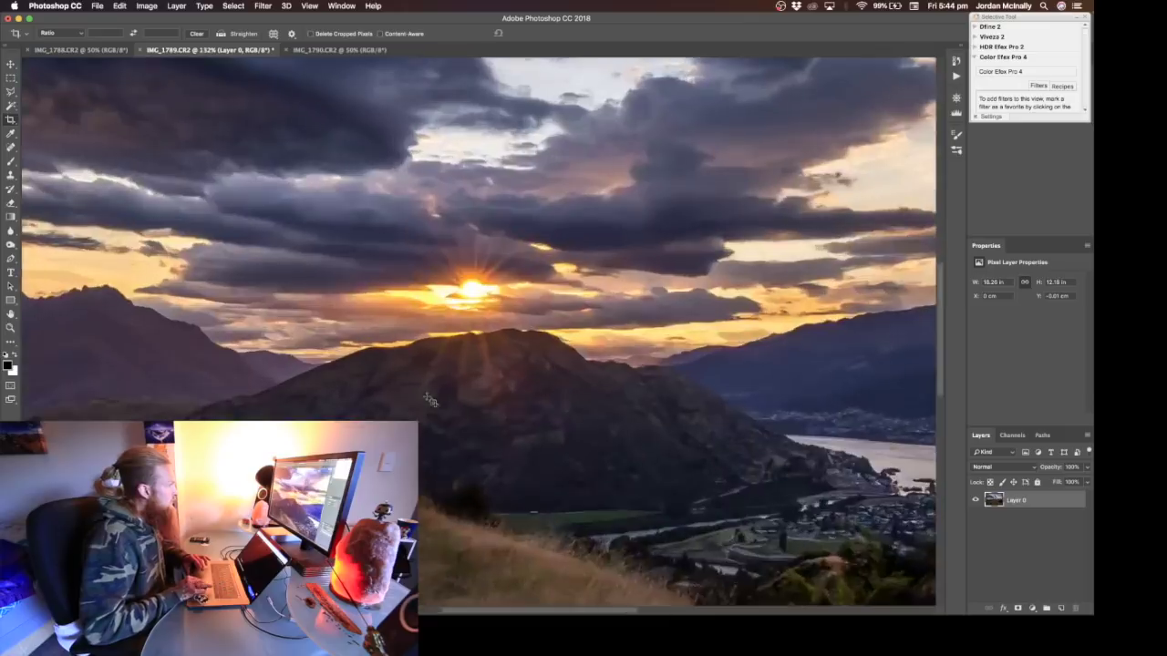
pyautogui.scroll(6, 431, 401)
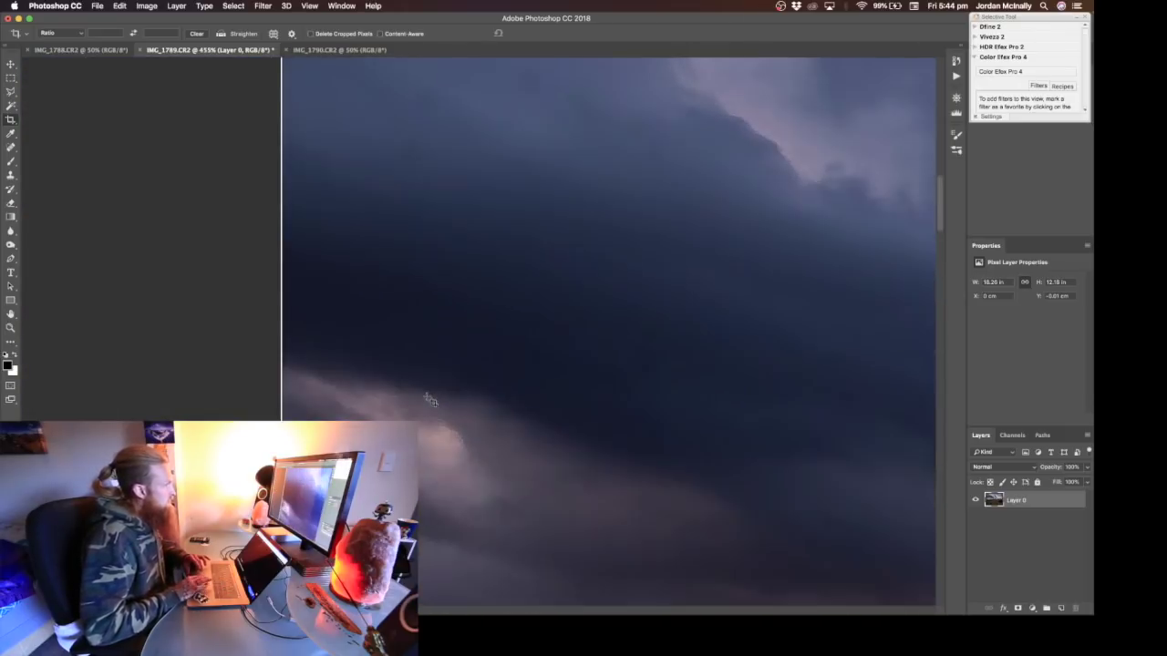
pyautogui.scroll(4, 430, 401)
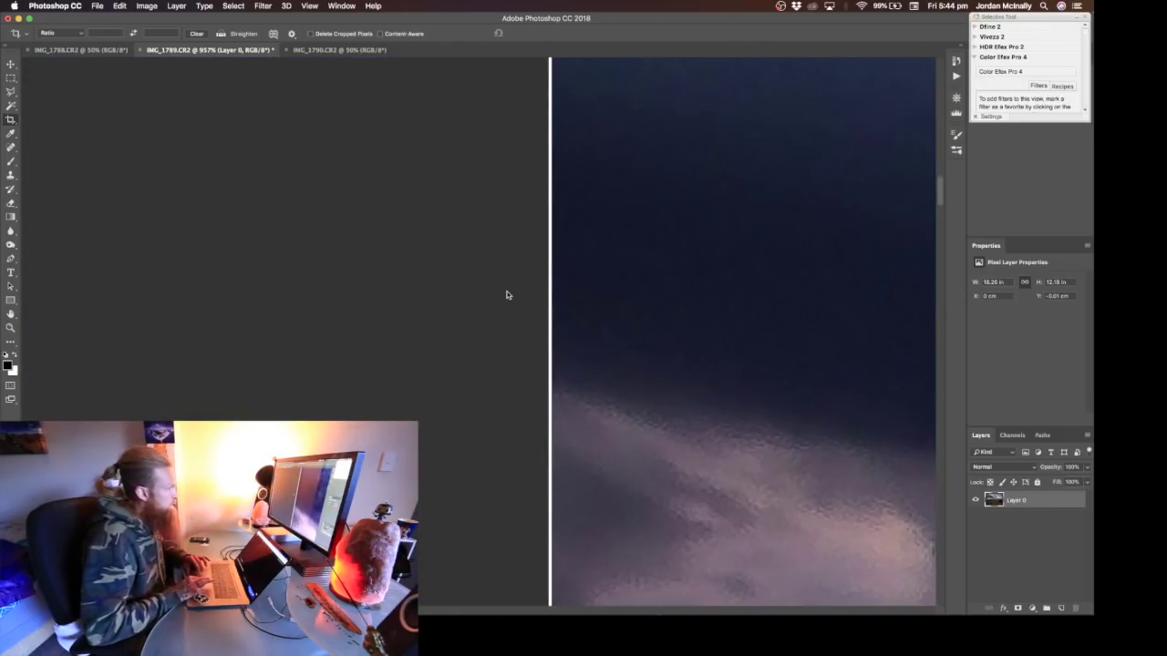
pyautogui.click(553, 295)
pyautogui.scroll(3, 549, 294)
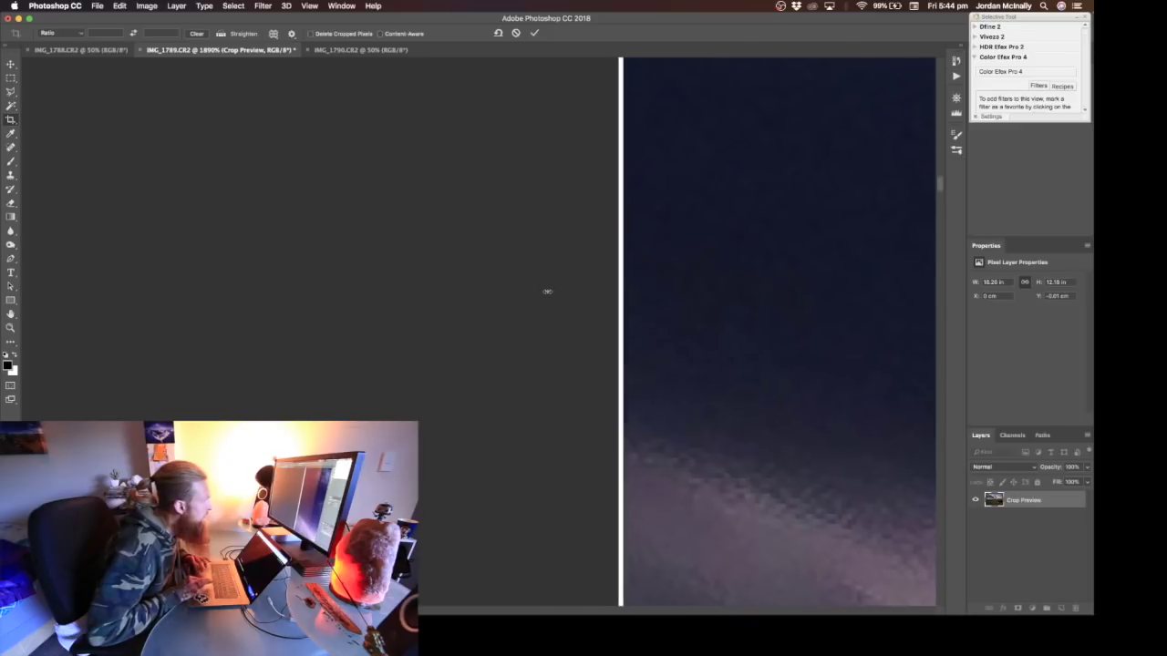
pyautogui.moveTo(617, 282); pyautogui.dragTo(621, 282)
pyautogui.press('Return')
pyautogui.hscroll(7, 621, 283)
pyautogui.scroll(-15, 621, 284)
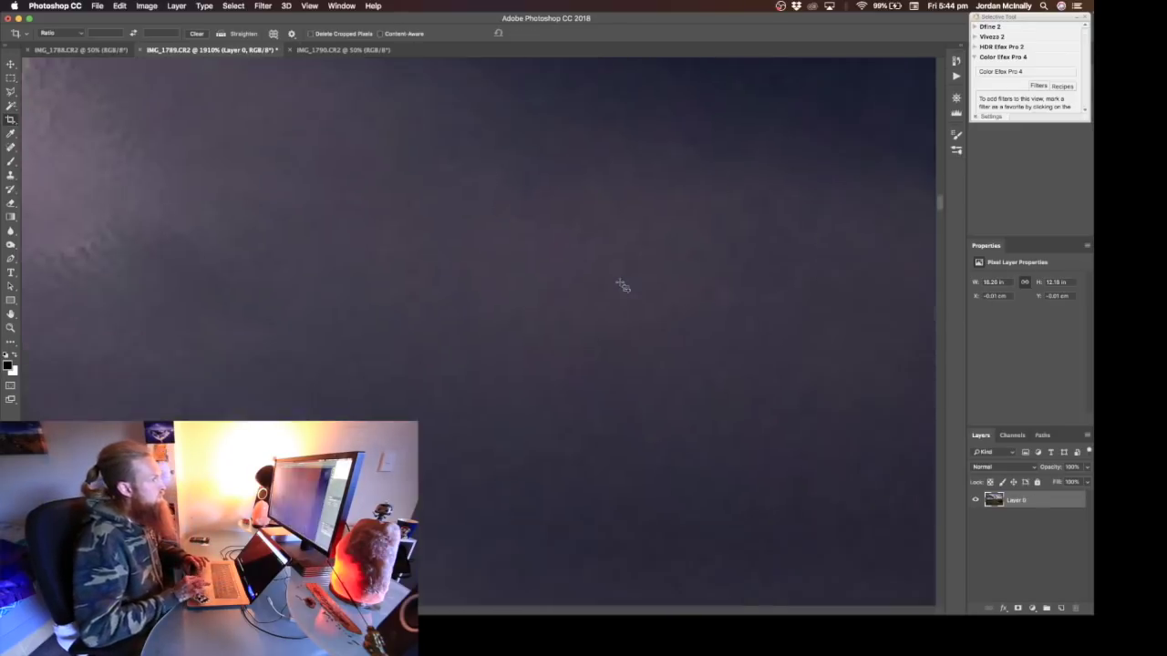
# Step: Crop the white strip off the image's bottom edge below the grass
pyautogui.press('super+0')
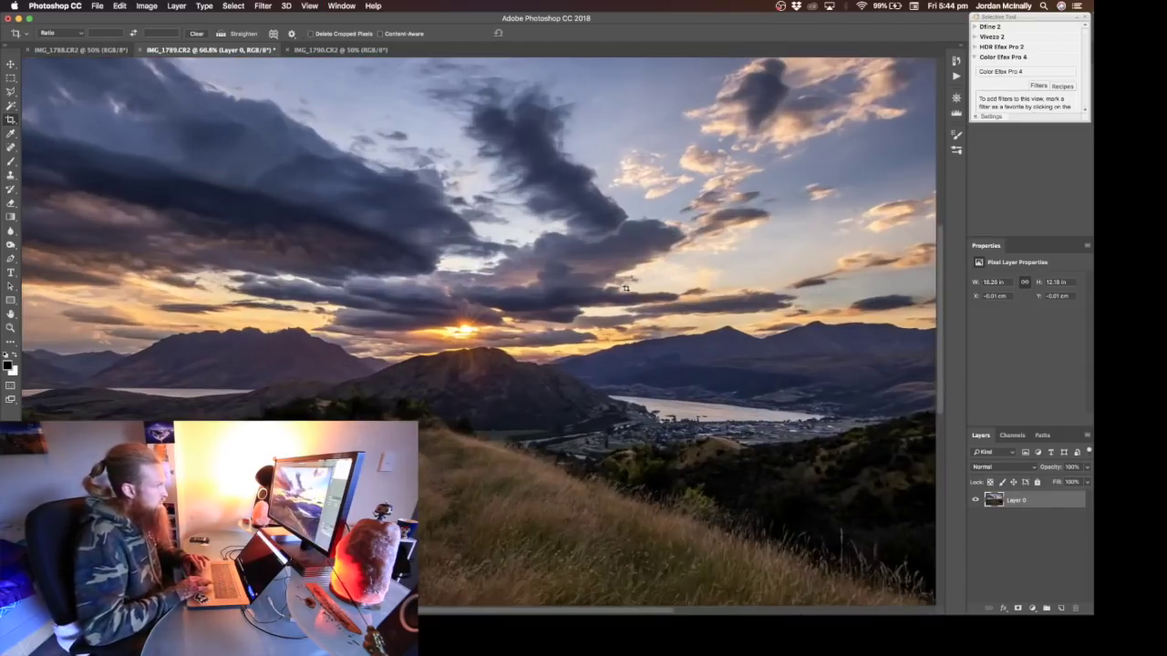
pyautogui.scroll(10, 625, 288)
pyautogui.scroll(10, 622, 286)
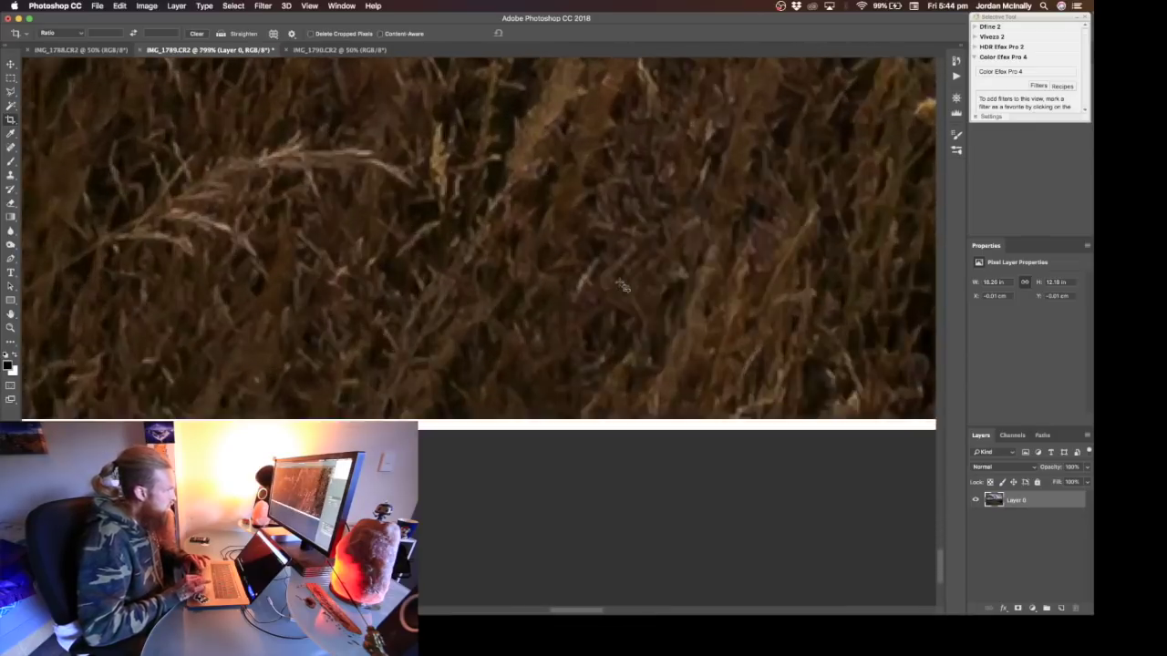
pyautogui.scroll(3, 622, 287)
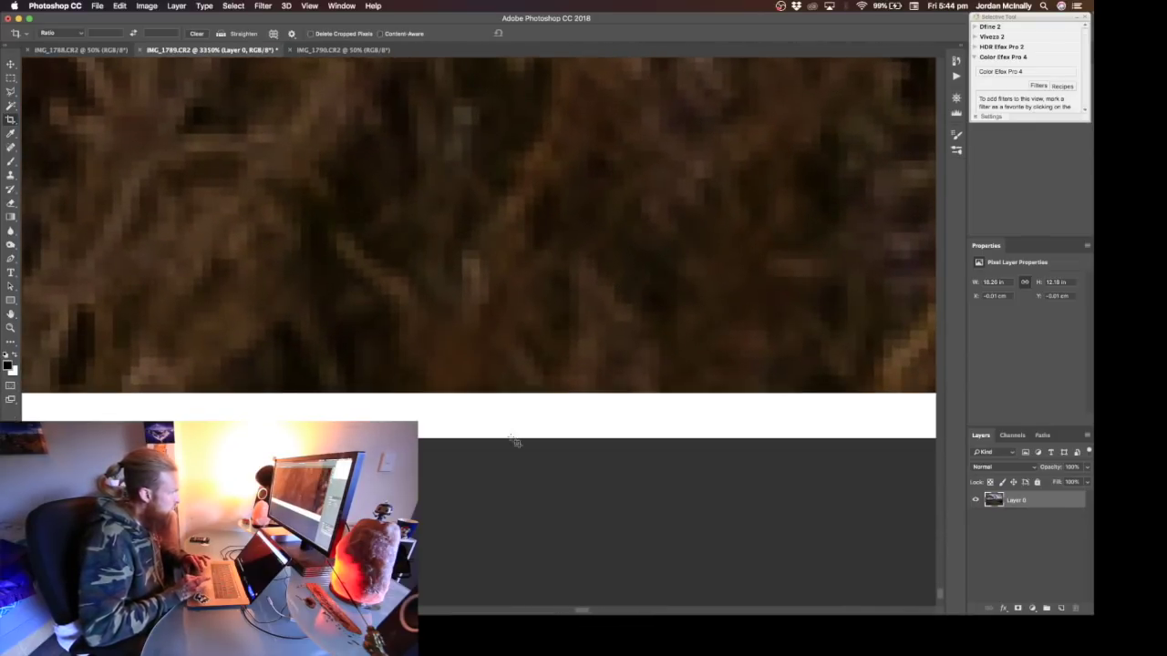
pyautogui.click(495, 463)
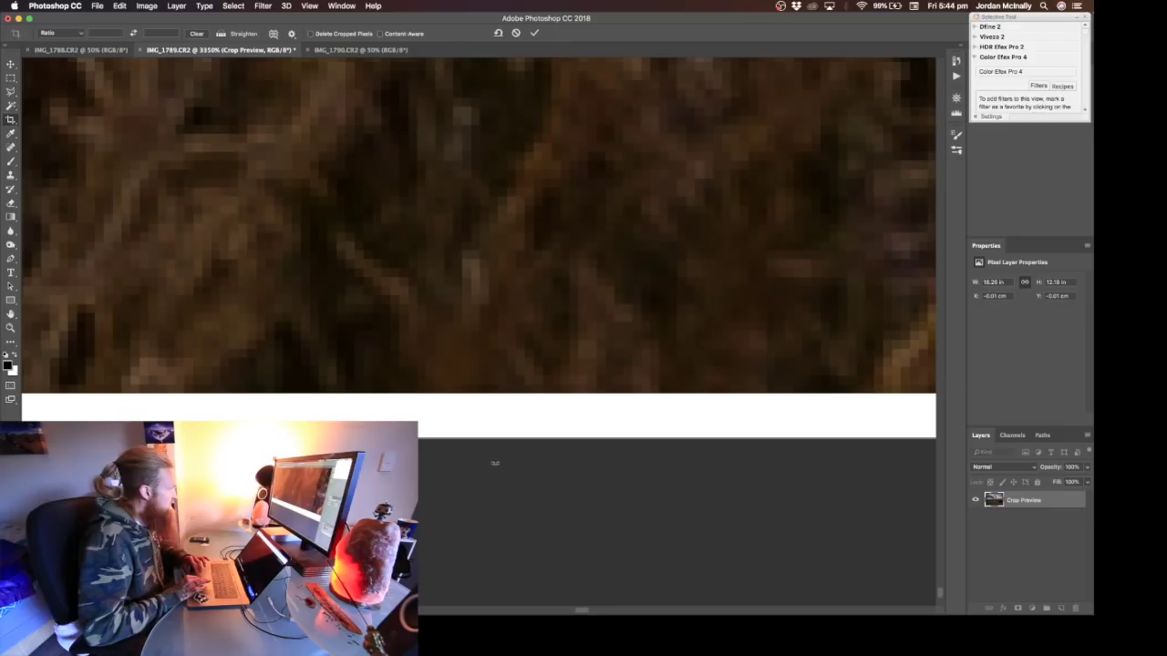
pyautogui.moveTo(484, 440); pyautogui.dragTo(486, 416)
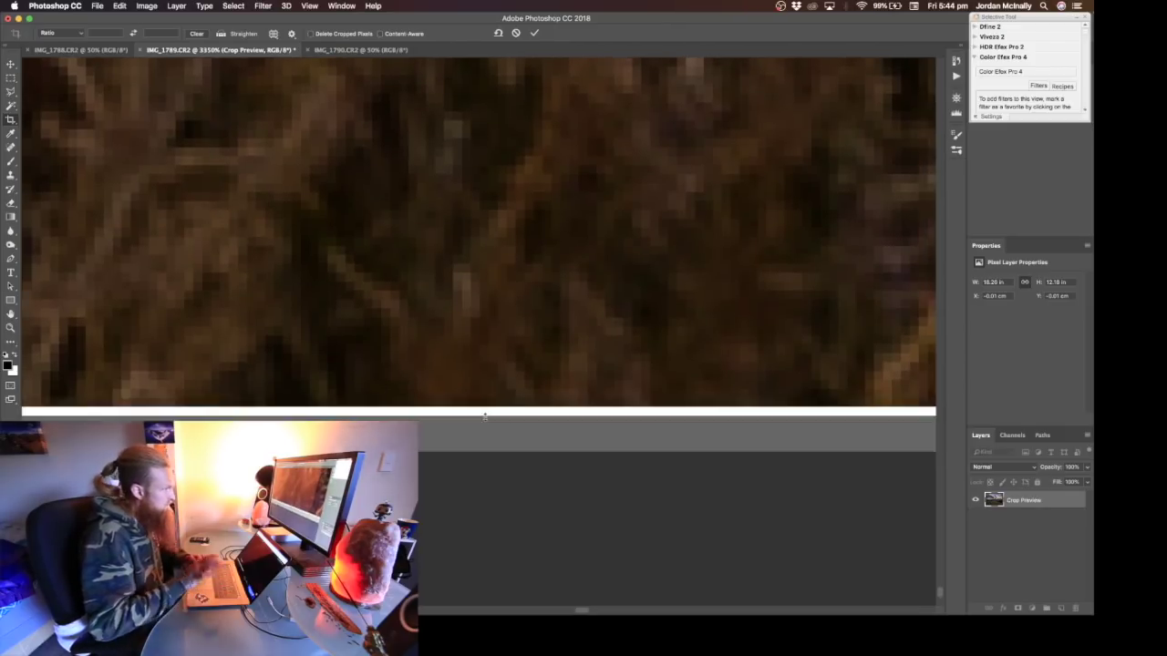
pyautogui.press('Return')
pyautogui.press('super+0')
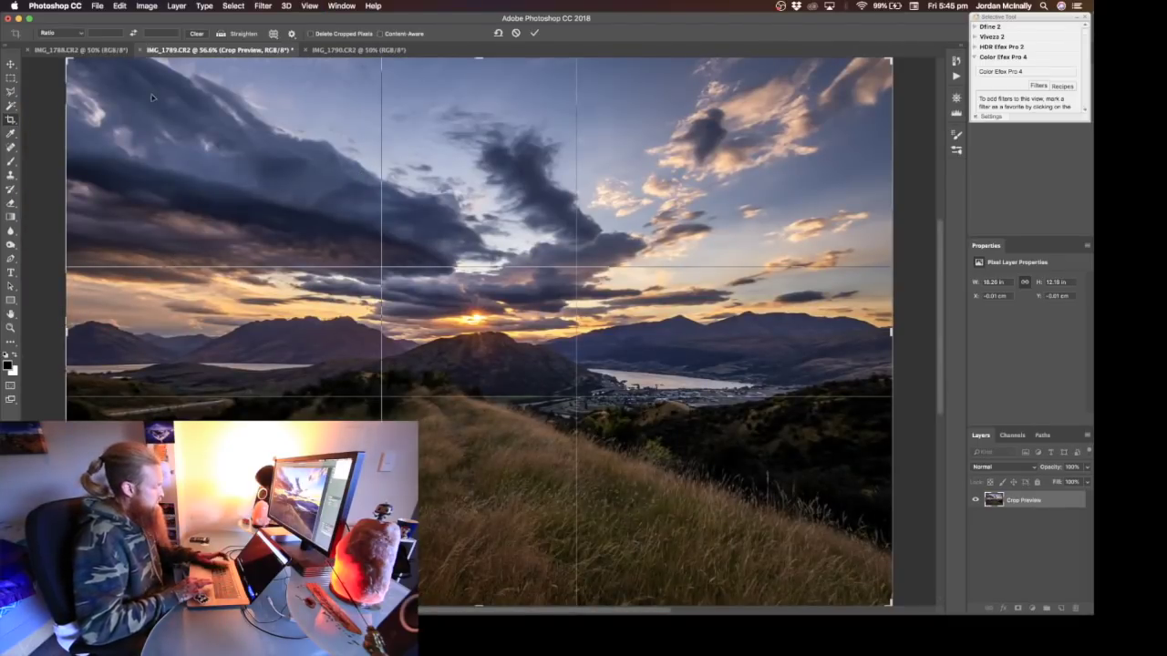
# Step: Flatten the cropped image so Layer 0 turns into a Background layer
pyautogui.press('super+minus')
pyautogui.press('super+minus')
pyautogui.press('super+plus')
pyautogui.press('super+plus')
pyautogui.press('super+plus')
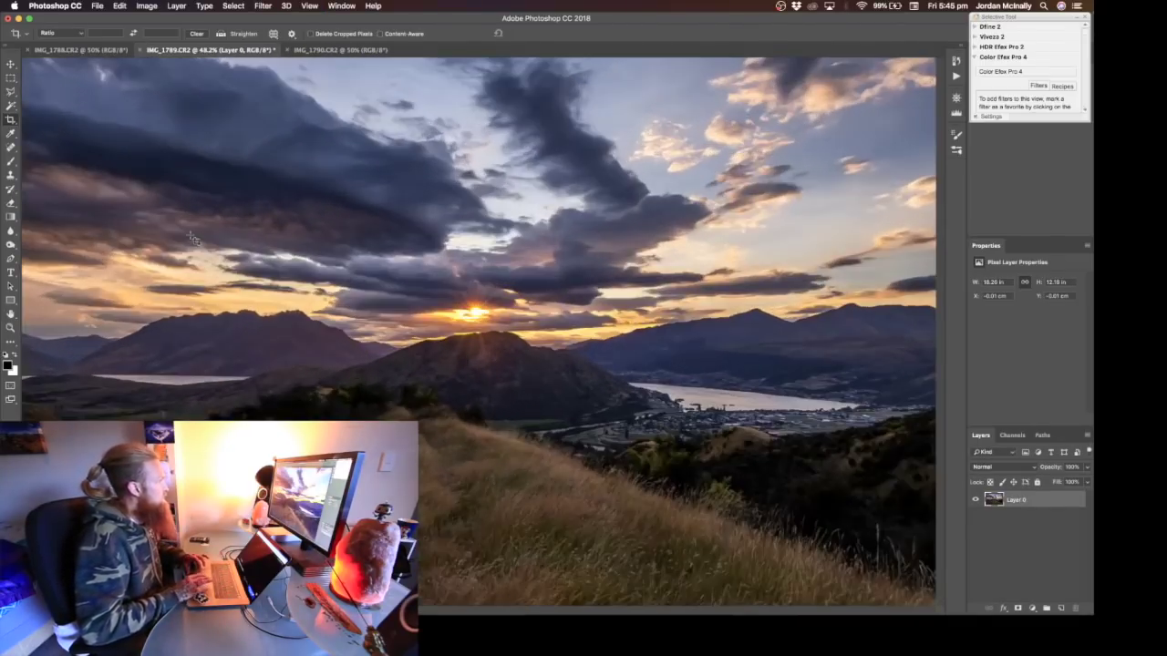
pyautogui.press('super+plus')
pyautogui.press('super+plus')
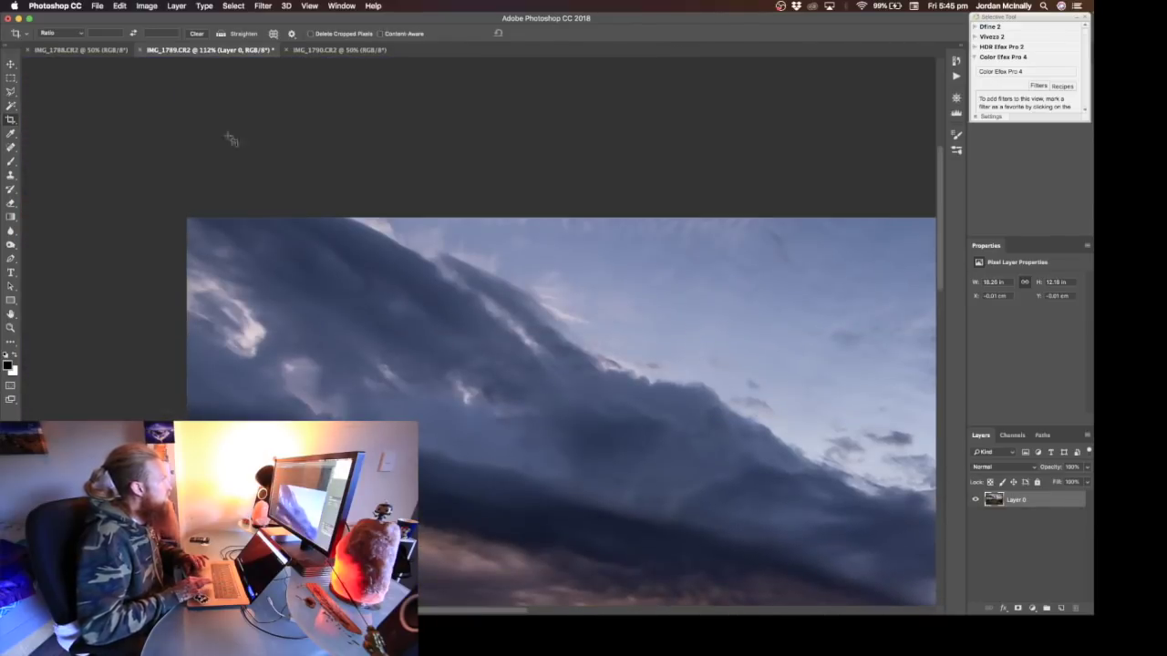
pyautogui.click(177, 5)
pyautogui.click(228, 417)
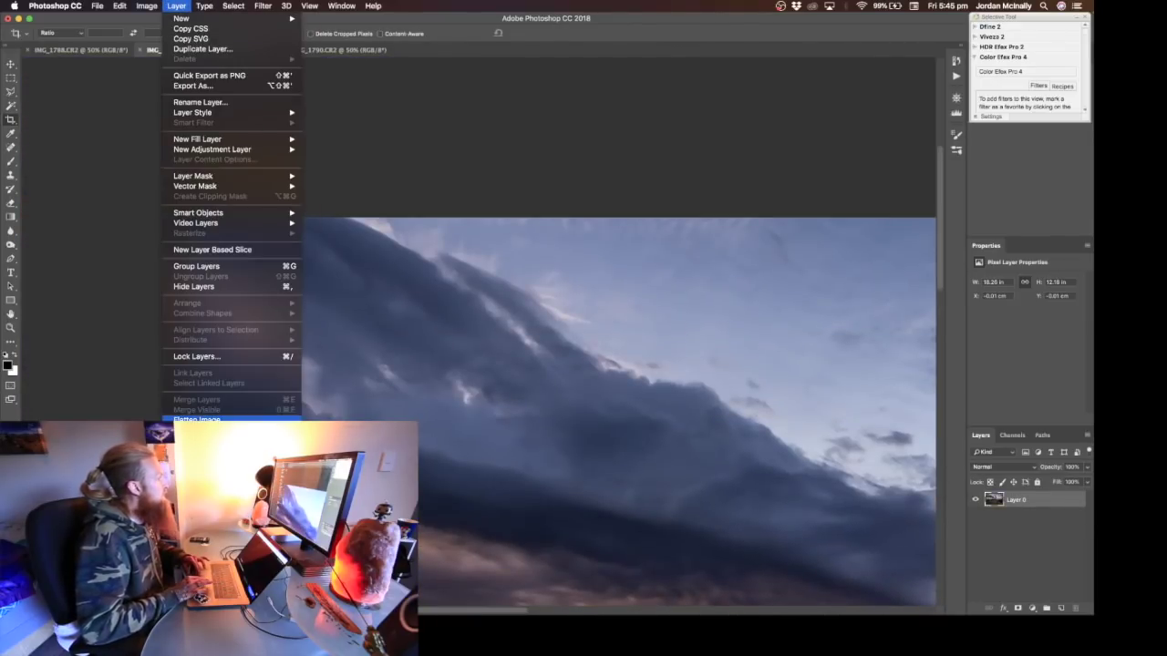
pyautogui.press('super+0')
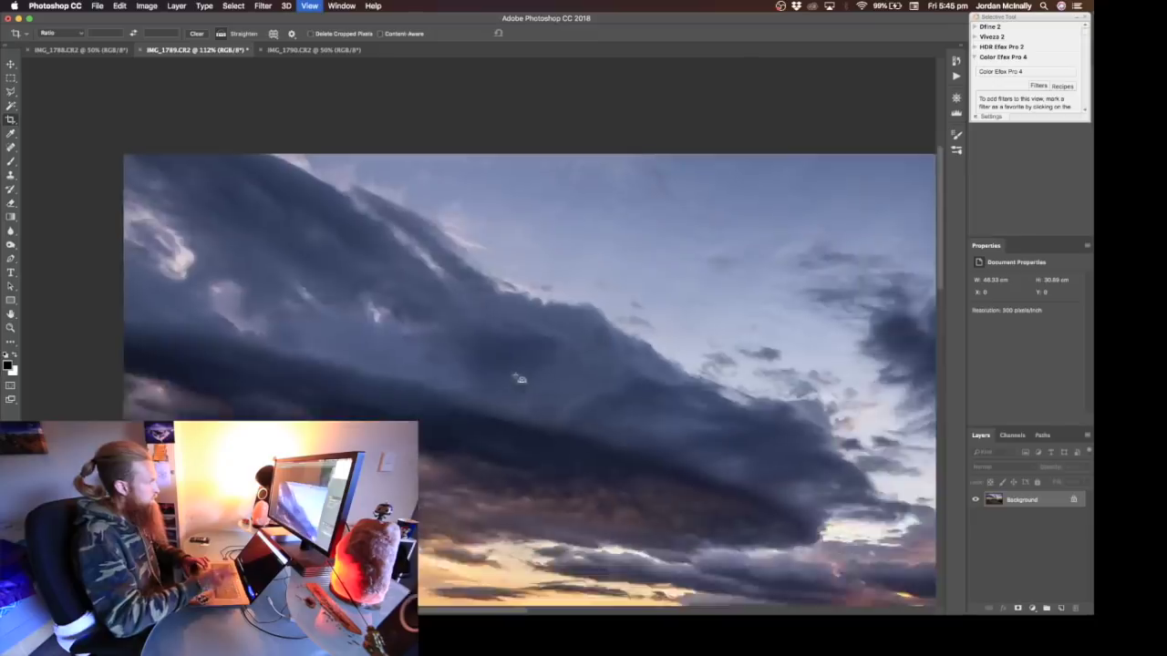
# Step: Save the flattened image to the Desktop in Photoshop format as Sun In The Middle.psd
pyautogui.press('v')
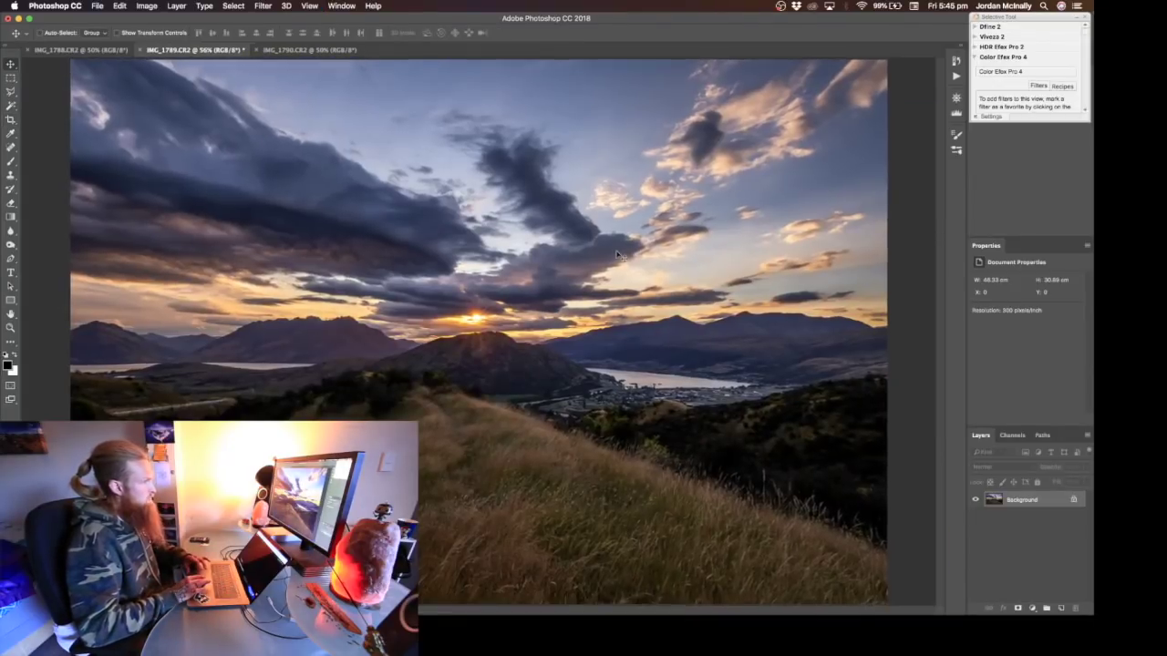
pyautogui.press('super+minus')
pyautogui.press('super+shift+s')
pyautogui.write('Sun')
pyautogui.write(' in The Middle.psd')
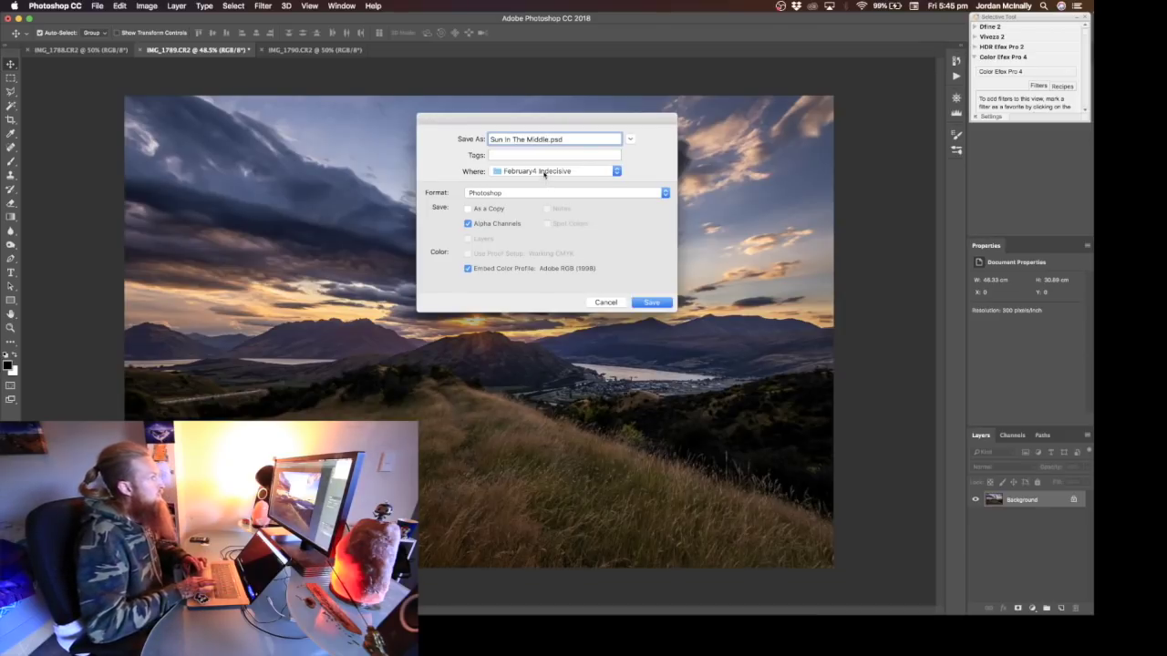
pyautogui.click(545, 172)
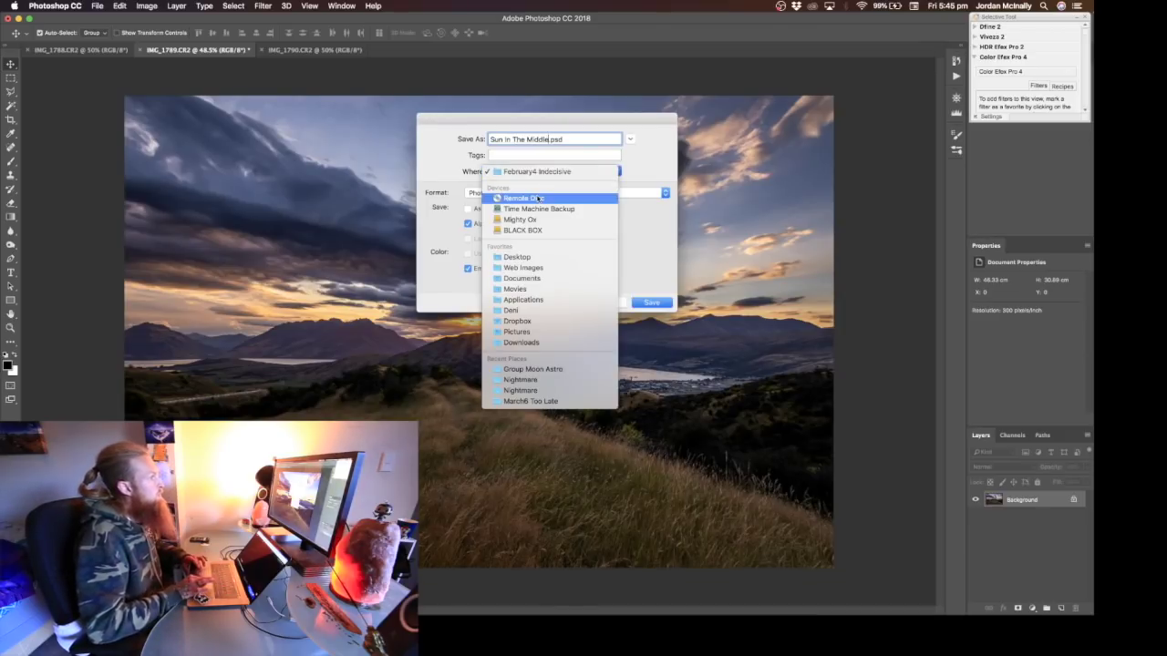
pyautogui.click(547, 258)
pyautogui.press('Return')
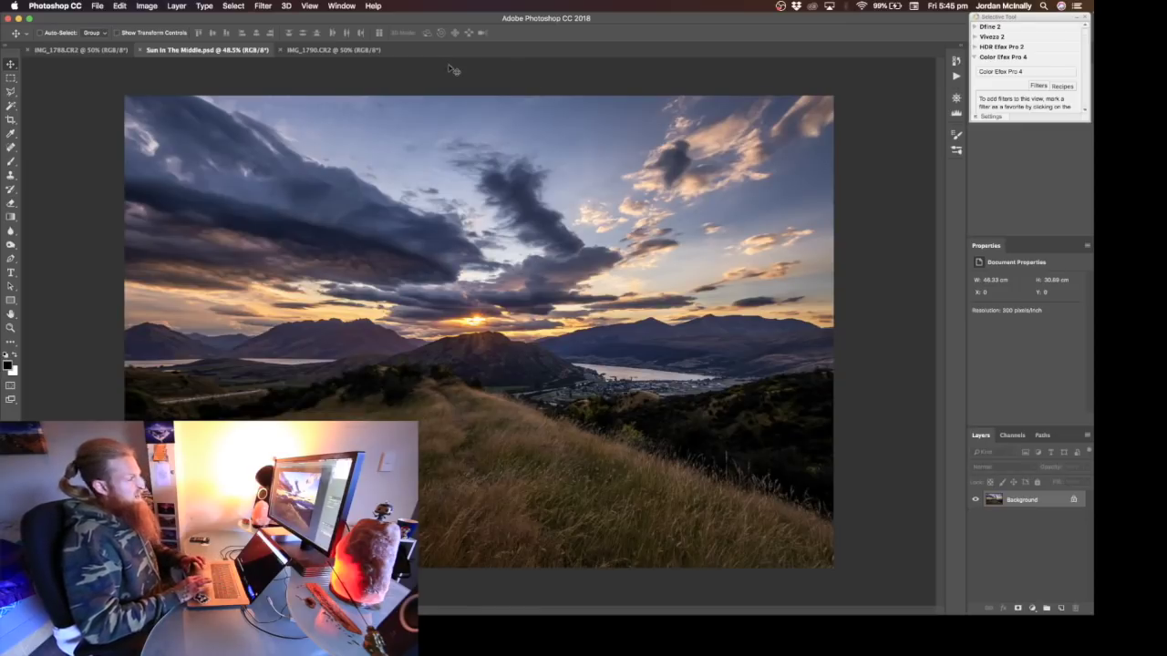
# Step: Run the Lights action from the TK-LumMasks(Curves) set to add a Curves layer masked to the highlights
pyautogui.press('super+0')
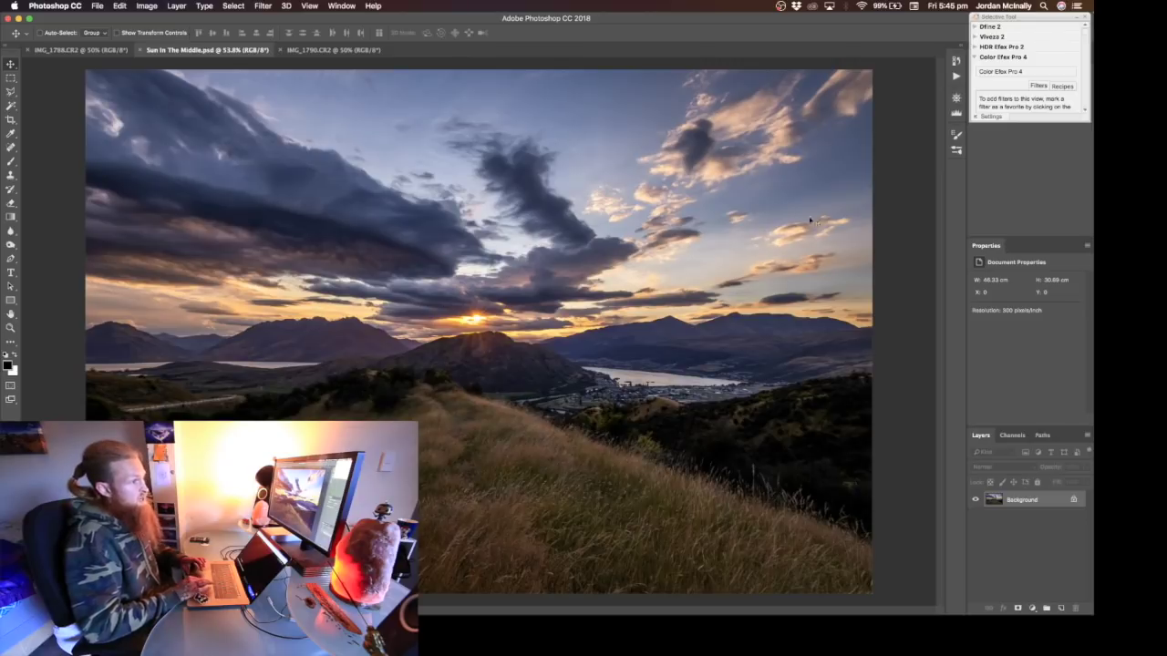
pyautogui.scroll(10, 745, 209)
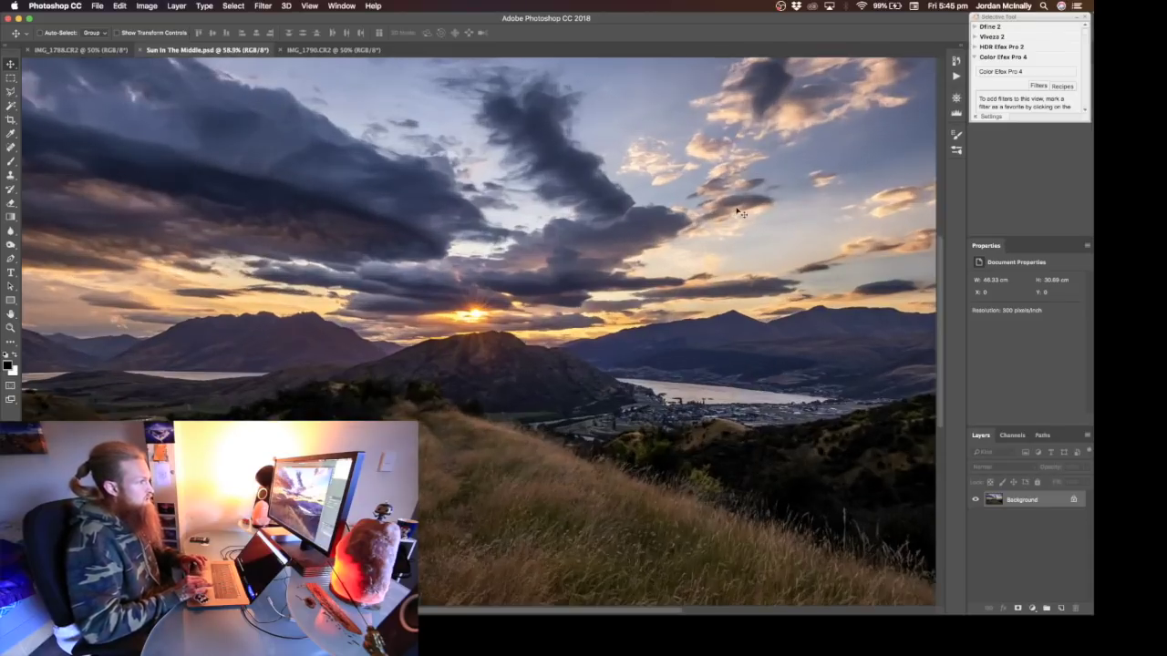
pyautogui.scroll(5, 738, 211)
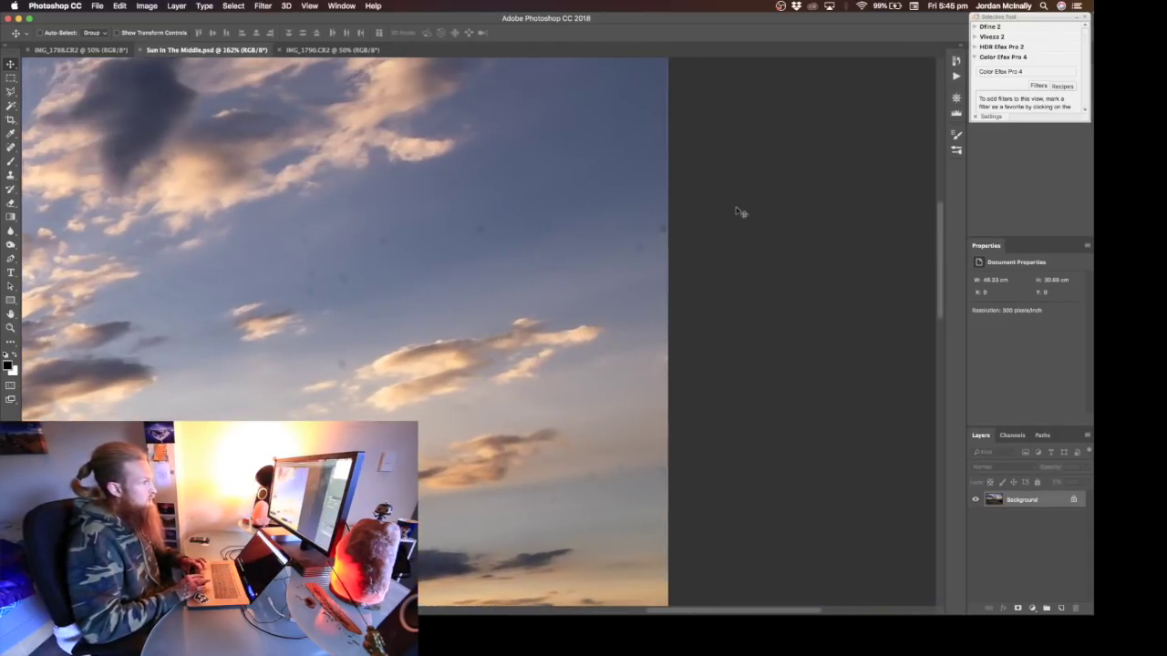
pyautogui.press('super+0')
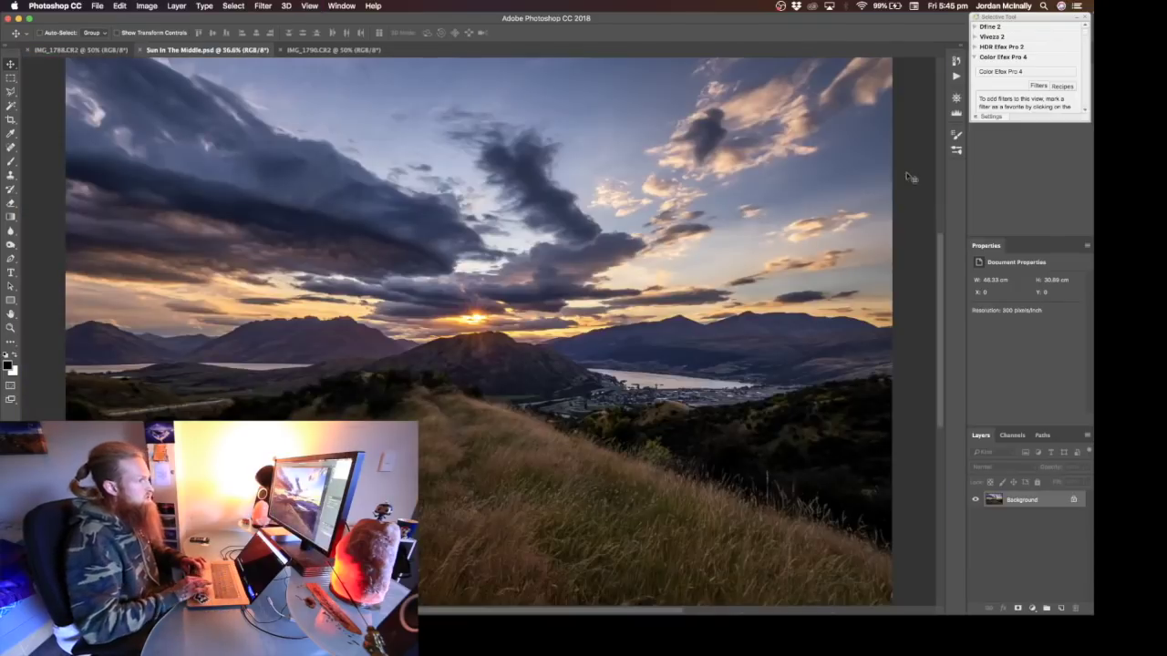
pyautogui.click(957, 75)
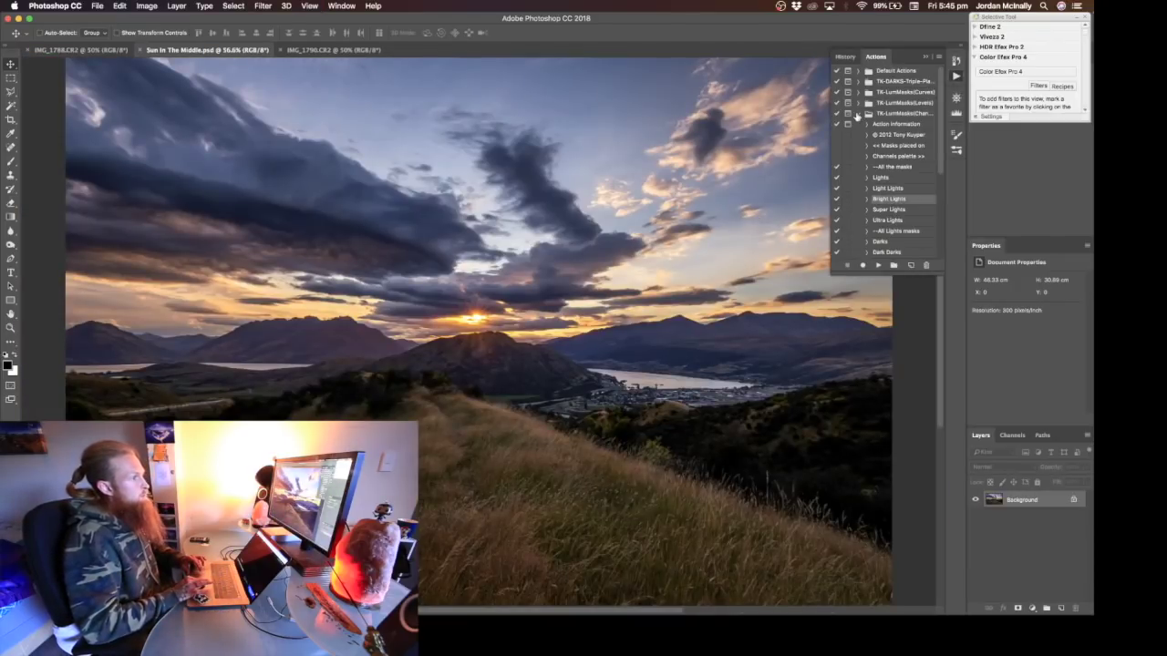
pyautogui.click(857, 92)
pyautogui.click(891, 159)
pyautogui.click(878, 265)
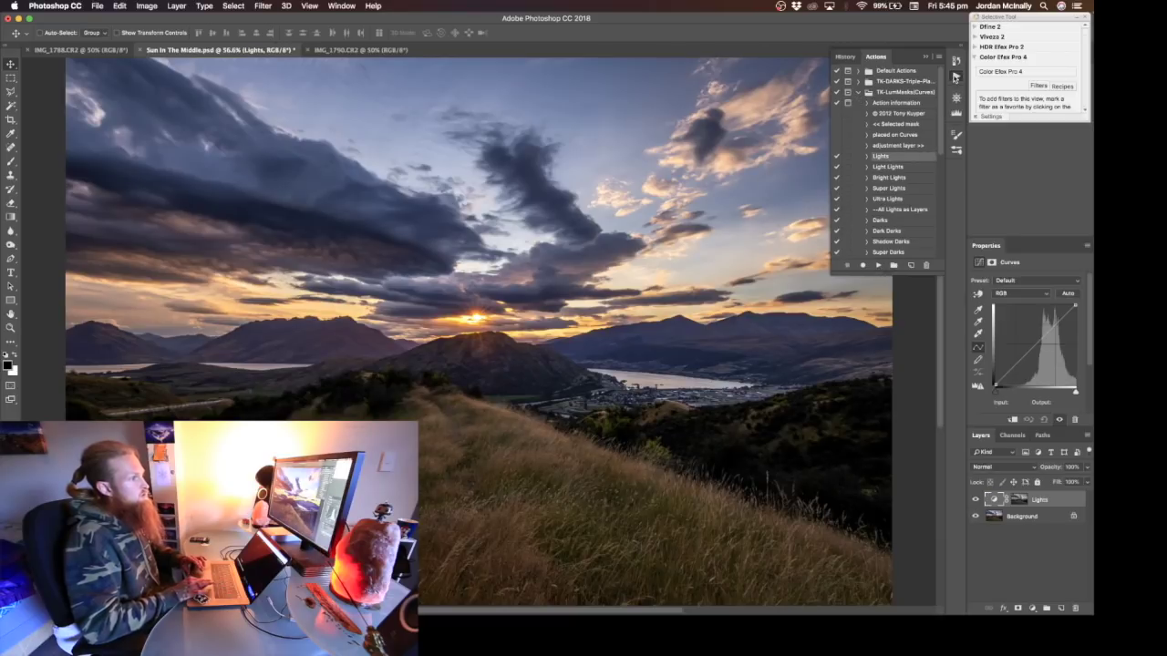
# Step: Shape a gentle S-curve on the Lights layer with points at about 187/195 and 67/53, and compare it with the original
pyautogui.moveTo(1052, 330); pyautogui.dragTo(1047, 324)
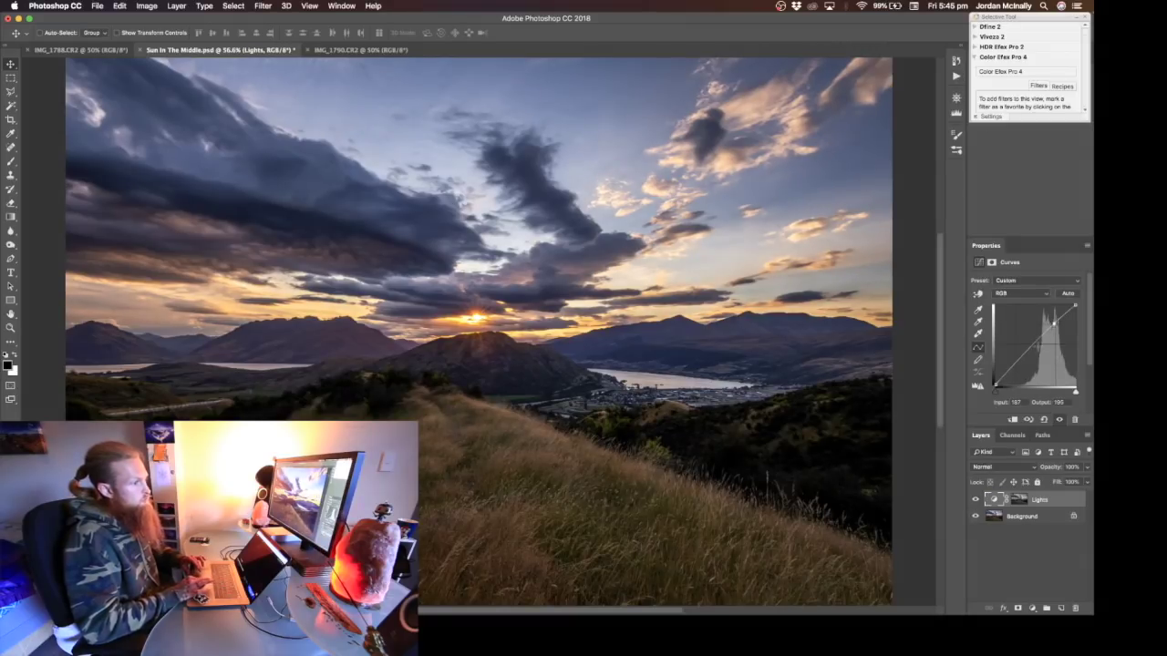
pyautogui.click(1016, 367)
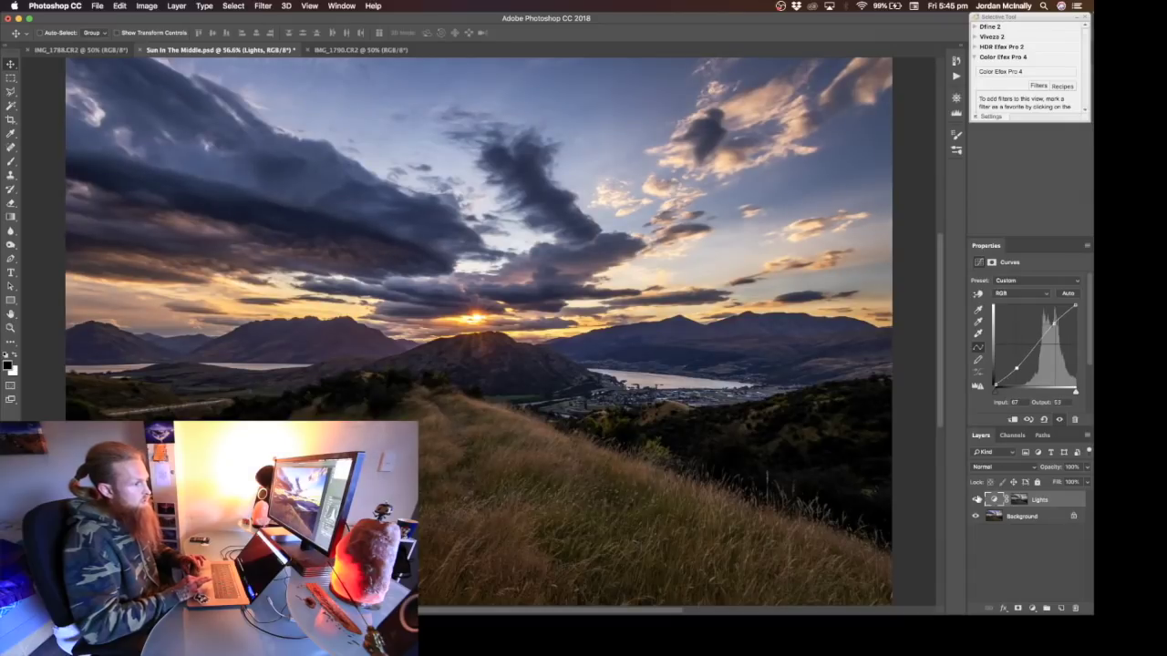
pyautogui.click(976, 501)
pyautogui.click(975, 500)
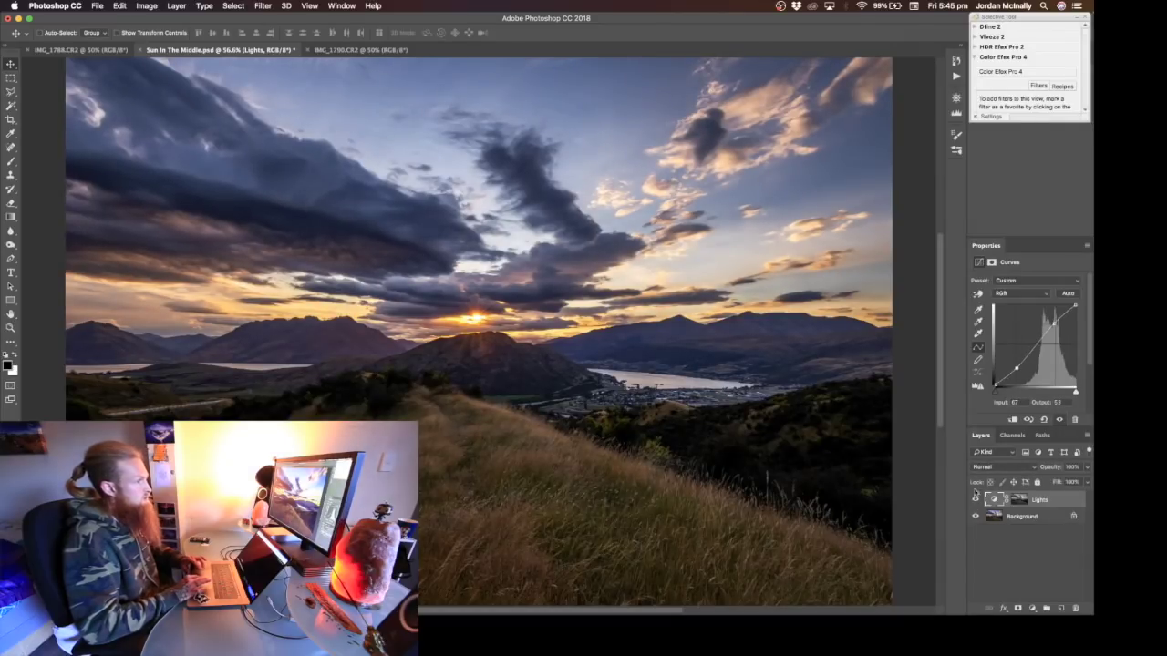
# Step: Apply Color Efex Pro 4 Tonal Contrast with highlights 15%, midtones 27%, shadows 15%, saturation 17% and highlight protection 25%
pyautogui.click(997, 71)
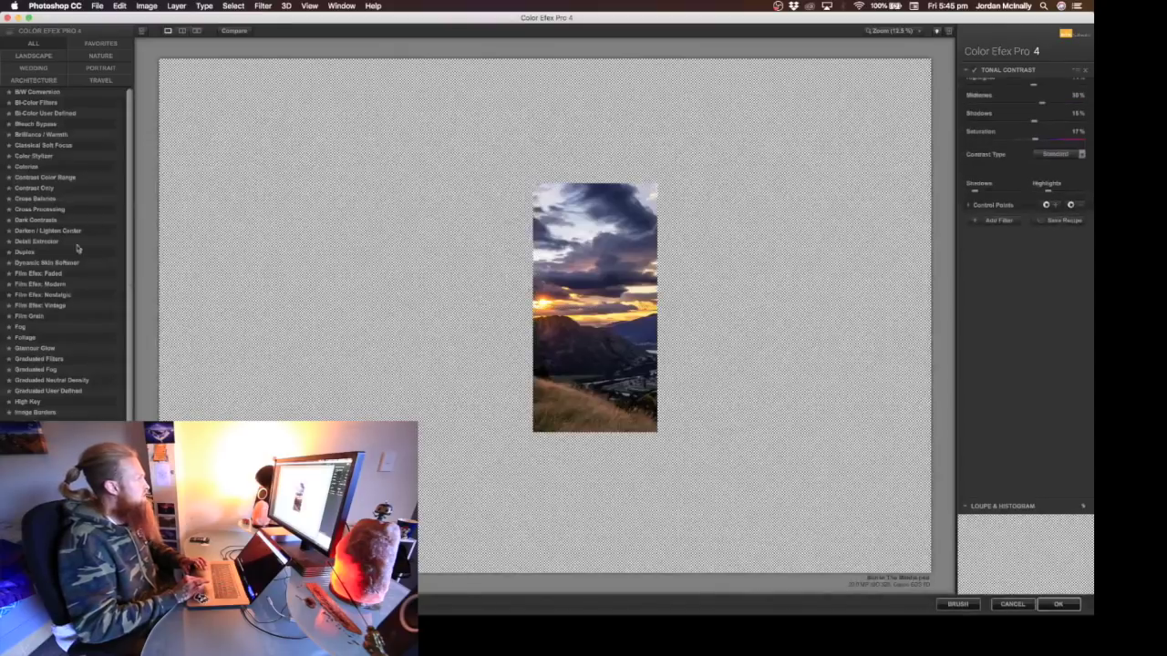
pyautogui.scroll(-5, 77, 248)
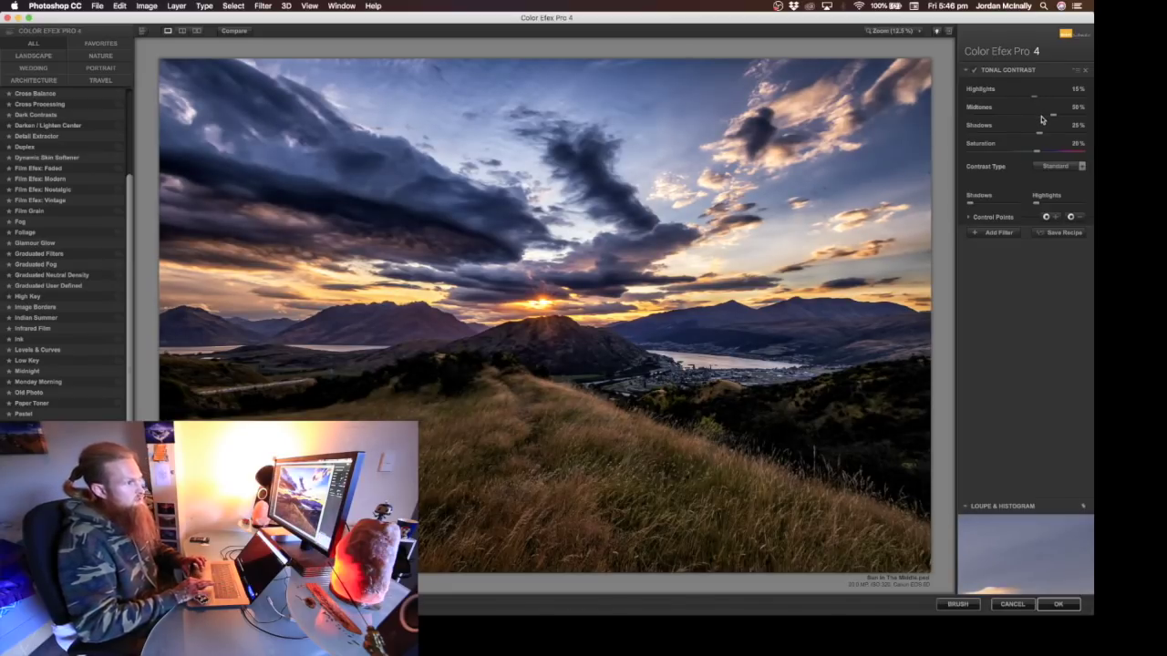
pyautogui.moveTo(1037, 133); pyautogui.dragTo(1034, 134)
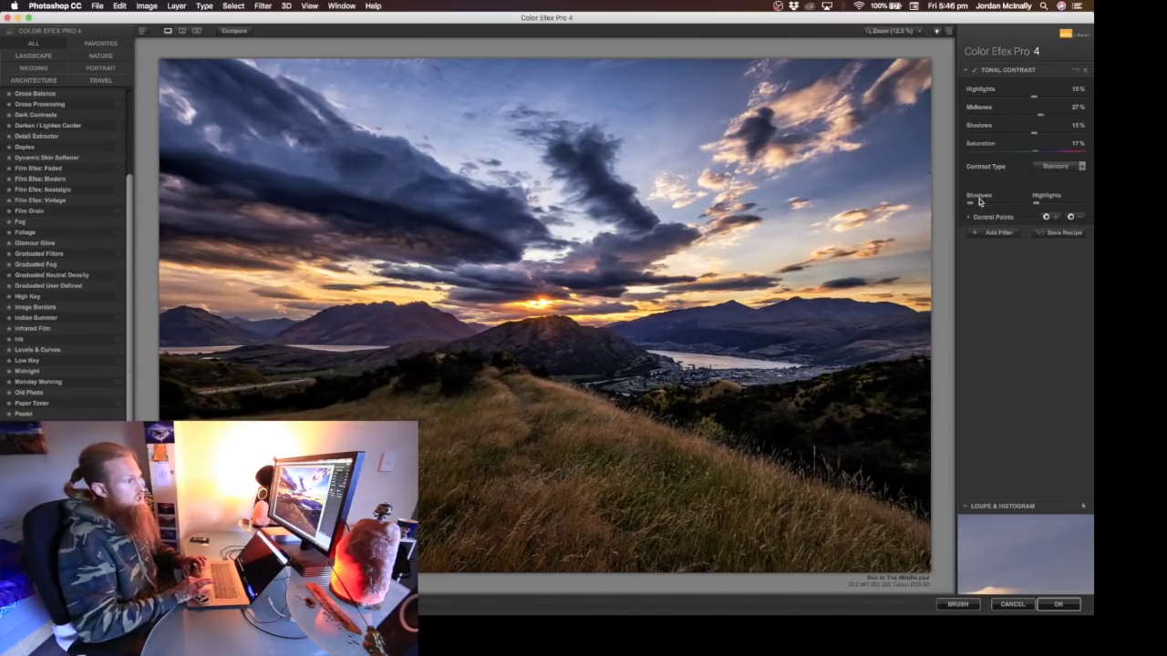
pyautogui.moveTo(1043, 213); pyautogui.dragTo(1045, 208)
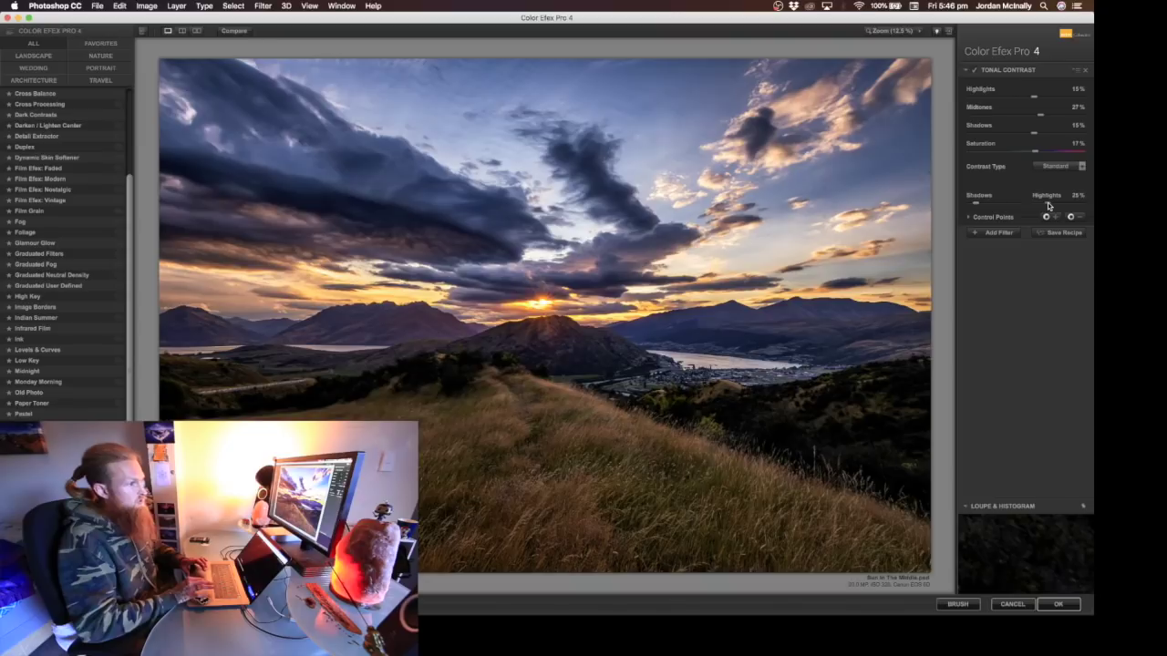
pyautogui.click(239, 31)
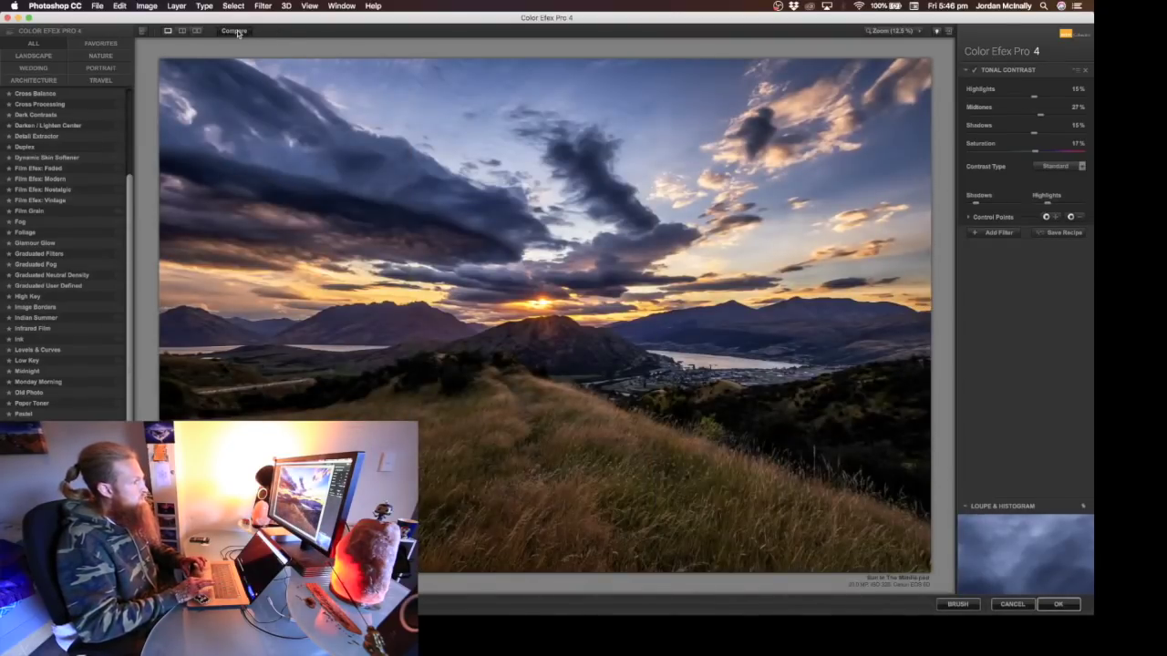
pyautogui.click(1061, 606)
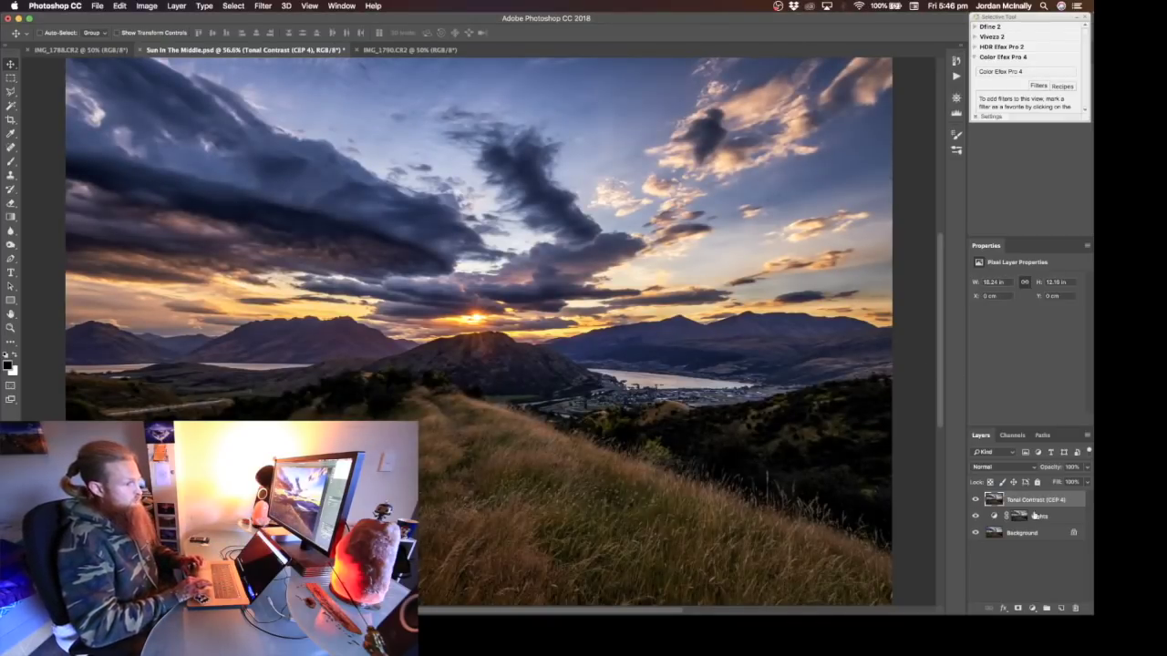
# Step: Add a black mask to the Tonal Contrast layer and fill it with white at 44% opacity using the Paint Bucket
pyautogui.keyDown('alt'); pyautogui.click(1017, 609); pyautogui.keyUp('alt')
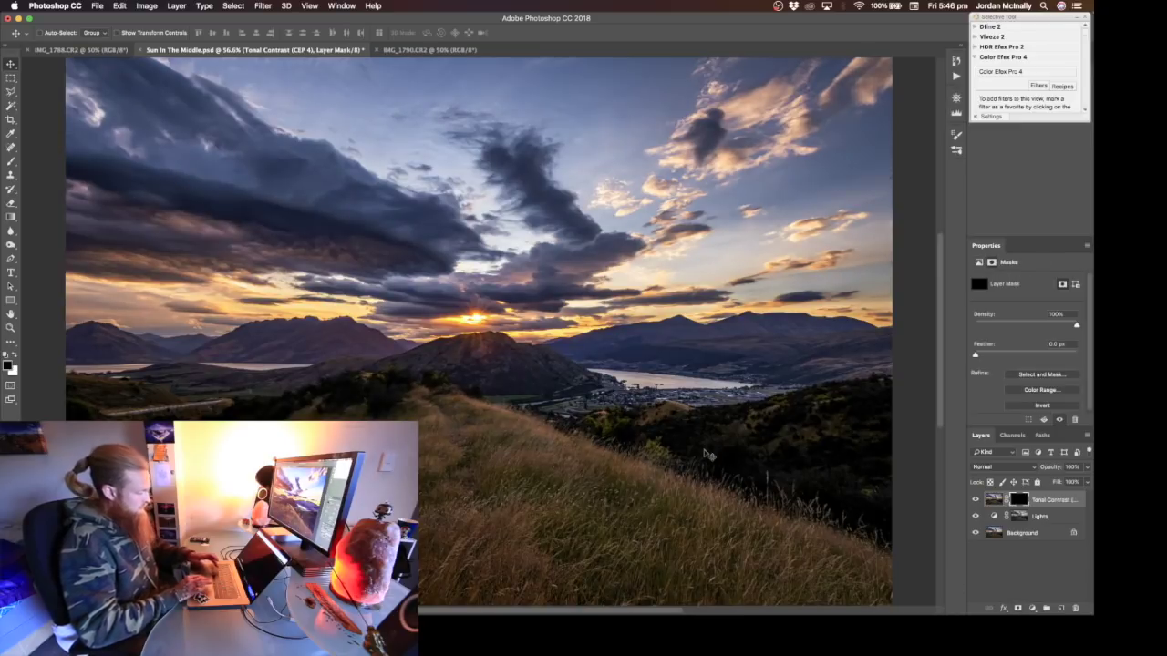
pyautogui.press('g')
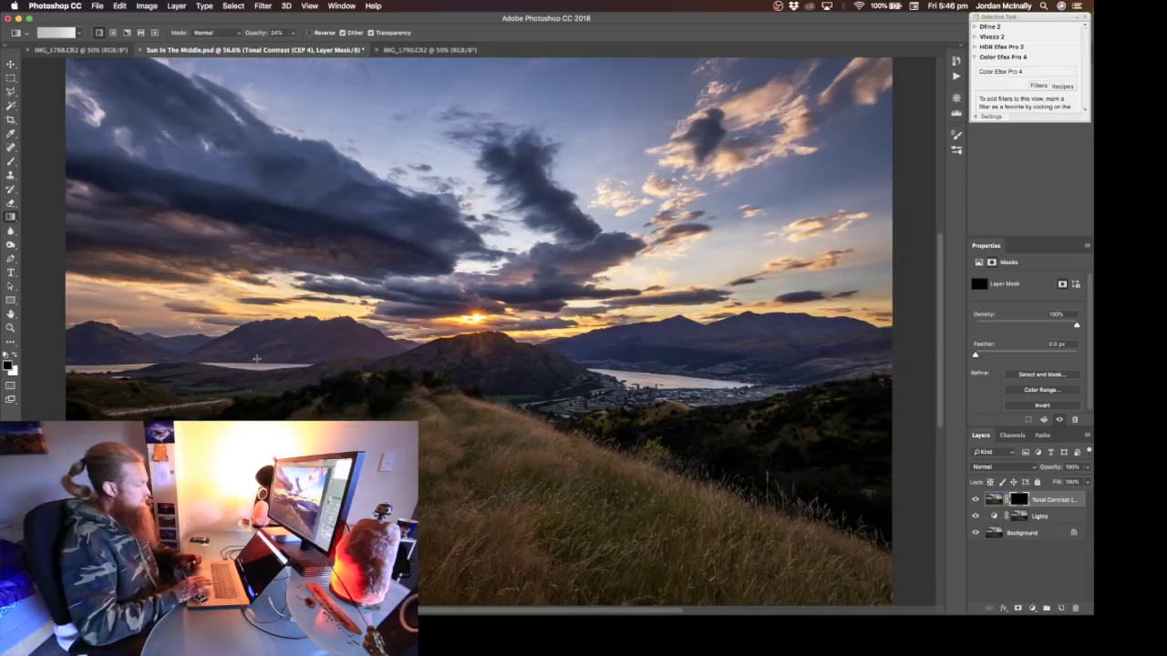
pyautogui.rightClick(11, 217)
pyautogui.click(46, 226)
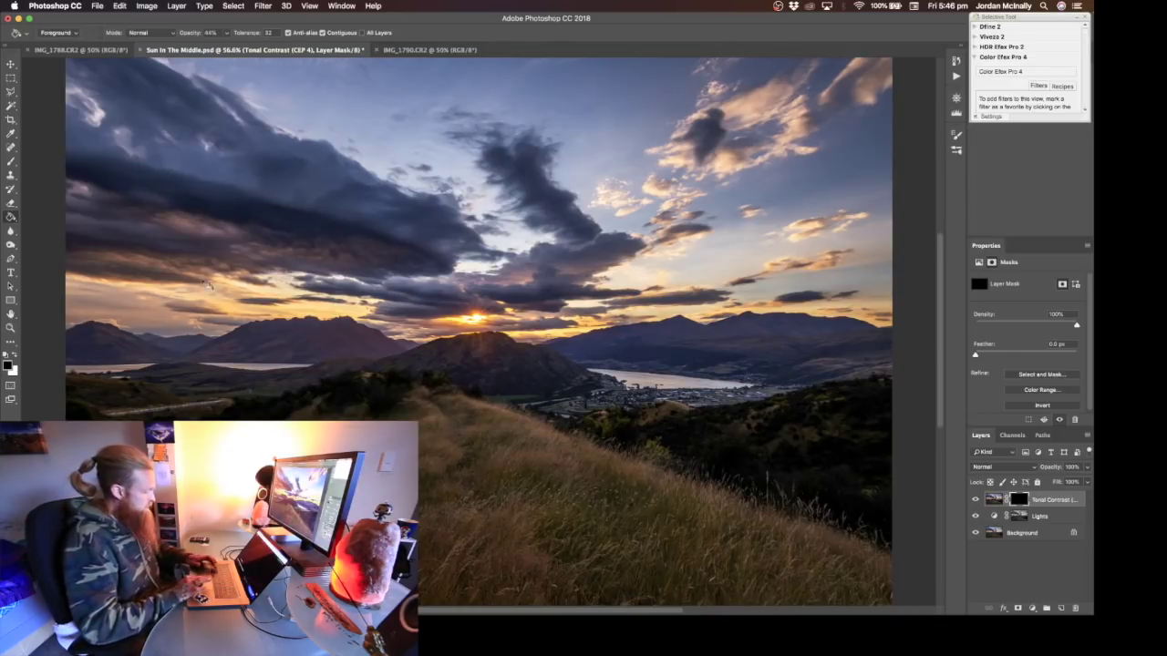
pyautogui.press('x')
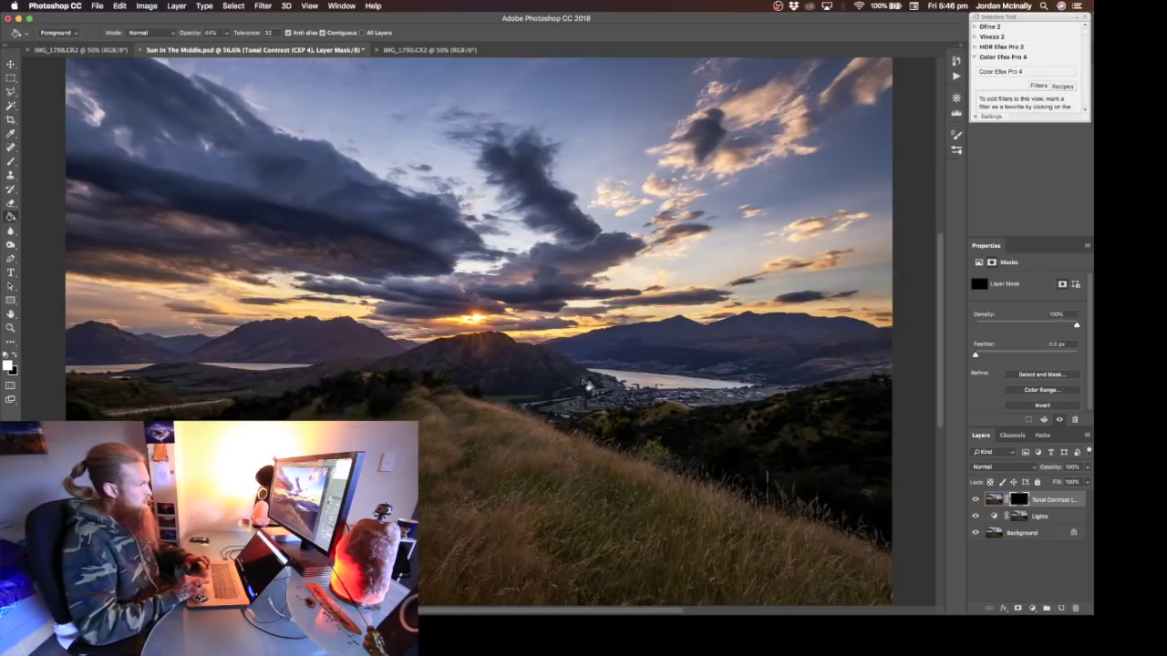
pyautogui.click(490, 340)
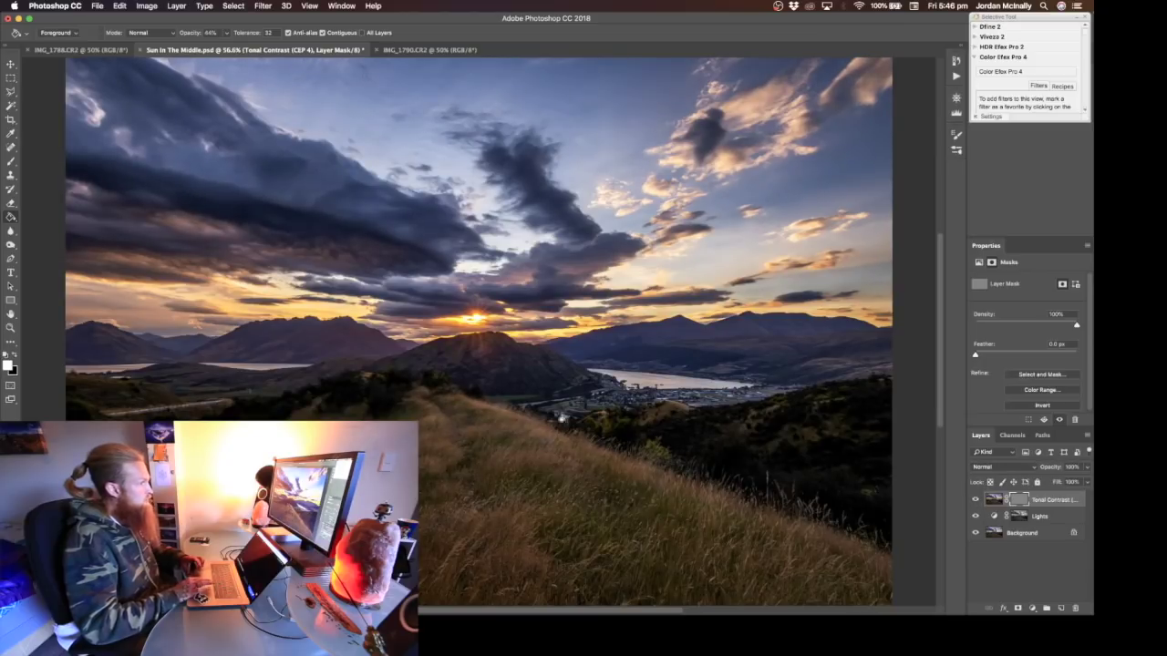
# Step: Paint white across the middle of the Tonal Contrast layer's mask with an enlarged brush to strengthen the effect there
pyautogui.press('b')
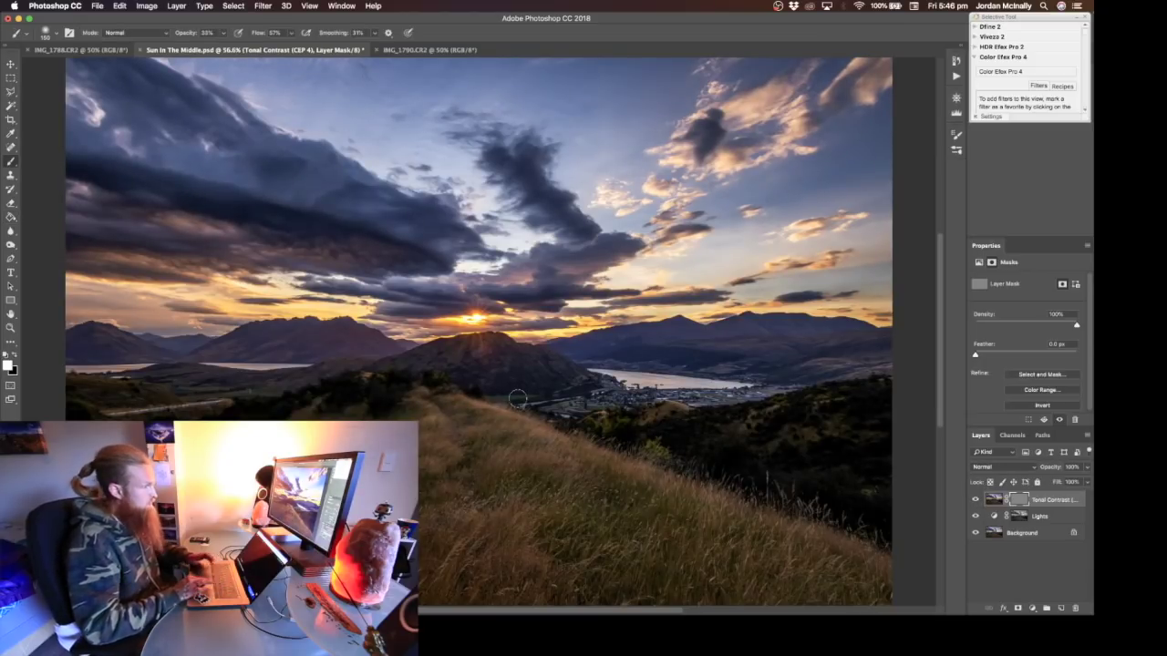
pyautogui.press(']')
pyautogui.press(']')
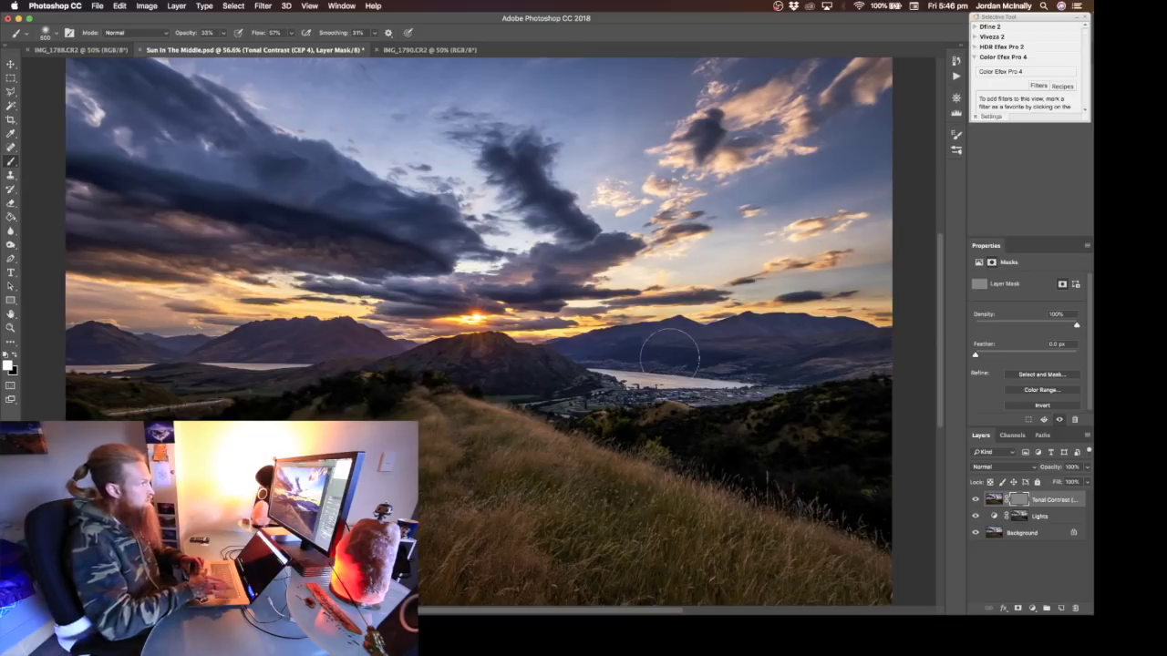
pyautogui.press(']')
pyautogui.press(']')
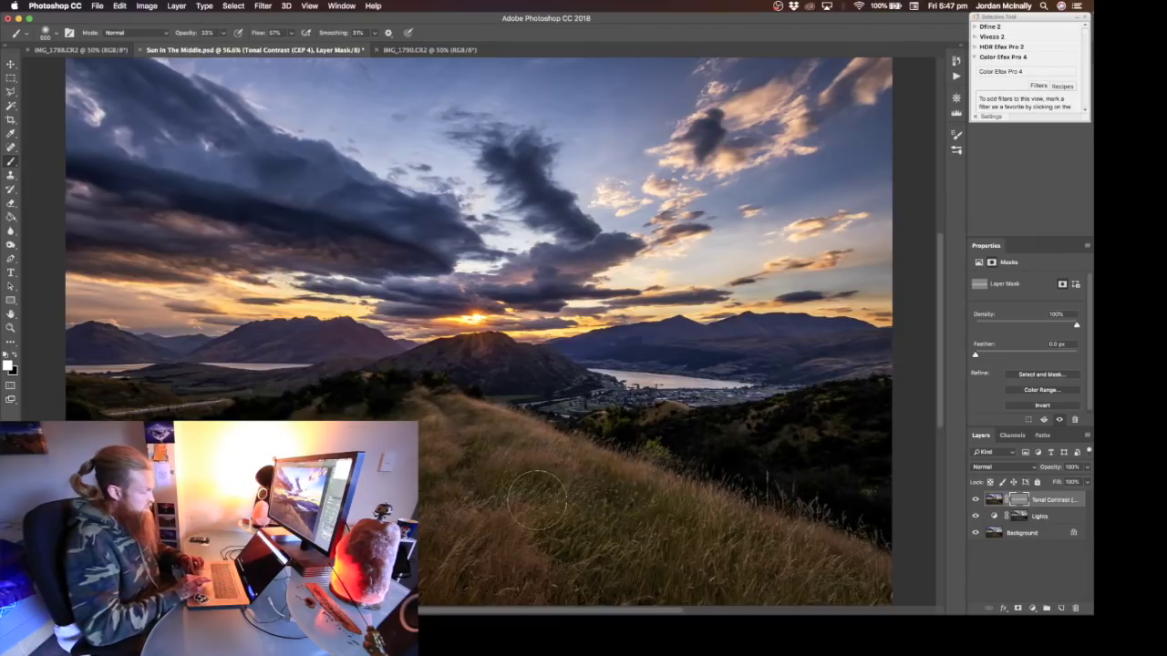
pyautogui.press(']')
pyautogui.press(']')
pyautogui.press(']')
pyautogui.press(']')
pyautogui.press(']')
pyautogui.press(']')
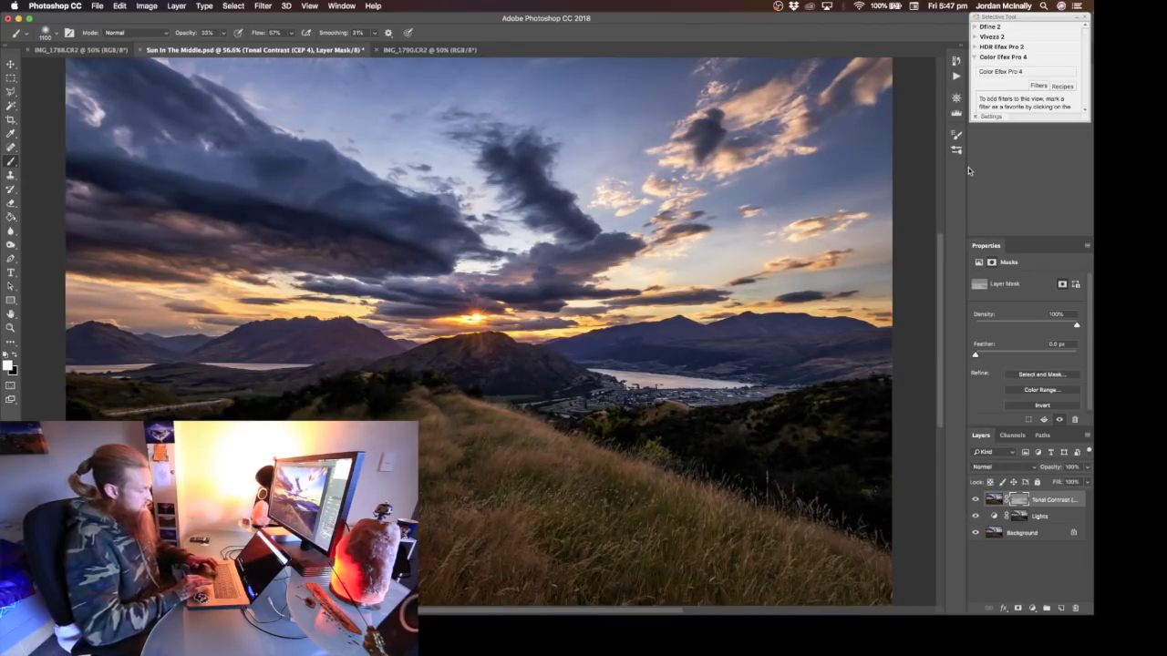
pyautogui.press('v')
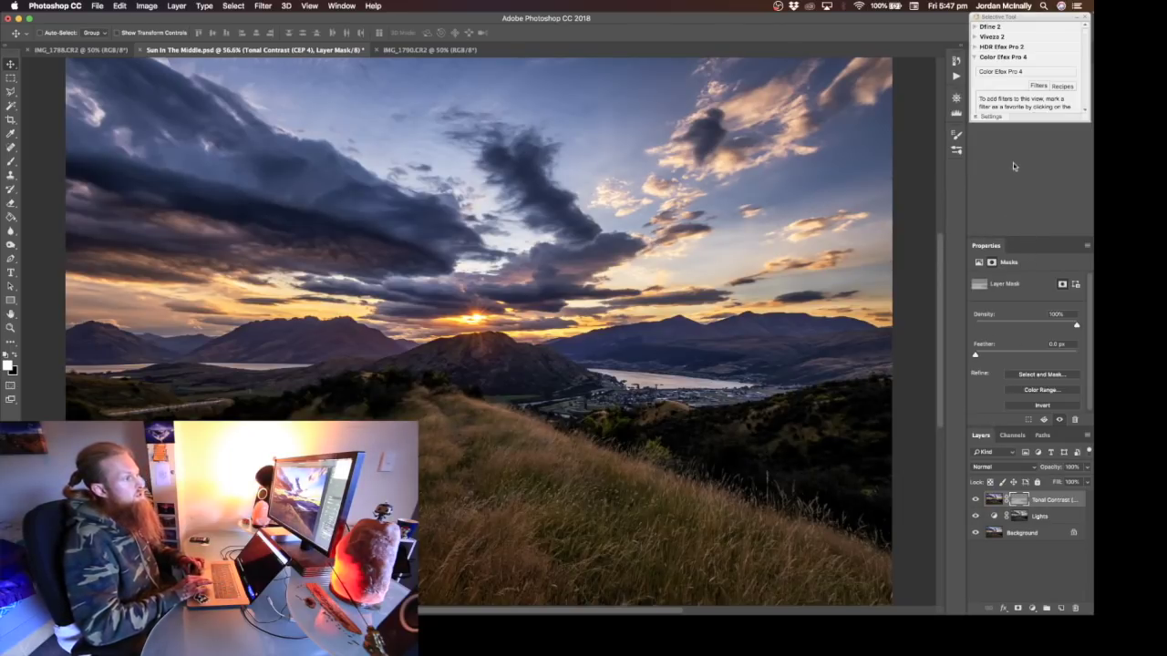
# Step: Collapse the Selective Tool window, add a Hue/Saturation adjustment layer and set the Yellows hue to -2
pyautogui.click(1078, 18)
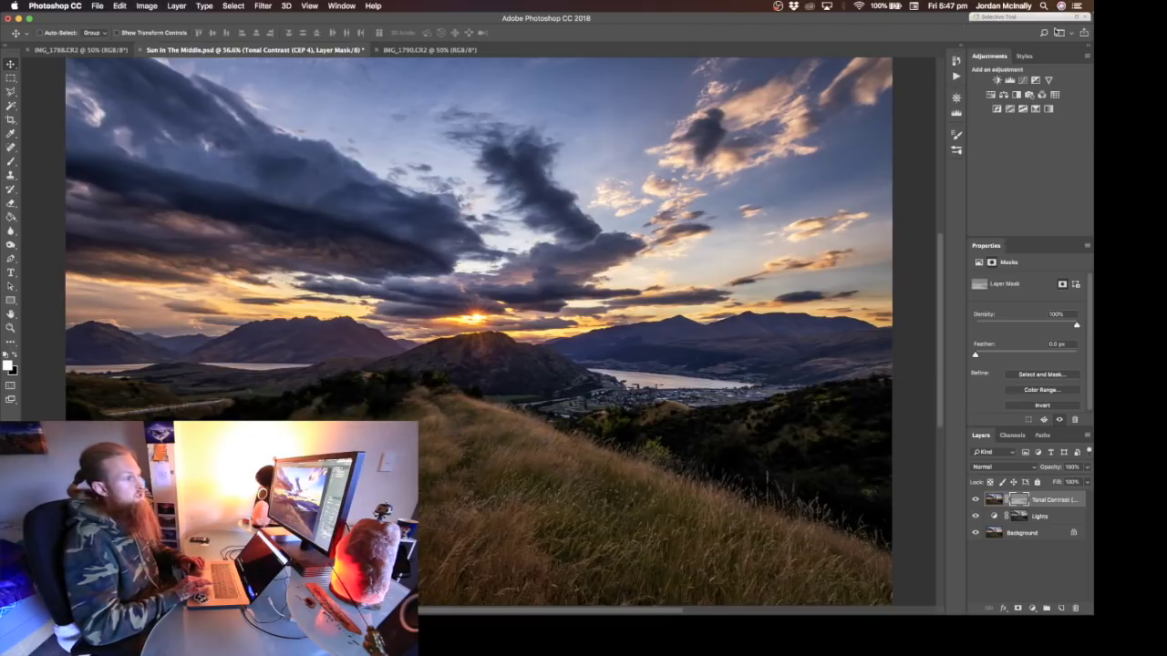
pyautogui.click(991, 96)
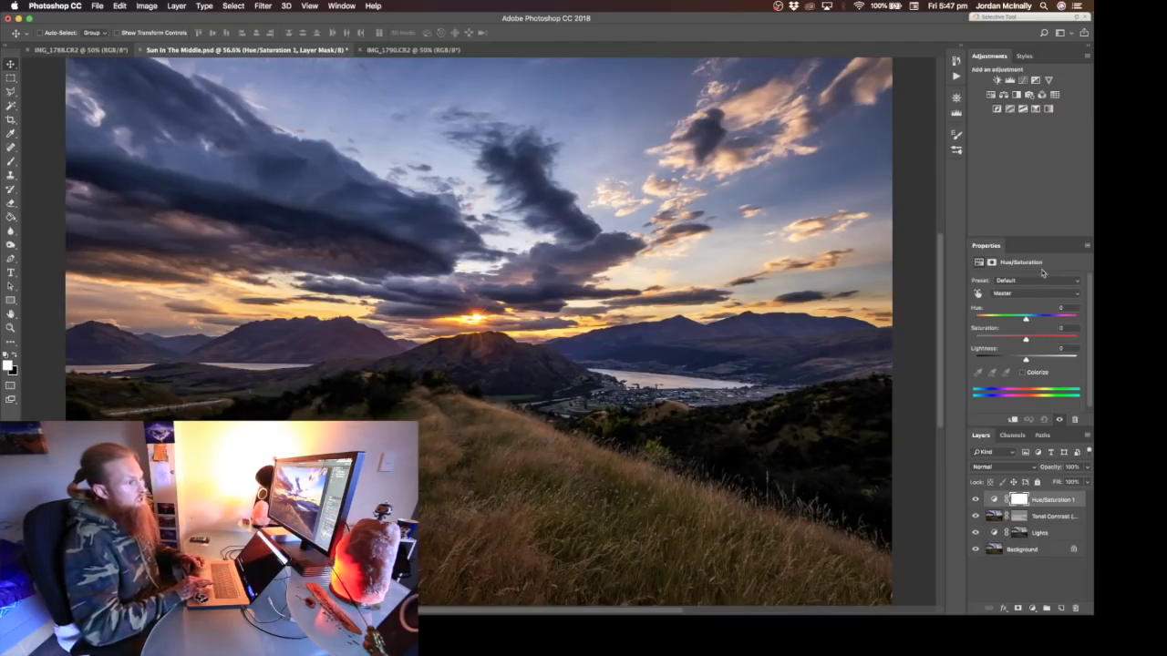
pyautogui.click(1006, 294)
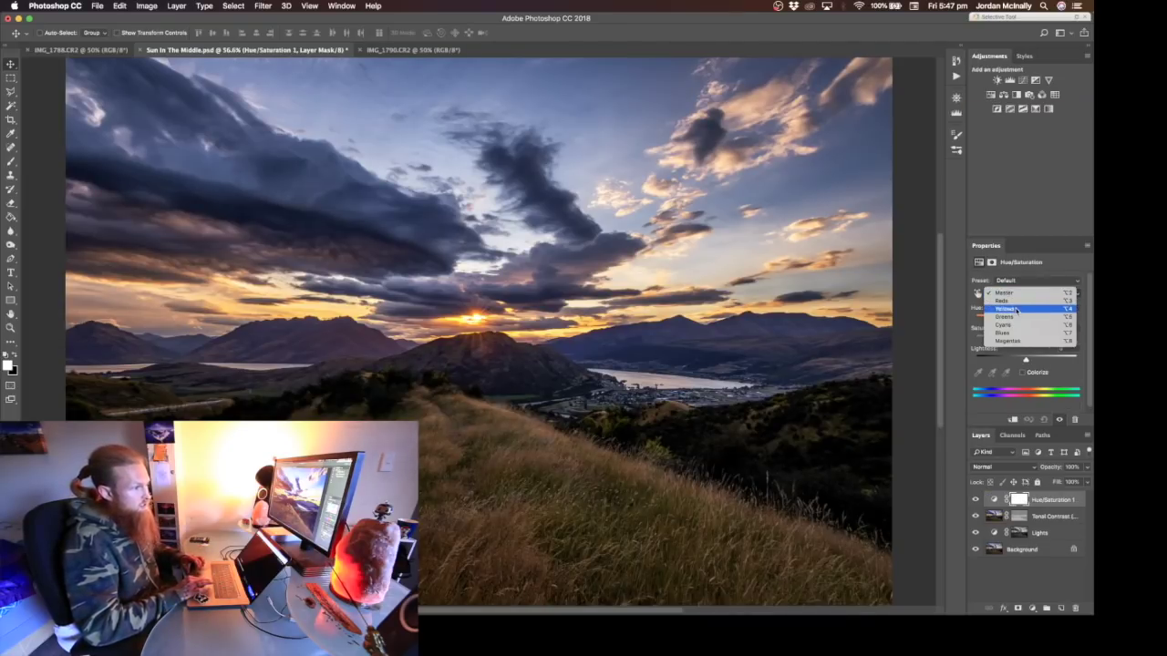
pyautogui.click(1015, 310)
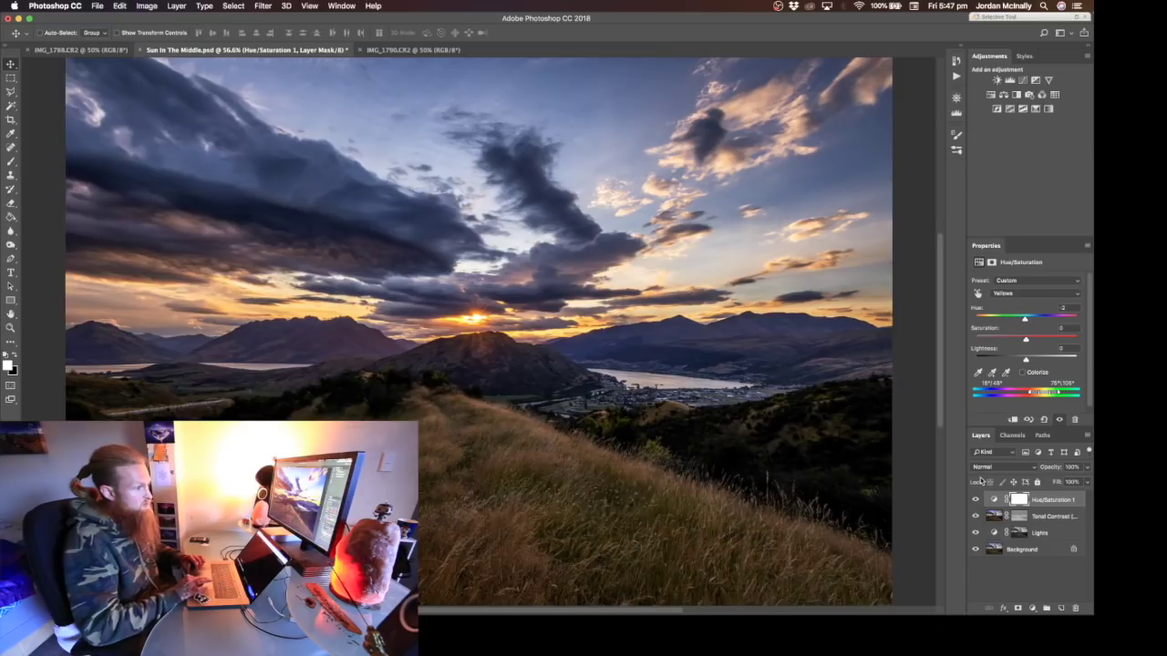
# Step: Compare the image with and without the Hue/Saturation layer and examine the yellow sky above the mountains up close
pyautogui.click(976, 499)
pyautogui.click(976, 500)
pyautogui.click(975, 499)
pyautogui.click(976, 500)
pyautogui.press('super+plus')
pyautogui.scroll(10, 294, 349)
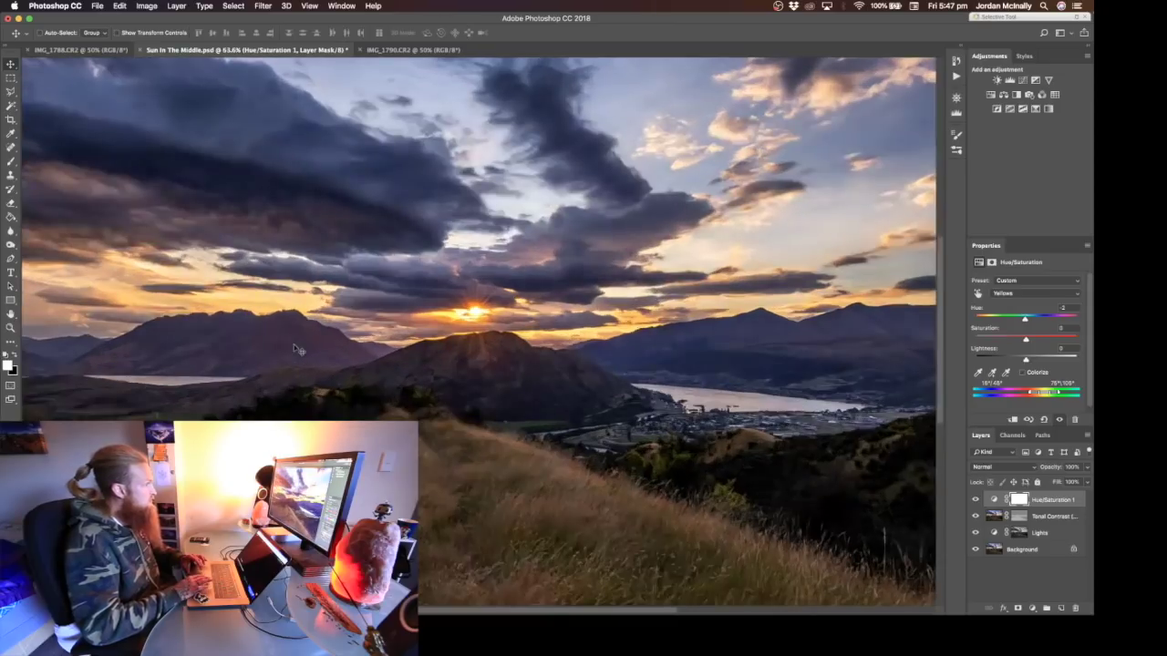
pyautogui.scroll(5, 294, 350)
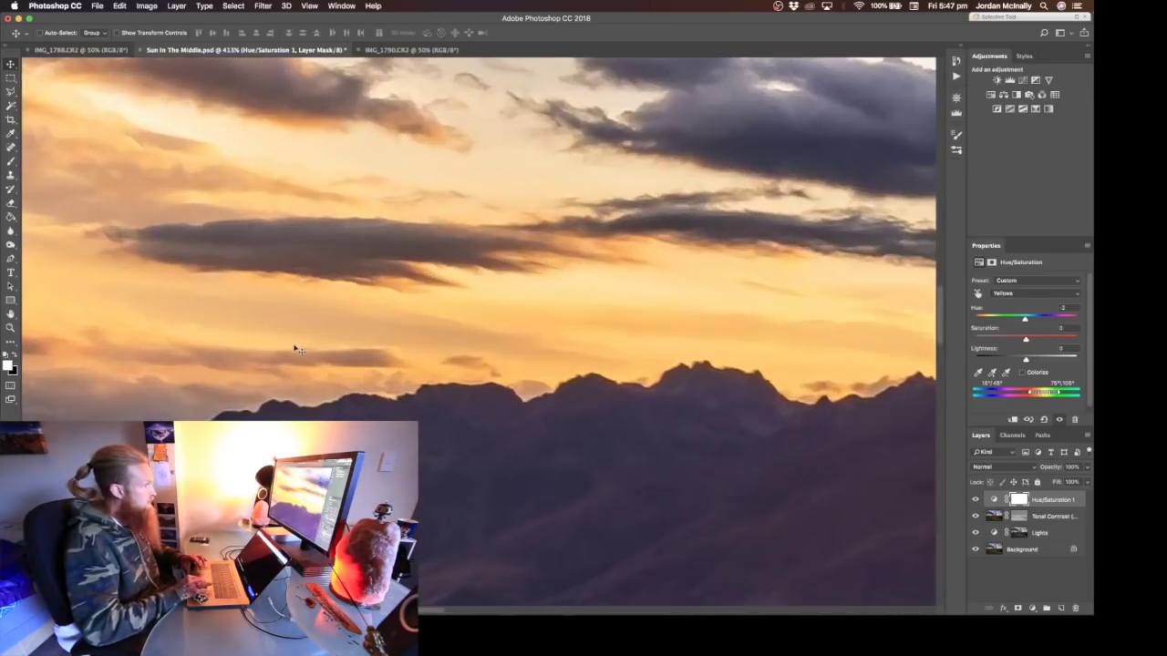
# Step: Compare the yellow sky with and without the Hue/Saturation layer again, first up close and then across the whole image
pyautogui.click(975, 500)
pyautogui.click(974, 500)
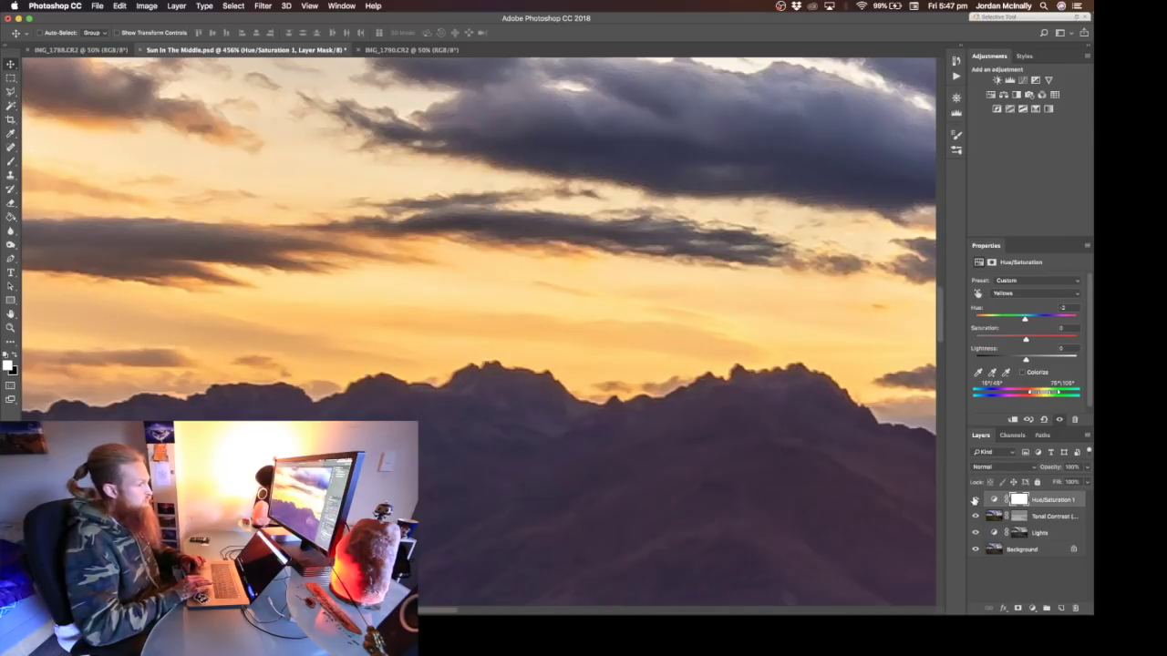
pyautogui.click(974, 499)
pyautogui.click(975, 500)
pyautogui.press('super+0')
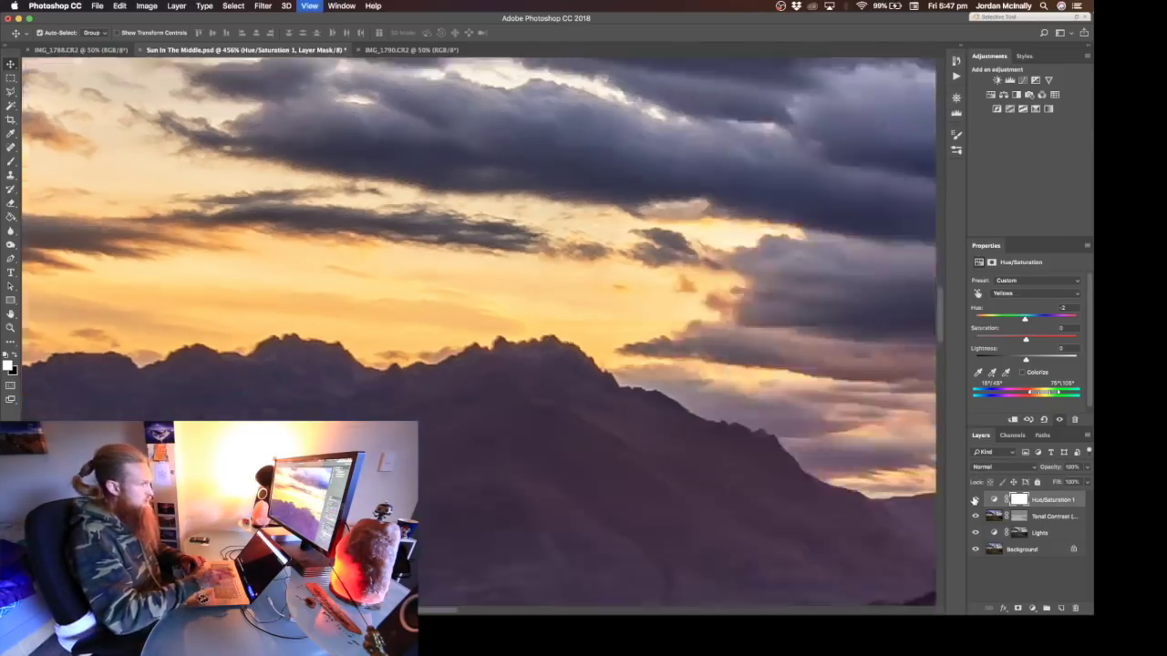
pyautogui.scroll(-2, 788, 388)
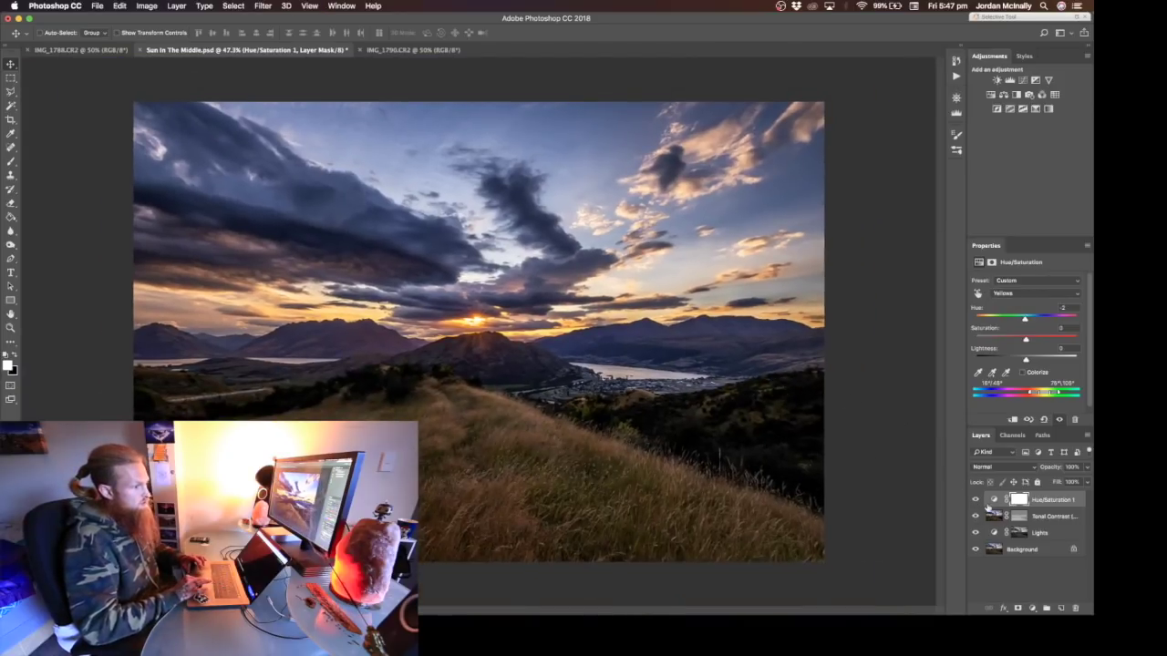
pyautogui.click(976, 500)
pyautogui.click(976, 500)
pyautogui.click(976, 499)
pyautogui.click(976, 499)
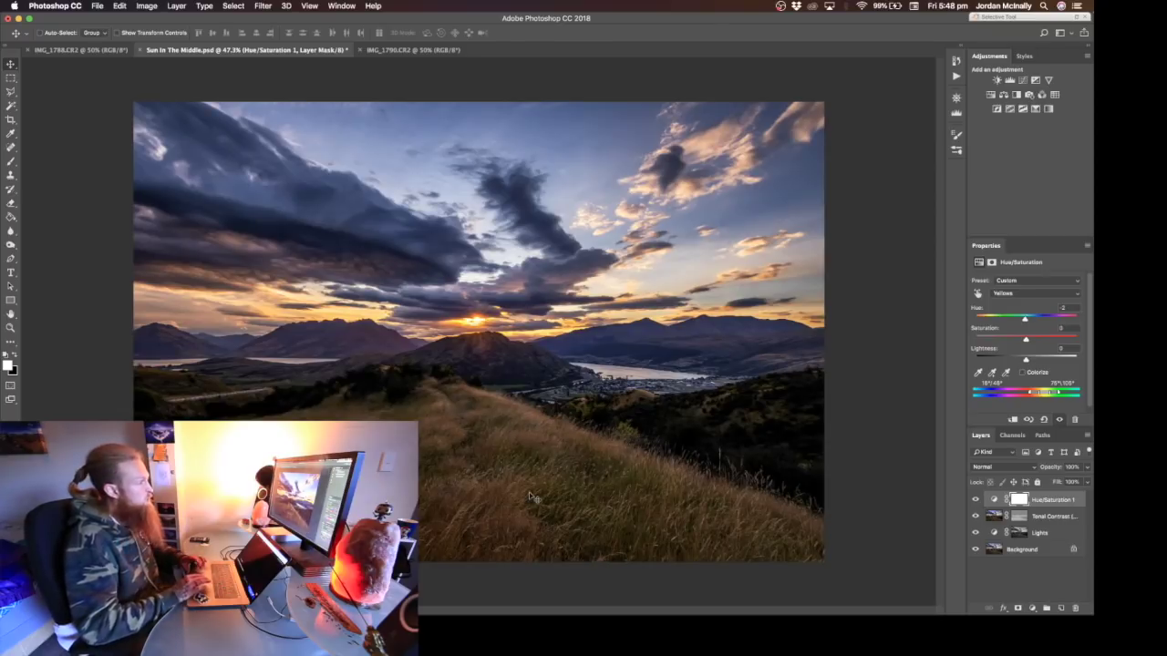
# Step: Add a second Hue/Saturation adjustment layer and set the Blues saturation to -21
pyautogui.scroll(2, 529, 492)
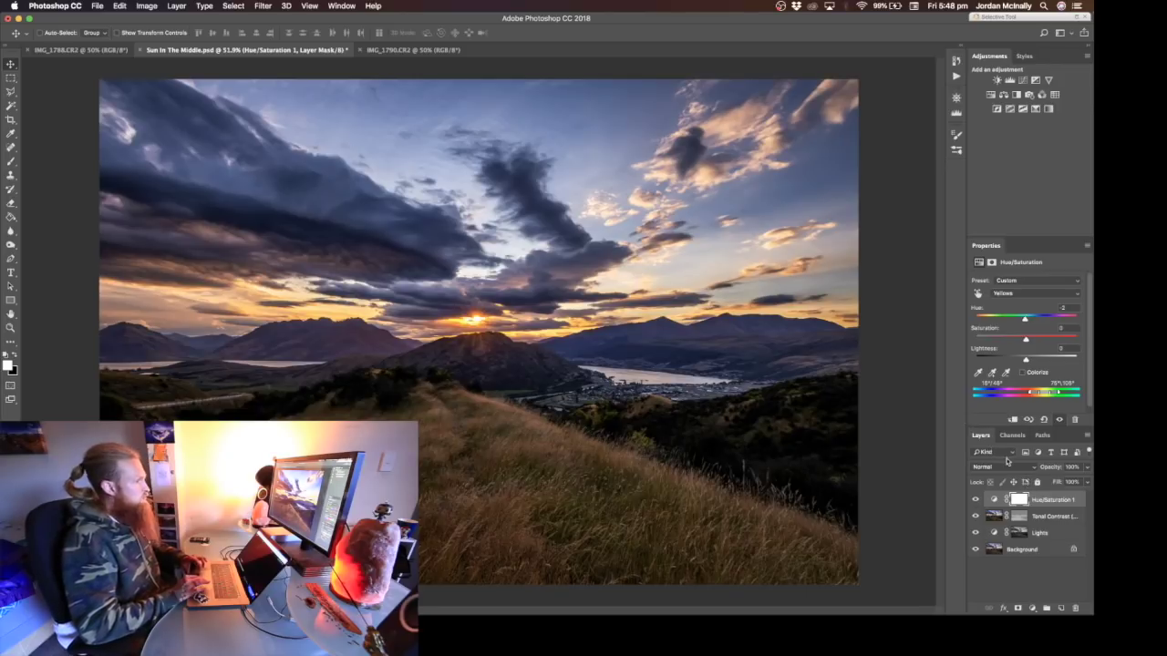
pyautogui.click(991, 95)
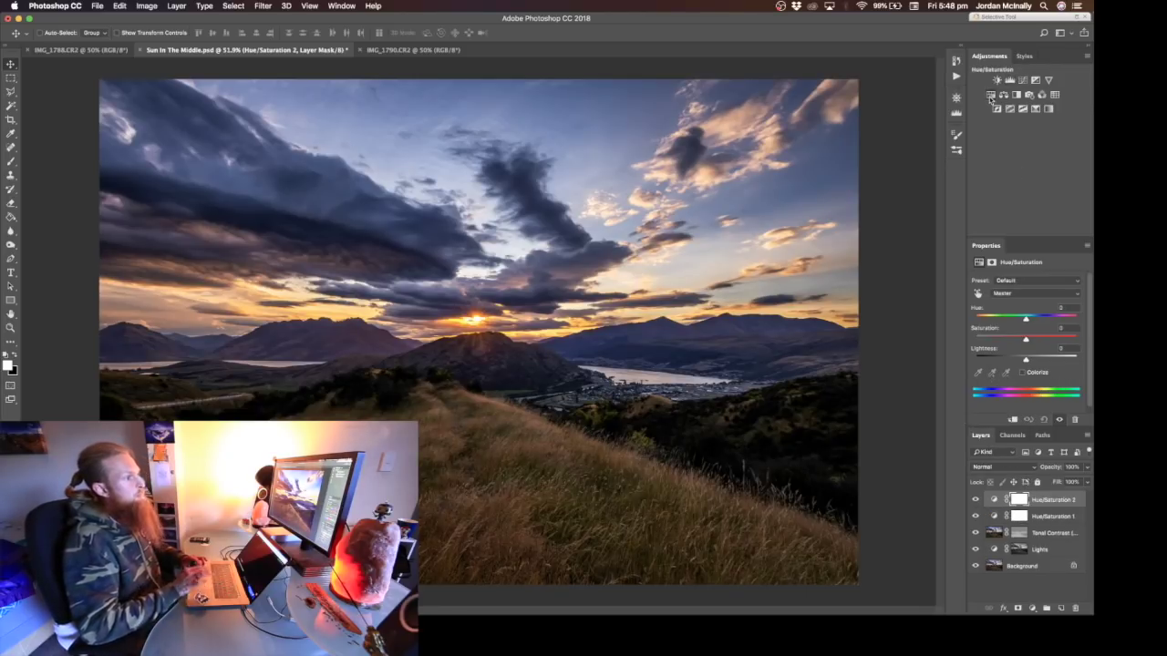
pyautogui.click(1005, 297)
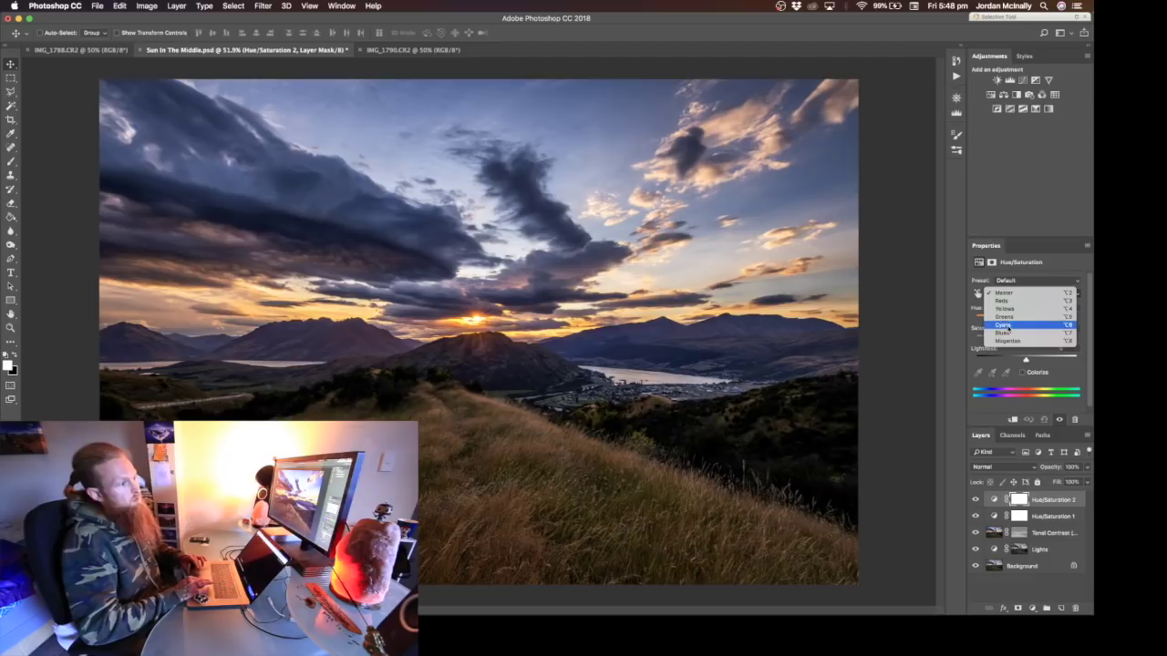
pyautogui.click(1003, 306)
pyautogui.moveTo(1026, 340); pyautogui.dragTo(1016, 341)
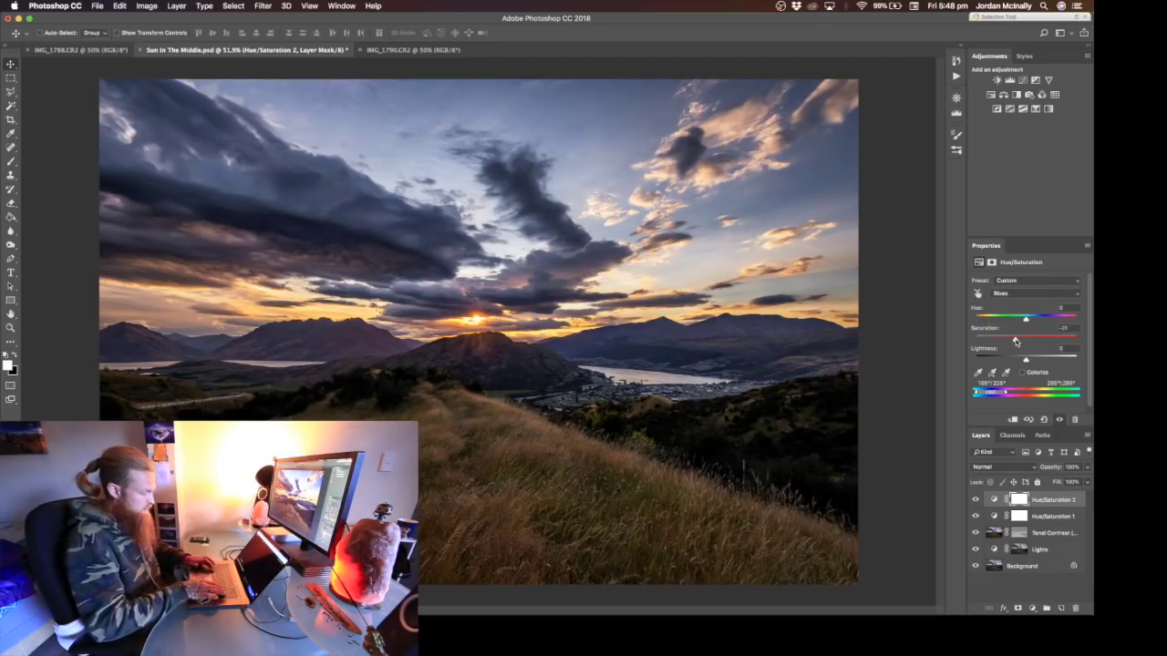
# Step: Invert the Hue/Saturation 2 mask to black and paint white over the distant mountains with a progressively smaller brush at 33% opacity
pyautogui.press('super+i')
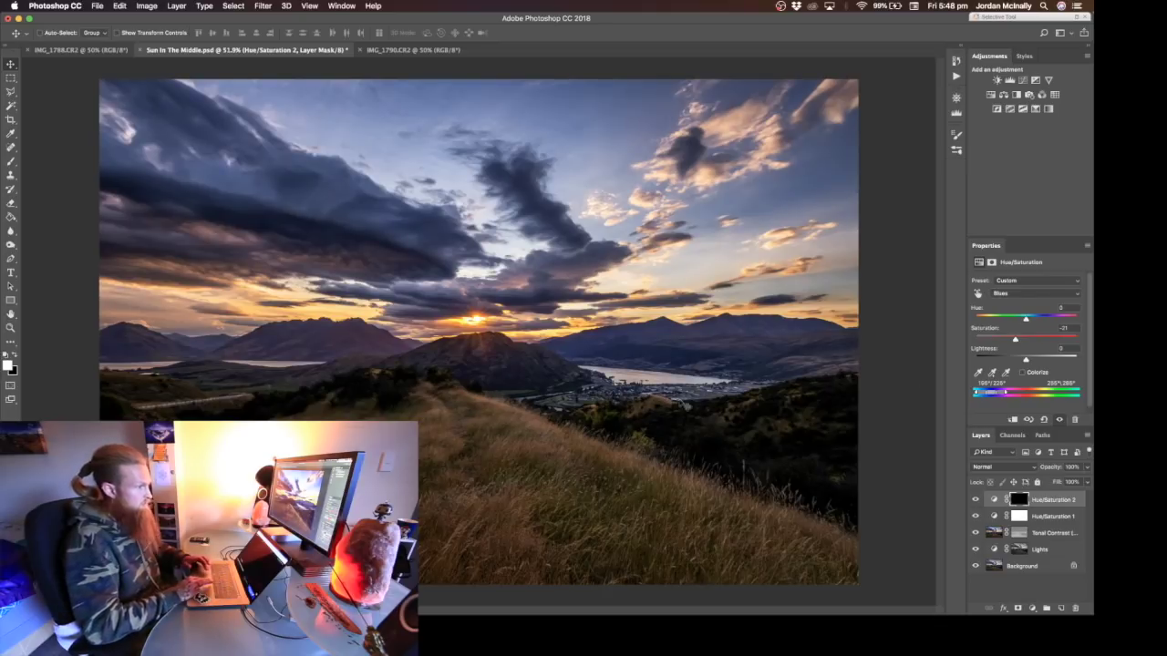
pyautogui.press('b')
pyautogui.press('[')
pyautogui.press('[')
pyautogui.press('[')
pyautogui.press('[')
pyautogui.press('[')
pyautogui.press('[')
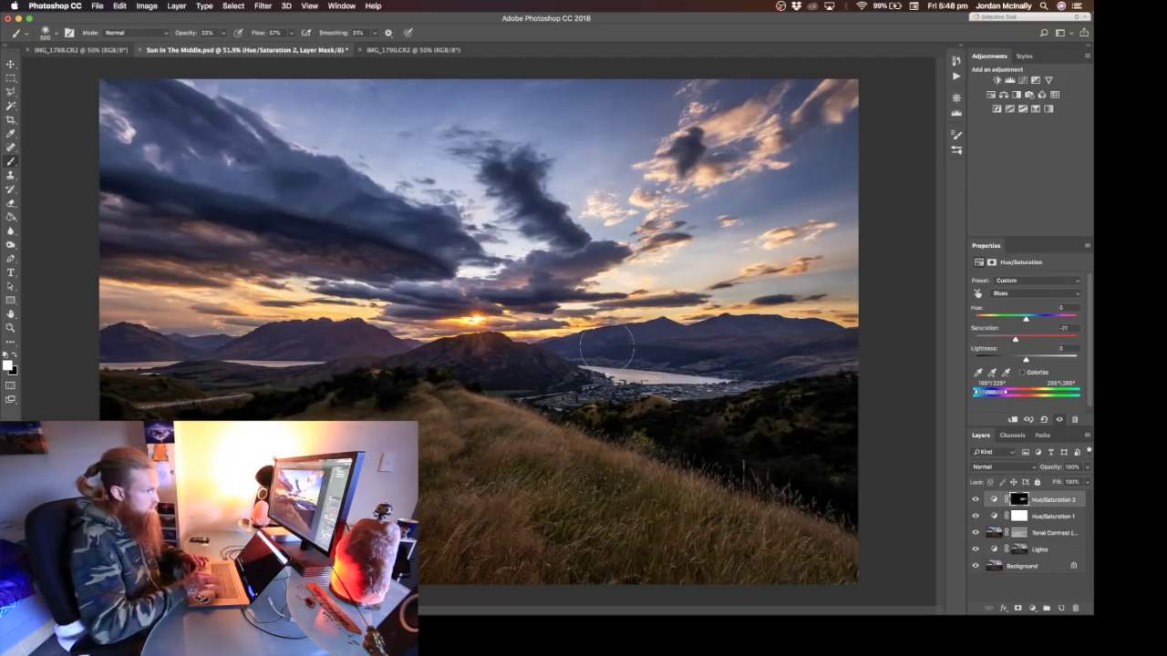
pyautogui.press('[')
pyautogui.press('[')
pyautogui.press('[')
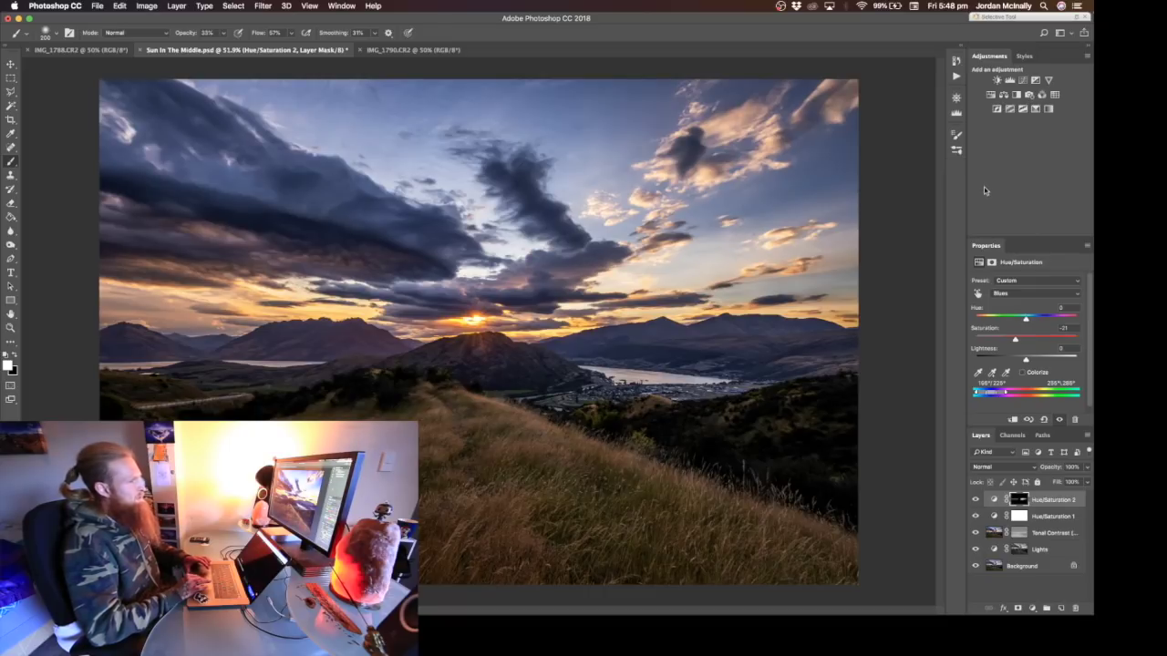
# Step: Run the Bright Lights action from the TK-LumMasks(Levels) set and lower the midtone level of the resulting Levels layer to 0.64
pyautogui.click(957, 79)
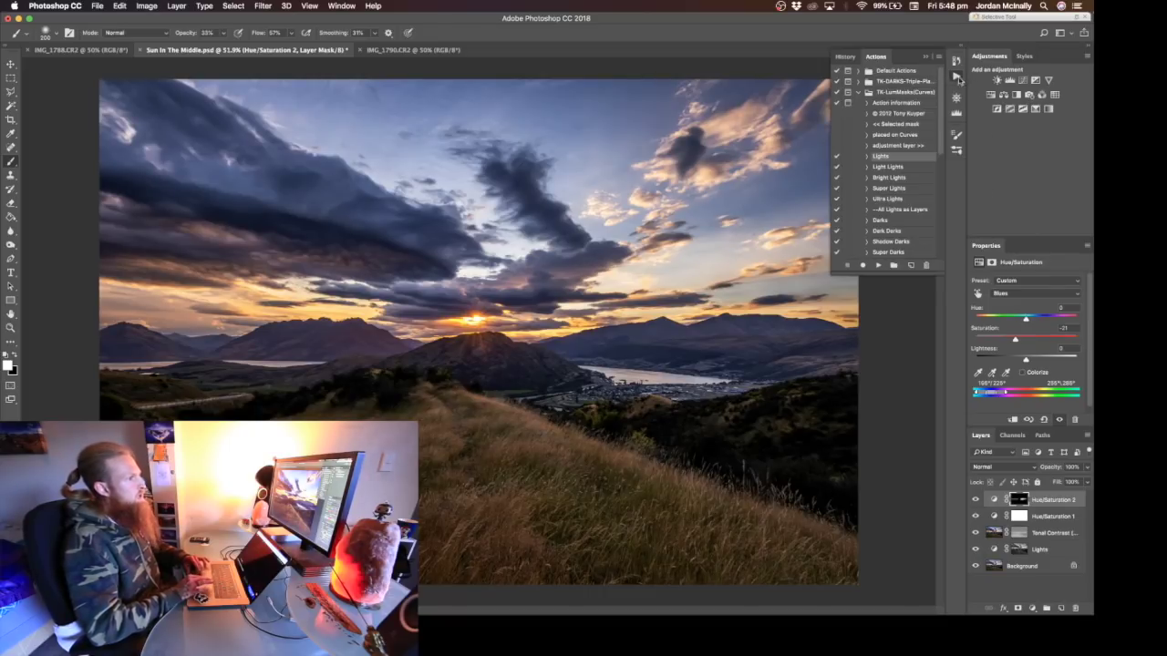
pyautogui.click(859, 93)
pyautogui.click(859, 104)
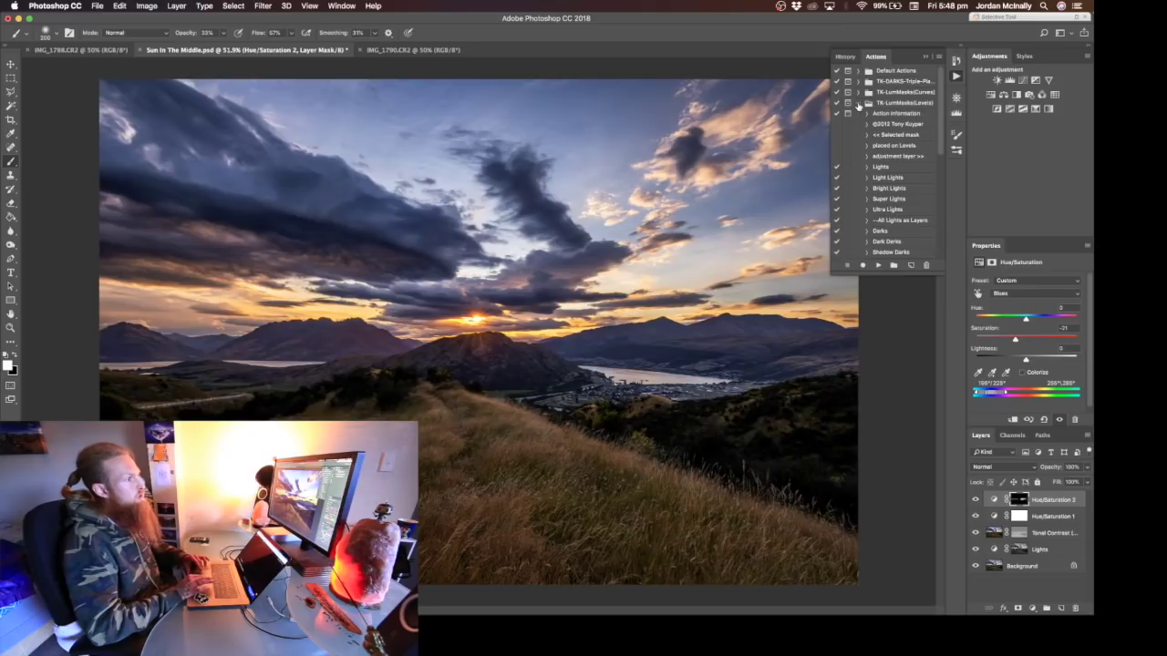
pyautogui.click(885, 188)
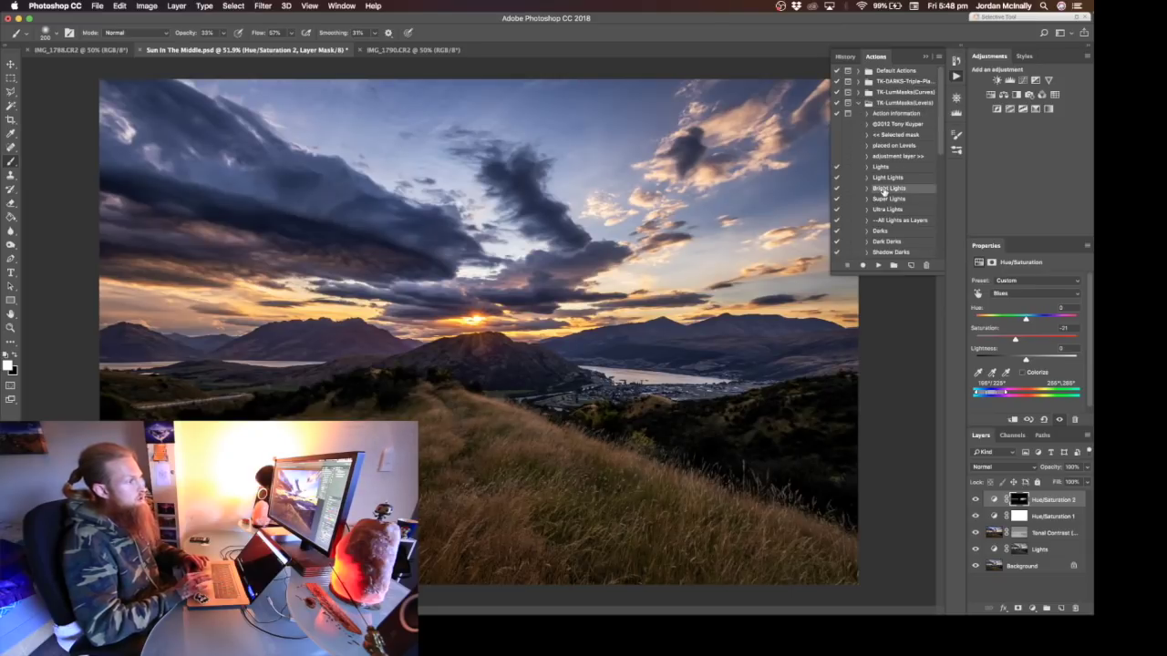
pyautogui.click(880, 266)
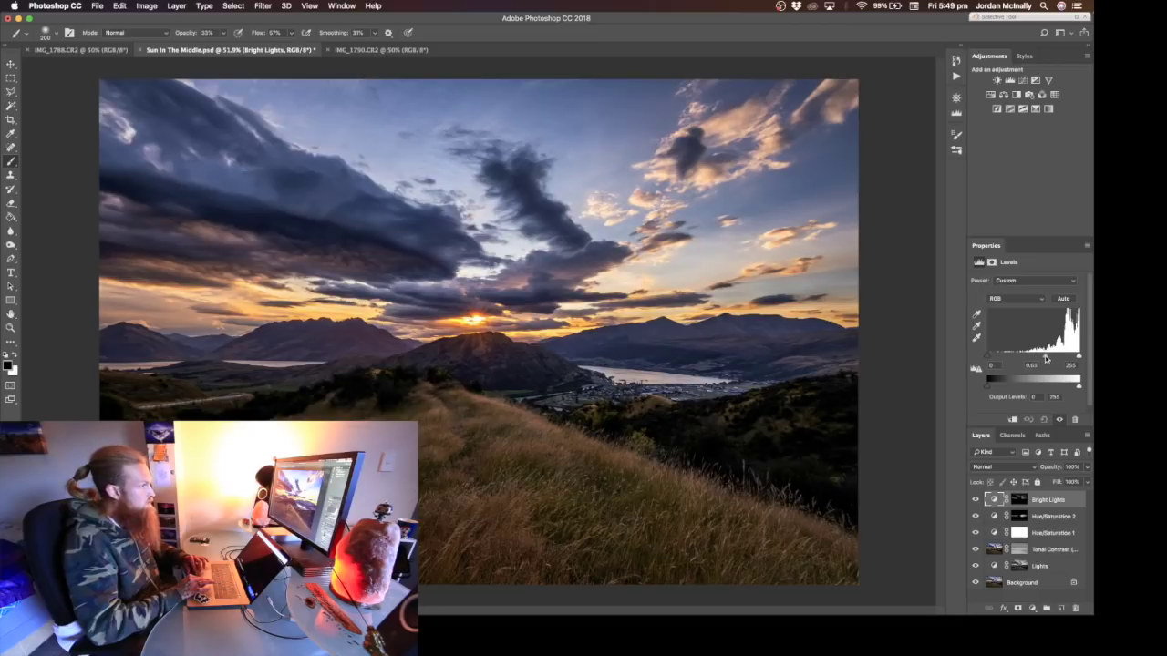
# Step: Compare the image with and without the Bright Lights layer, set its midtone level to 0.75 and save the document
pyautogui.click(975, 500)
pyautogui.click(975, 500)
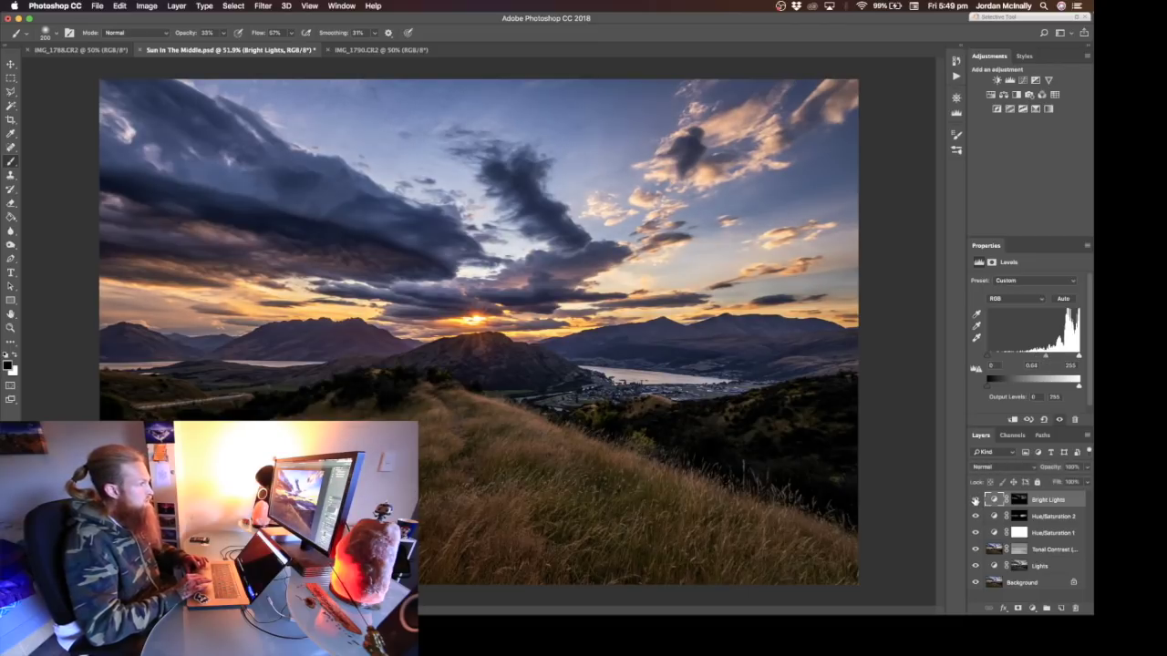
pyautogui.click(974, 501)
pyautogui.click(974, 501)
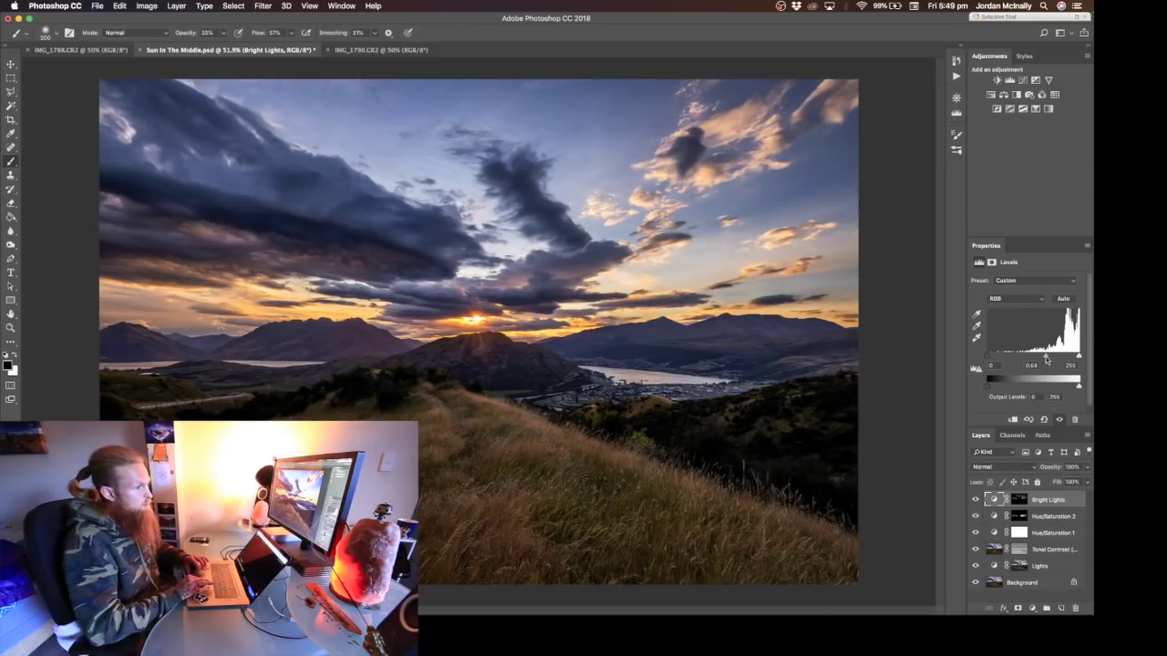
pyautogui.moveTo(1045, 357); pyautogui.dragTo(1042, 357)
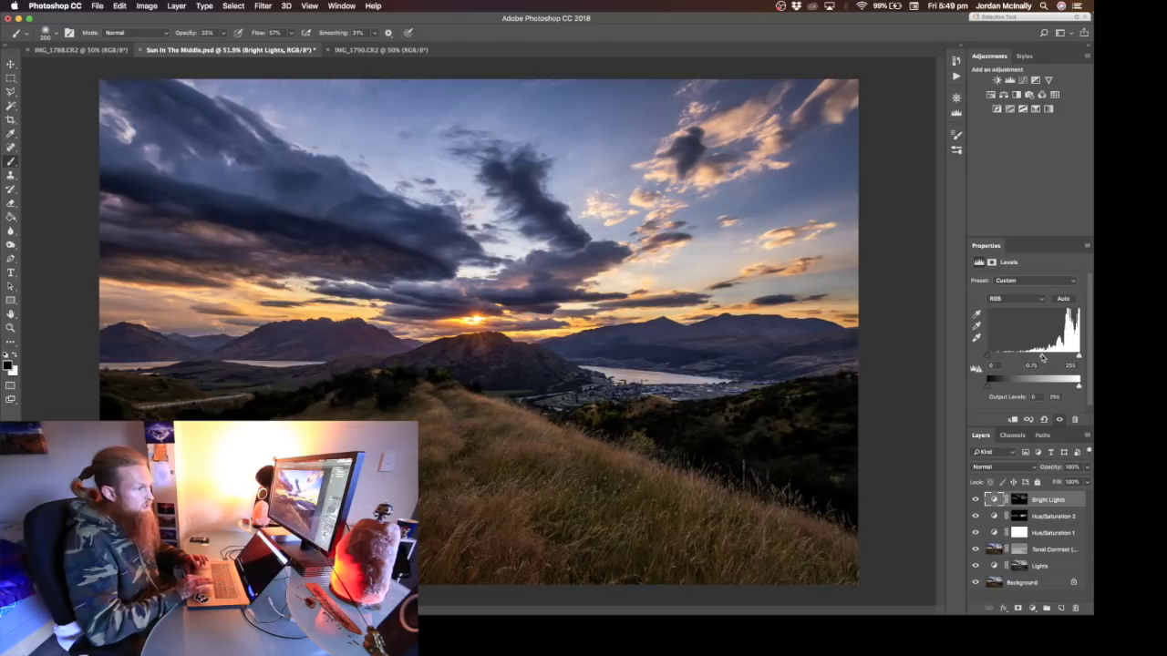
pyautogui.click(975, 503)
pyautogui.click(975, 502)
pyautogui.press('super+s')
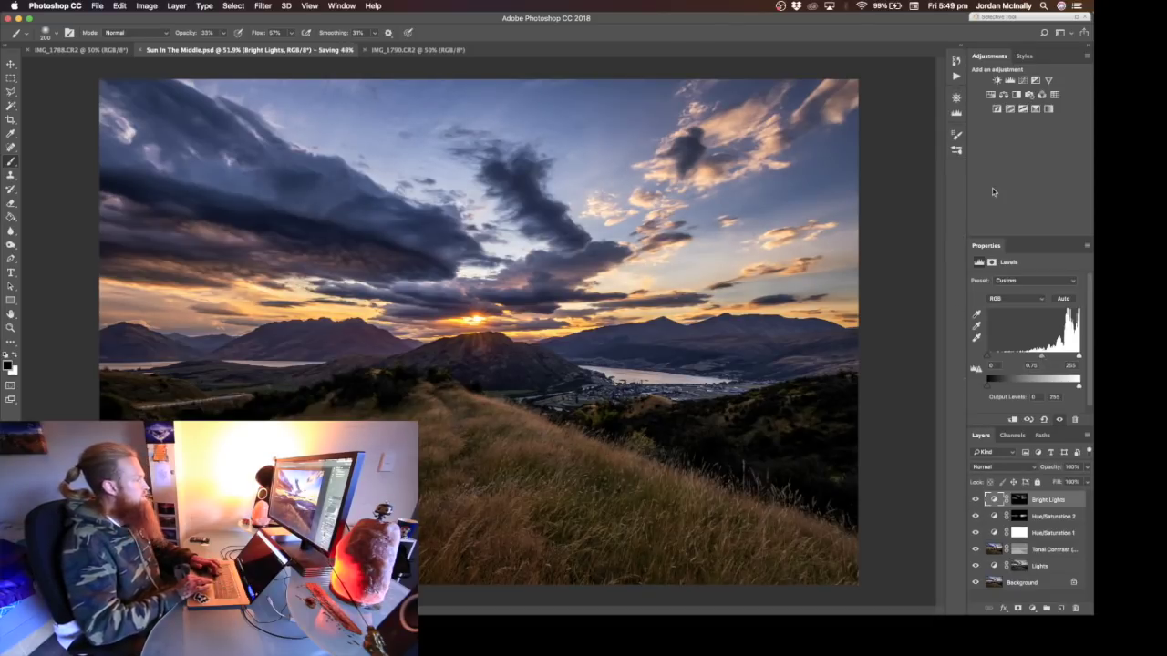
# Step: Apply the Color Efex Pro 4 Sunlight filter with 24% brightness and 43% contrast, comparing it with the original image
pyautogui.press('v')
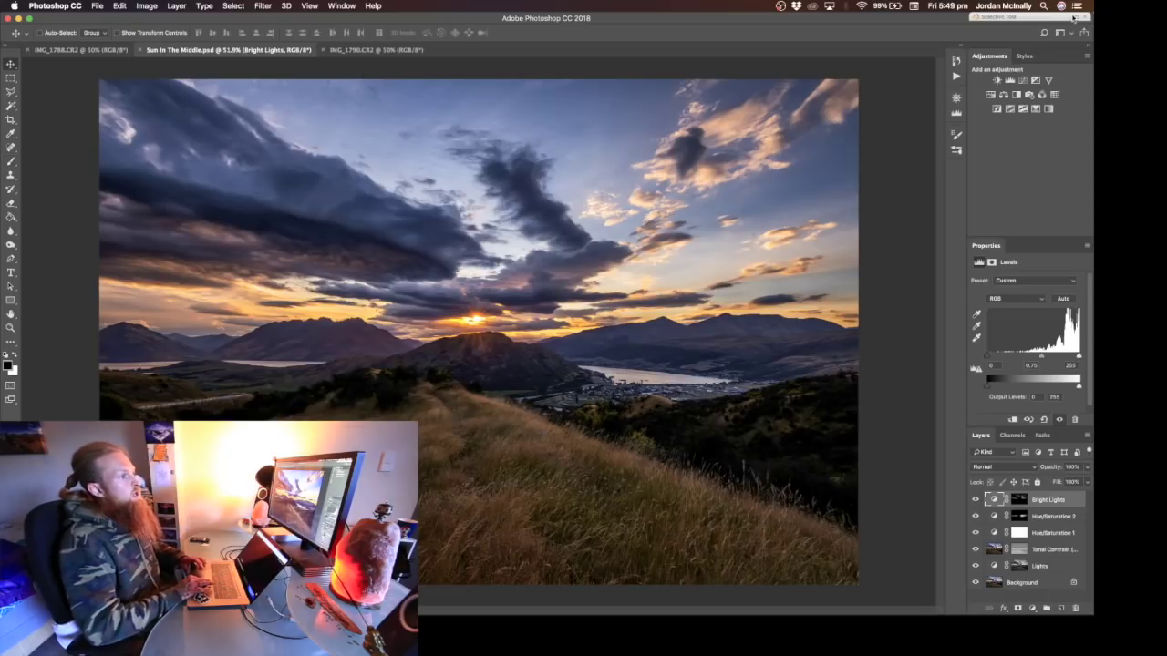
pyautogui.click(1074, 18)
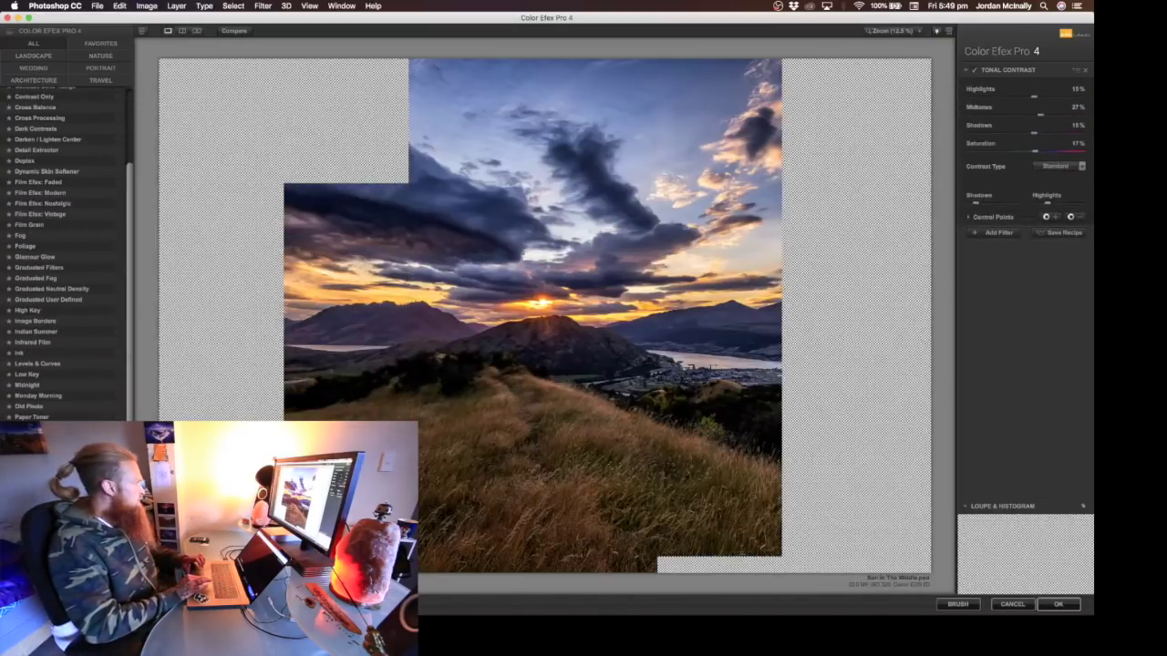
pyautogui.click(32, 493)
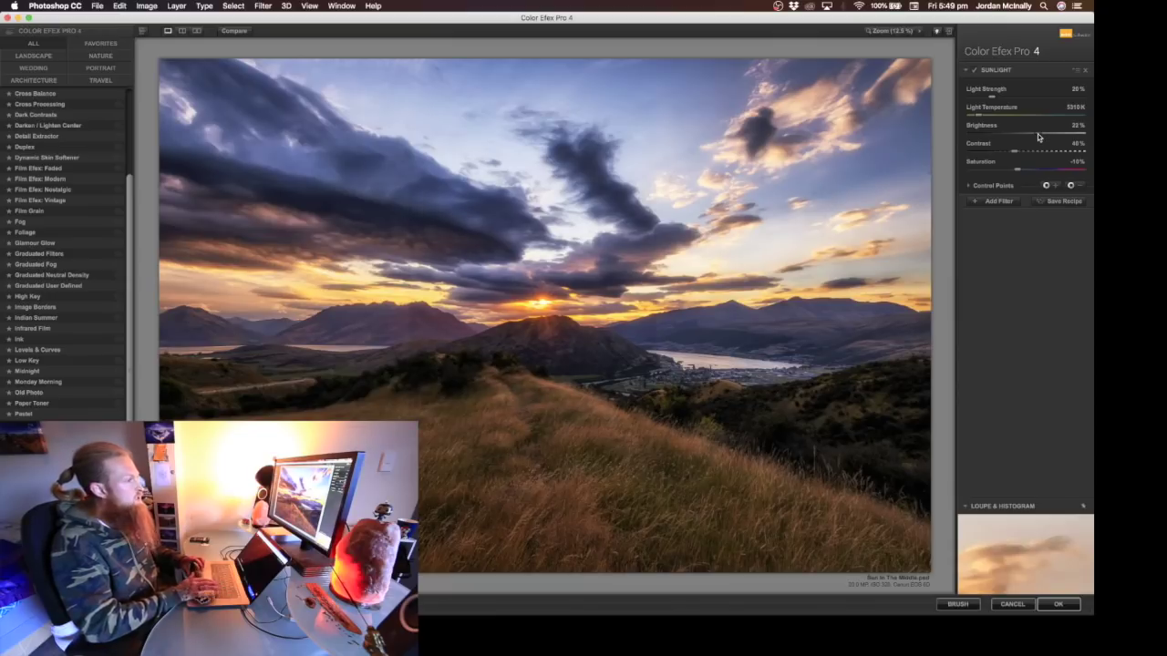
pyautogui.click(1037, 133)
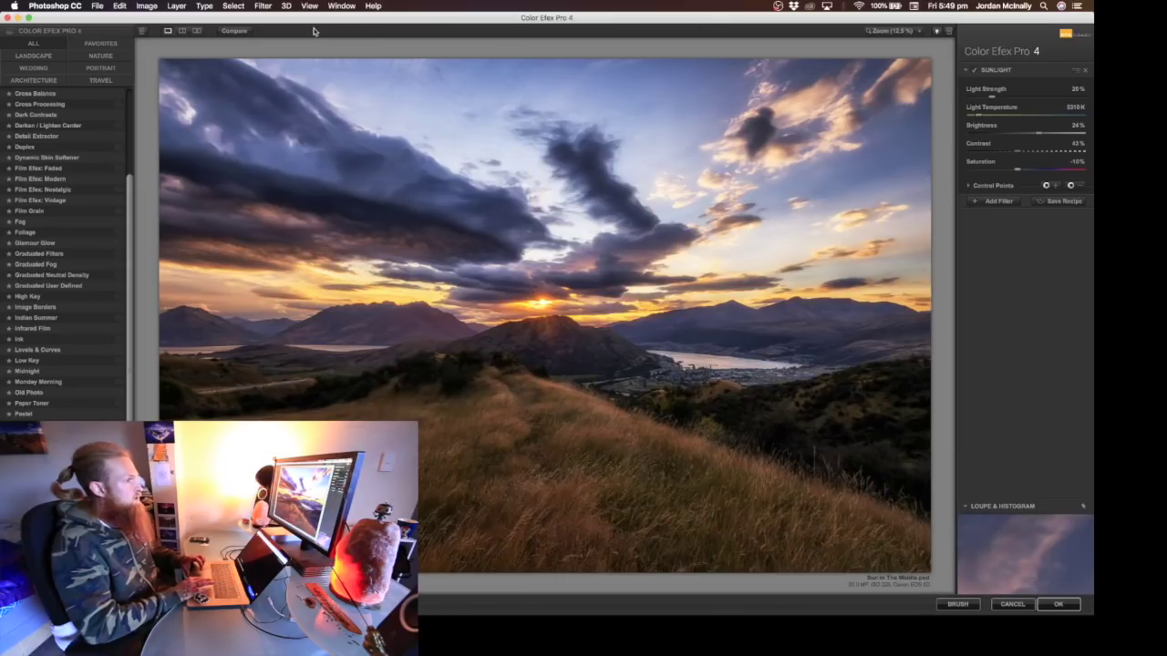
pyautogui.click(242, 34)
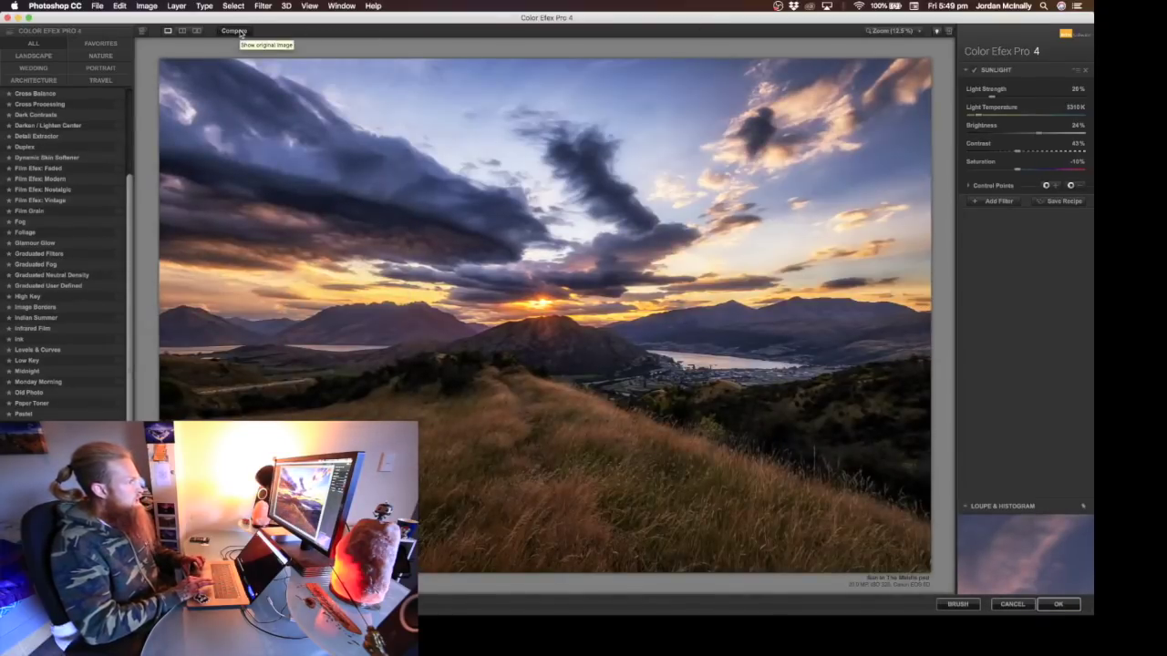
pyautogui.click(242, 33)
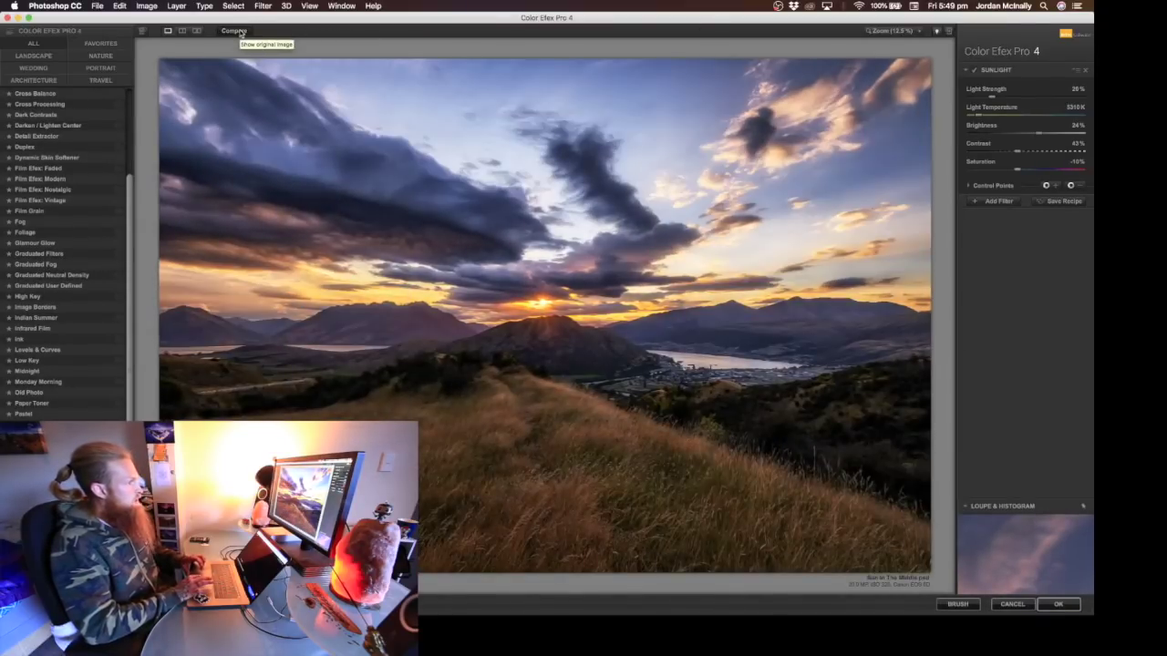
pyautogui.click(1065, 603)
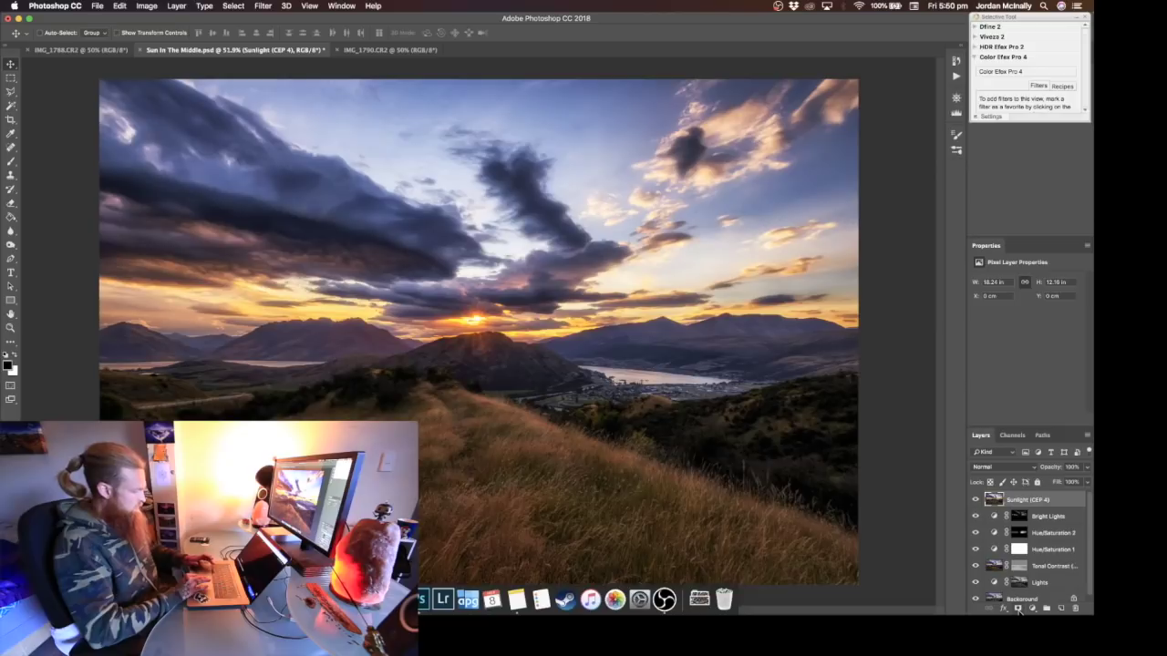
# Step: Add a black layer mask to the Sunlight layer and switch to the Paint Bucket tool
pyautogui.keyDown('alt'); pyautogui.click(1018, 609); pyautogui.keyUp('alt')
pyautogui.press('g')
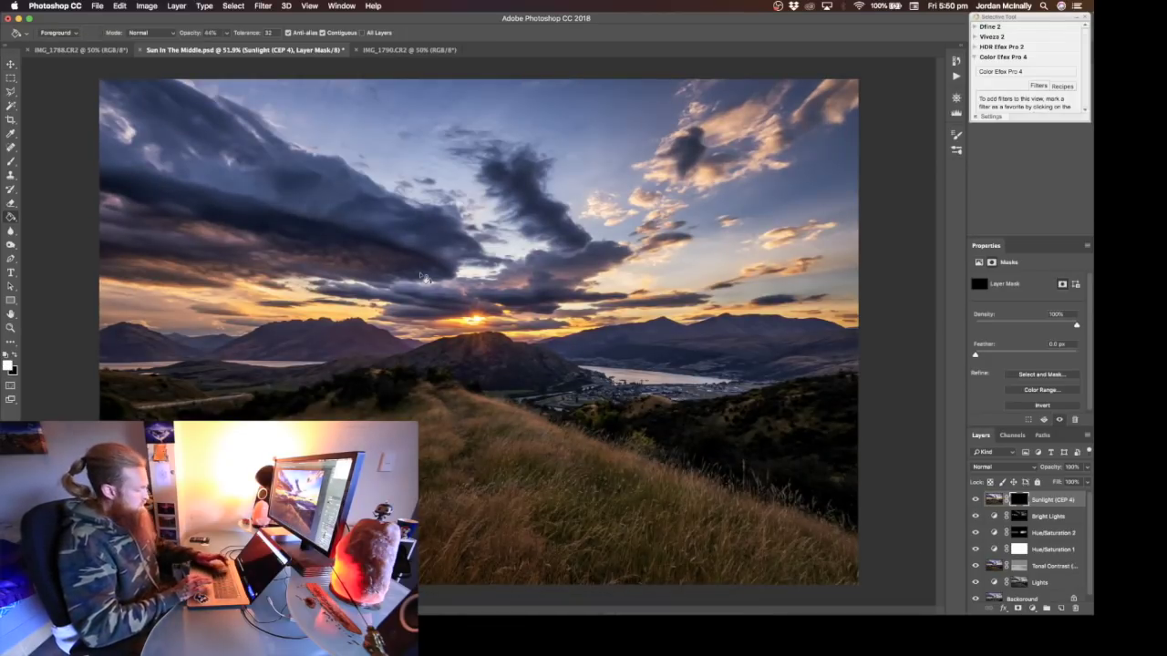
# Step: Try filling the Sunlight layer's mask with white at 33% opacity, compare before and after, and undo the fill
pyautogui.click(497, 329)
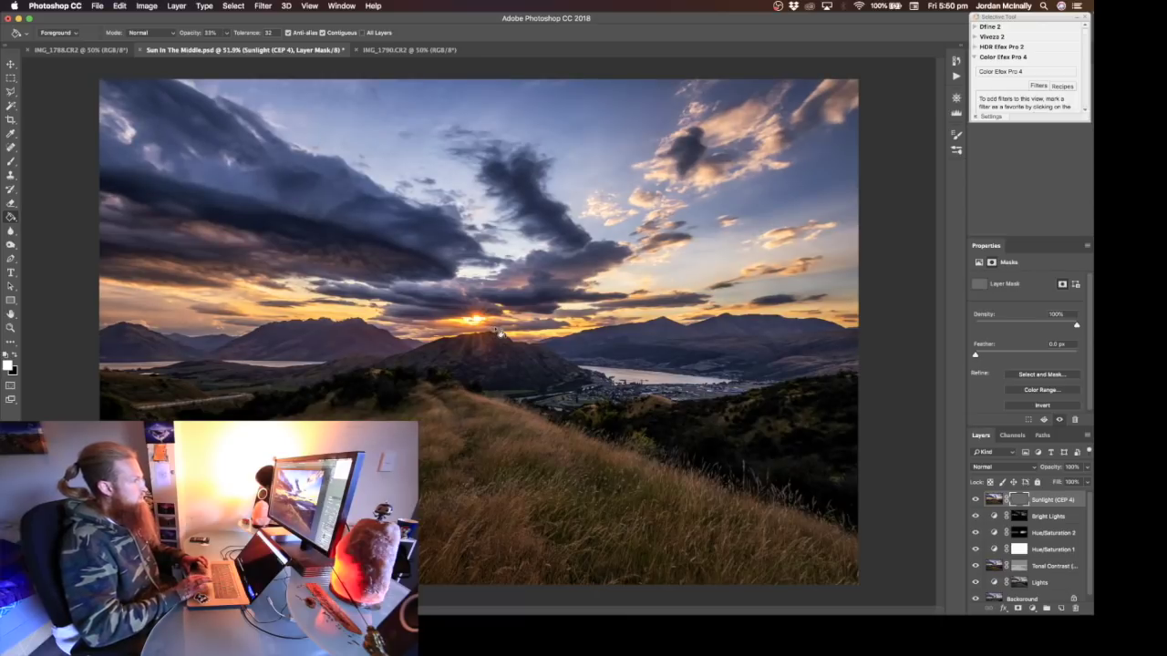
pyautogui.press('super+z')
pyautogui.press('super+z')
pyautogui.press('super+z')
pyautogui.press('super+z')
pyautogui.press('super+z')
pyautogui.press('super+z')
pyautogui.press('super+z')
pyautogui.press('super+z')
pyautogui.press('super+z')
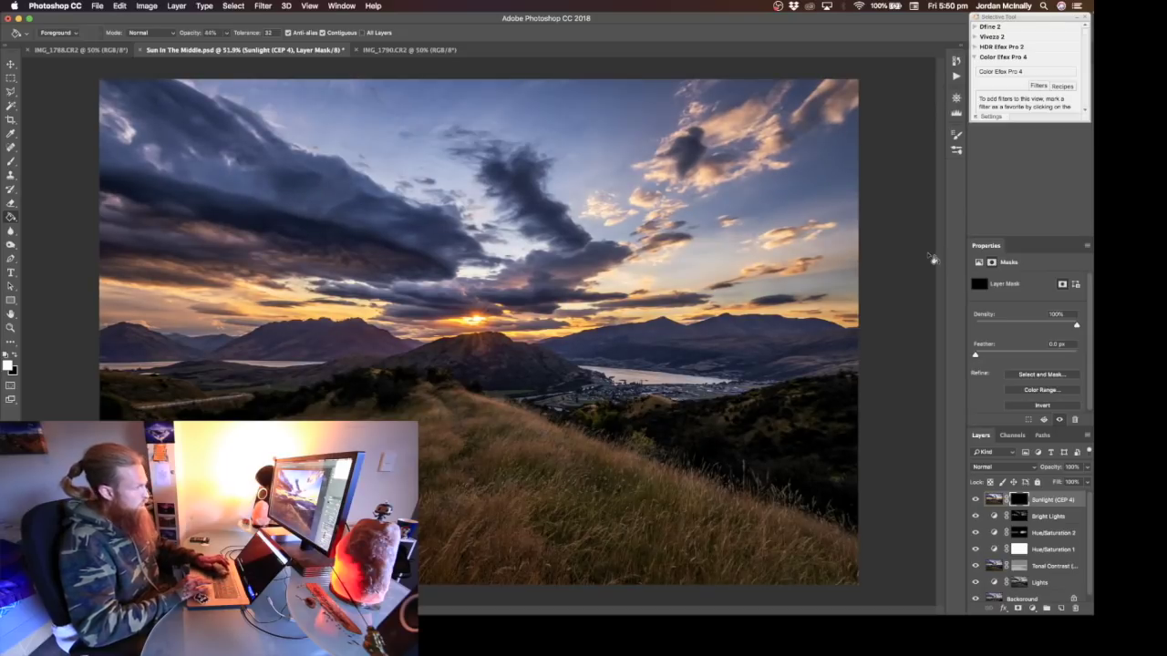
# Step: Fill the Sunlight layer's mask with white at 44% opacity, undoing and redoing the fill to compare its effect
pyautogui.click(473, 328)
pyautogui.press('super+z')
pyautogui.press('super+z')
pyautogui.press('super+z')
pyautogui.press('super+z')
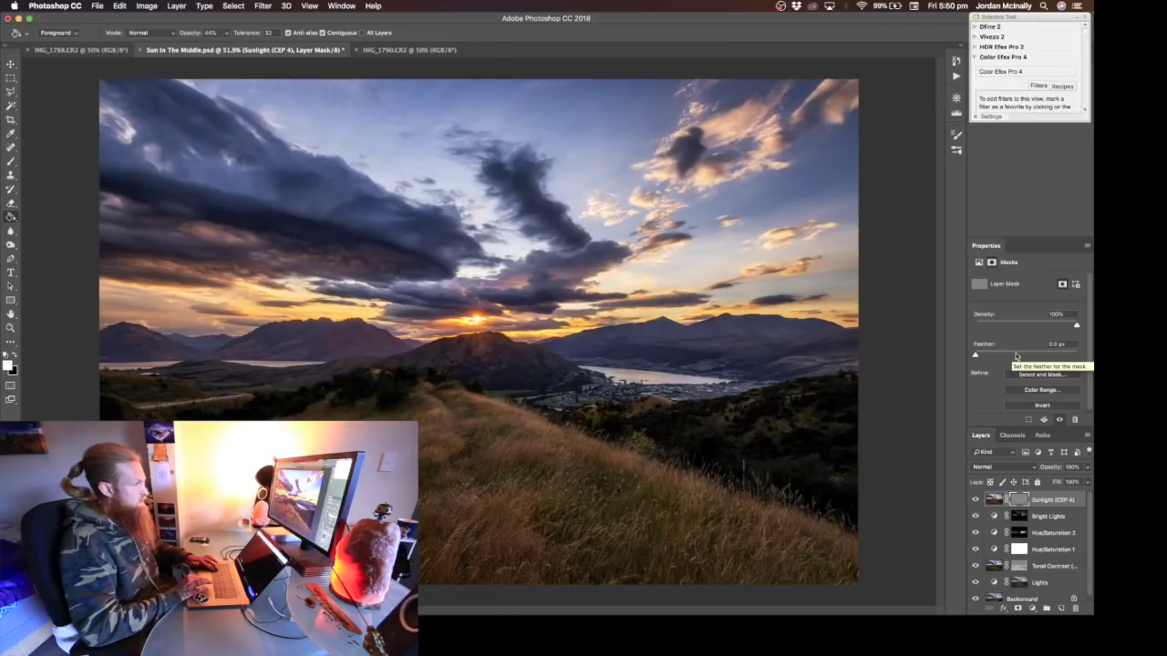
pyautogui.press('super+z')
pyautogui.press('super+z')
pyautogui.press('super+z')
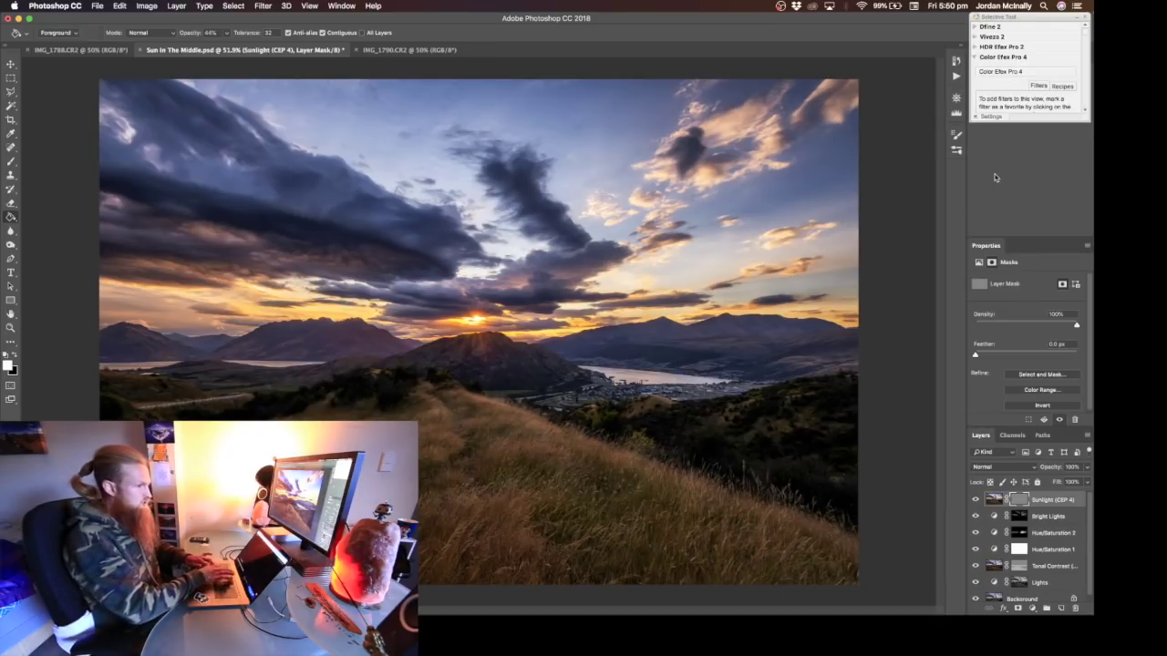
# Step: Stamp all visible layers into a new top layer and open it in the Camera Raw Filter
pyautogui.press('super+alt+shift+e')
pyautogui.click(261, 5)
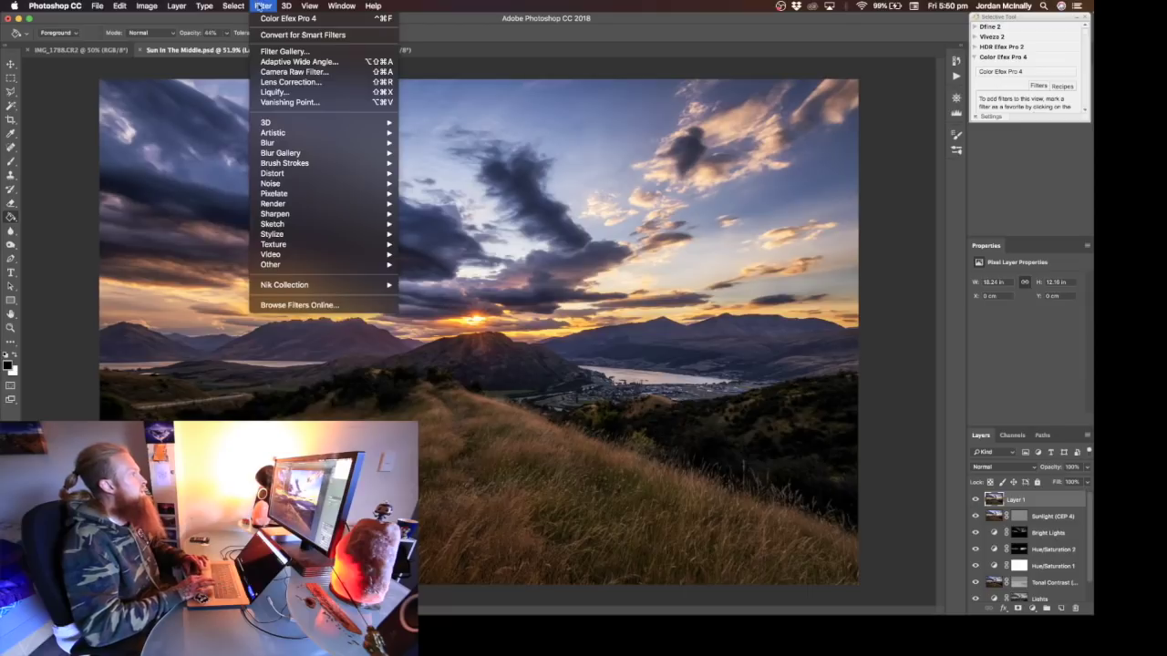
pyautogui.click(308, 78)
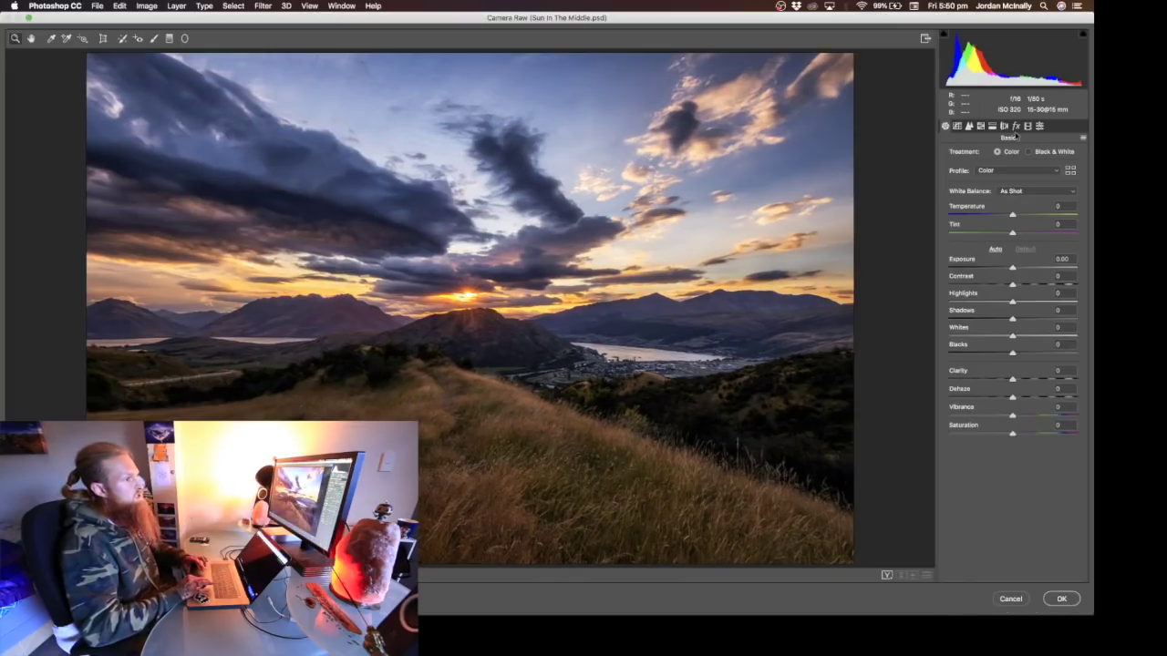
# Step: Add a post-crop vignette with amount -14 and midpoint 40, and raise its highlights setting to the maximum
pyautogui.click(1015, 126)
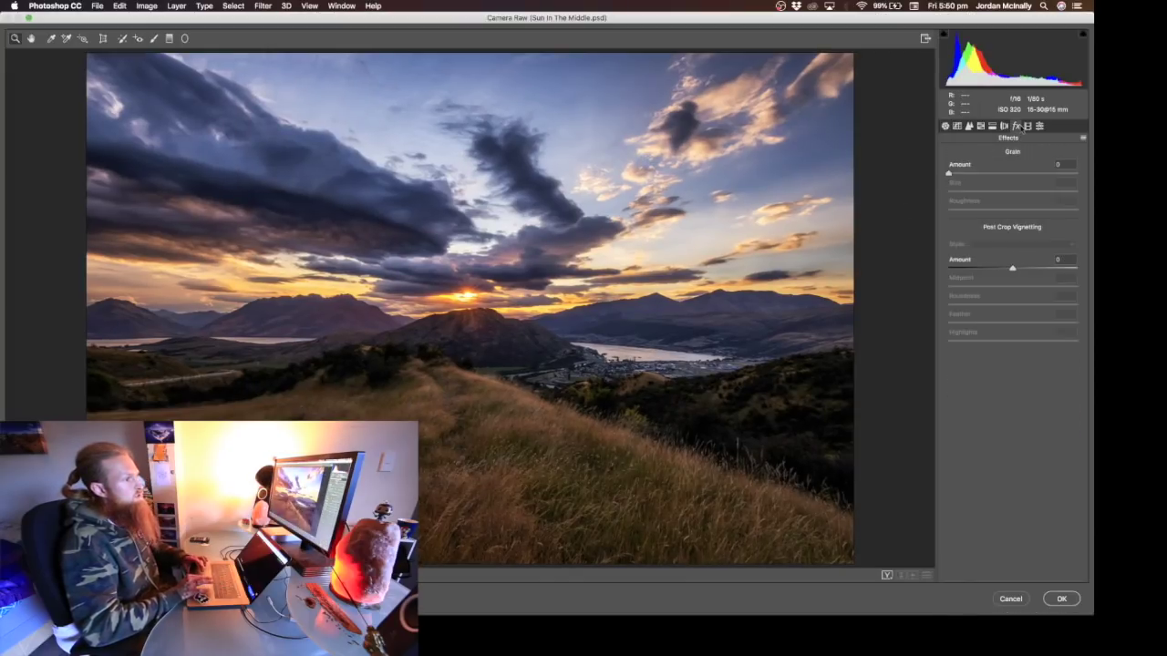
pyautogui.moveTo(1011, 269); pyautogui.dragTo(1031, 322)
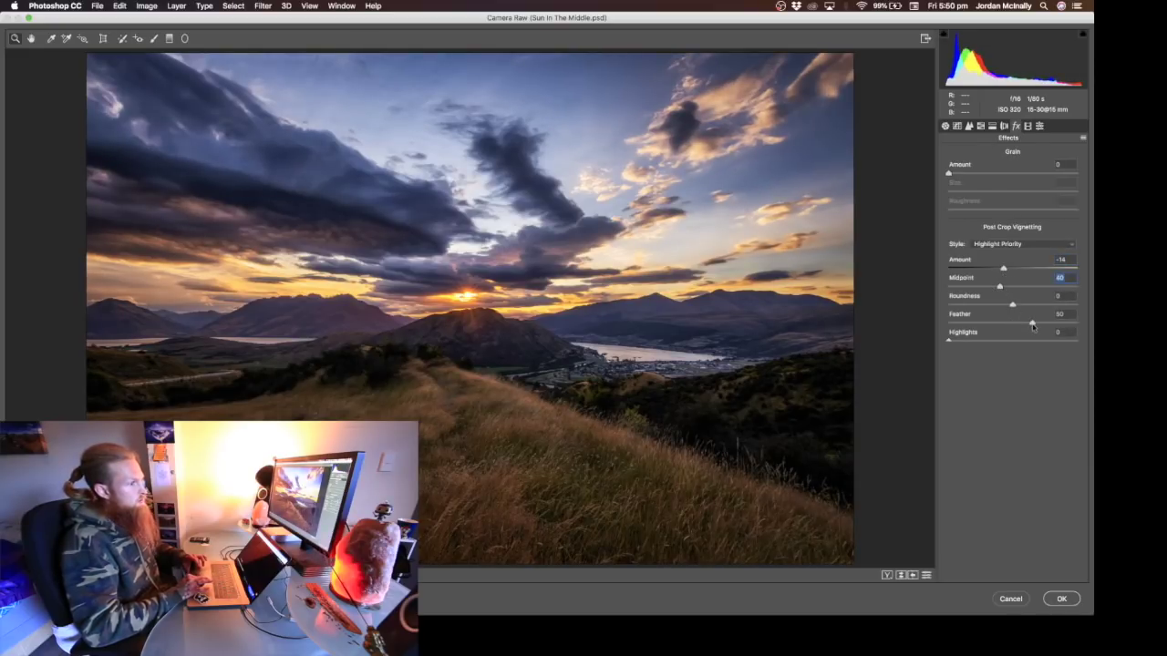
pyautogui.click(1076, 340)
# Step: Compare the image before and after the vignette and apply the Camera Raw Filter
pyautogui.press('alt+super+p')
pyautogui.press('alt+super+p')
pyautogui.press('alt+super+p')
pyautogui.press('alt+super+p')
pyautogui.press('alt+super+p')
pyautogui.press('alt+super+p')
pyautogui.press('alt+super+p')
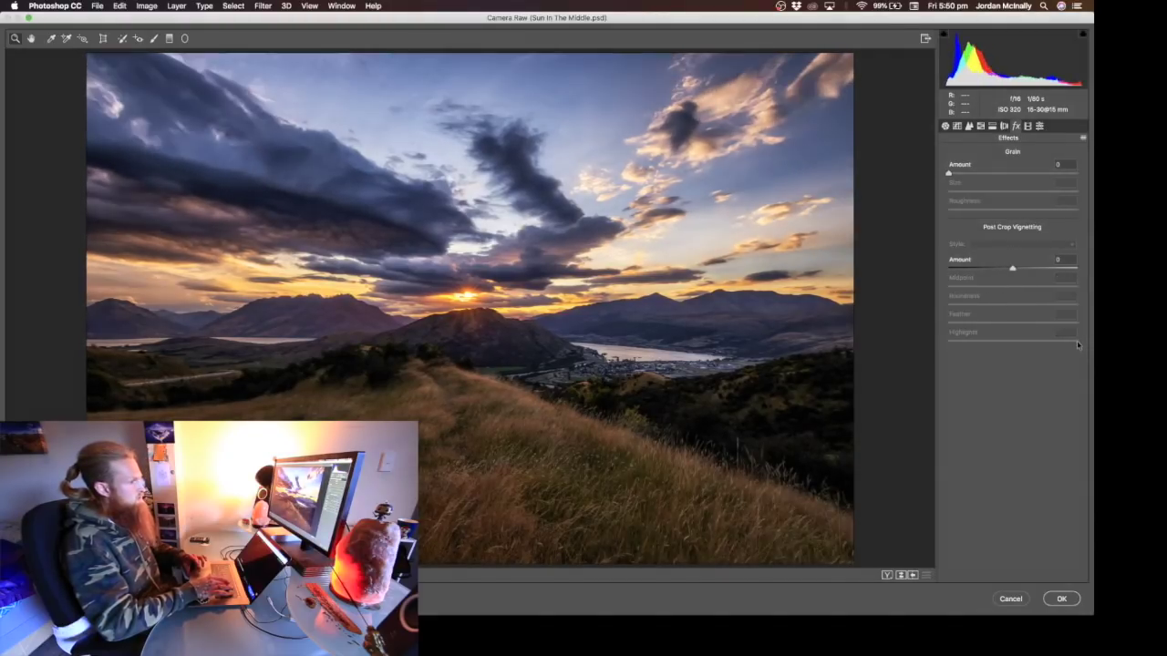
pyautogui.press('alt+super+p')
pyautogui.click(1060, 599)
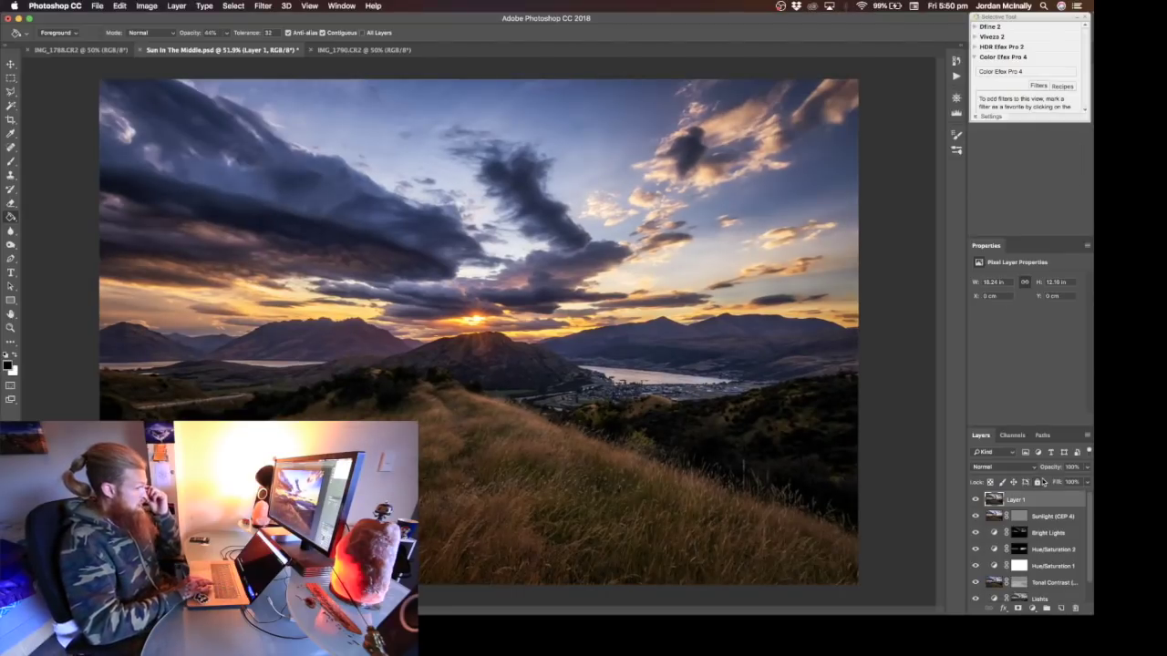
# Step: Add a white mask to Layer 1 and draw a black gradient at 70% opacity over the mask's lower part
pyautogui.click(1017, 608)
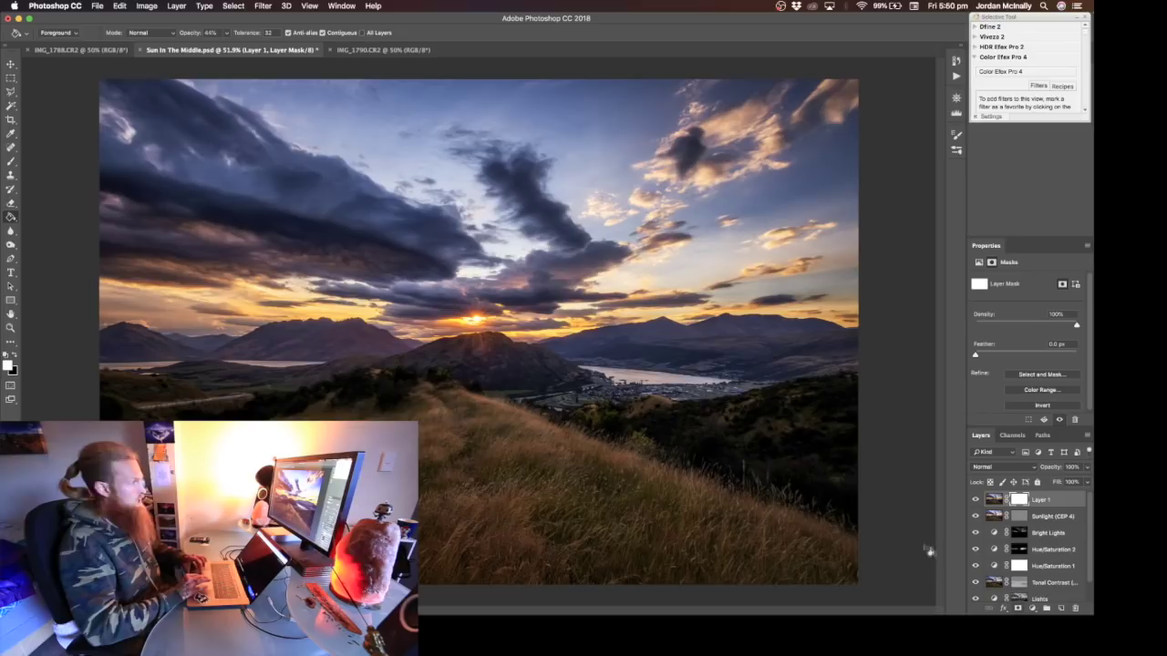
pyautogui.moveTo(11, 217); pyautogui.dragTo(56, 216)
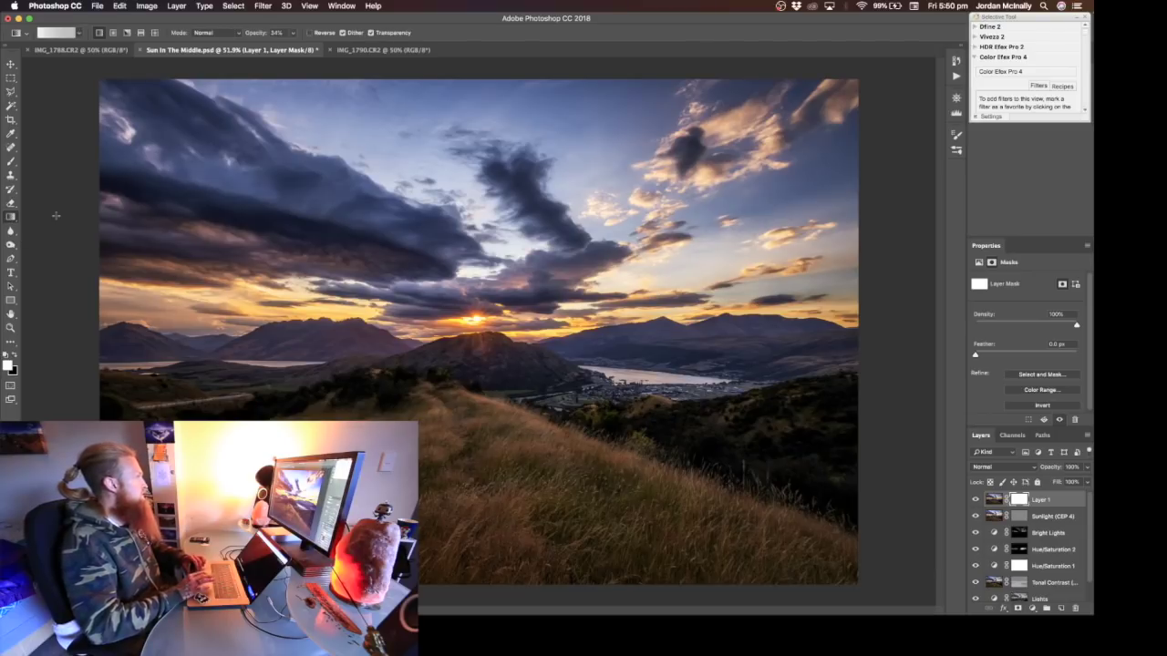
pyautogui.press('7')
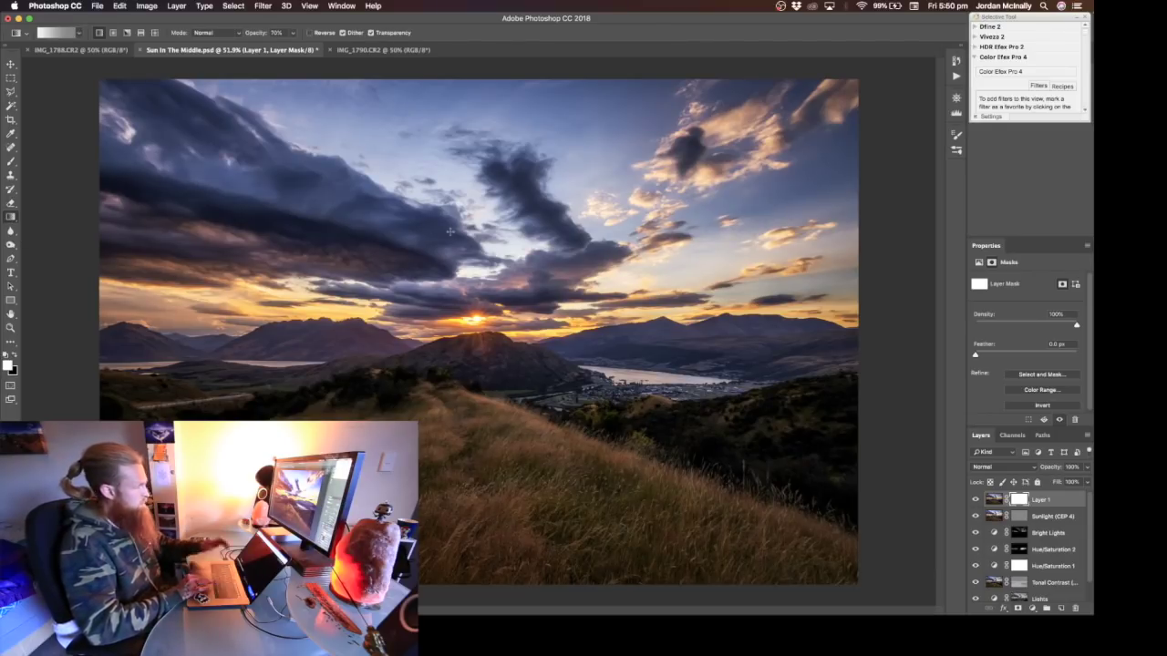
pyautogui.press('x')
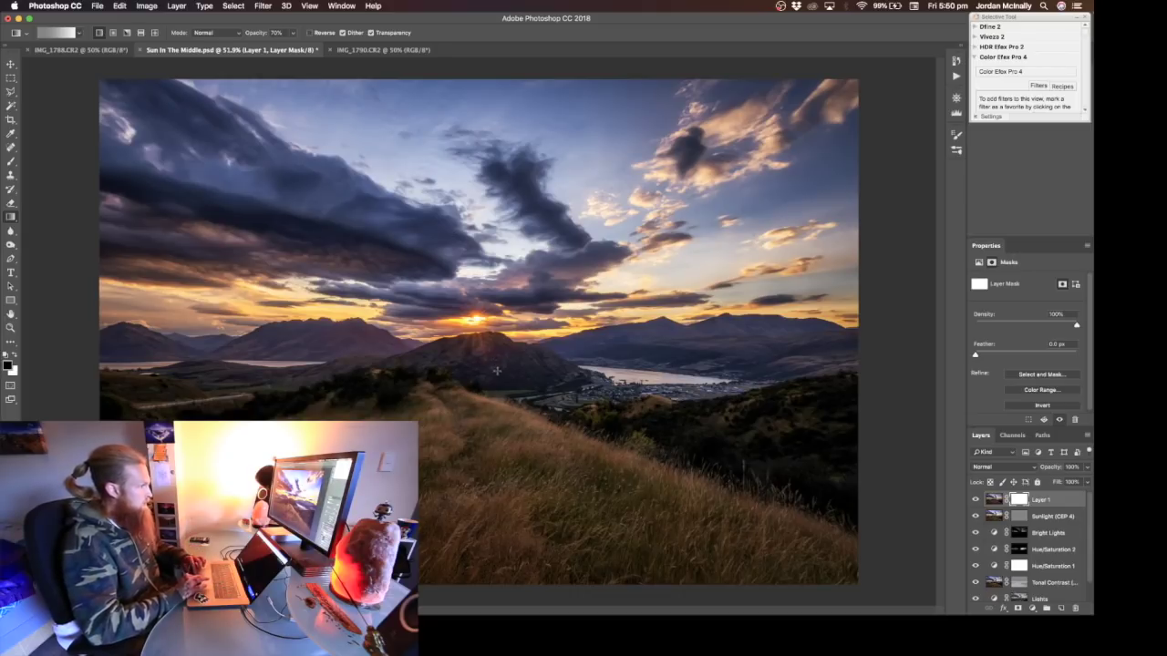
pyautogui.moveTo(496, 378); pyautogui.dragTo(497, 378)
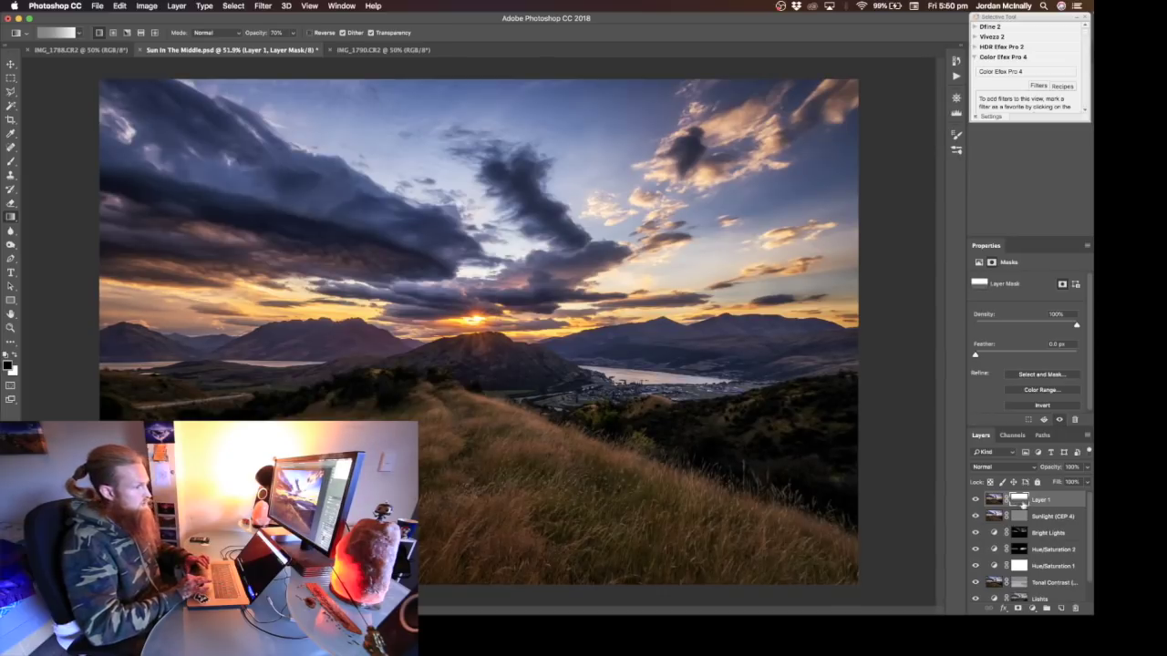
# Step: Compare the image with and without the vignette layer, and set the layer's opacity to 77%
pyautogui.click(974, 501)
pyautogui.click(974, 501)
pyautogui.click(973, 501)
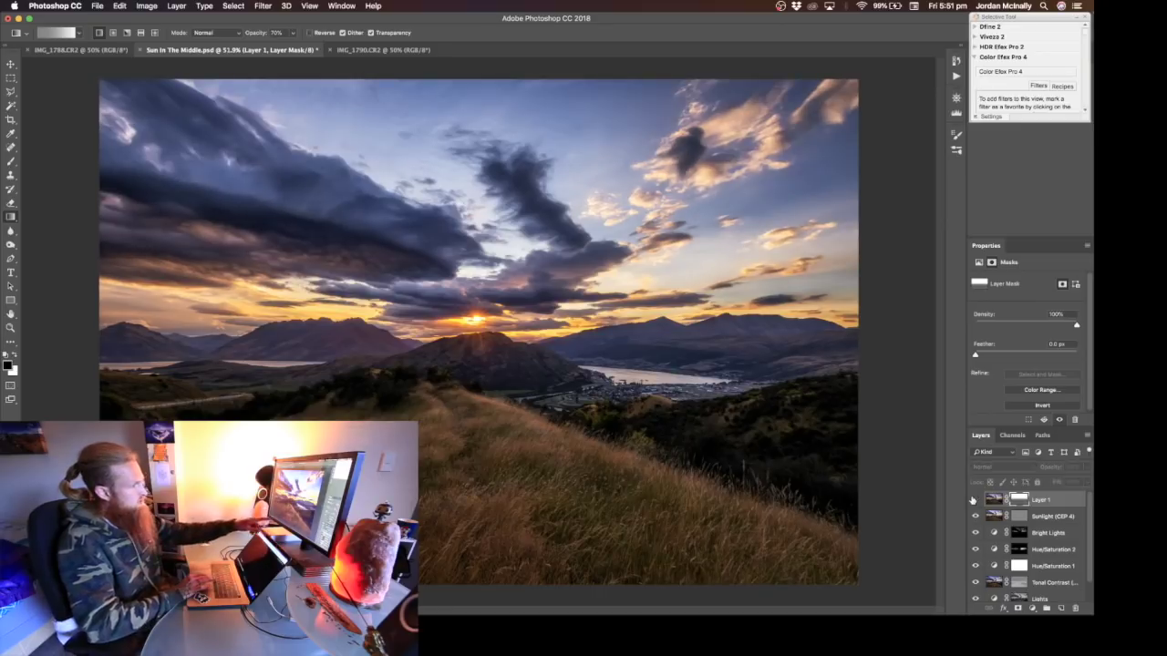
pyautogui.click(973, 501)
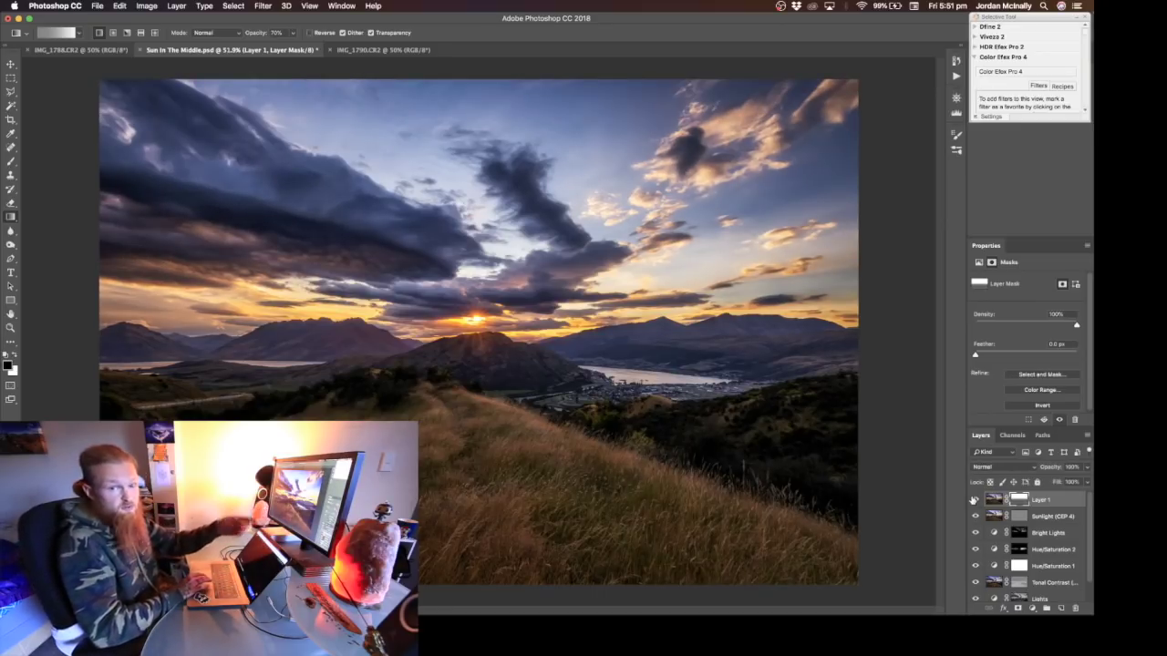
pyautogui.click(974, 500)
pyautogui.click(974, 500)
pyautogui.click(974, 500)
pyautogui.click(973, 501)
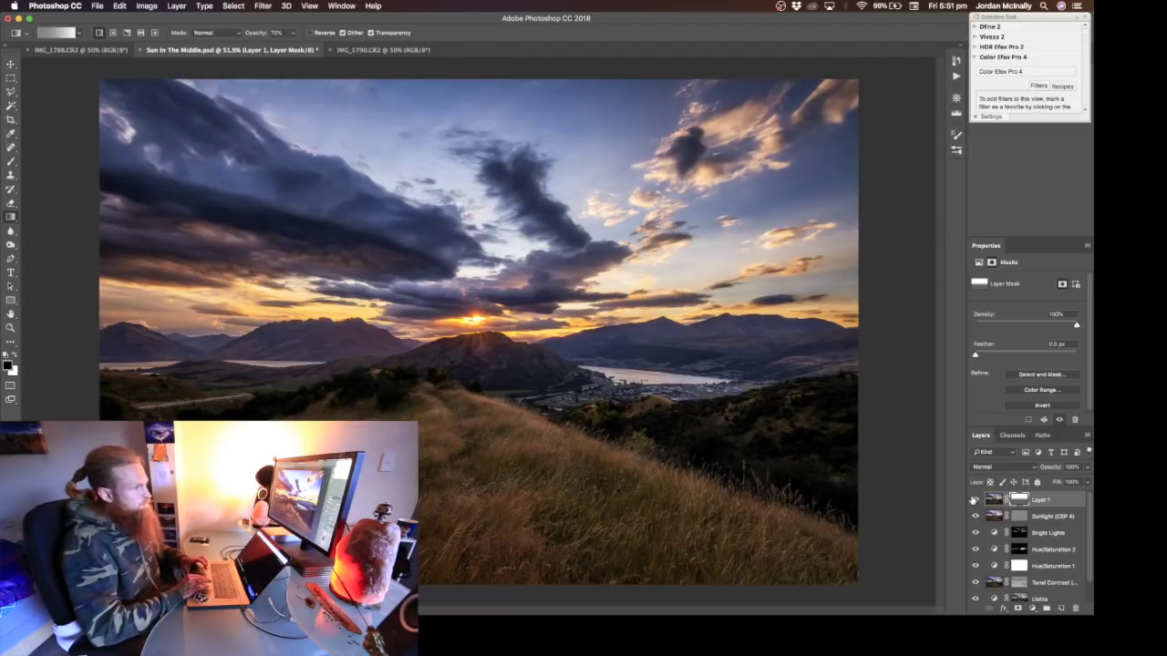
pyautogui.click(974, 500)
pyautogui.click(974, 501)
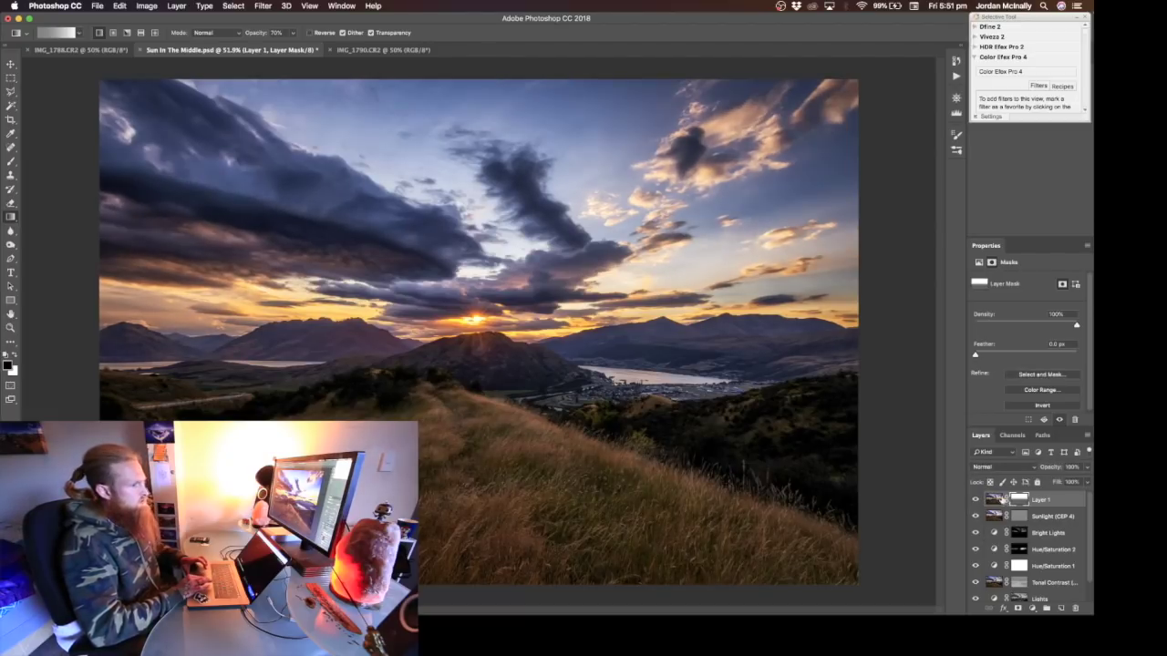
pyautogui.click(1090, 466)
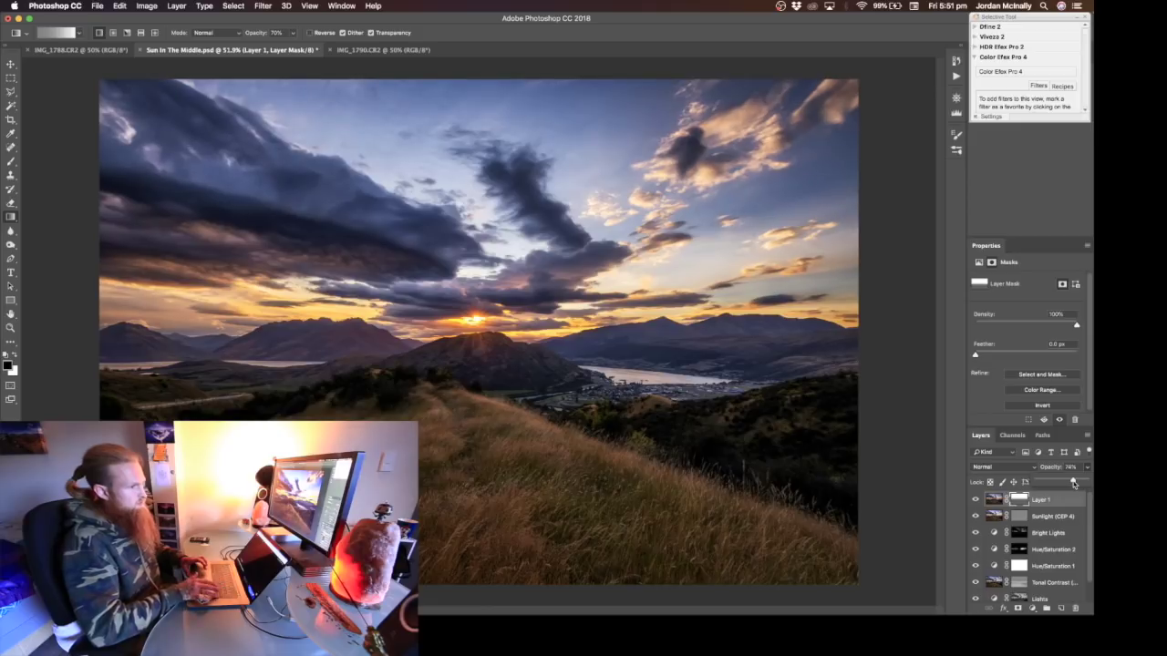
pyautogui.press('Return')
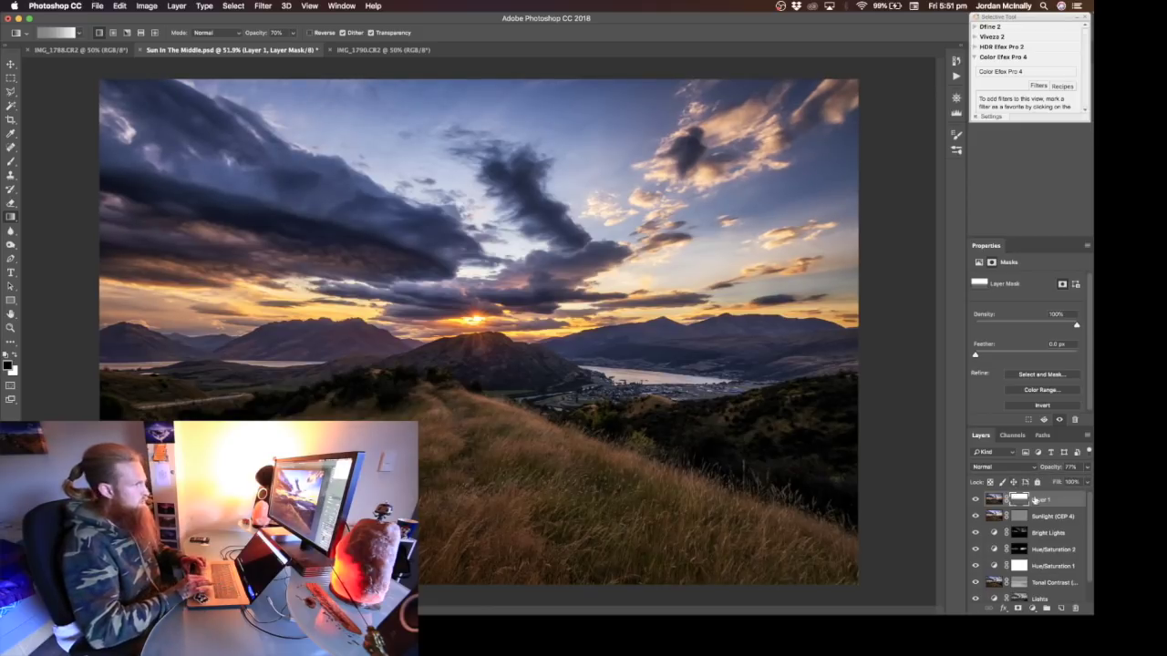
# Step: Apply the Color Efex Pro 4 Classical Soft Focus filter with brightness at -11%
pyautogui.click(1021, 73)
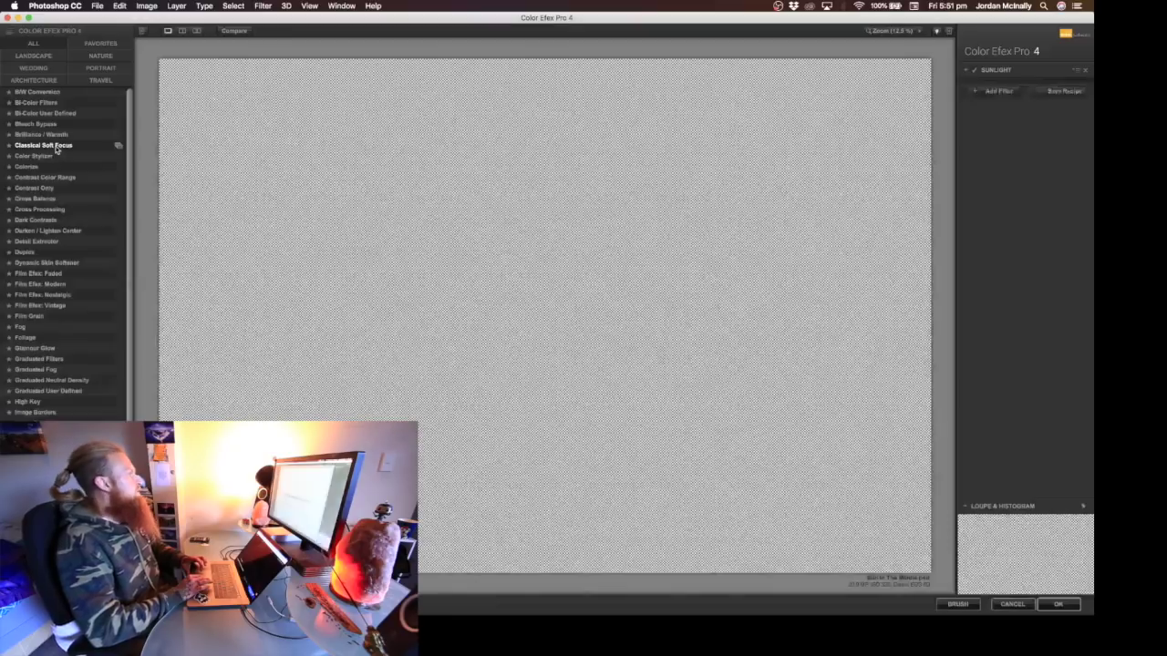
pyautogui.click(56, 149)
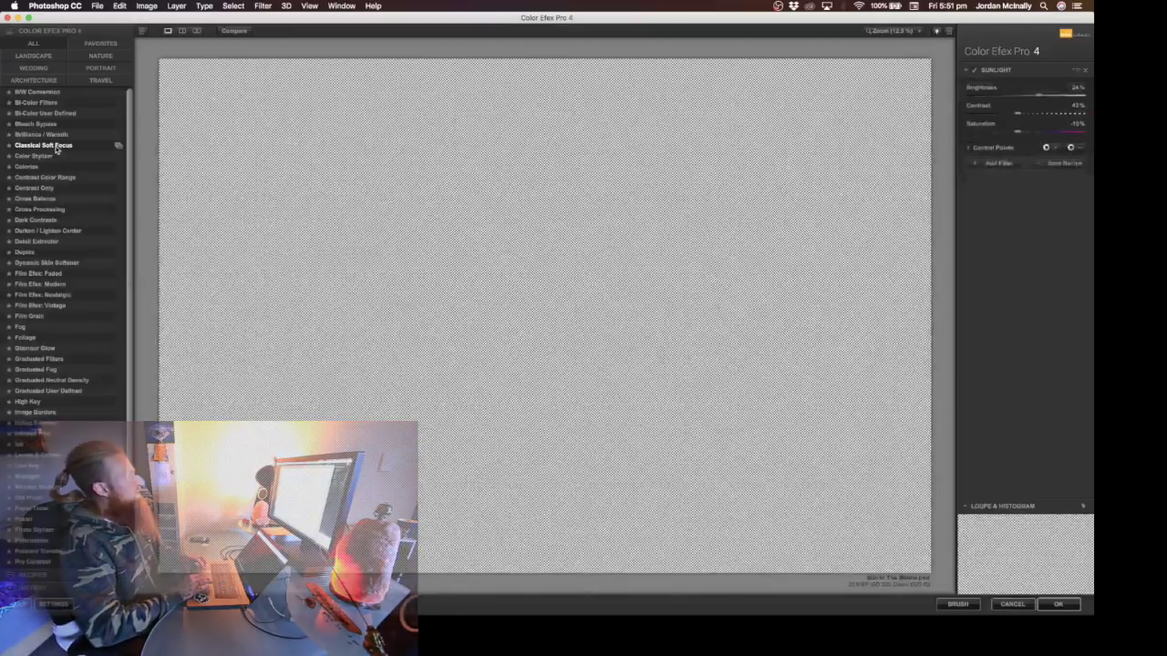
pyautogui.moveTo(1025, 153); pyautogui.dragTo(1020, 154)
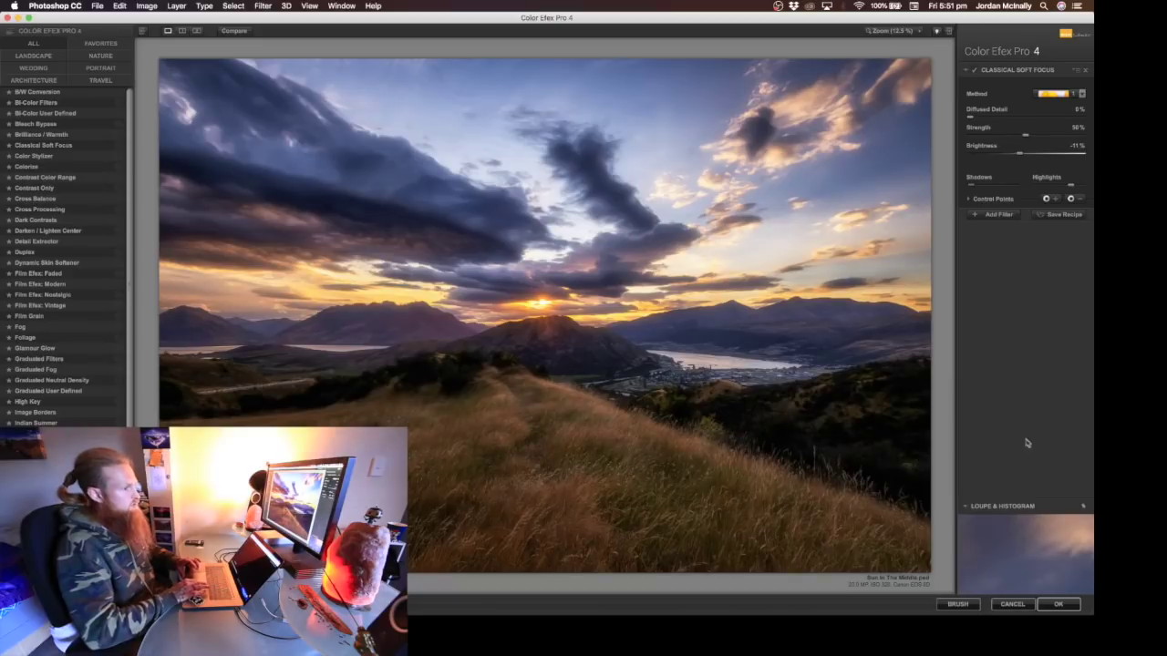
pyautogui.click(1059, 605)
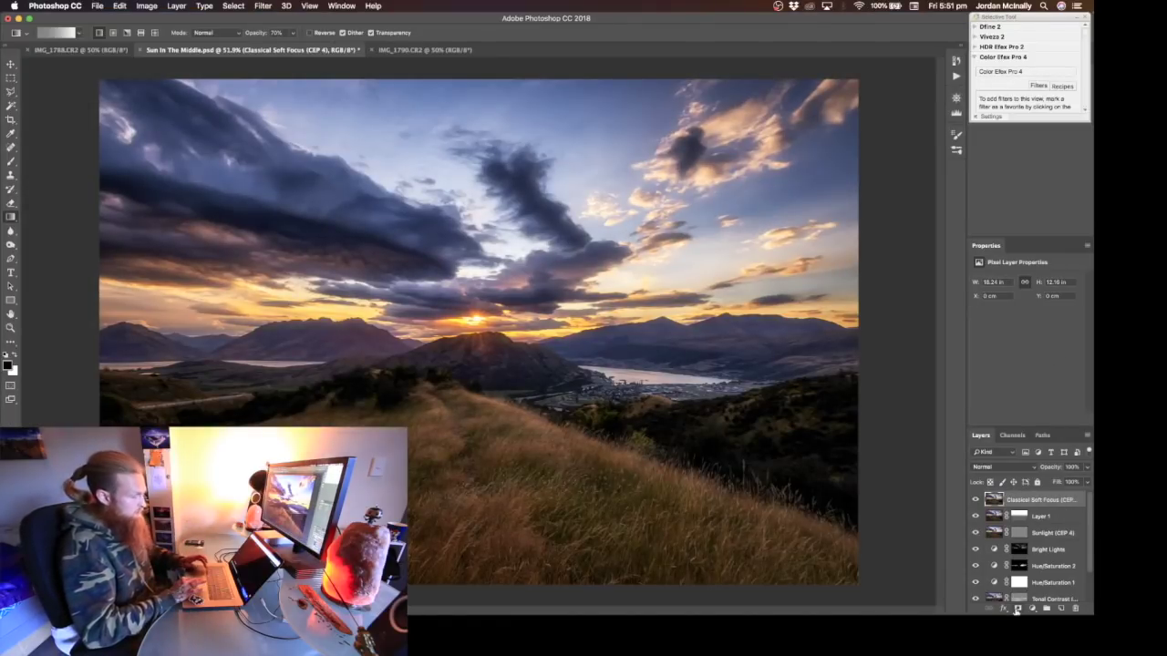
# Step: Add a black mask to the Classical Soft Focus layer and fill it with white at 33% opacity
pyautogui.keyDown('alt'); pyautogui.click(1017, 609); pyautogui.keyUp('alt')
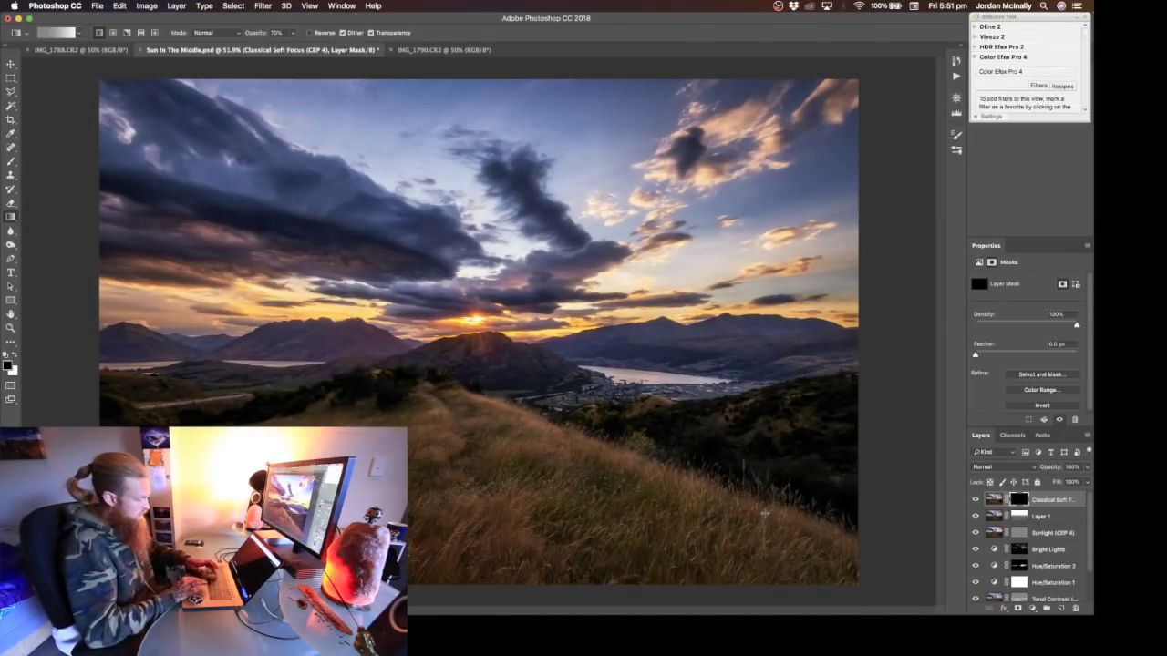
pyautogui.rightClick(9, 217)
pyautogui.click(55, 227)
pyautogui.press('x')
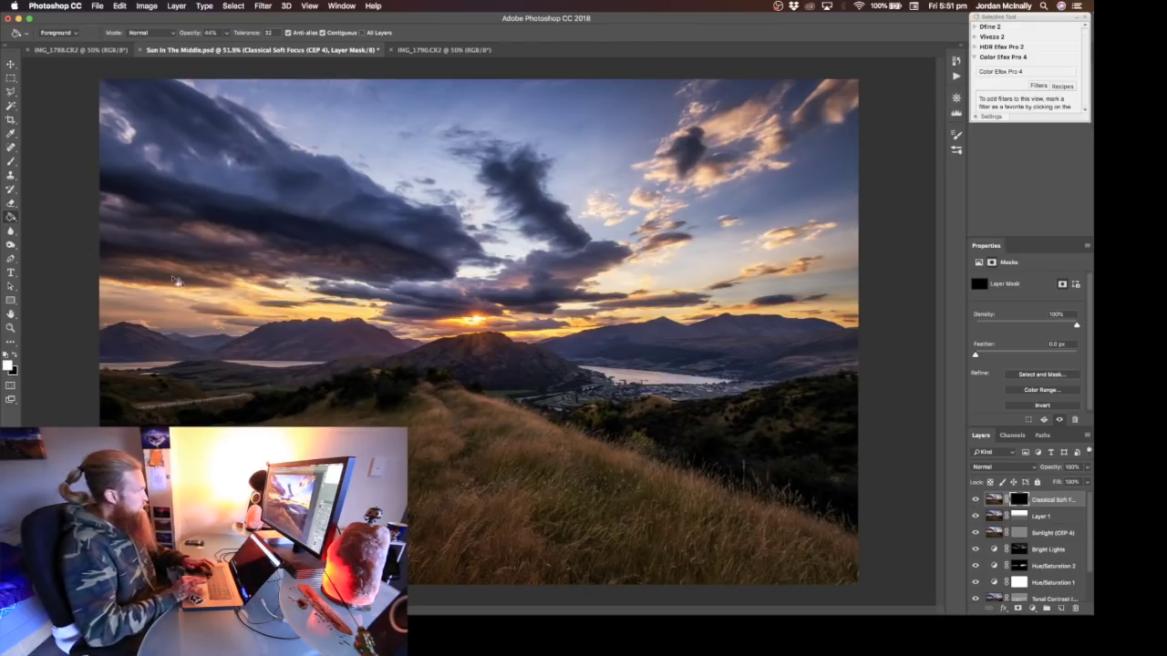
pyautogui.press('3')
pyautogui.press('3')
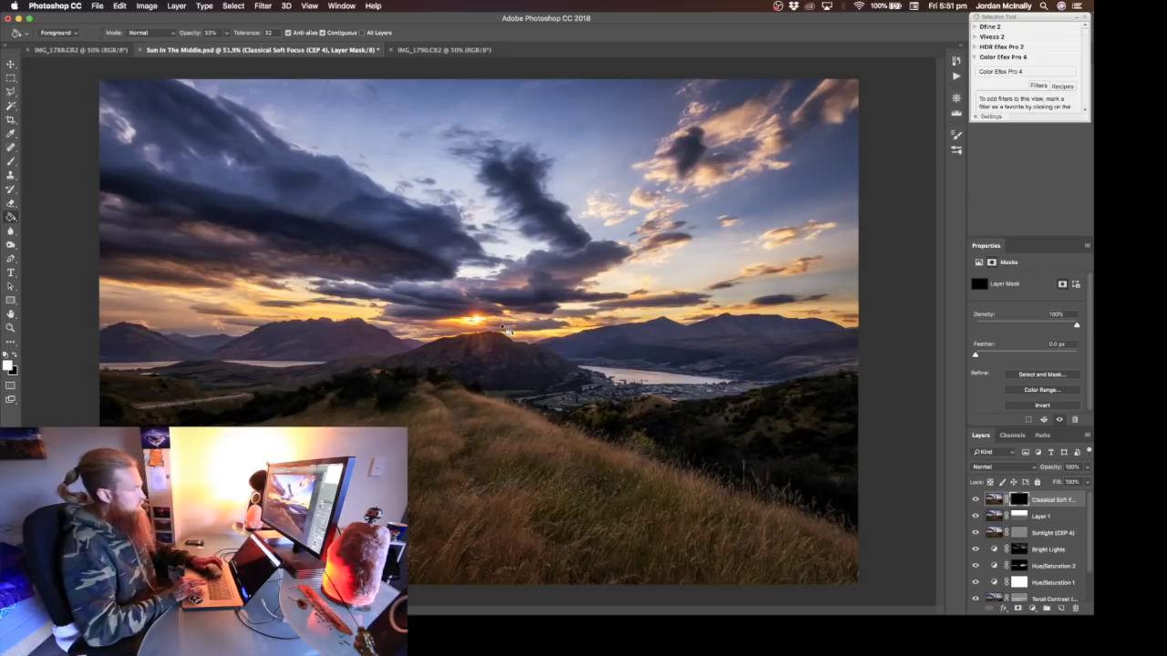
pyautogui.click(499, 339)
# Step: Enlarge the brush and paint white at 33% opacity on parts of the Classical Soft Focus mask
pyautogui.press('b')
pyautogui.press(']')
pyautogui.press(']')
pyautogui.press(']')
pyautogui.press(']')
pyautogui.press(']')
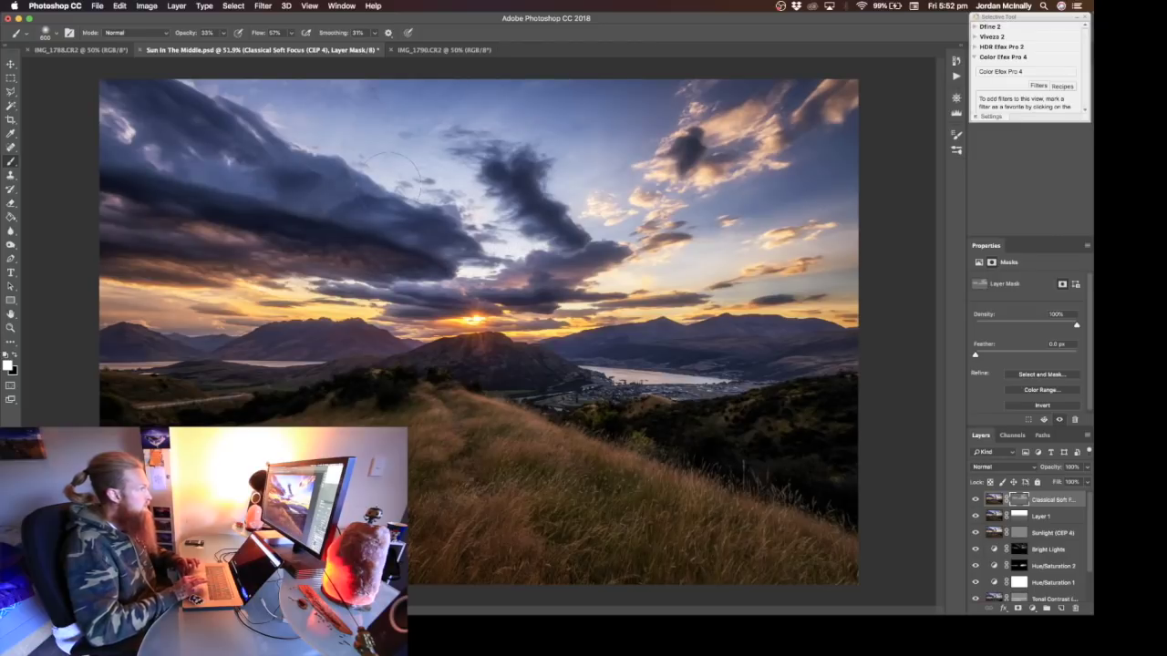
# Step: Compare the image with and without the Classical Soft Focus layer, and set the layer's opacity to 69%
pyautogui.click(976, 500)
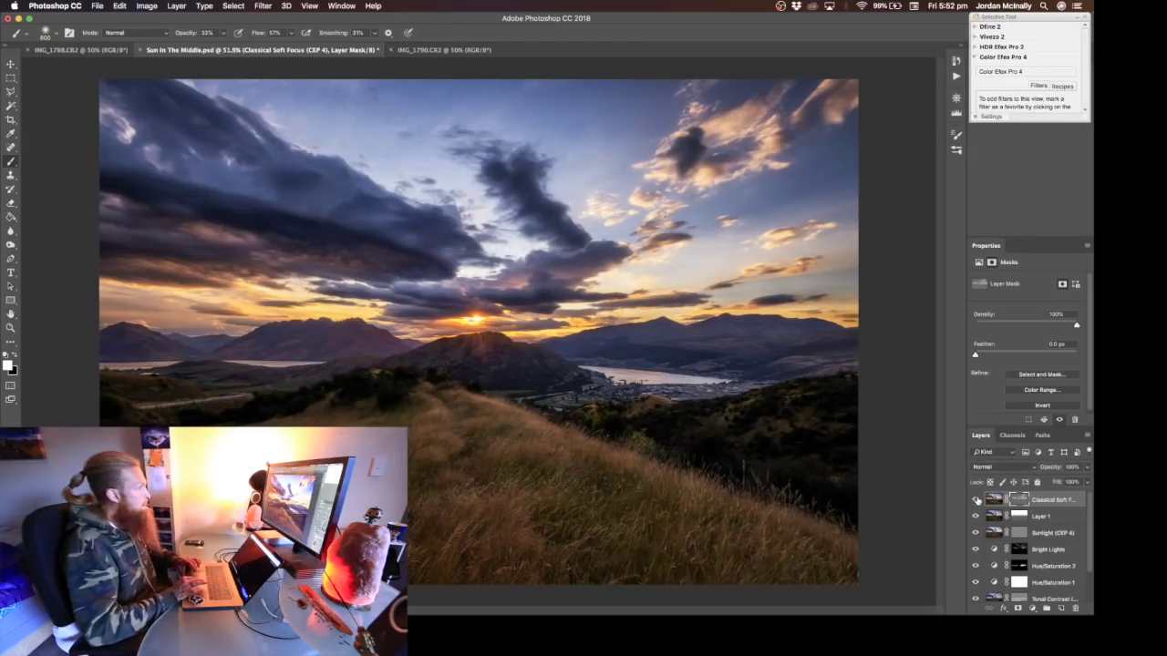
pyautogui.click(976, 500)
pyautogui.click(975, 500)
pyautogui.click(975, 500)
pyautogui.click(975, 499)
pyautogui.click(975, 500)
pyautogui.click(1087, 467)
pyautogui.moveTo(1085, 482); pyautogui.dragTo(1070, 482)
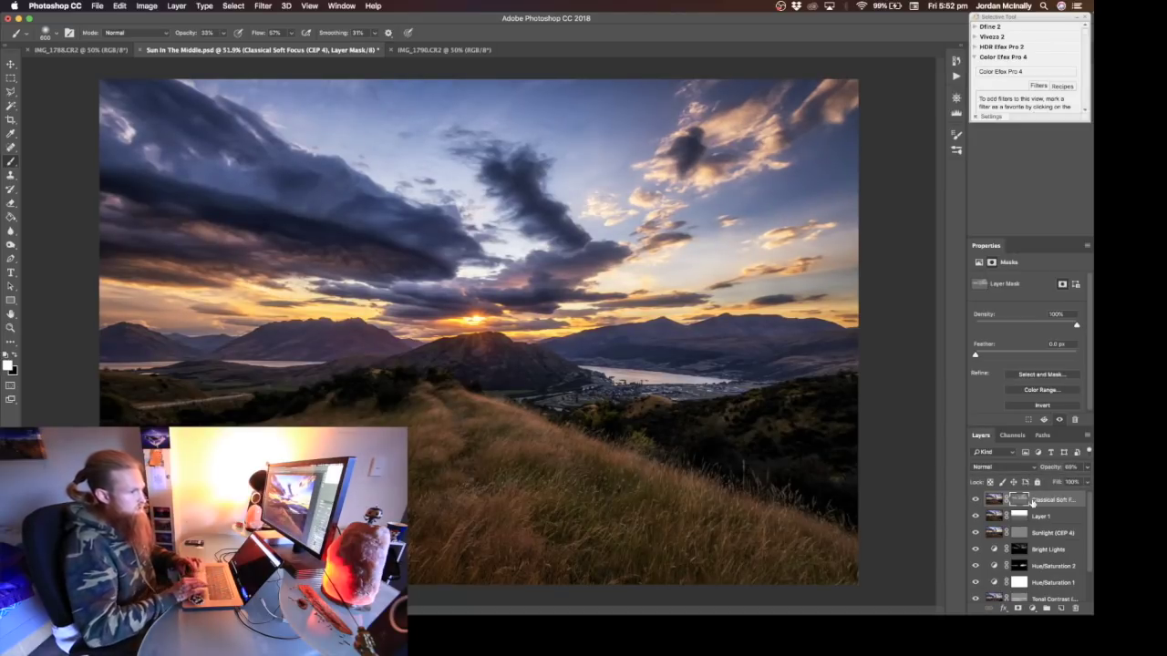
# Step: Check the reduced soft focus effect by hiding and showing its layer, and save the document
pyautogui.click(975, 500)
pyautogui.click(975, 500)
pyautogui.click(976, 500)
pyautogui.click(977, 499)
pyautogui.press('super+s')
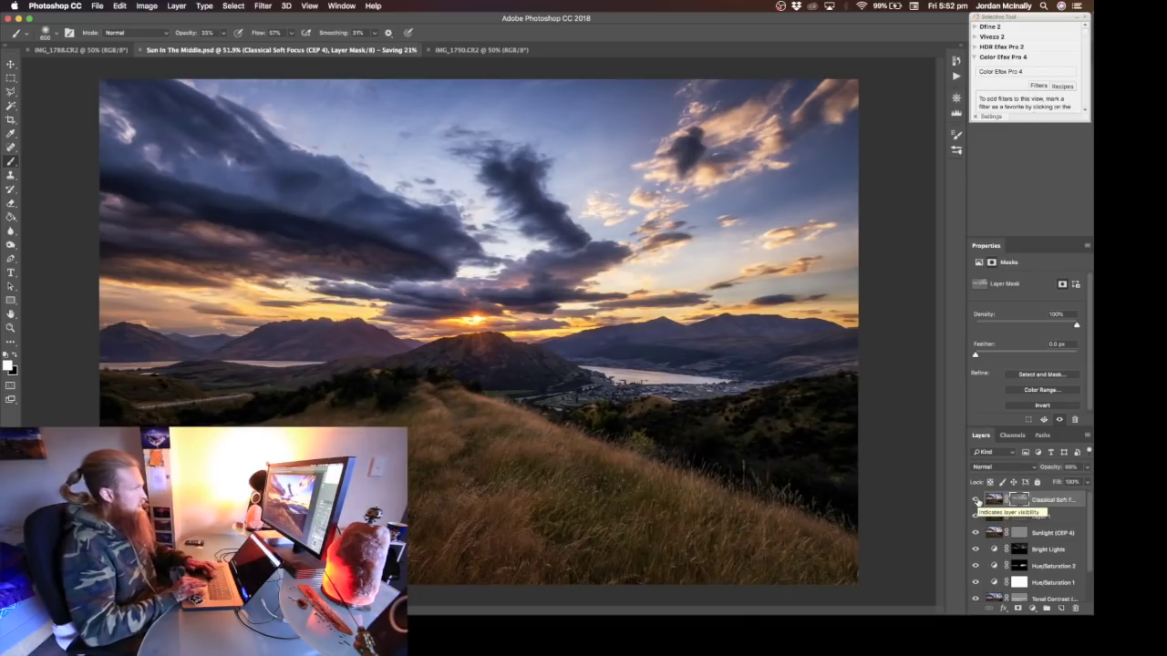
# Step: Switch to the Move tool and examine the clouds, mountains and sun up close
pyautogui.press('v')
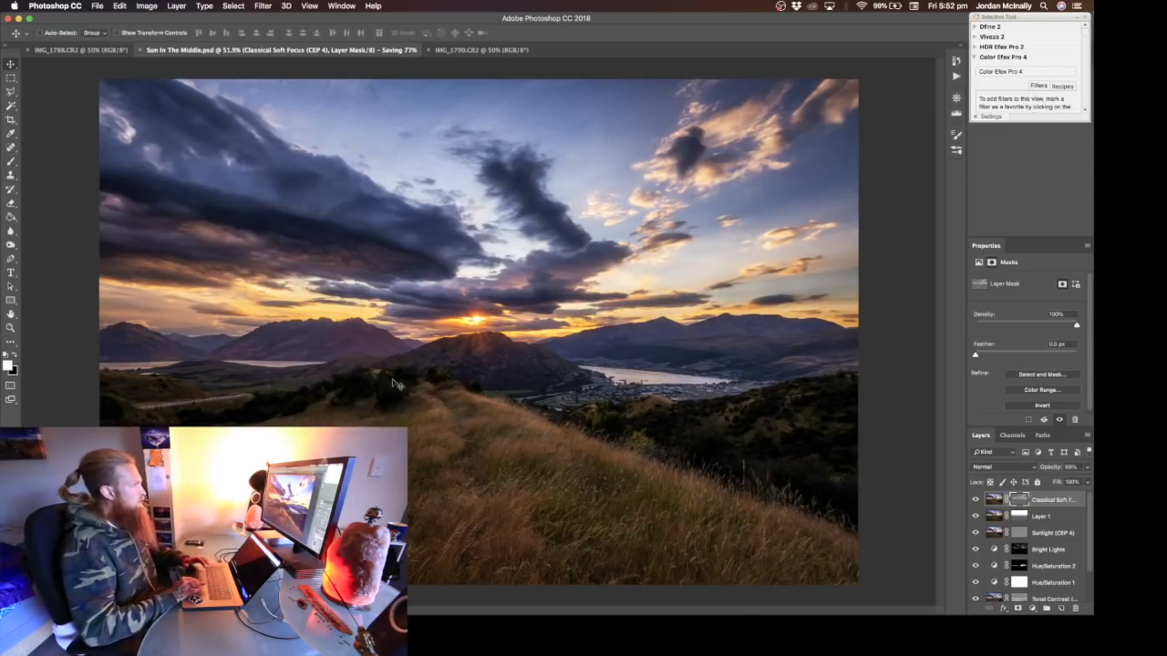
pyautogui.scroll(5, 367, 341)
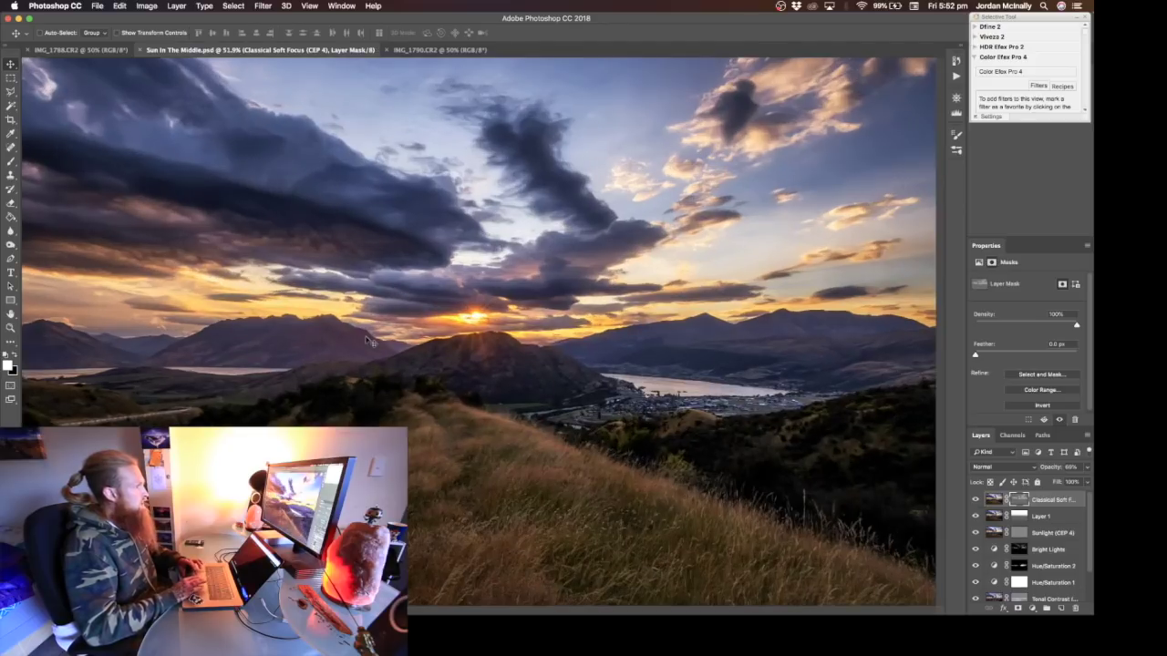
pyautogui.hscroll(-5, 367, 341)
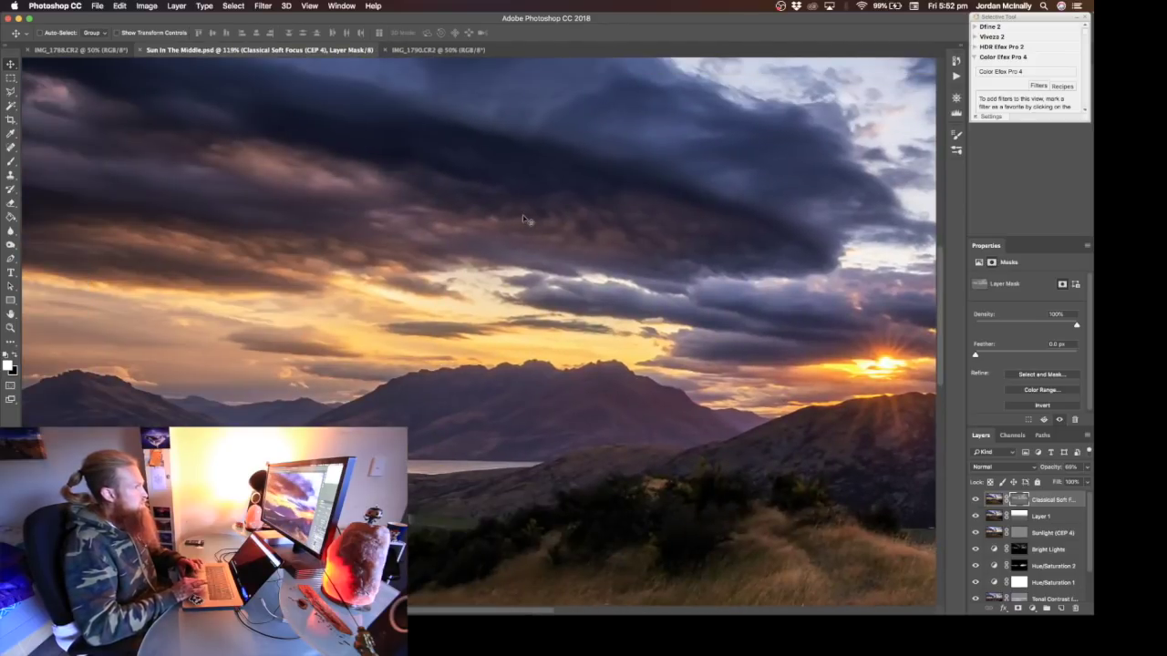
pyautogui.hscroll(-5, 529, 220)
pyautogui.scroll(2, 529, 221)
pyautogui.scroll(-3, 769, 281)
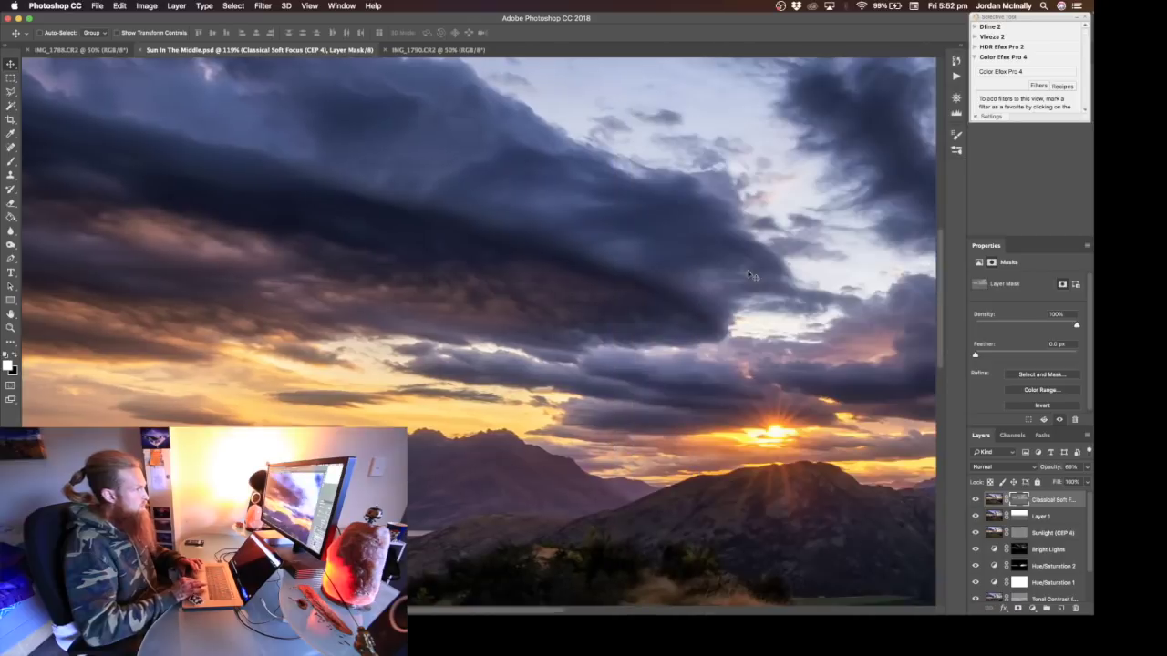
pyautogui.scroll(-3, 647, 291)
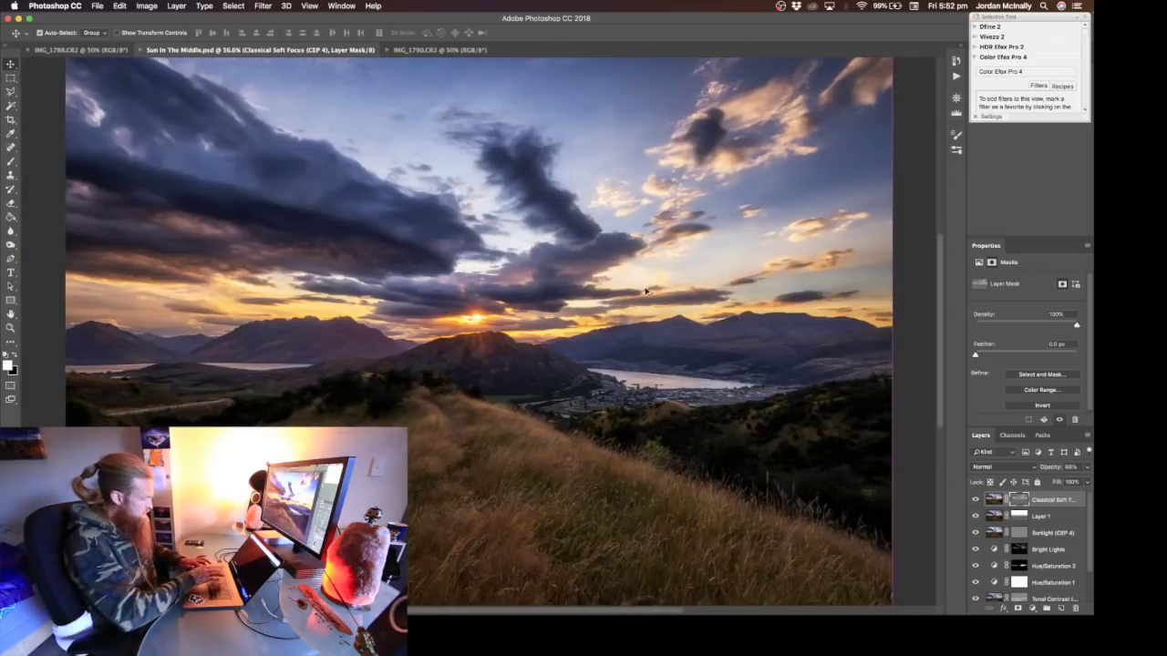
# Step: Stamp all visible layers into a new layer above Classical Soft Focus and open it in the Camera Raw Filter
pyautogui.press('alt+shift+super+e')
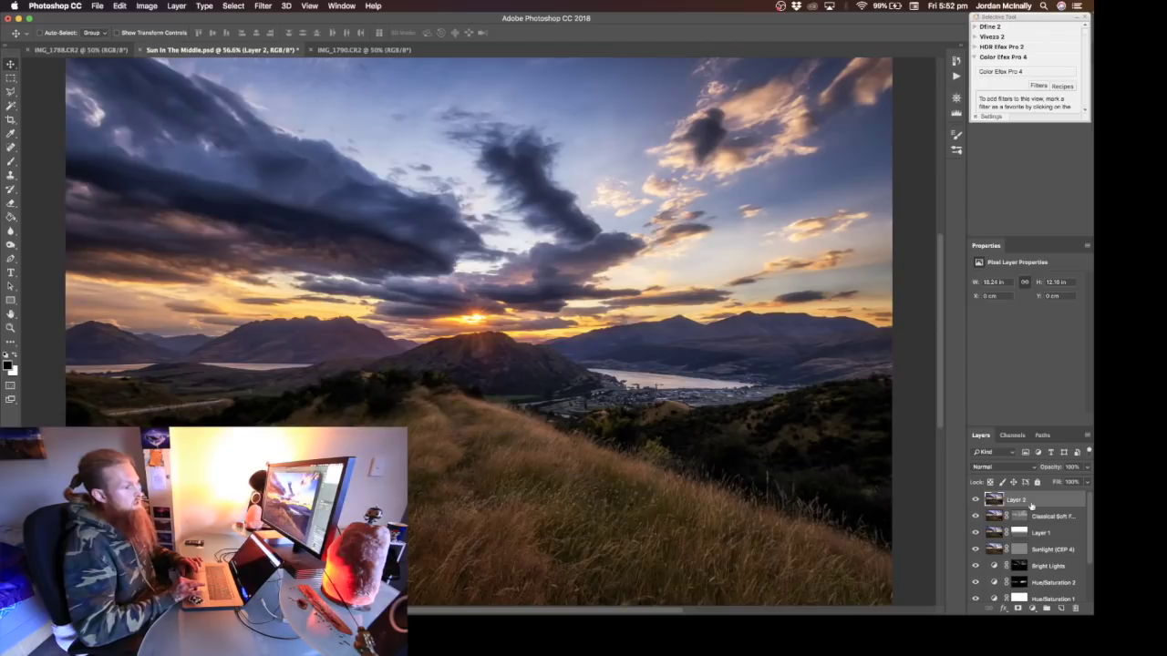
pyautogui.click(262, 6)
pyautogui.click(296, 72)
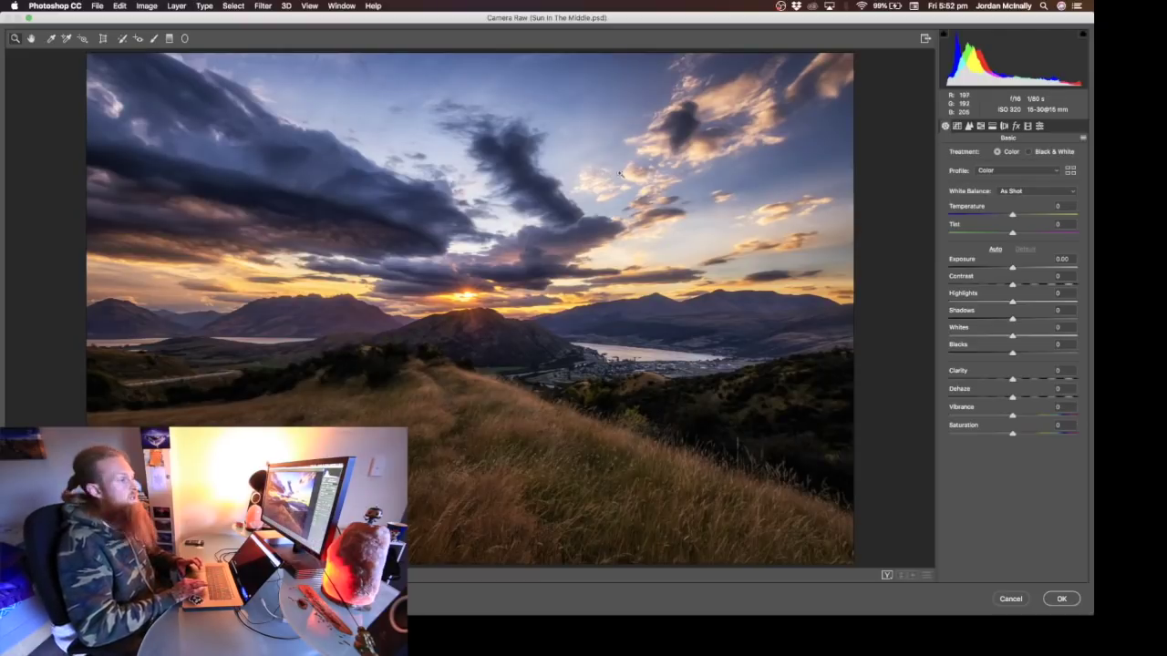
# Step: Raise Whites to +52 in the basic adjustments and set the parametric tone curve's Lights to +11
pyautogui.moveTo(1033, 338); pyautogui.dragTo(1042, 336)
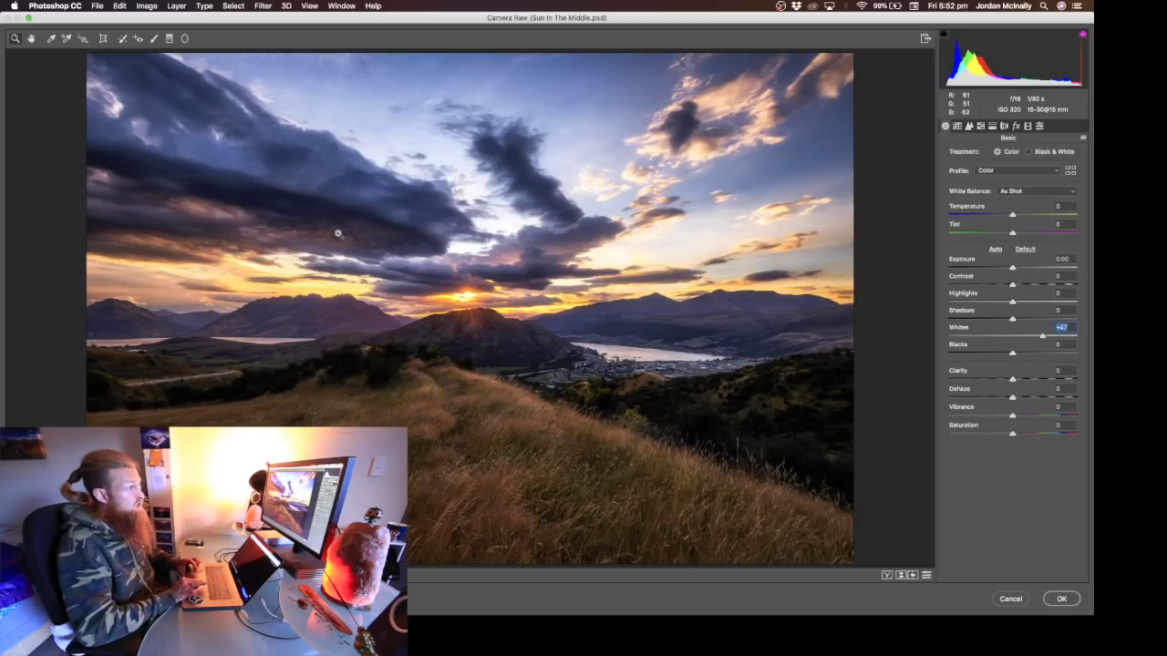
pyautogui.click(1050, 337)
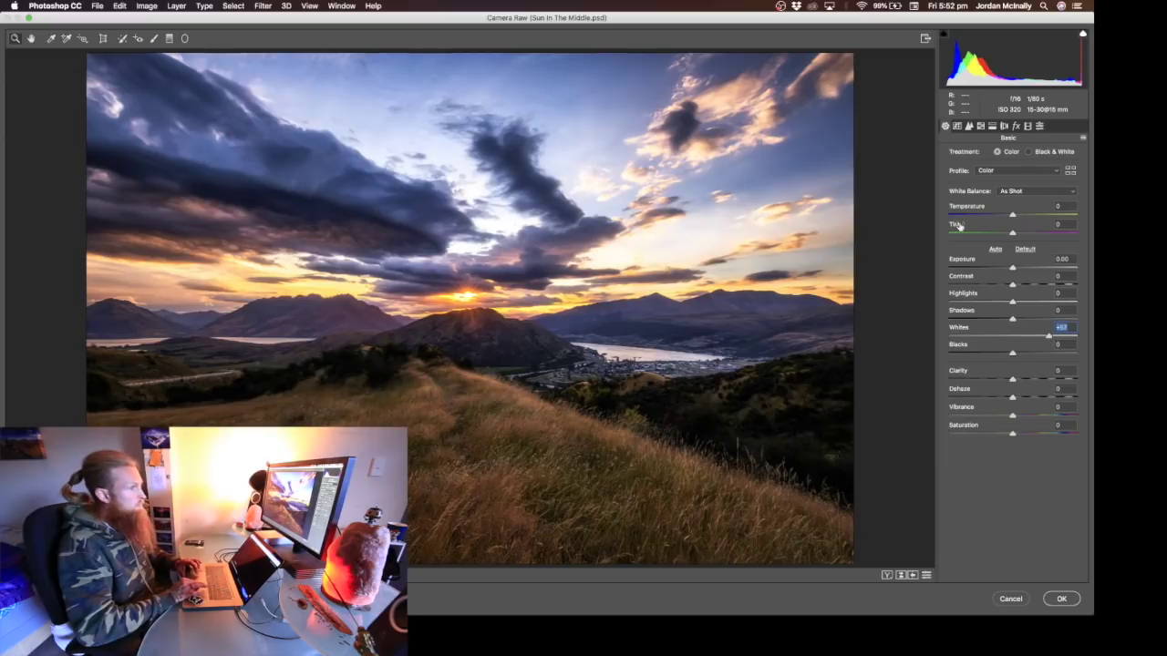
pyautogui.click(956, 126)
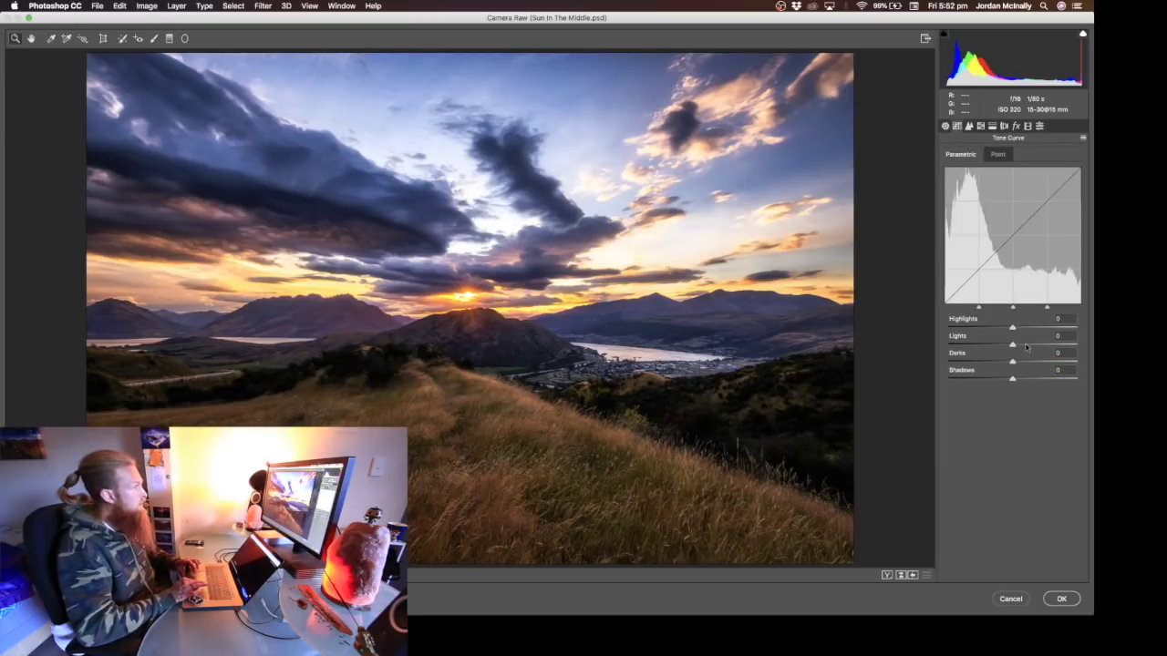
pyautogui.click(1027, 346)
pyautogui.moveTo(1027, 347); pyautogui.dragTo(1020, 345)
# Step: Compare the Camera Raw edit with the original by switching the preview off and on repeatedly, and apply the filter
pyautogui.press('p')
pyautogui.press('p')
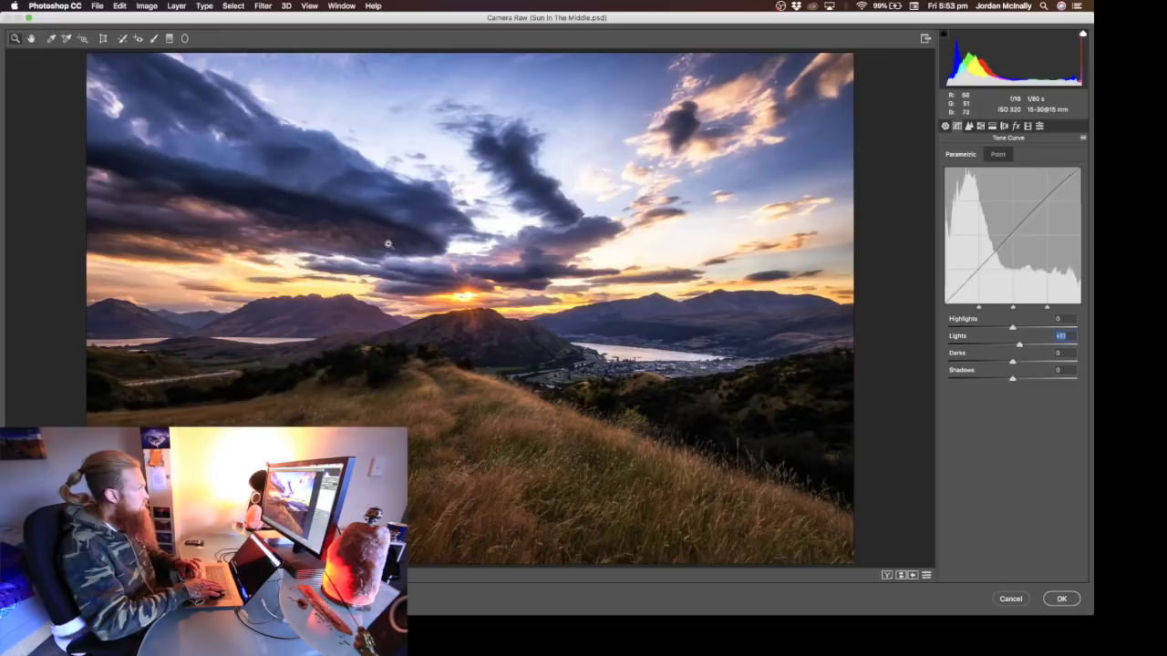
pyautogui.press('p')
pyautogui.press('p')
pyautogui.press('p')
pyautogui.press('p')
pyautogui.press('p')
pyautogui.press('p')
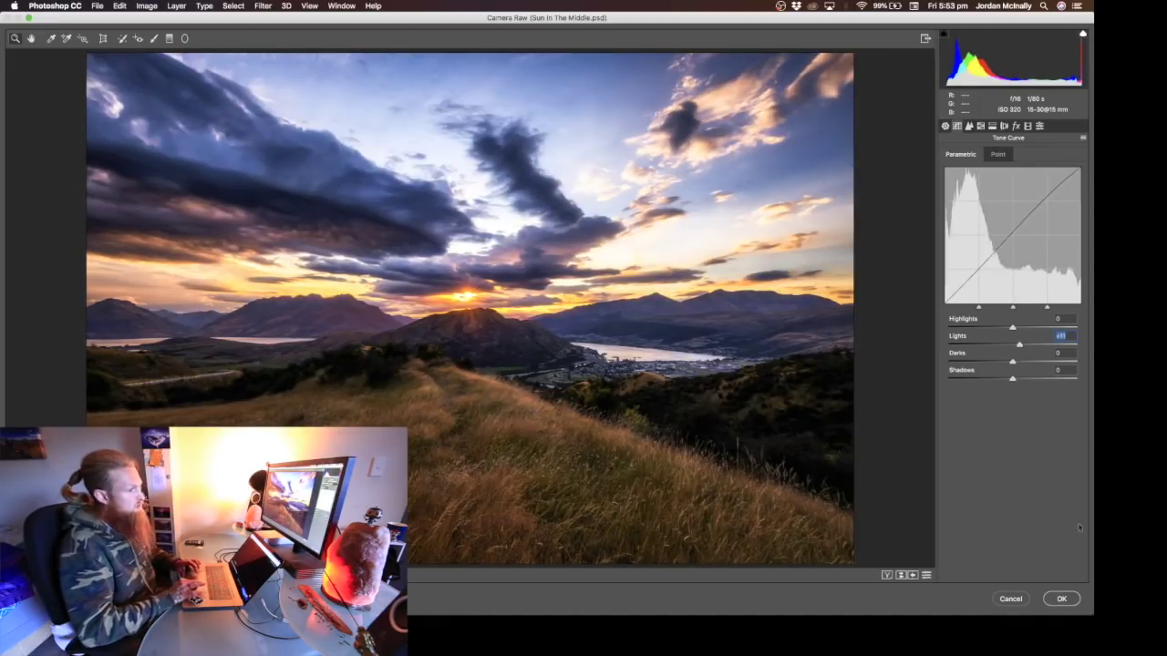
pyautogui.click(1061, 600)
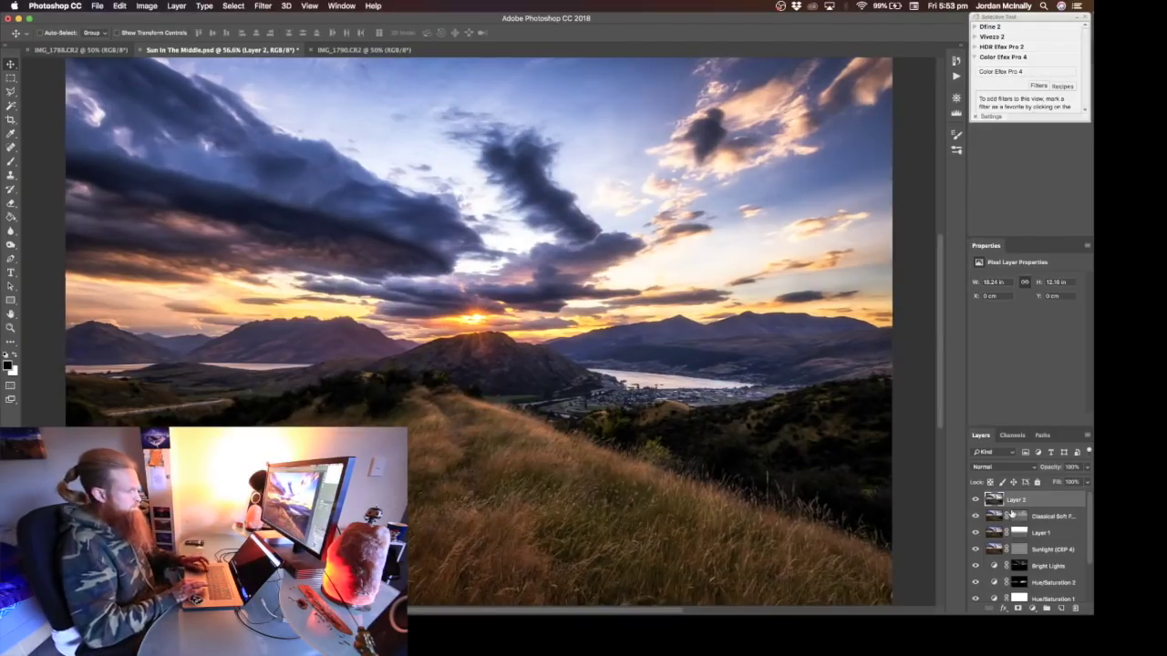
# Step: Add a black mask to Layer 2 and reveal parts of the Camera Raw edit with a white brush at 33% opacity
pyautogui.keyDown('alt'); pyautogui.click(1018, 608); pyautogui.keyUp('alt')
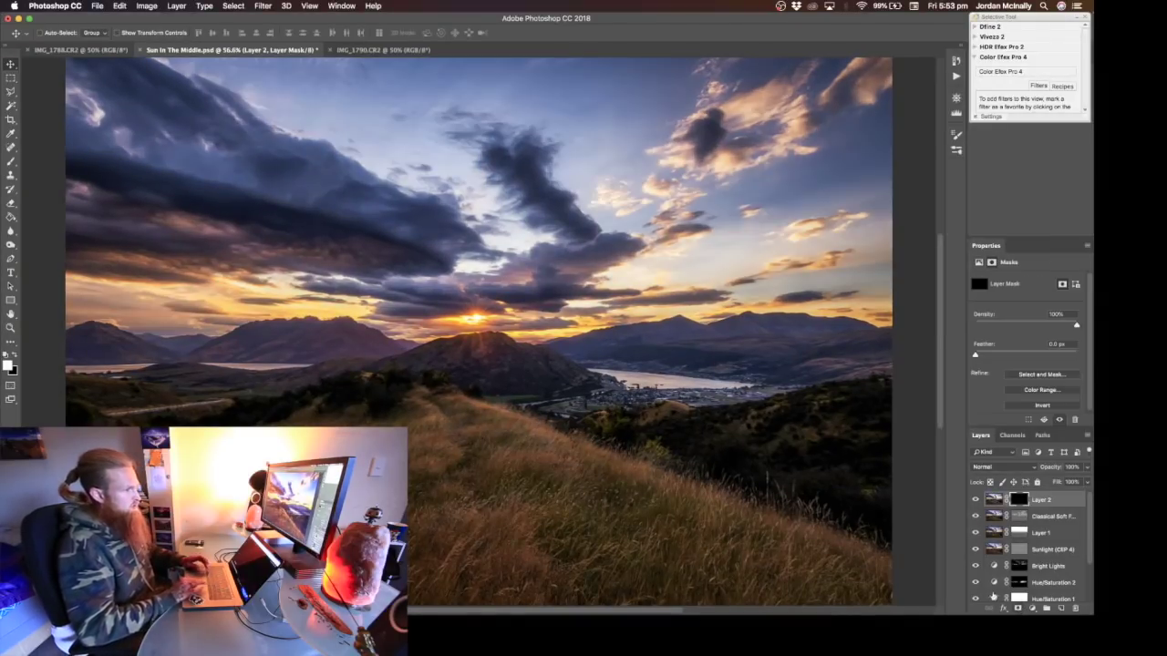
pyautogui.press('x')
pyautogui.press('b')
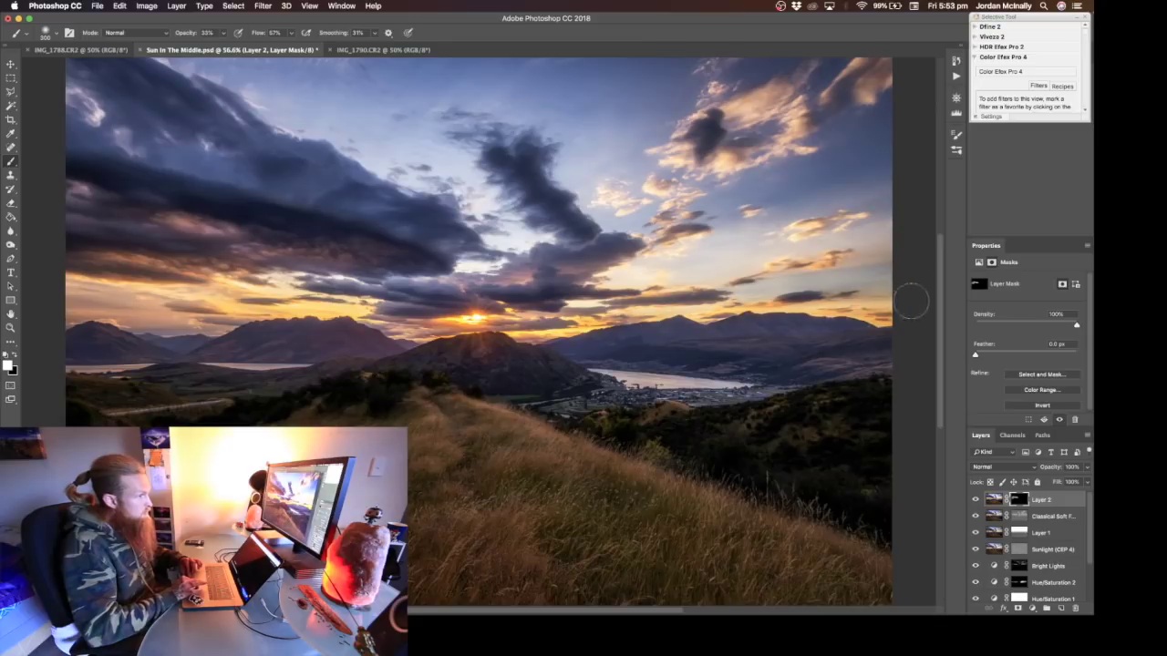
# Step: Compare the image with and without the masked Layer 2
pyautogui.click(977, 500)
pyautogui.click(977, 501)
pyautogui.click(976, 500)
pyautogui.click(977, 500)
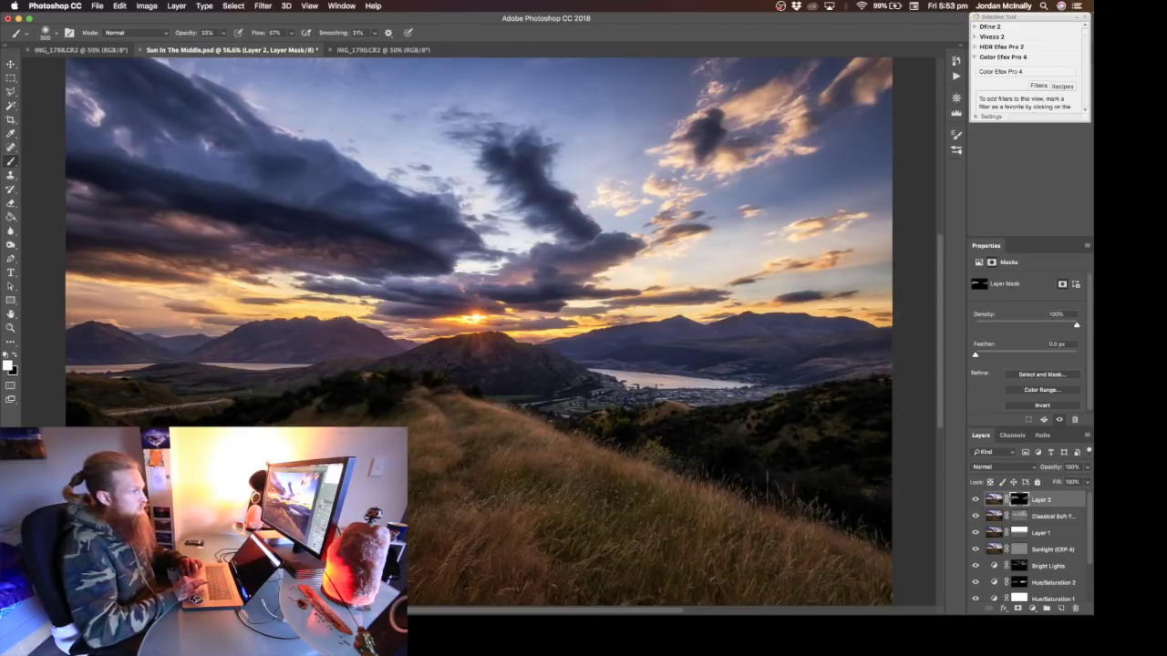
# Step: Switch back to the Move tool, view the whole image, and save the document
pyautogui.scroll(-2, 545, 354)
pyautogui.scroll(1, 546, 354)
pyautogui.press('v')
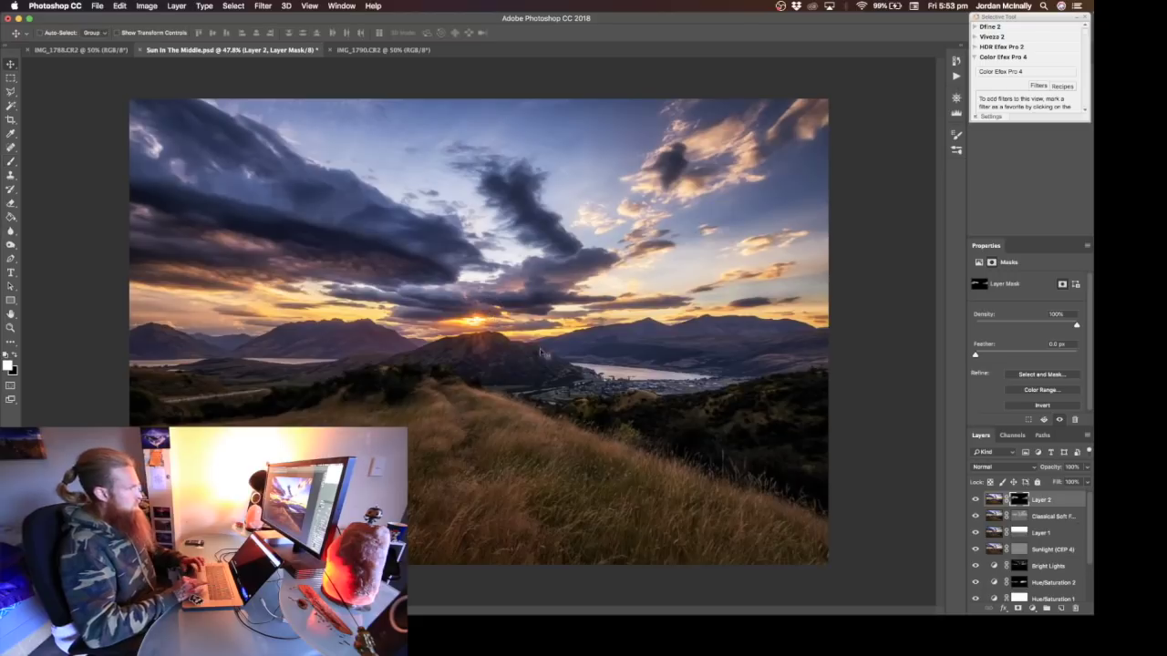
pyautogui.scroll(-1, 618, 381)
pyautogui.scroll(1, 618, 381)
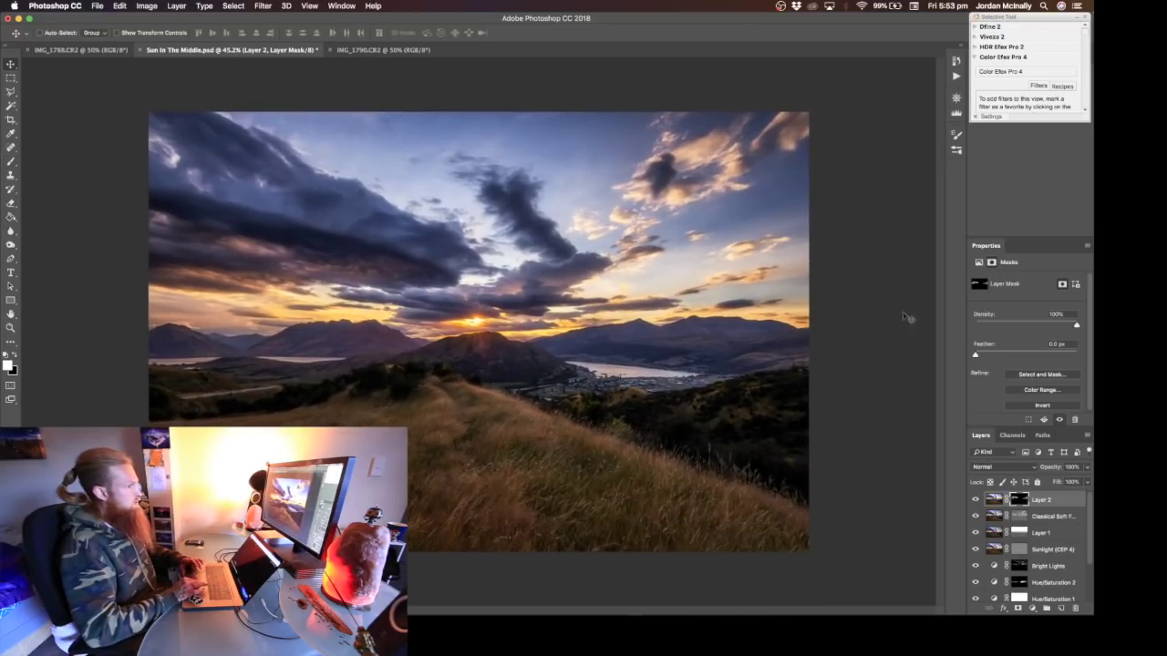
pyautogui.press('super+s')
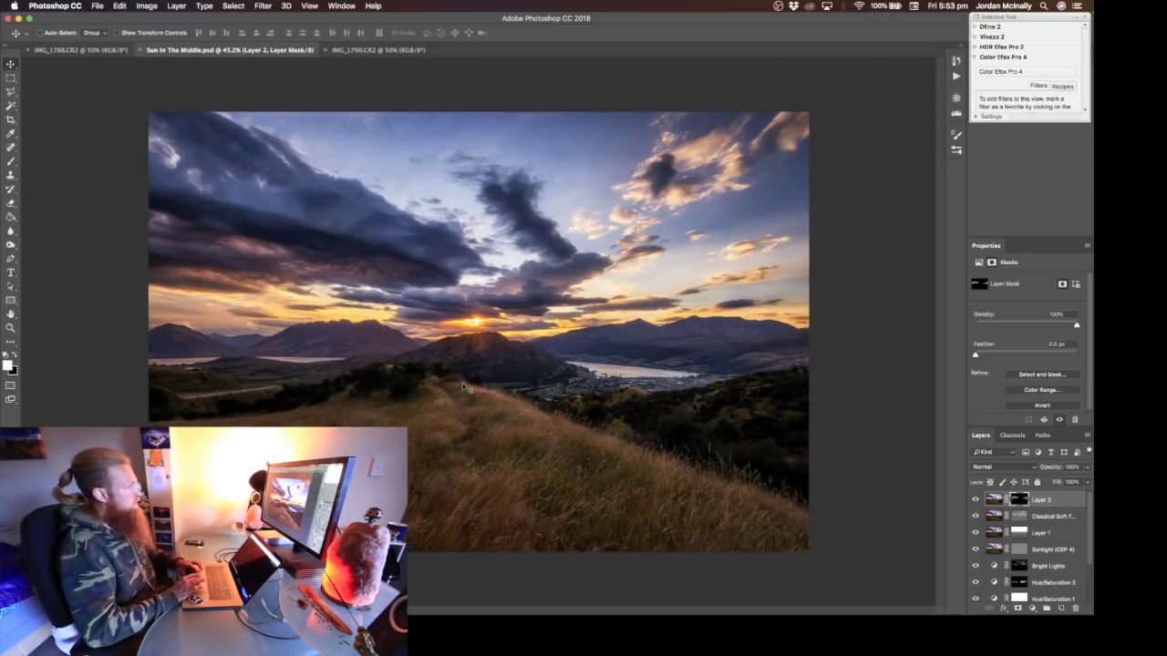
# Step: Examine the mountains, town, lake and sun up close, and return to viewing the whole image
pyautogui.scroll(3, 462, 387)
pyautogui.scroll(10, 462, 388)
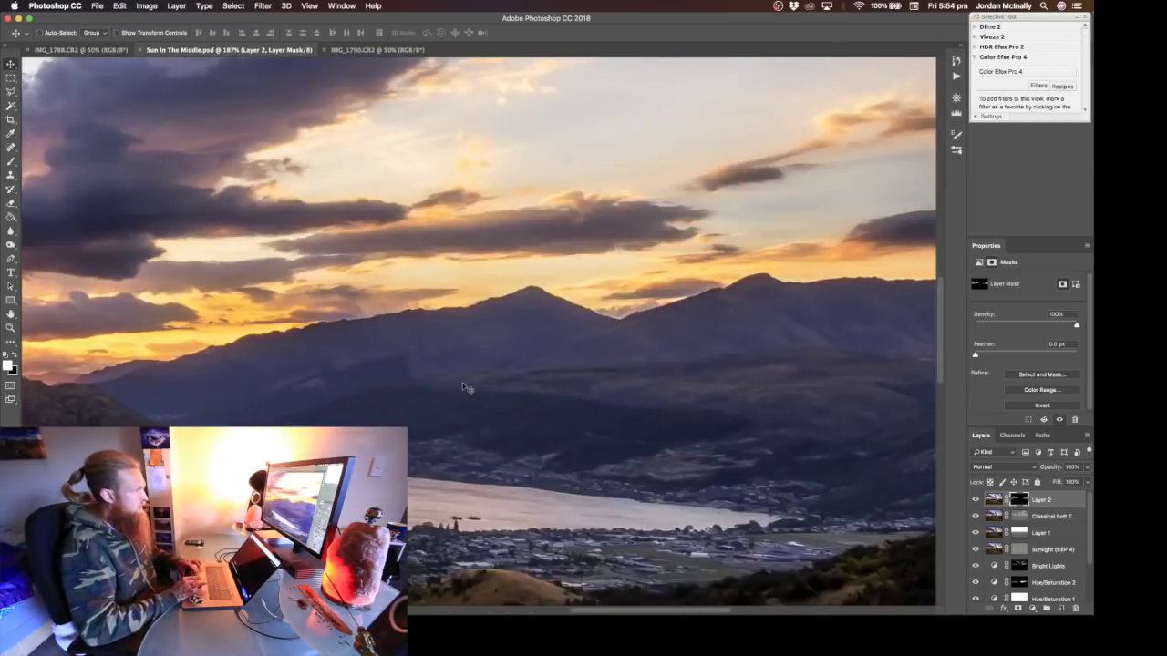
pyautogui.scroll(-5, 462, 387)
pyautogui.hscroll(5, 462, 388)
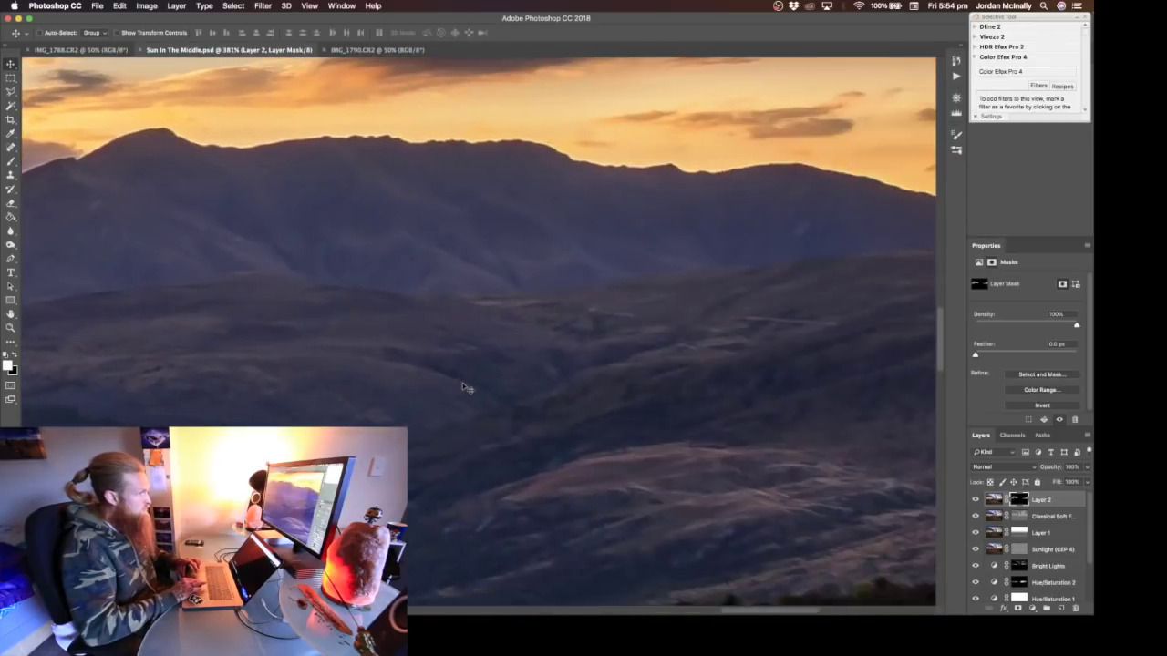
pyautogui.hscroll(-5, 462, 388)
pyautogui.scroll(3, 462, 387)
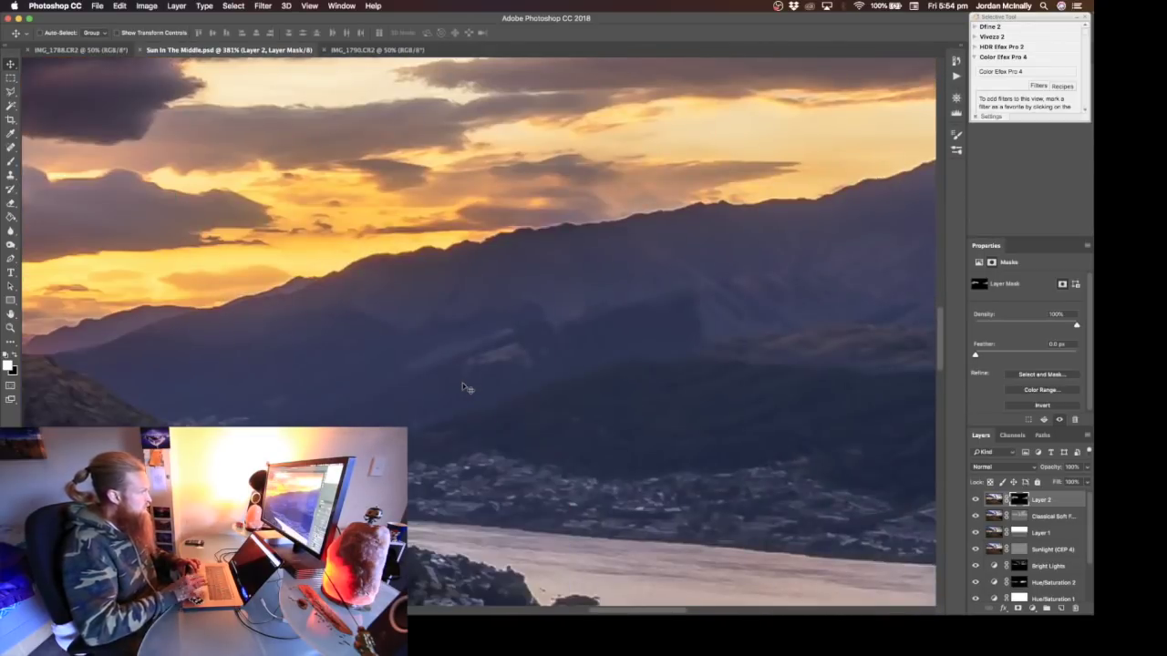
pyautogui.press('super+0')
pyautogui.scroll(4, 462, 388)
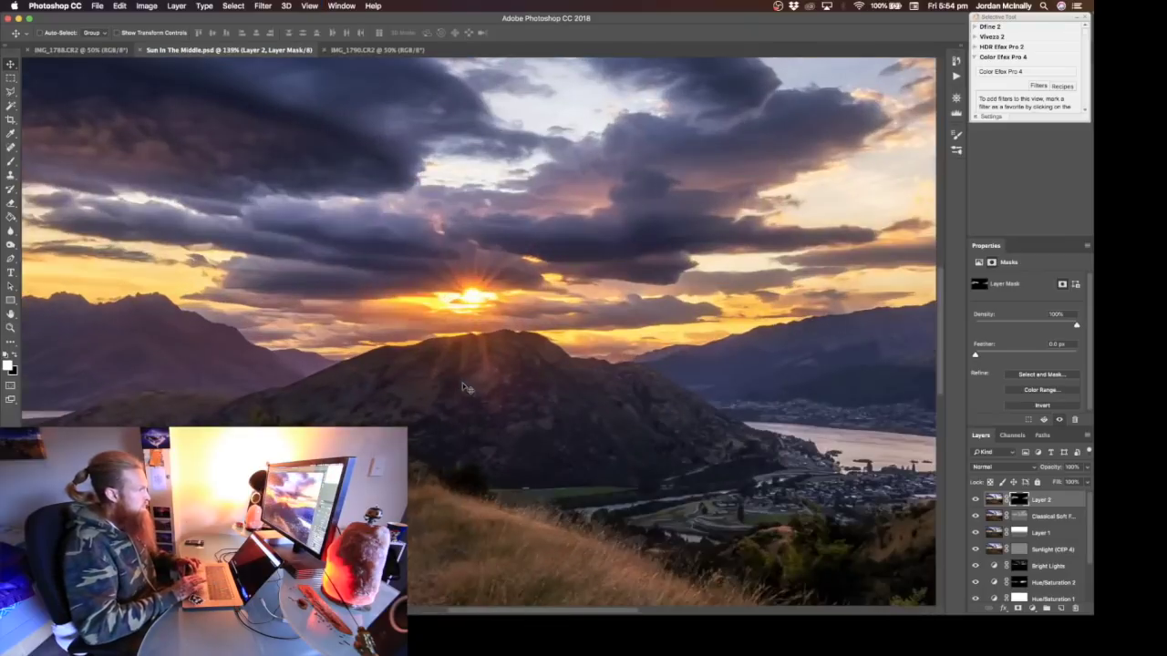
pyautogui.hscroll(5, 463, 387)
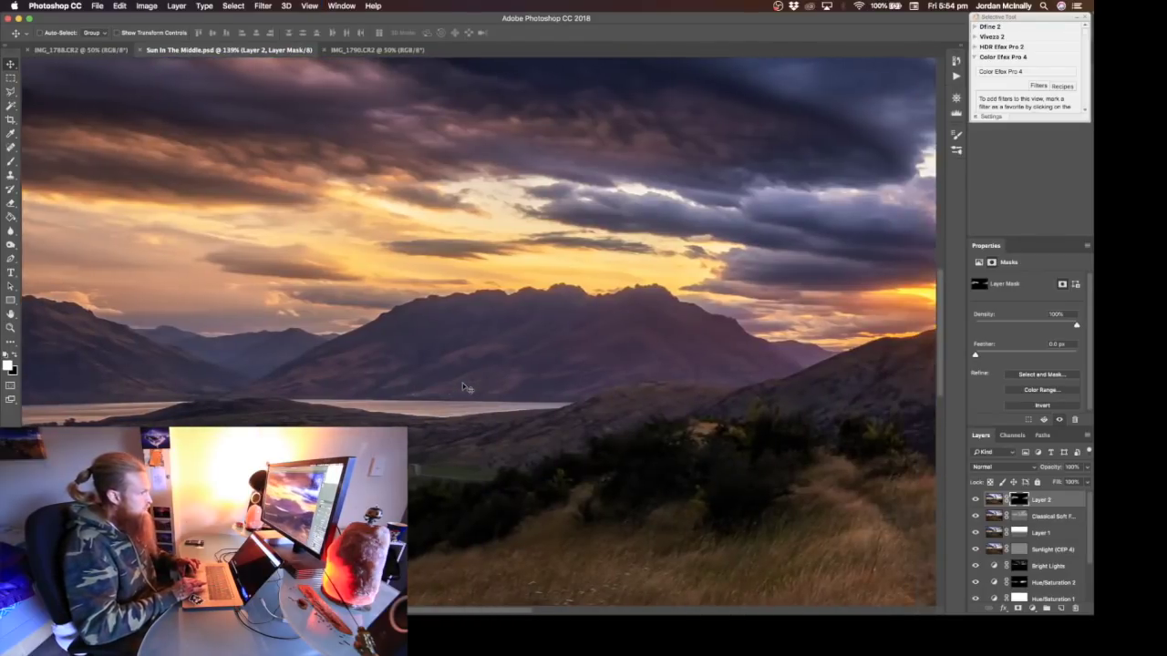
pyautogui.press('super+0')
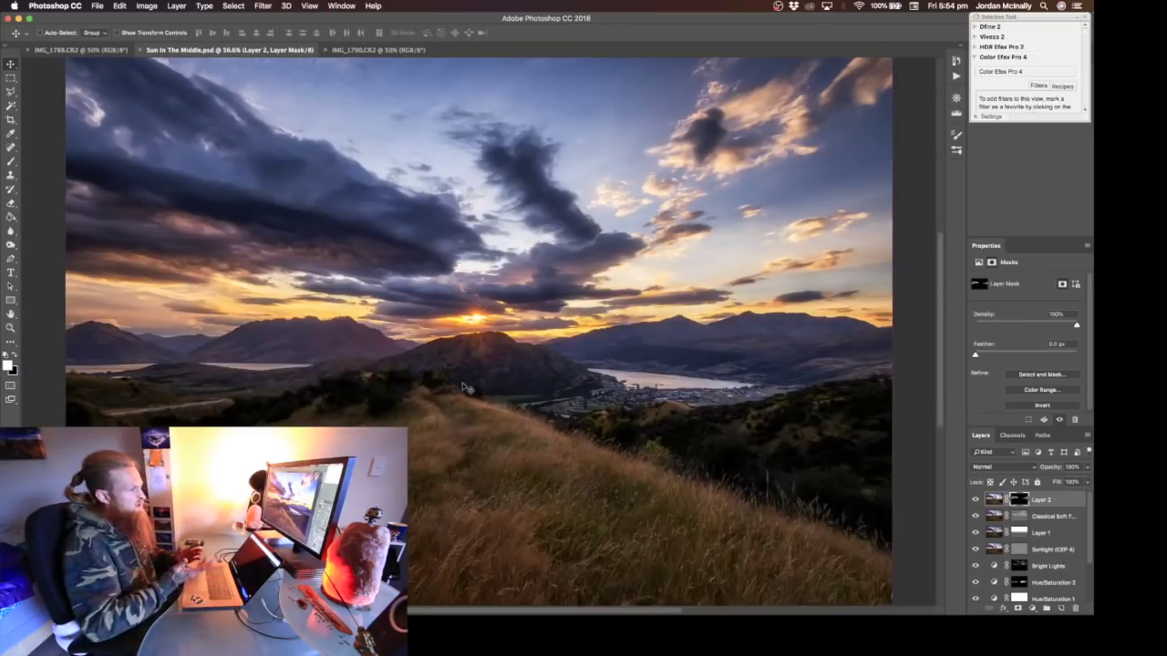
pyautogui.scroll(-1, 547, 294)
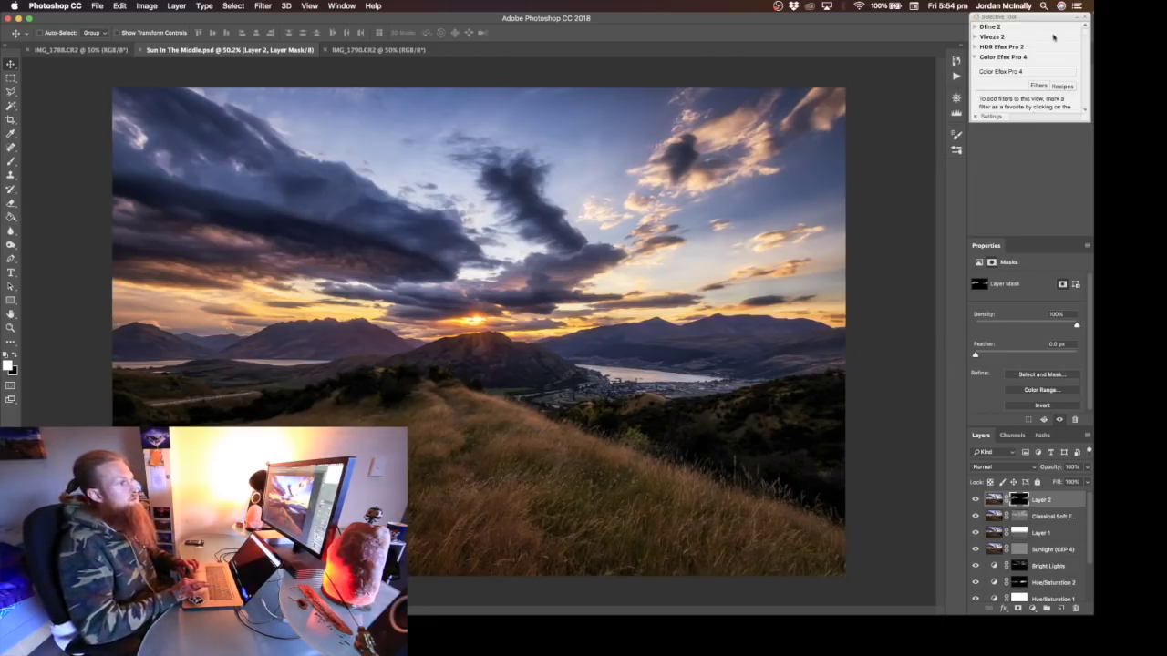
# Step: Add a Hue/Saturation adjustment layer above Layer 2, set the Blues saturation to -14, and compare the image with and without it
pyautogui.click(1080, 20)
pyautogui.click(991, 95)
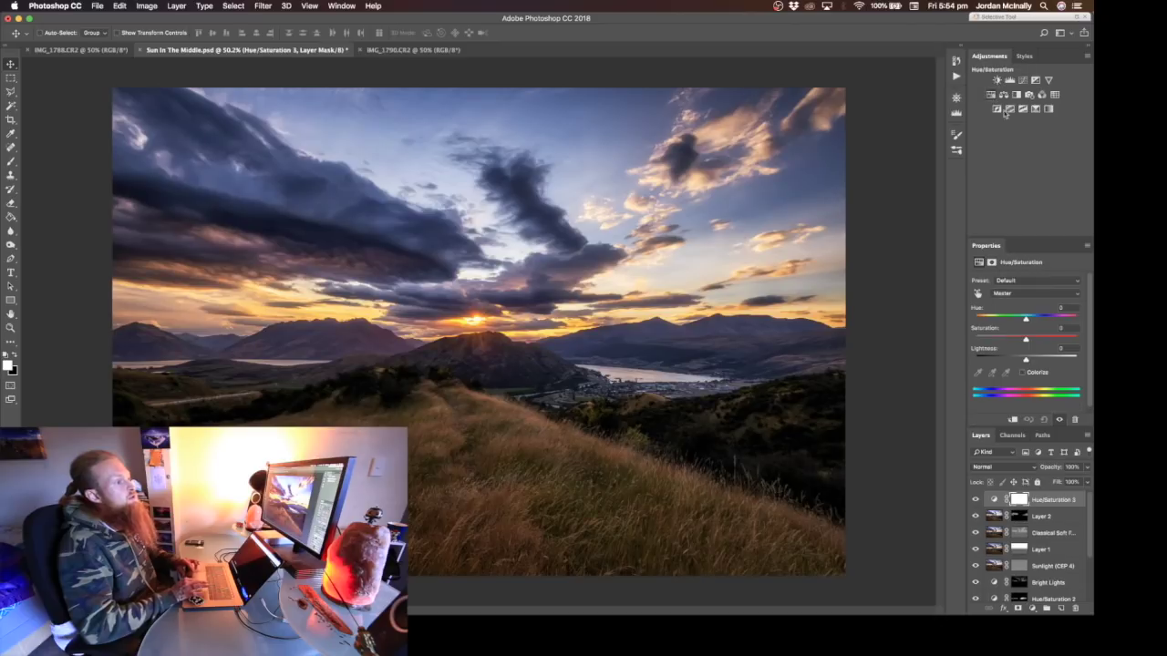
pyautogui.click(1017, 293)
pyautogui.click(1007, 333)
pyautogui.moveTo(1025, 340); pyautogui.dragTo(1022, 342)
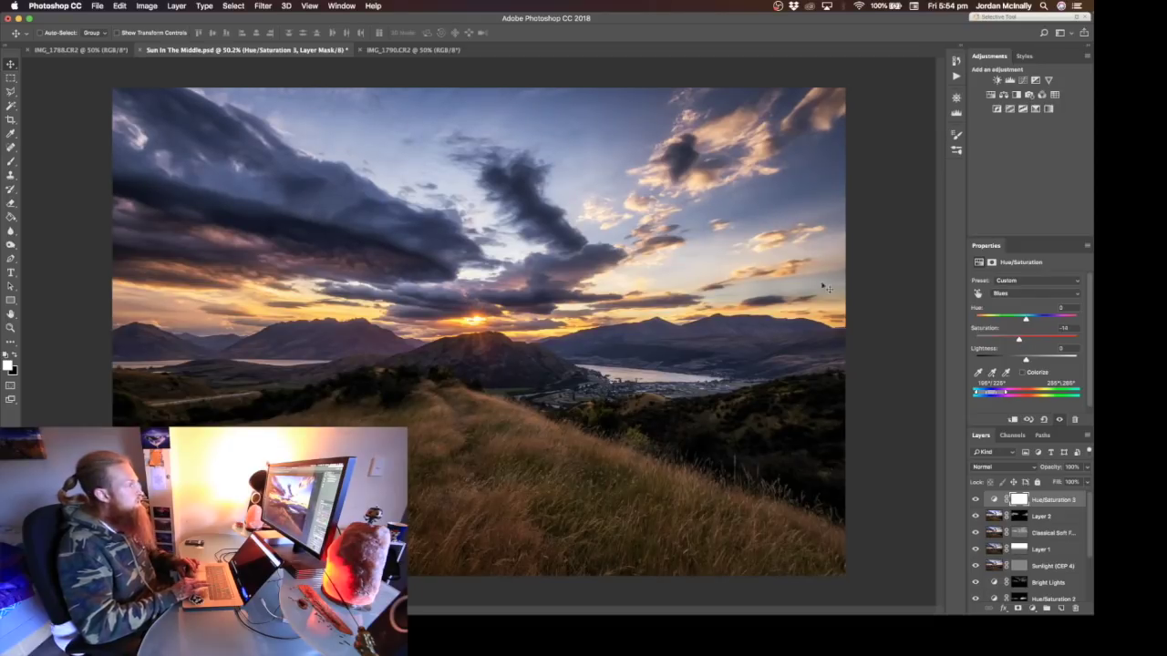
pyautogui.click(974, 500)
pyautogui.click(975, 501)
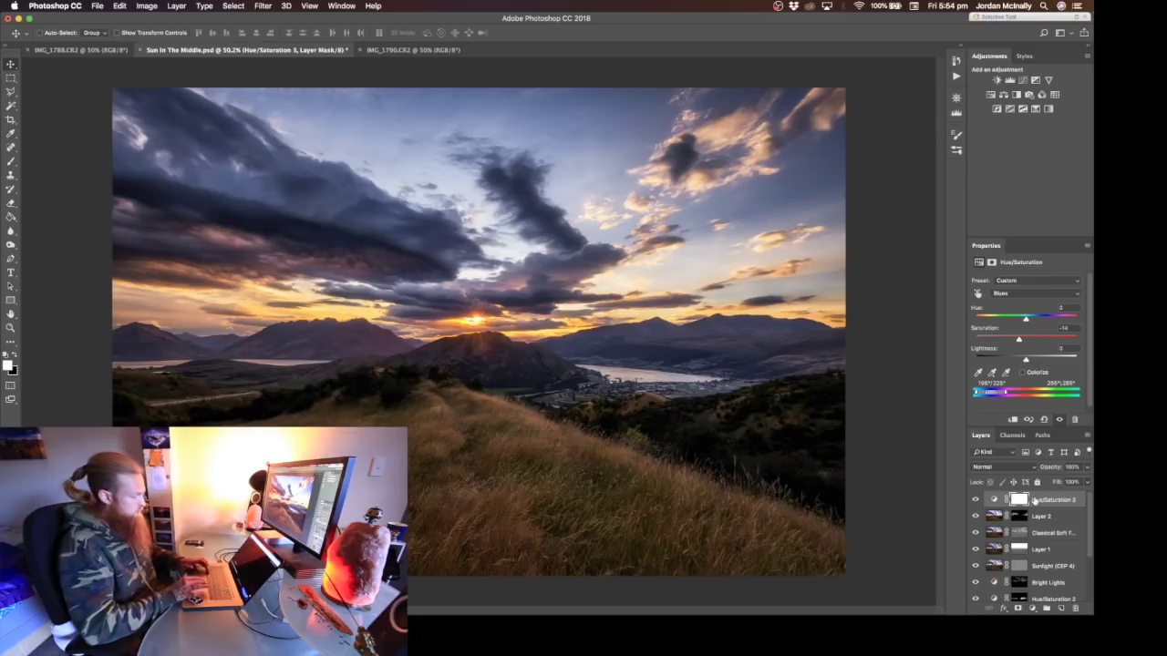
# Step: Invert the new Hue/Saturation layer's mask and paint the blue desaturation back in selectively with a white brush at 33% opacity
pyautogui.press('super+i')
pyautogui.press('b')
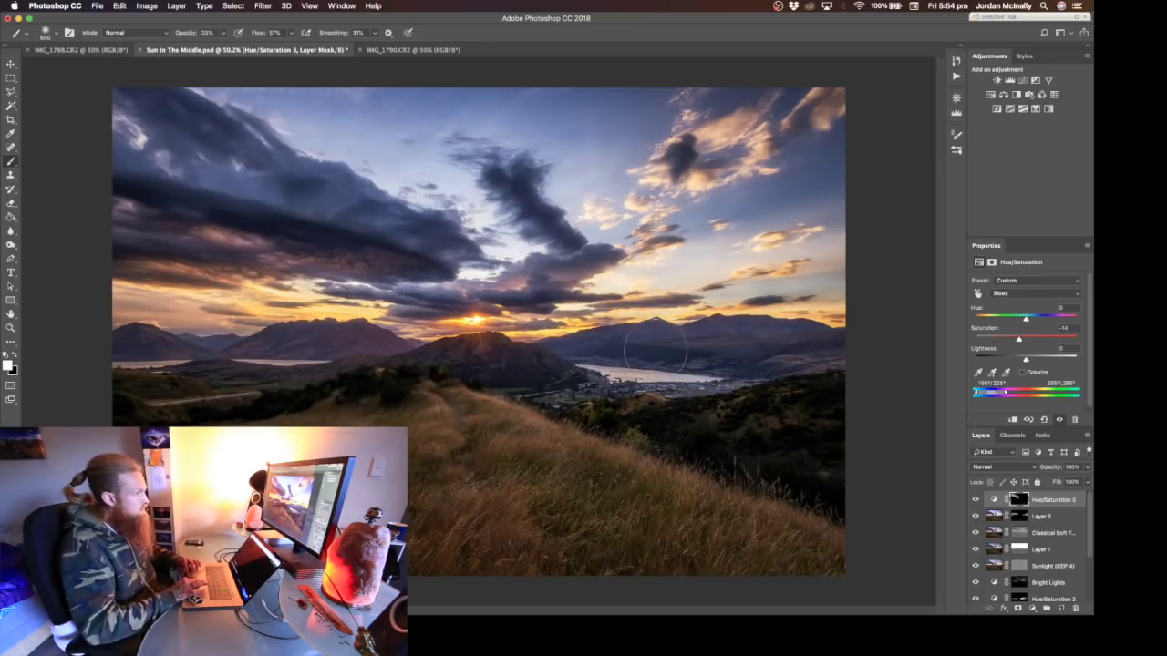
# Step: Check the masked Hue/Saturation layer's effect by hiding and showing it, save the document, and switch to the Move tool
pyautogui.click(974, 500)
pyautogui.click(974, 501)
pyautogui.click(973, 501)
pyautogui.click(974, 501)
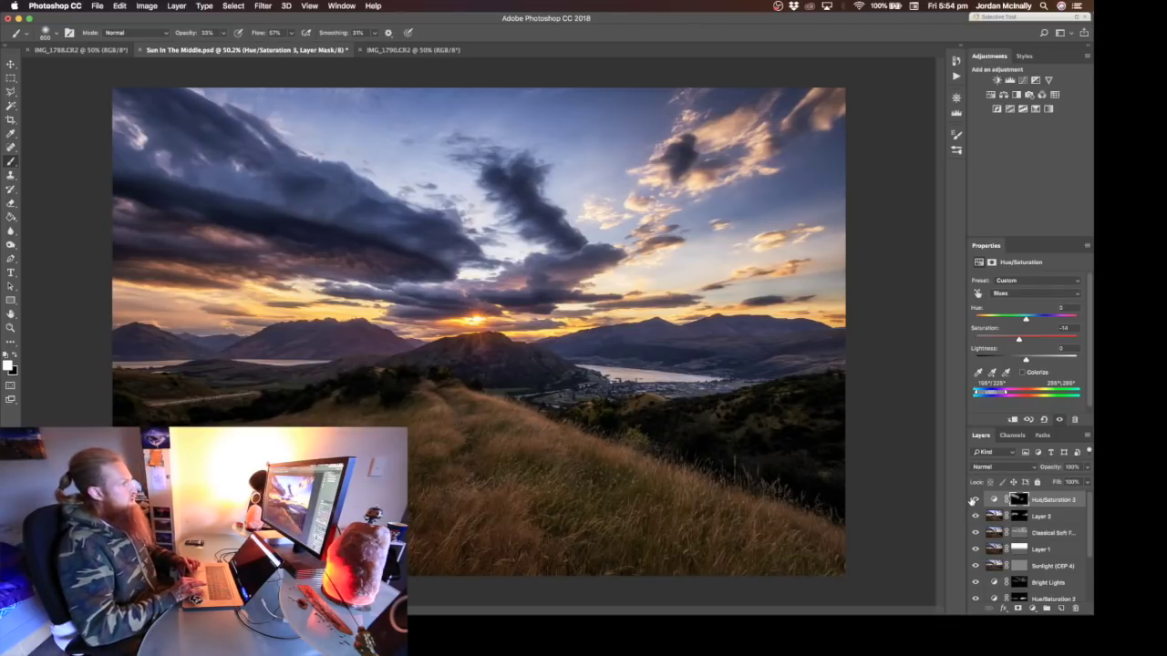
pyautogui.press('super+s')
pyautogui.press('v')
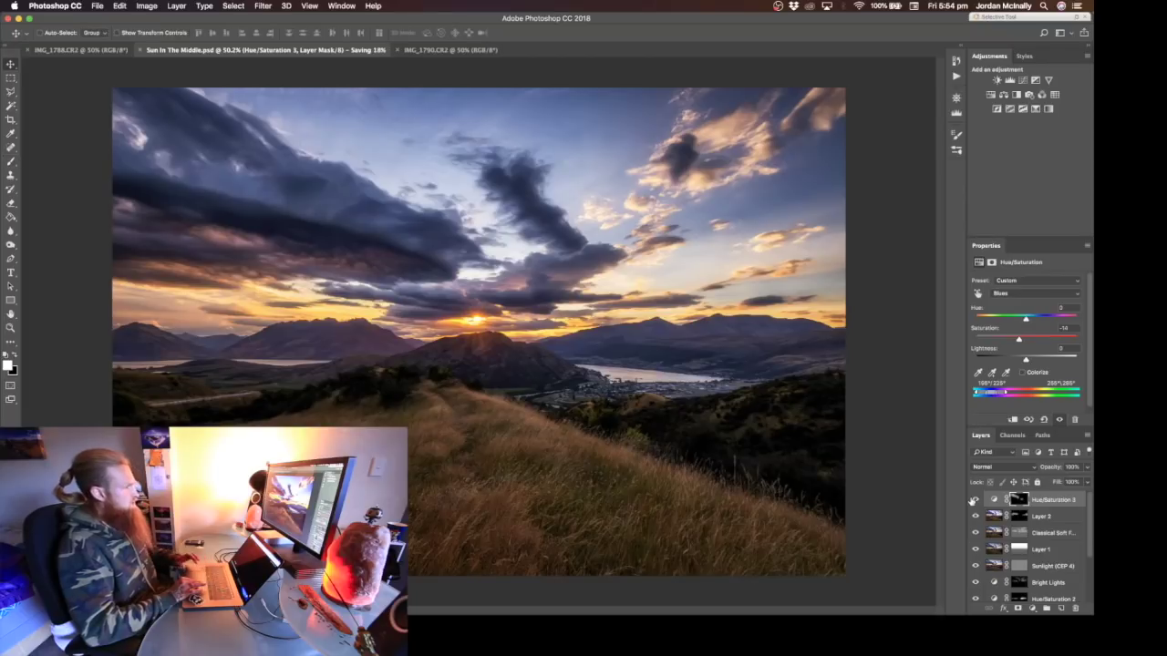